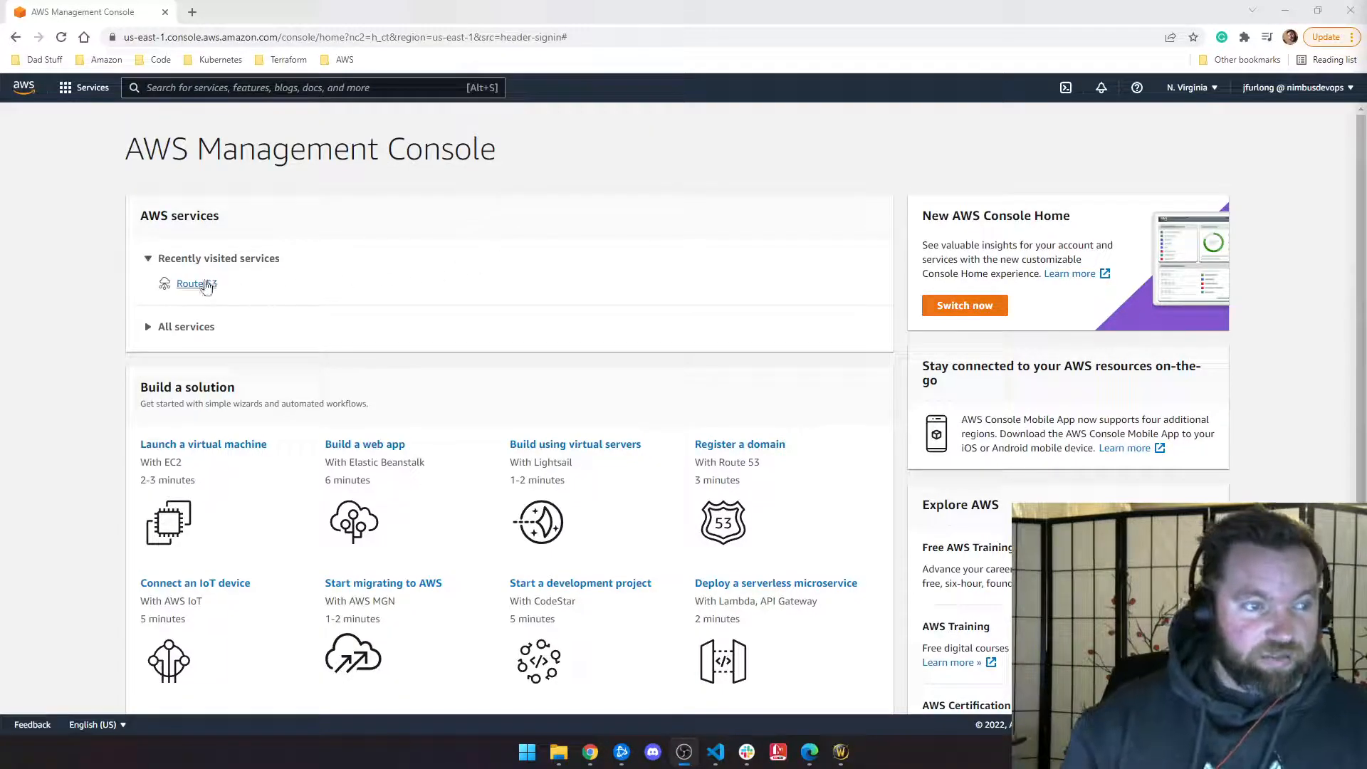
Step: Open Route 53 from recently visited services and reach its Hosted zones list
left_click(205, 286)
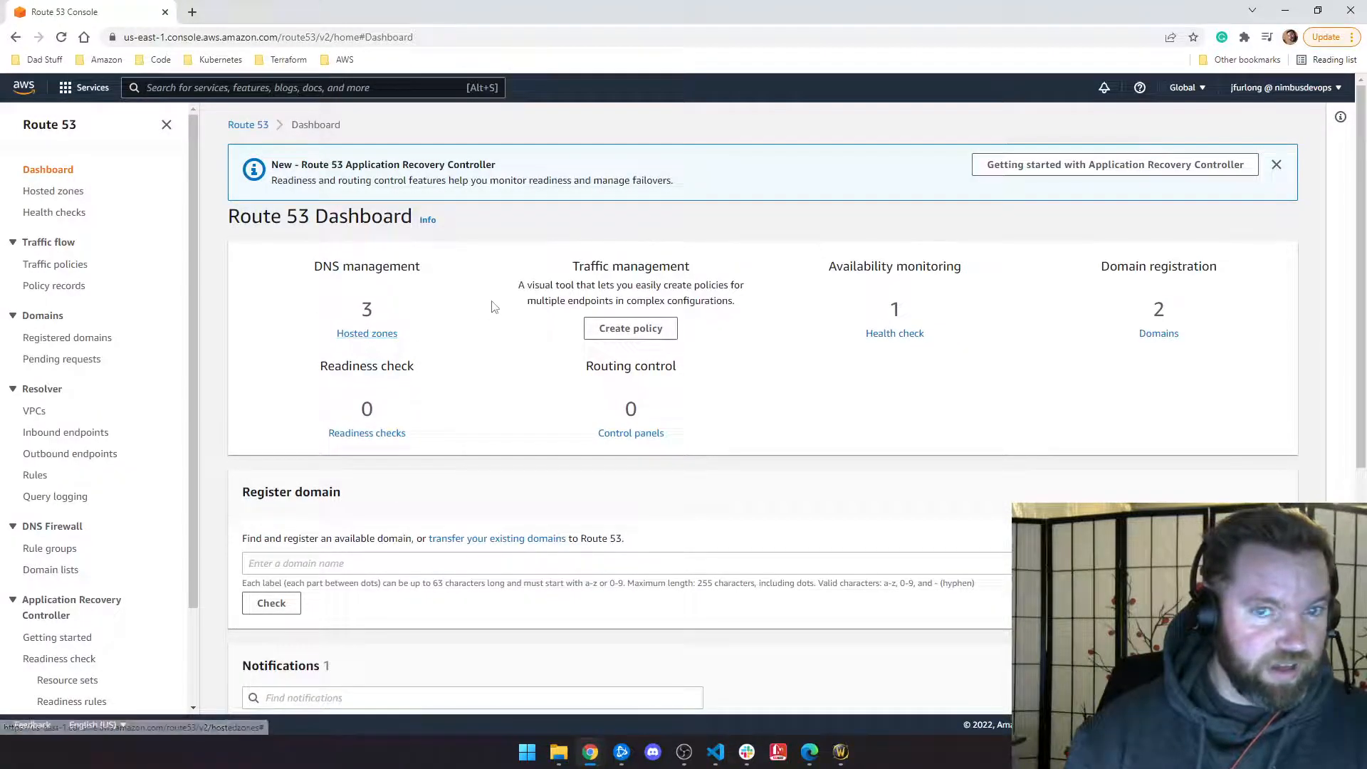
left_click(248, 125)
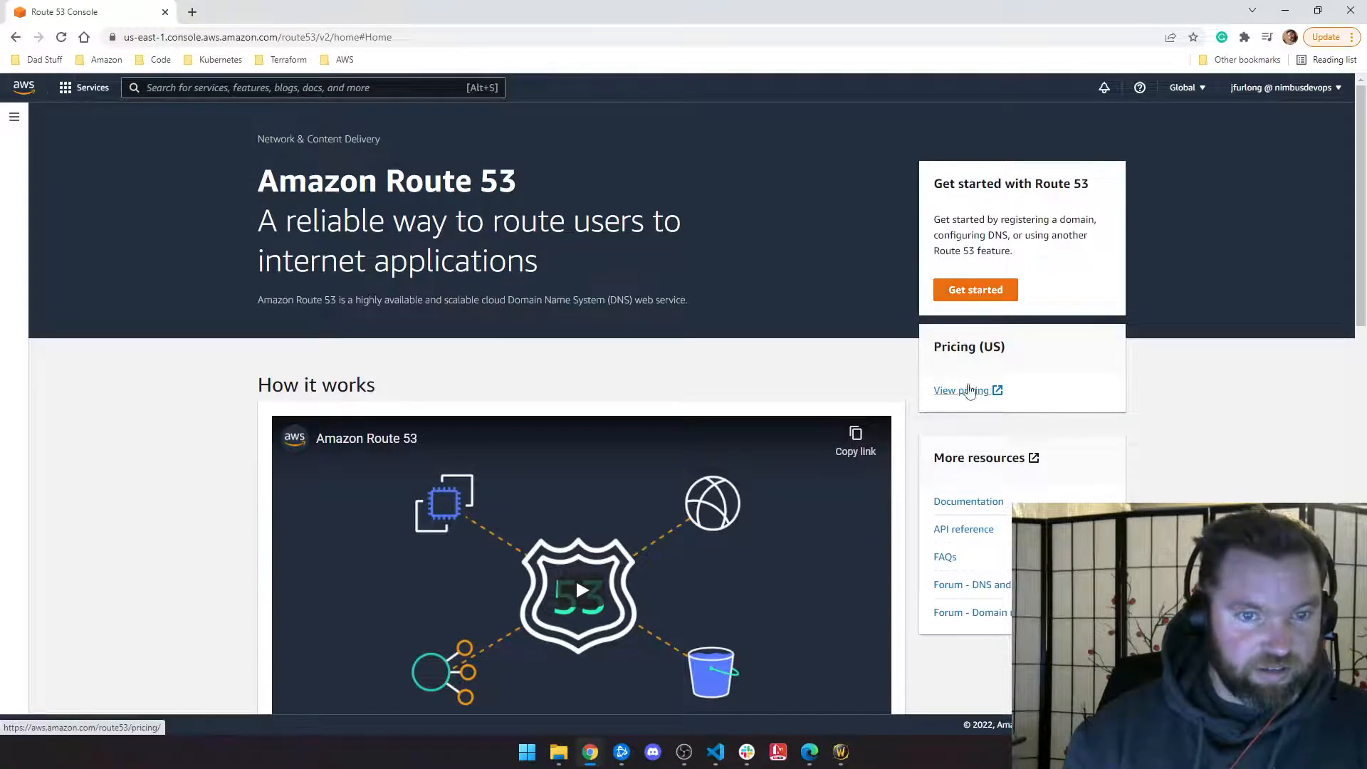
left_click(7, 124)
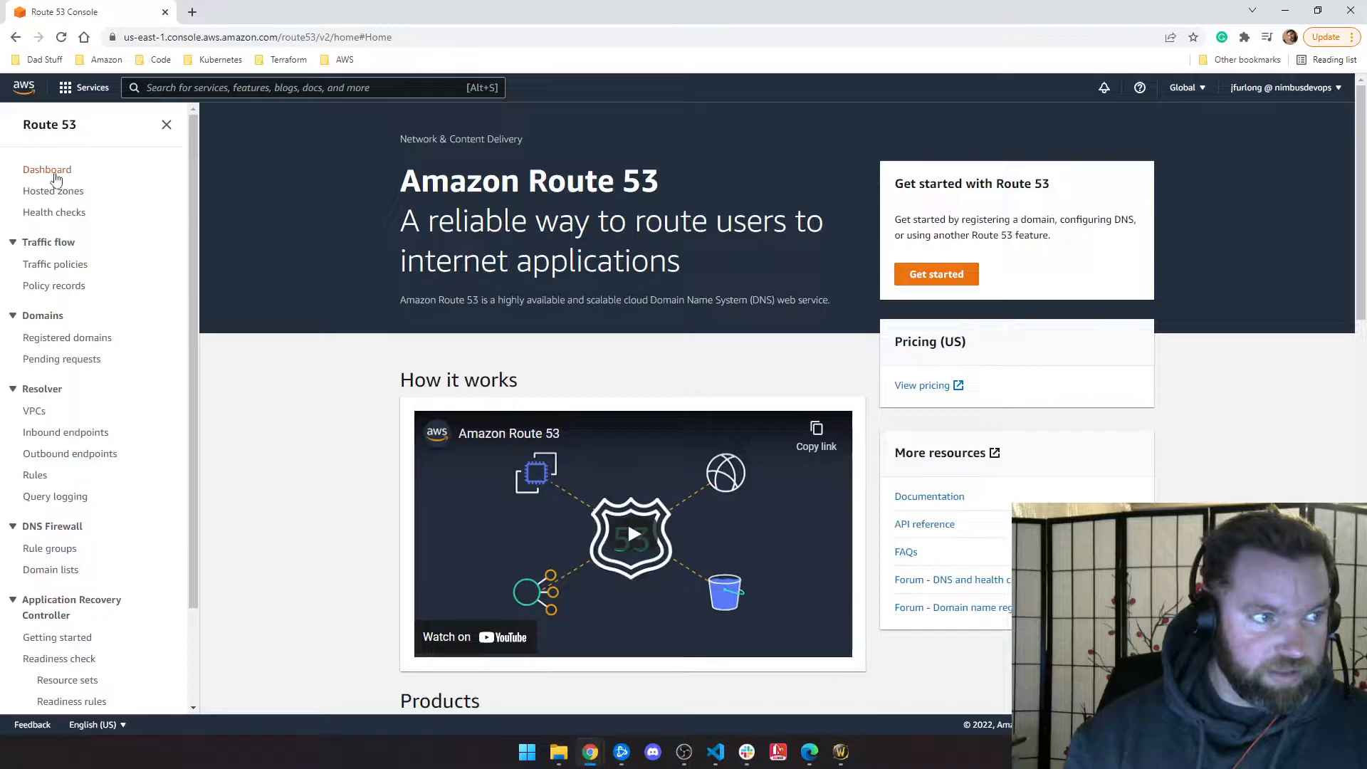
left_click(56, 174)
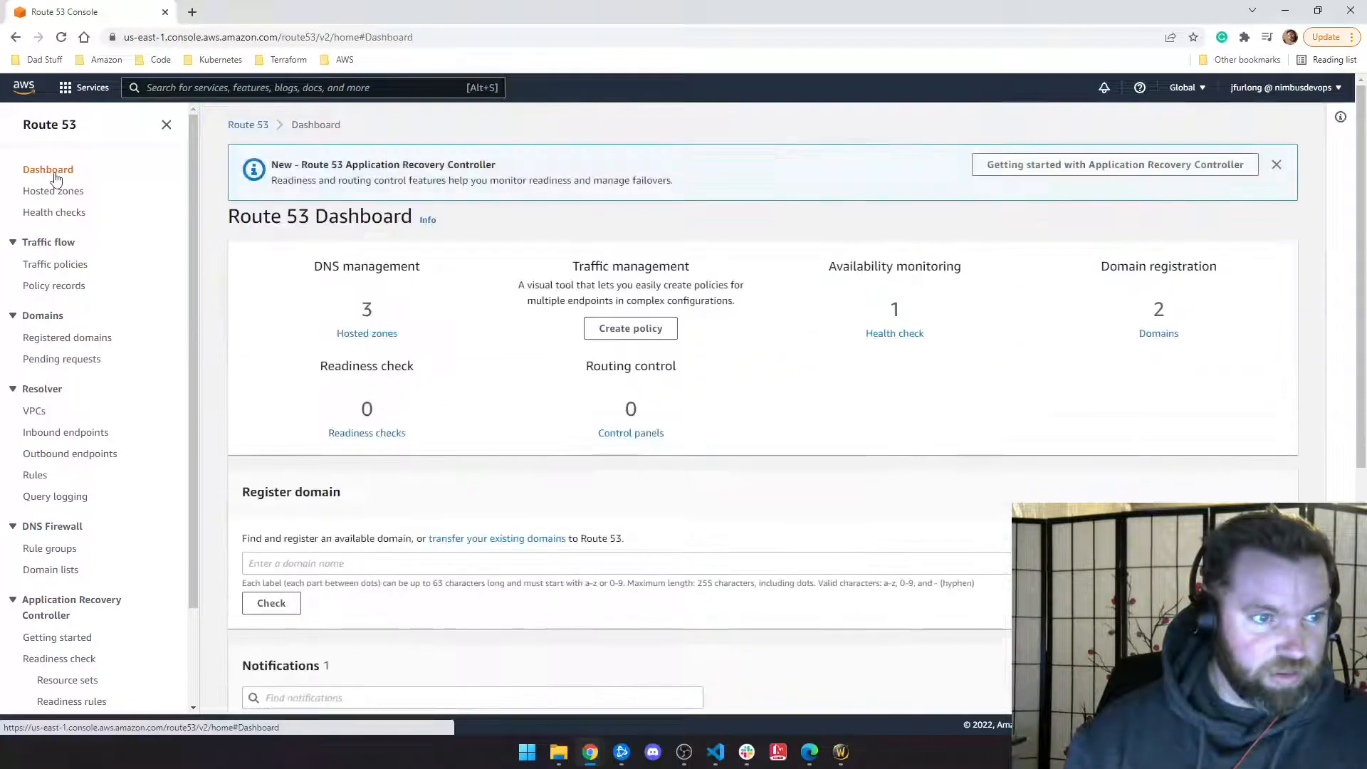
left_click(374, 332)
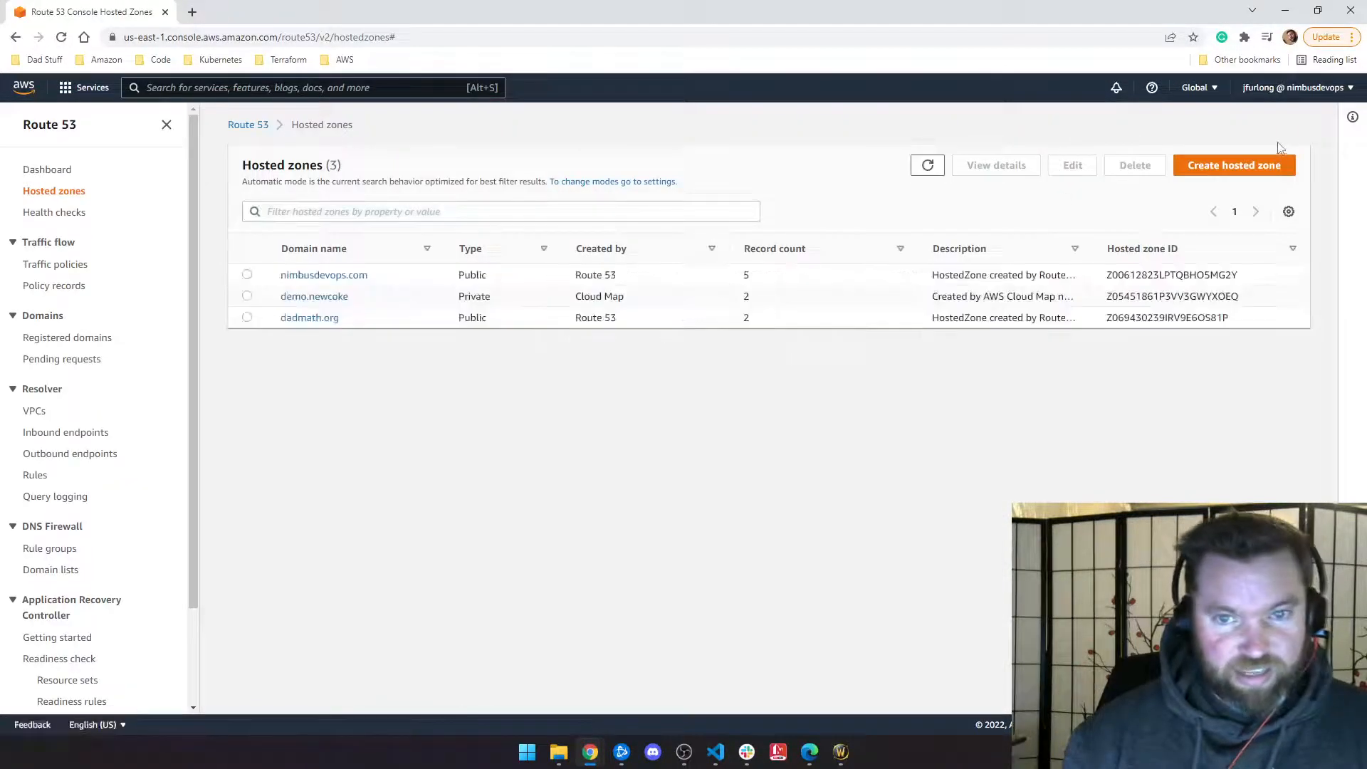
left_click(1233, 174)
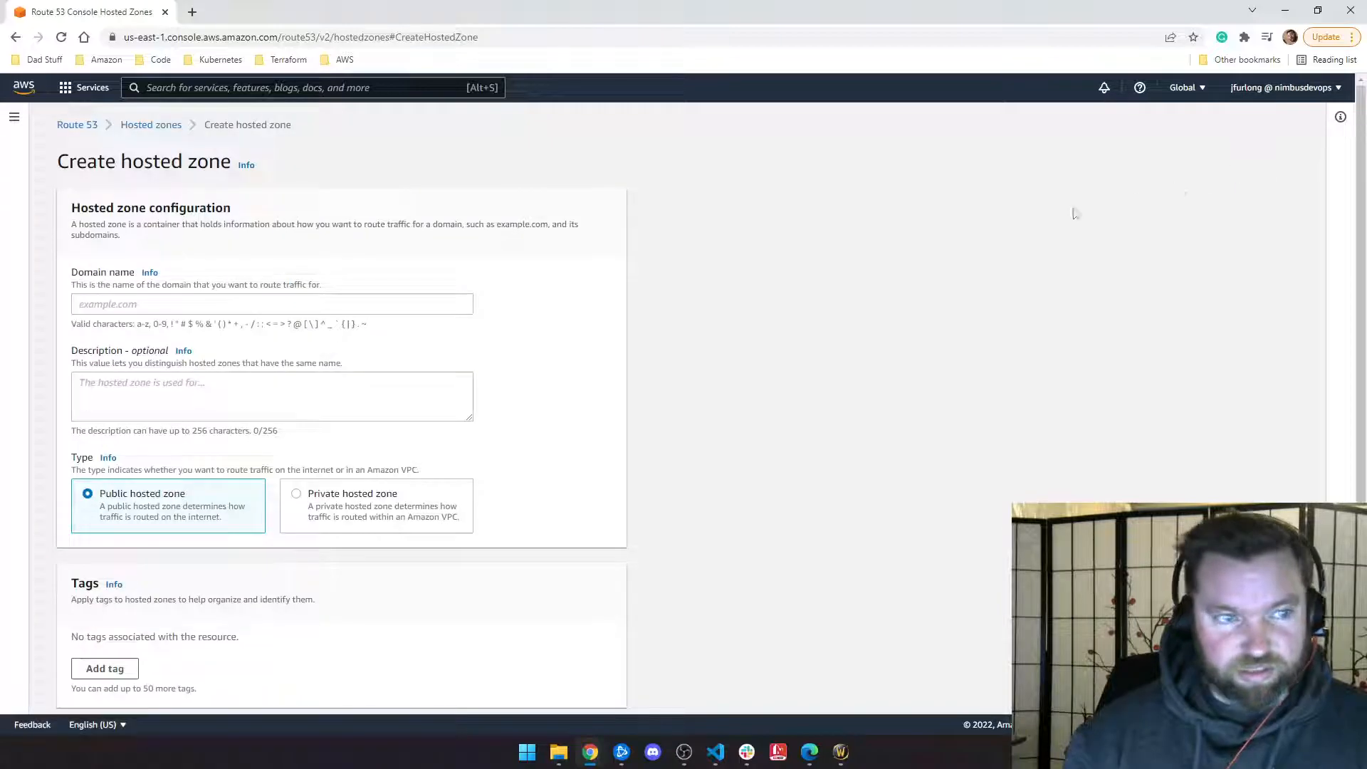
left_click(135, 130)
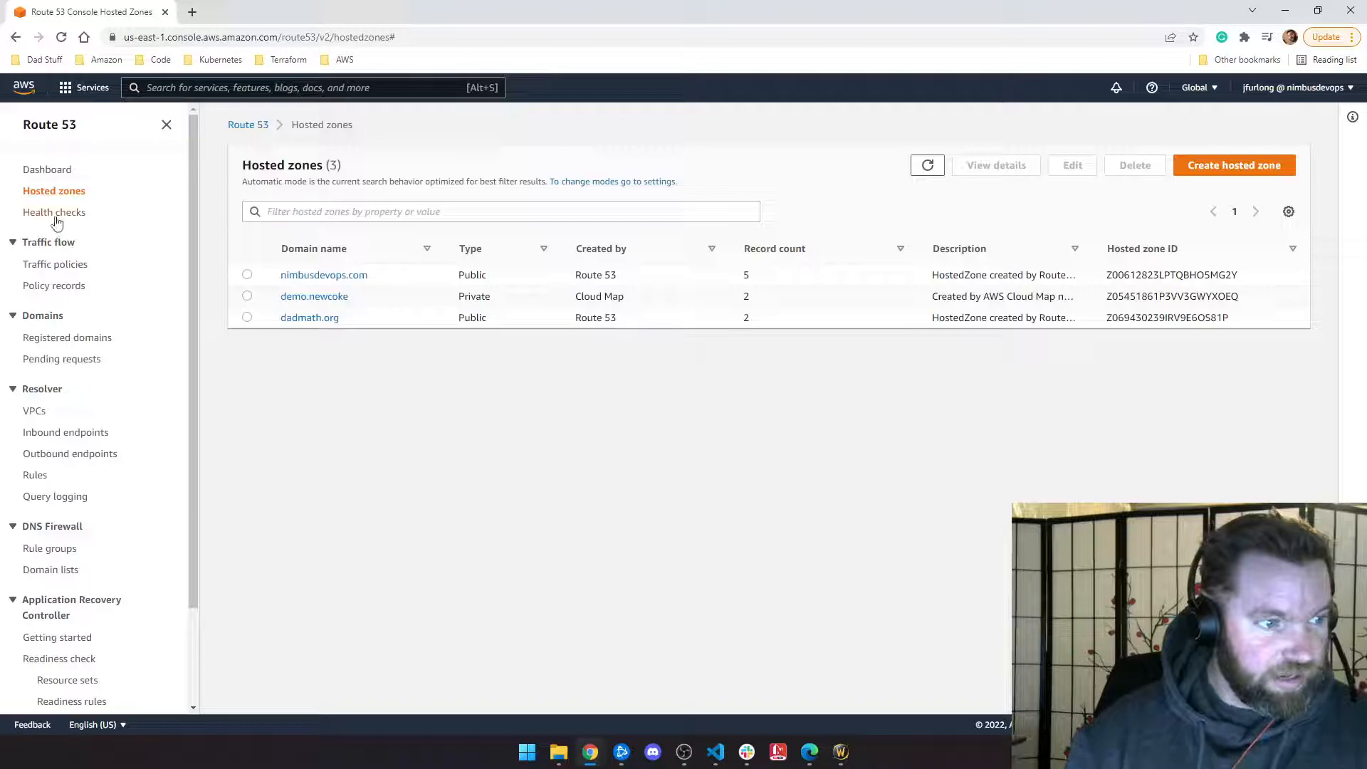
Step: Check the registered domains, then return to Hosted zones and open dadmath.org
left_click(66, 125)
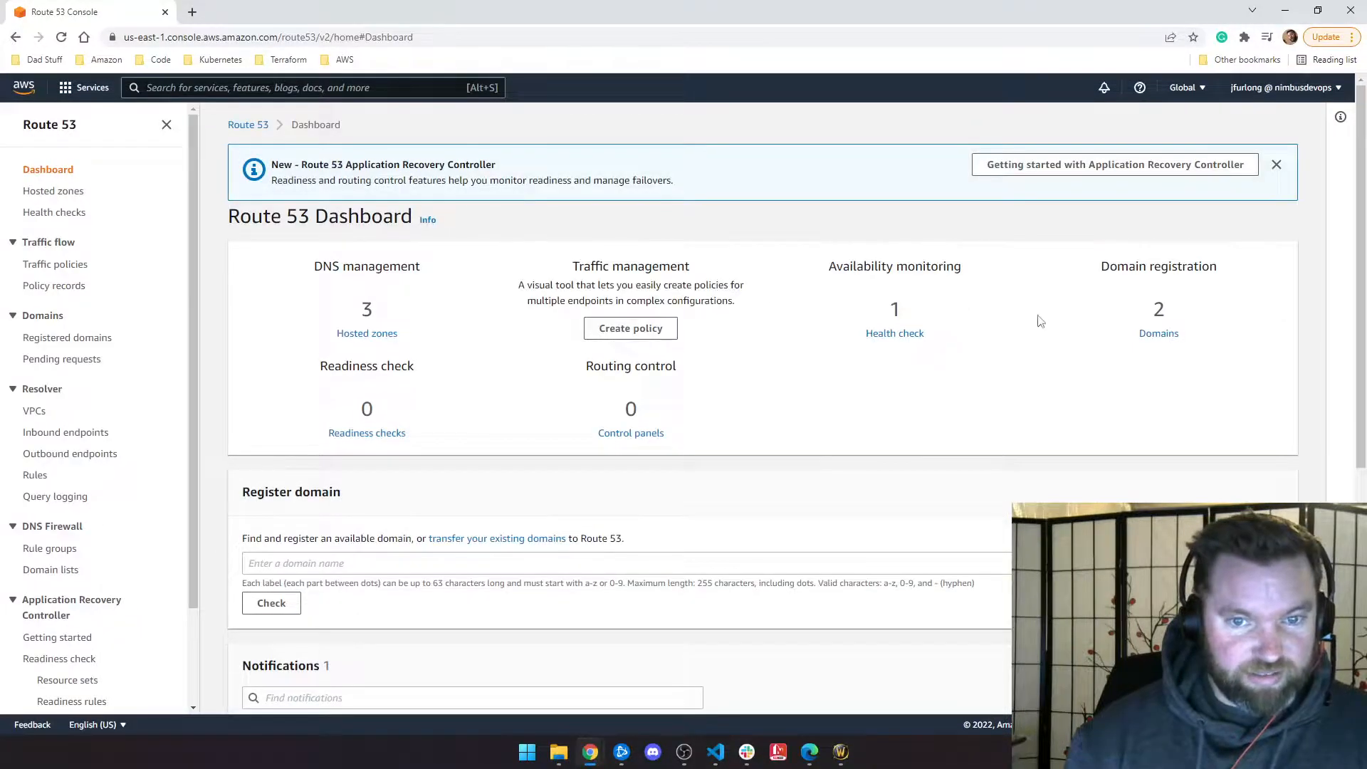
left_click(1155, 335)
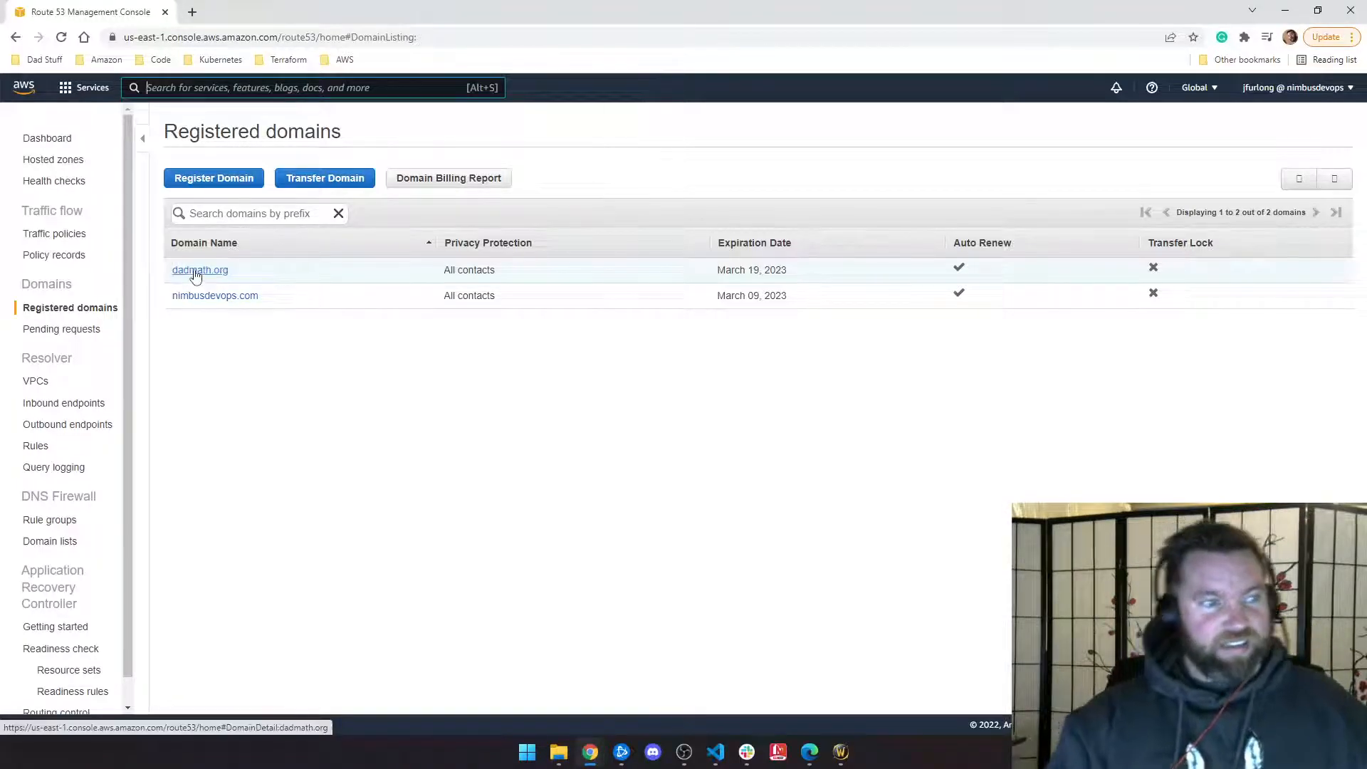
left_click(56, 139)
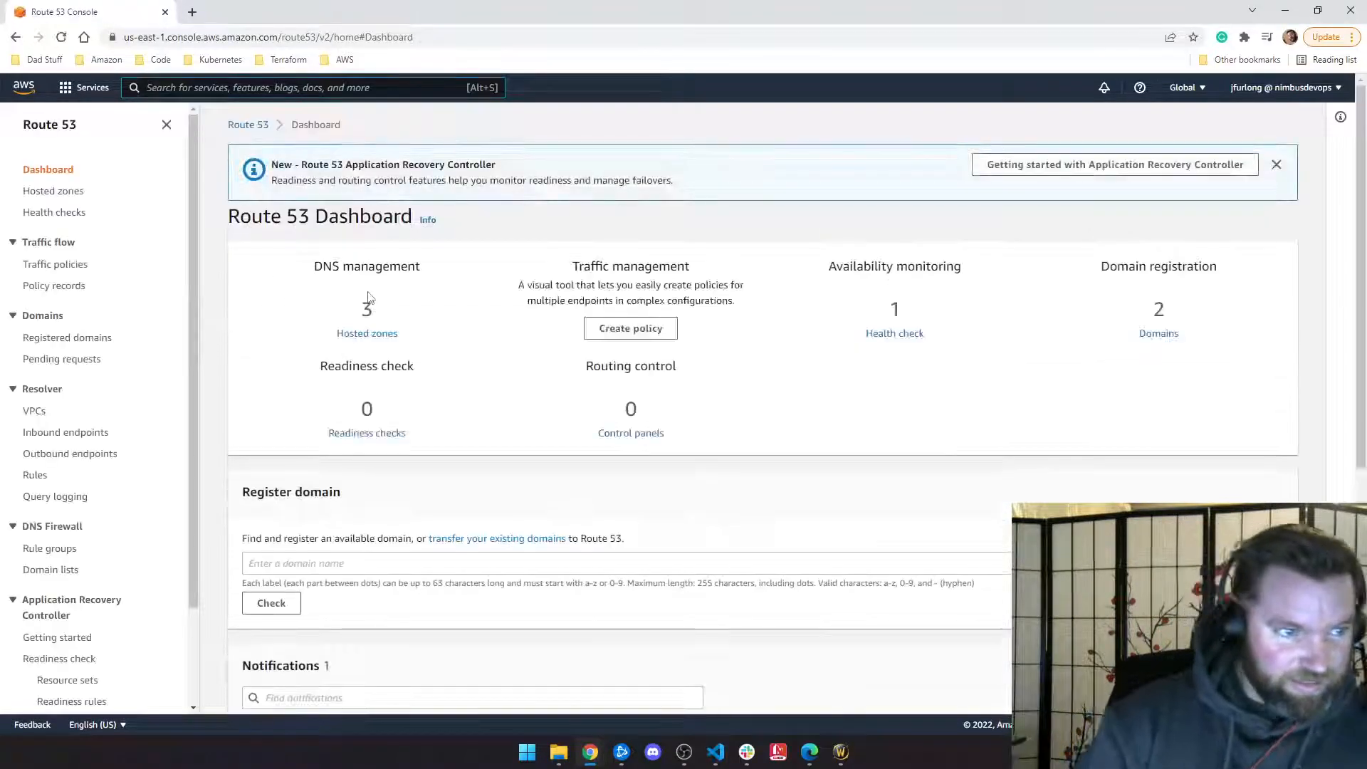
left_click(377, 336)
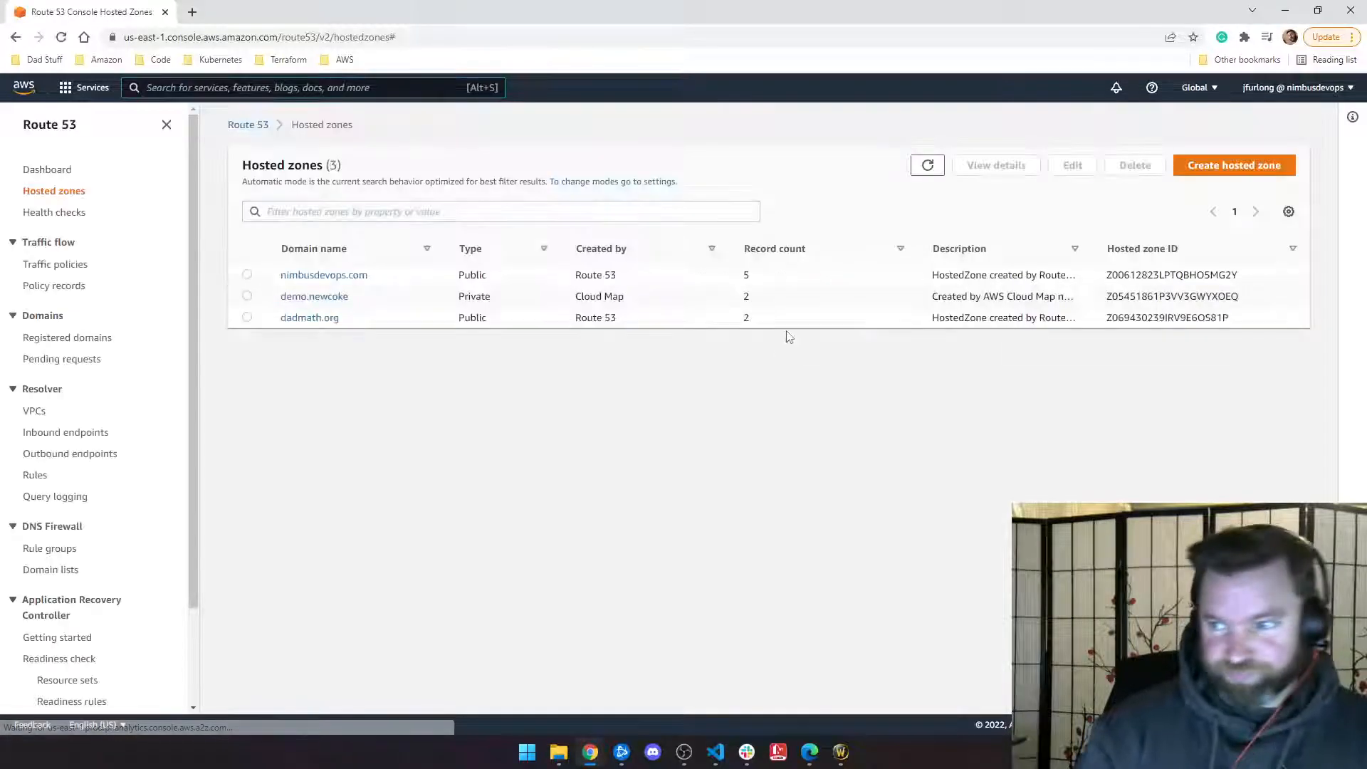
left_click(322, 318)
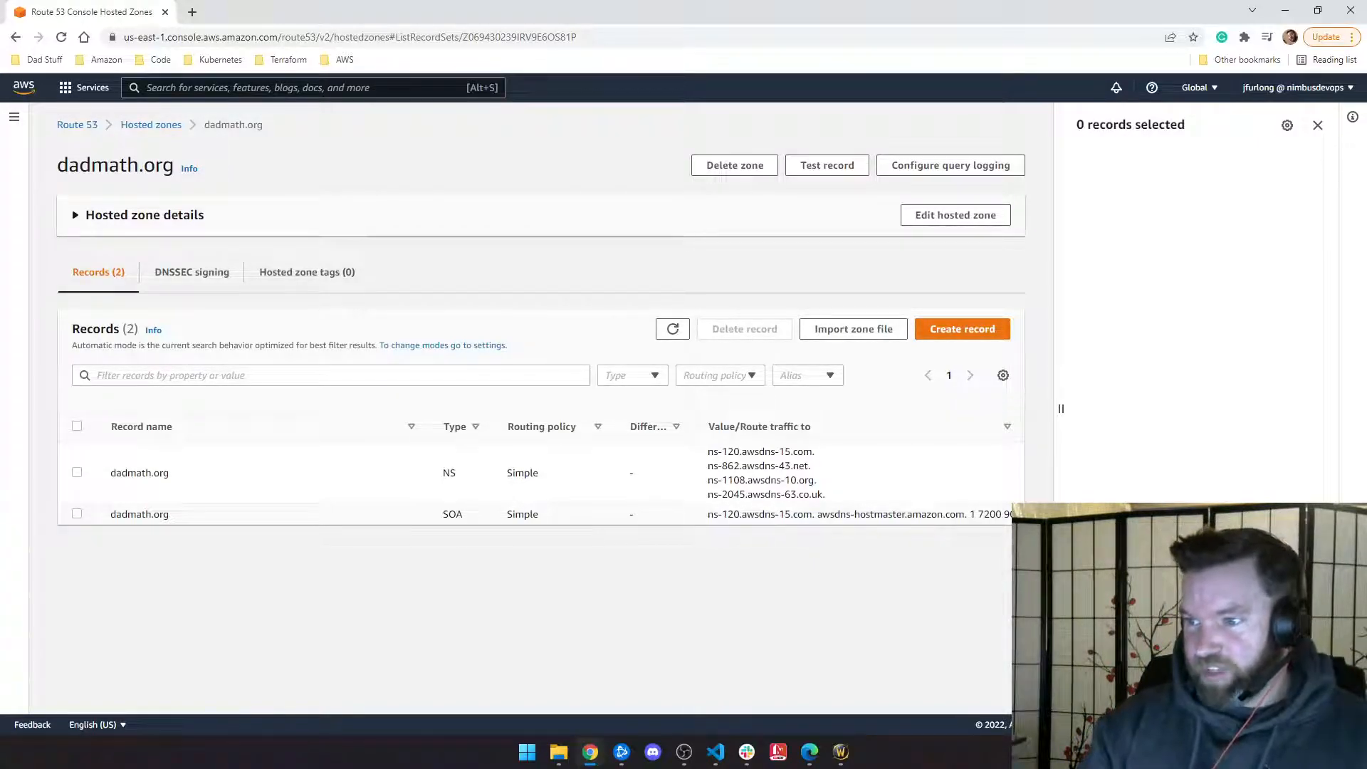
Step: Go to the console search bar to look for another AWS service
left_click(184, 86)
Step: Open S3 through the 's3' search and create a bucket named dadmath.org with default settings
type("s3")
key("Return")
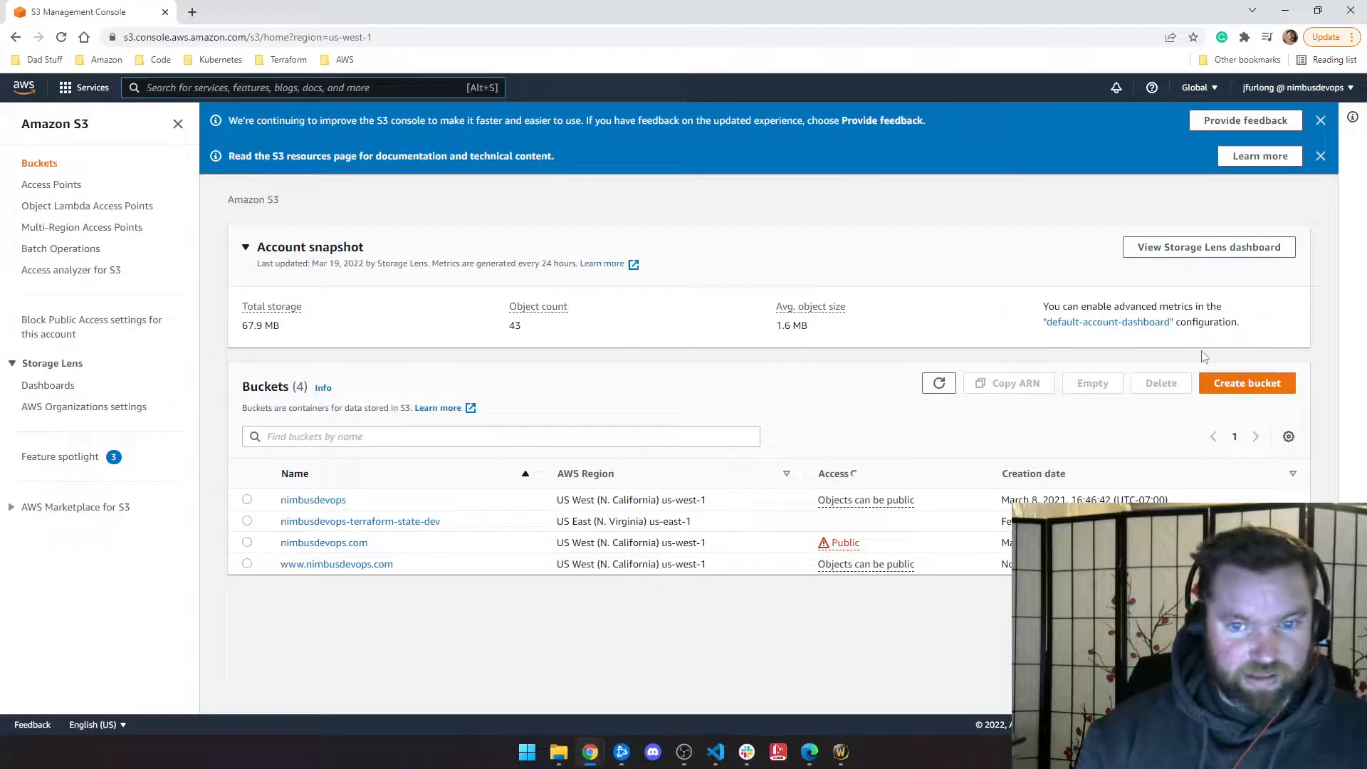
left_click(1247, 383)
left_click(162, 330)
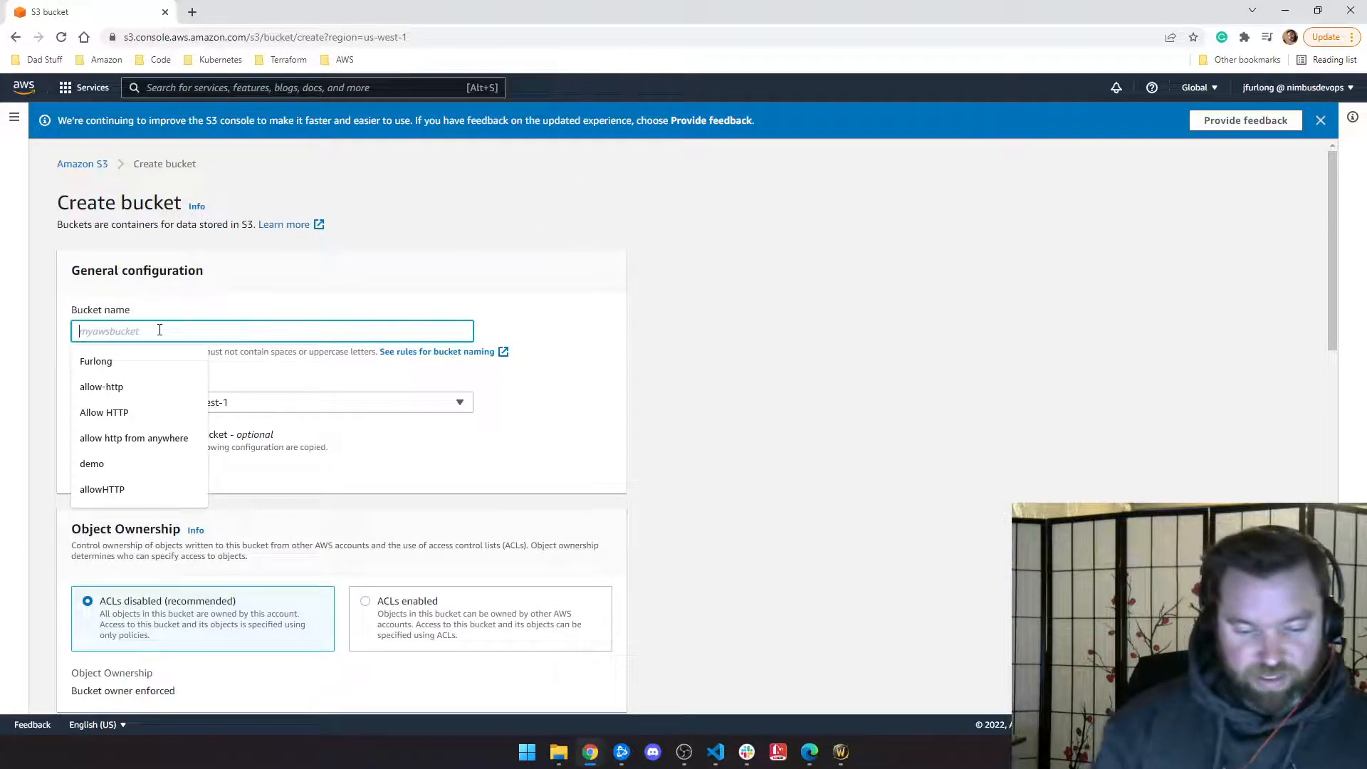
type("dadmath")
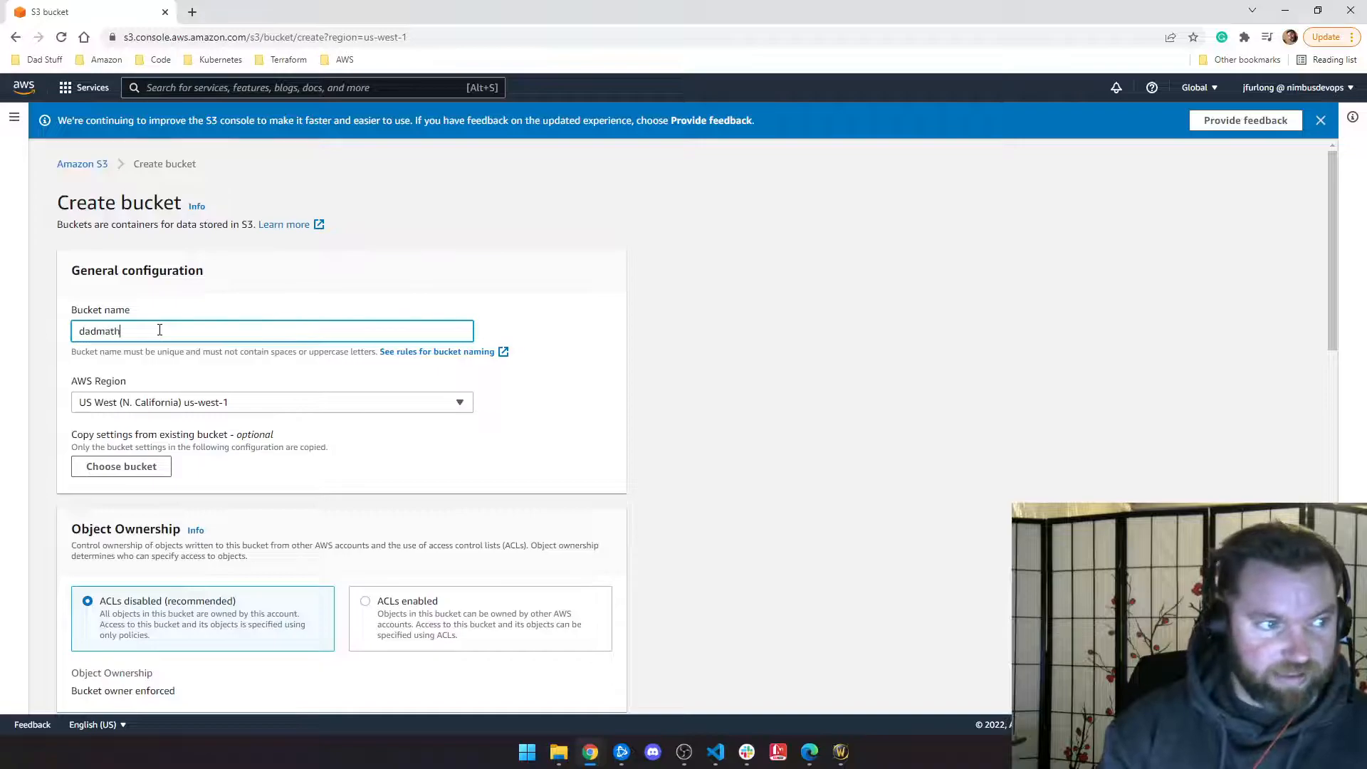
type(".org")
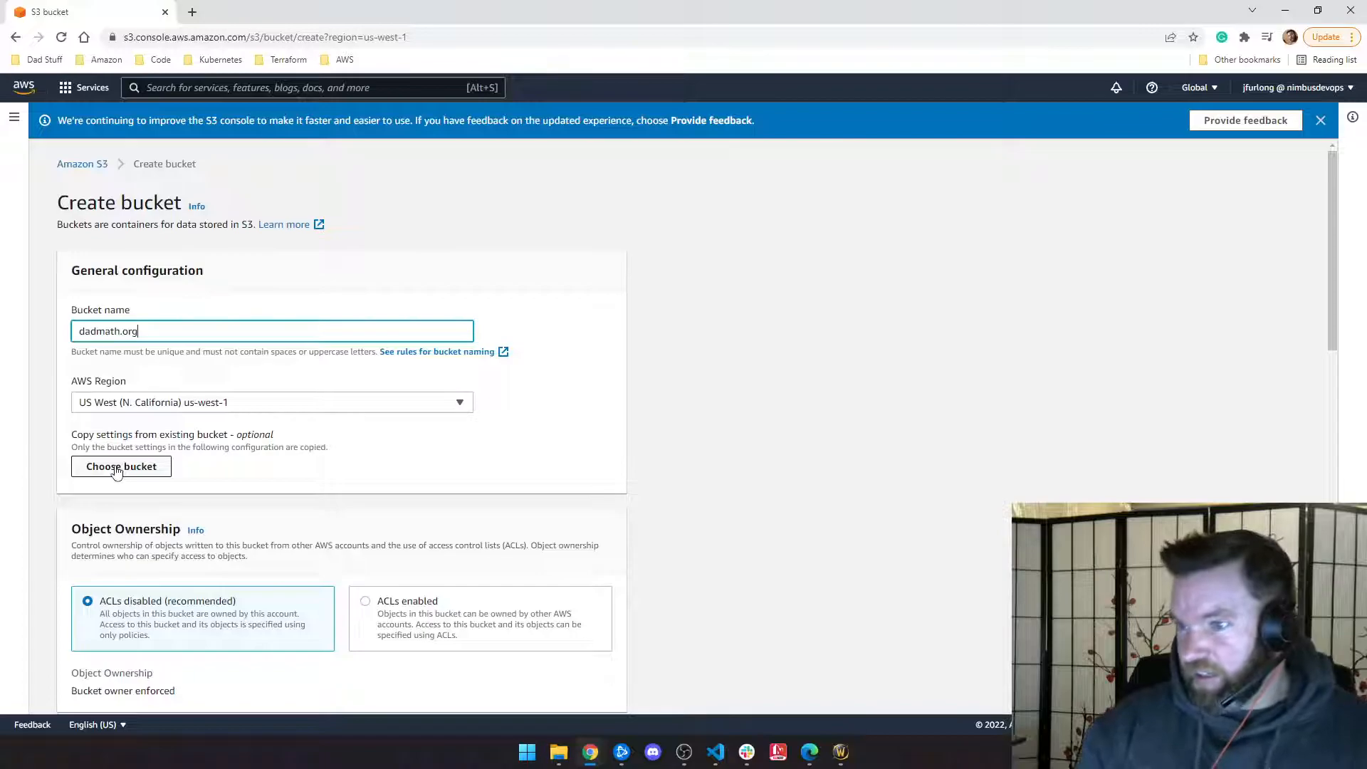
scroll(171, 335, "down", 2)
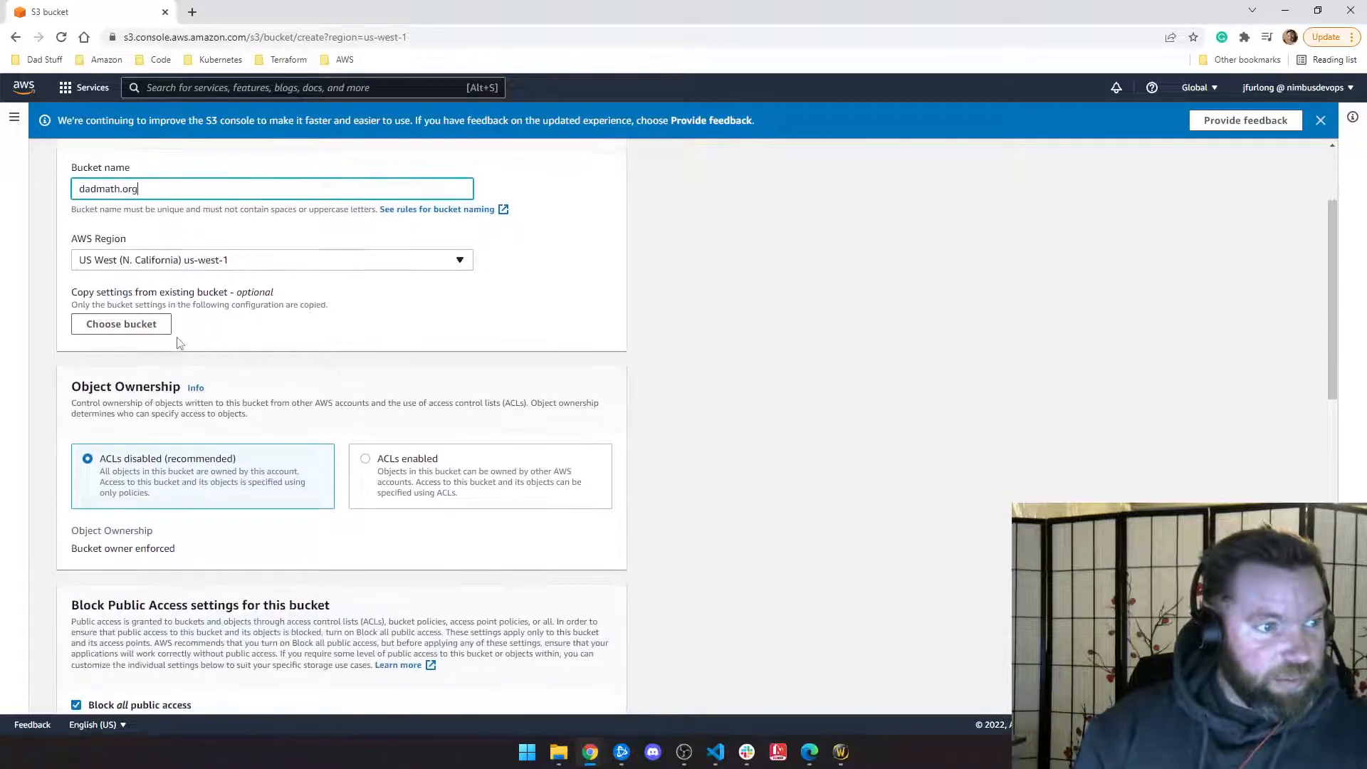
scroll(186, 342, "down", 2)
scroll(186, 344, "down", 1)
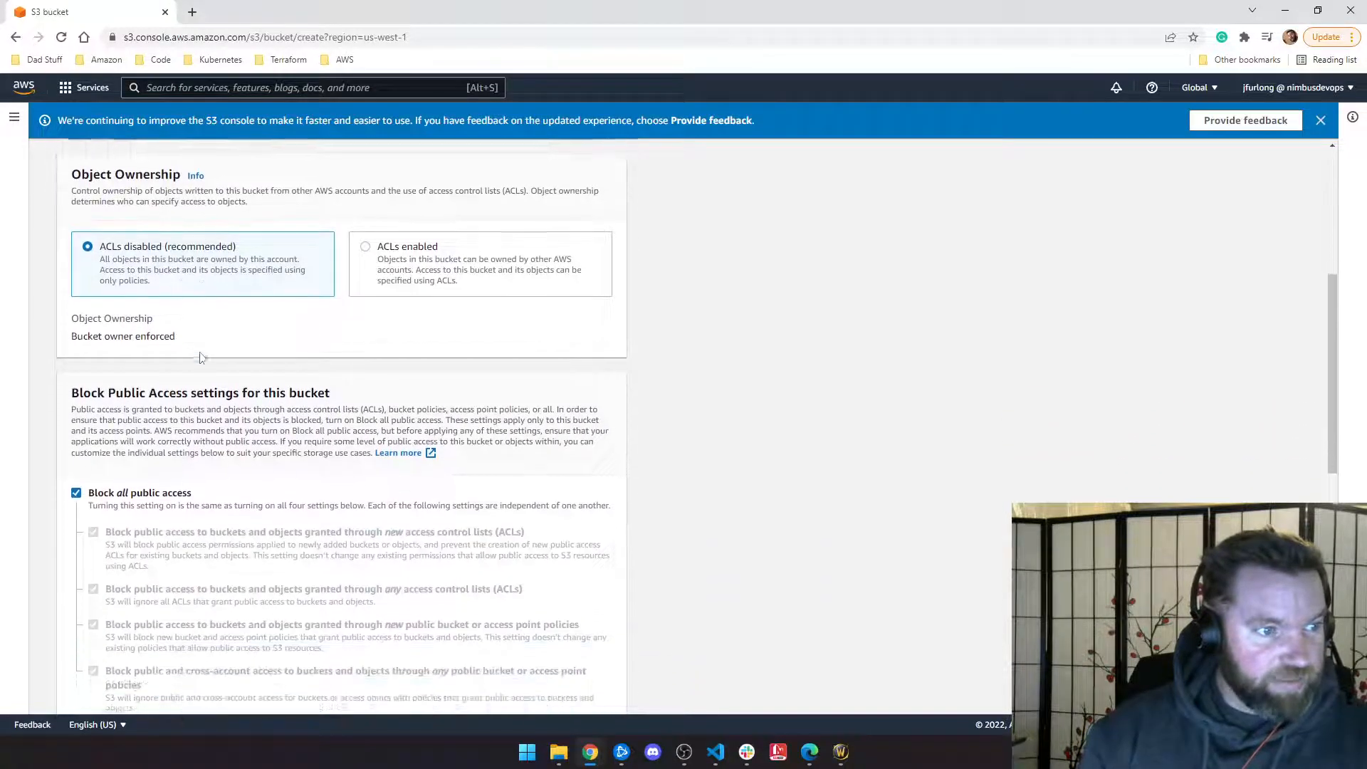
scroll(170, 349, "down", 2)
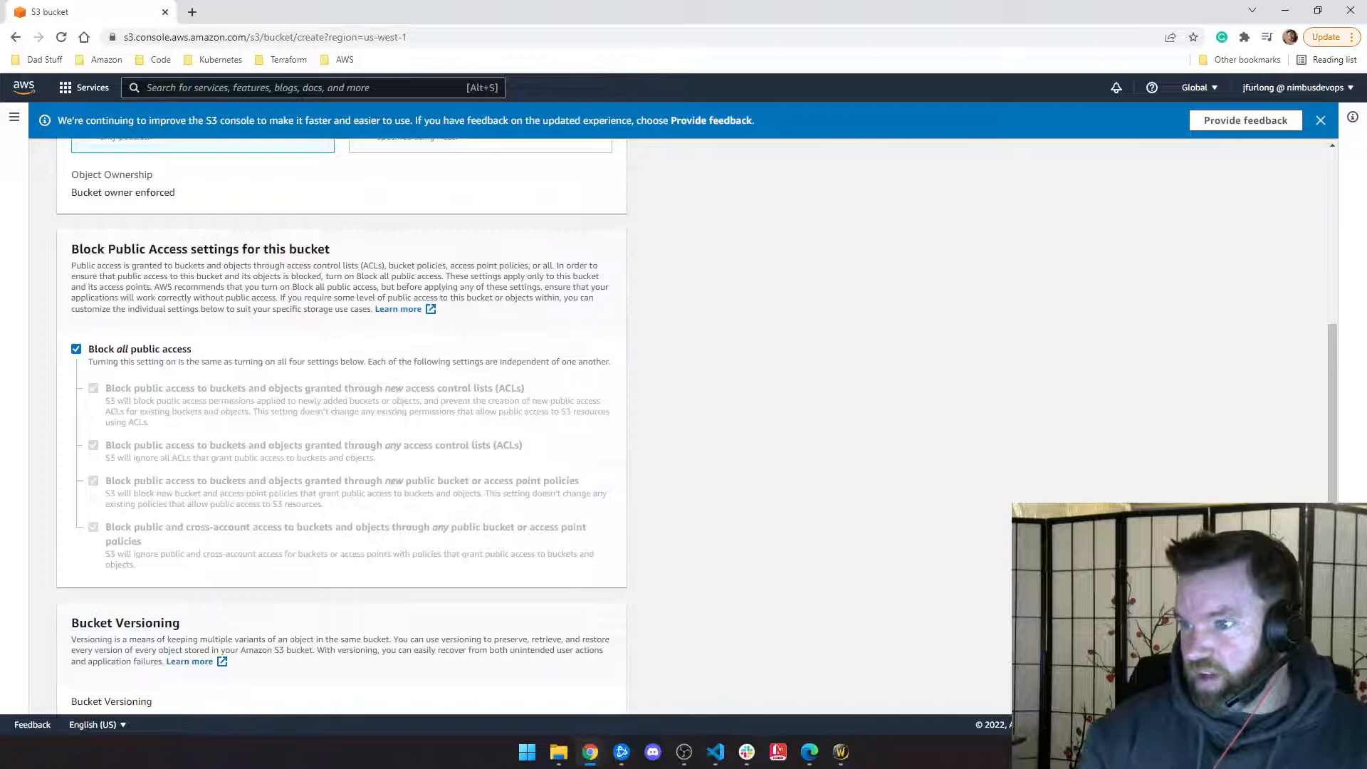
scroll(858, 314, "up", 6)
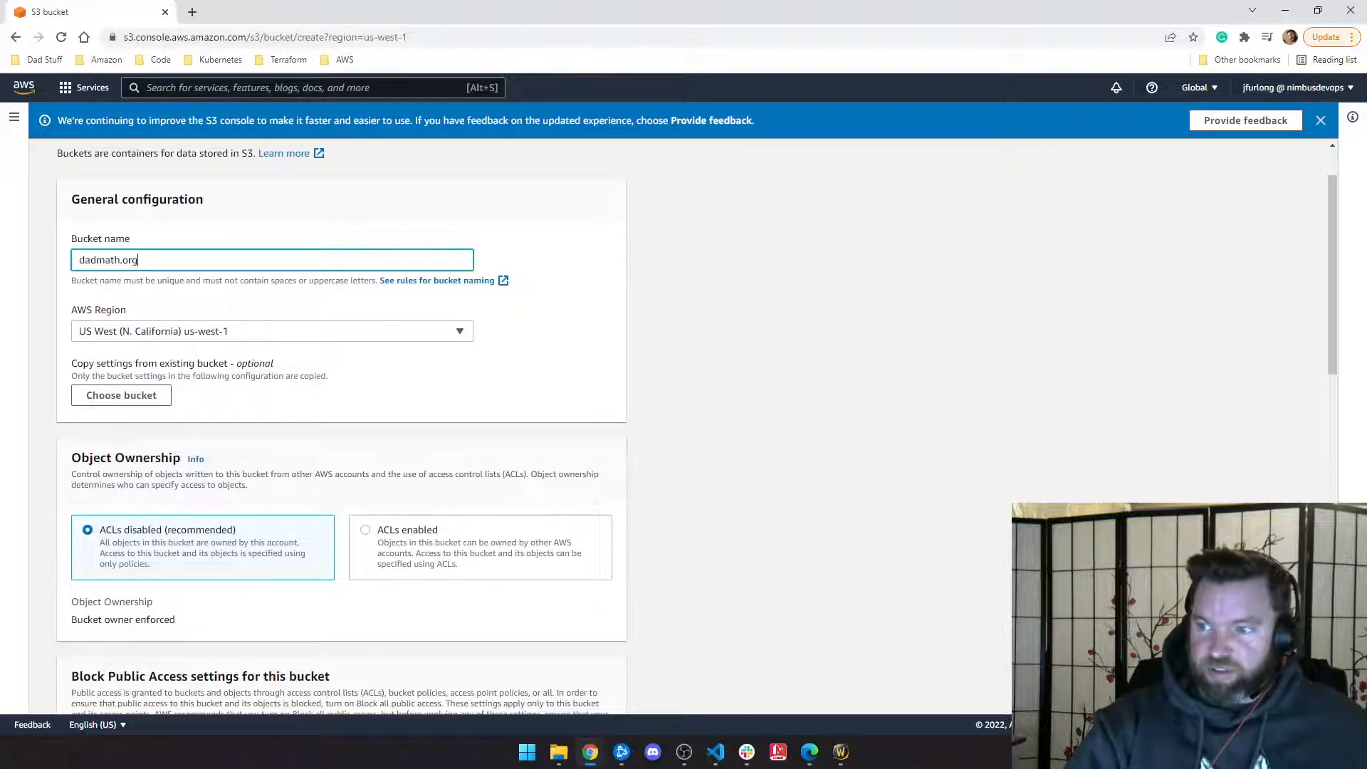
scroll(431, 363, "down", 10)
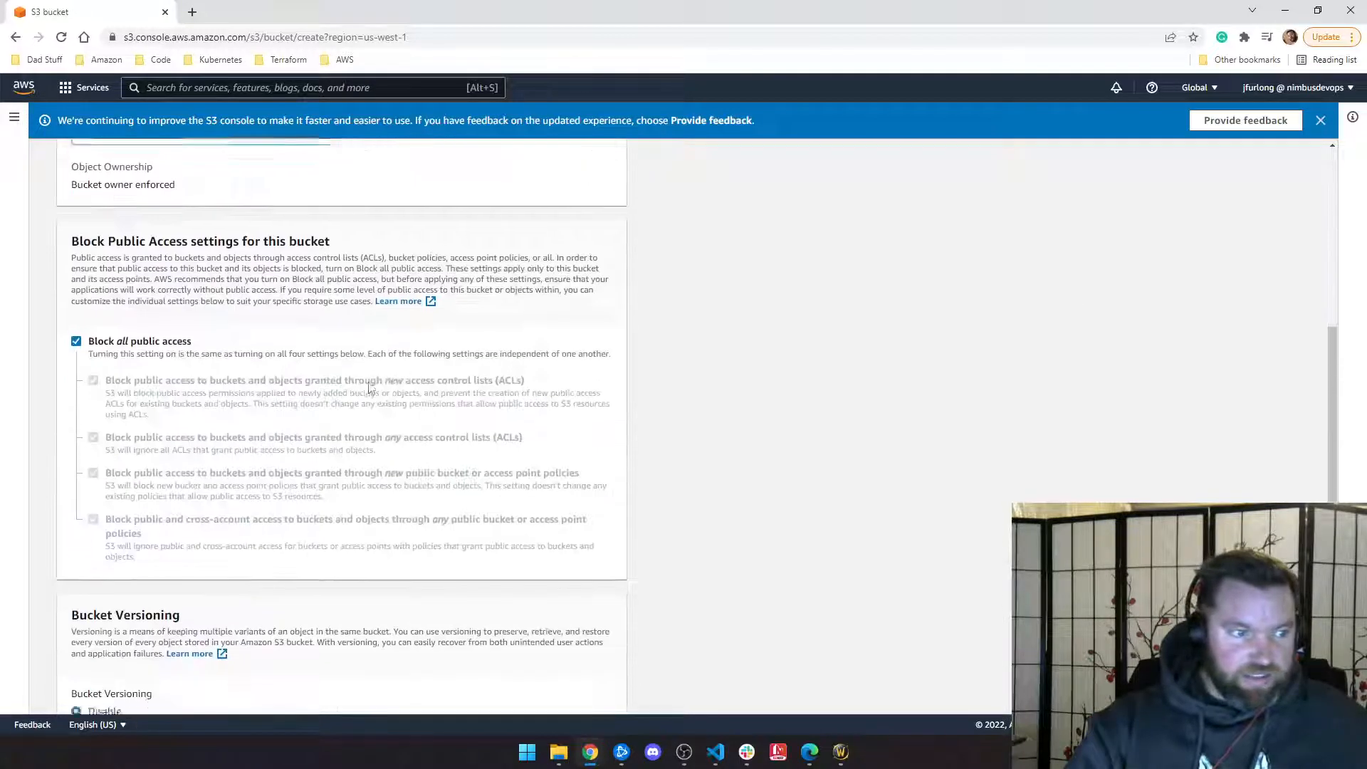
scroll(308, 383, "down", 3)
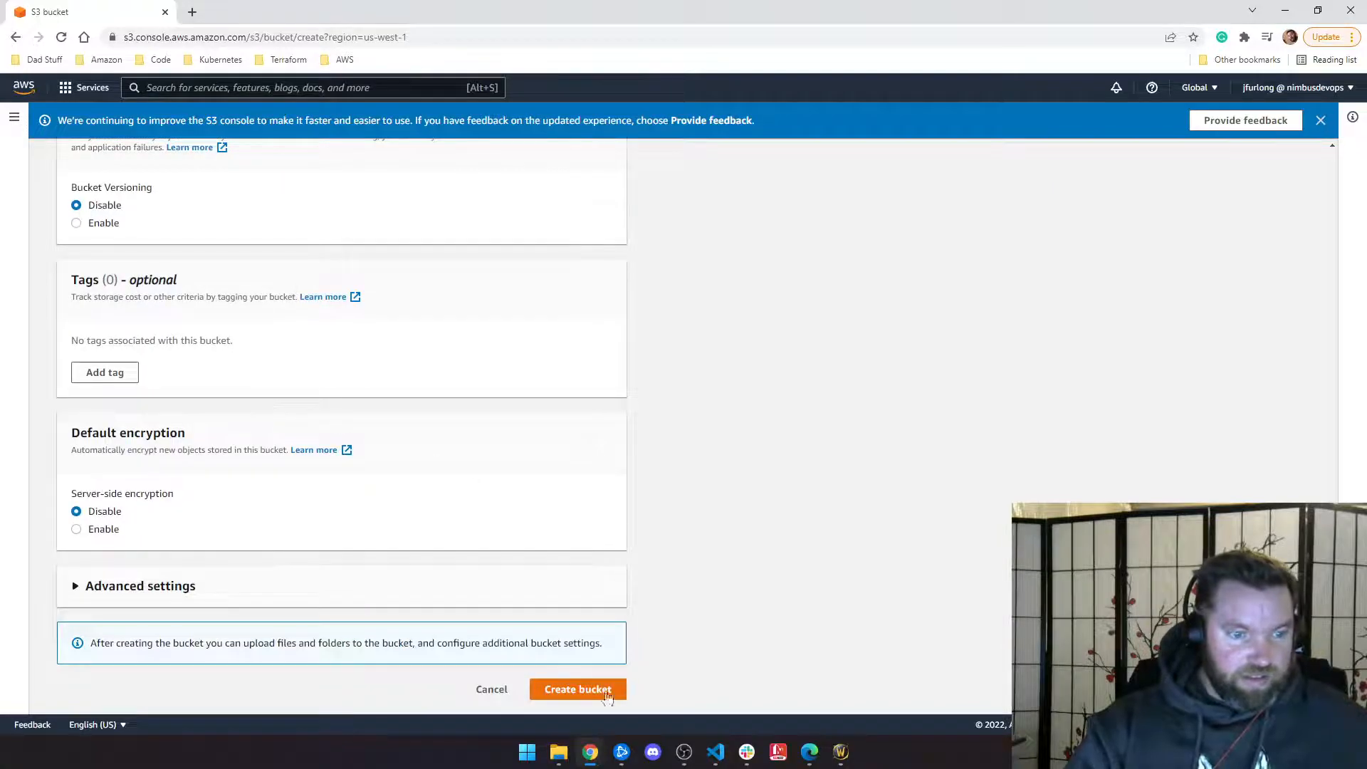
left_click(580, 687)
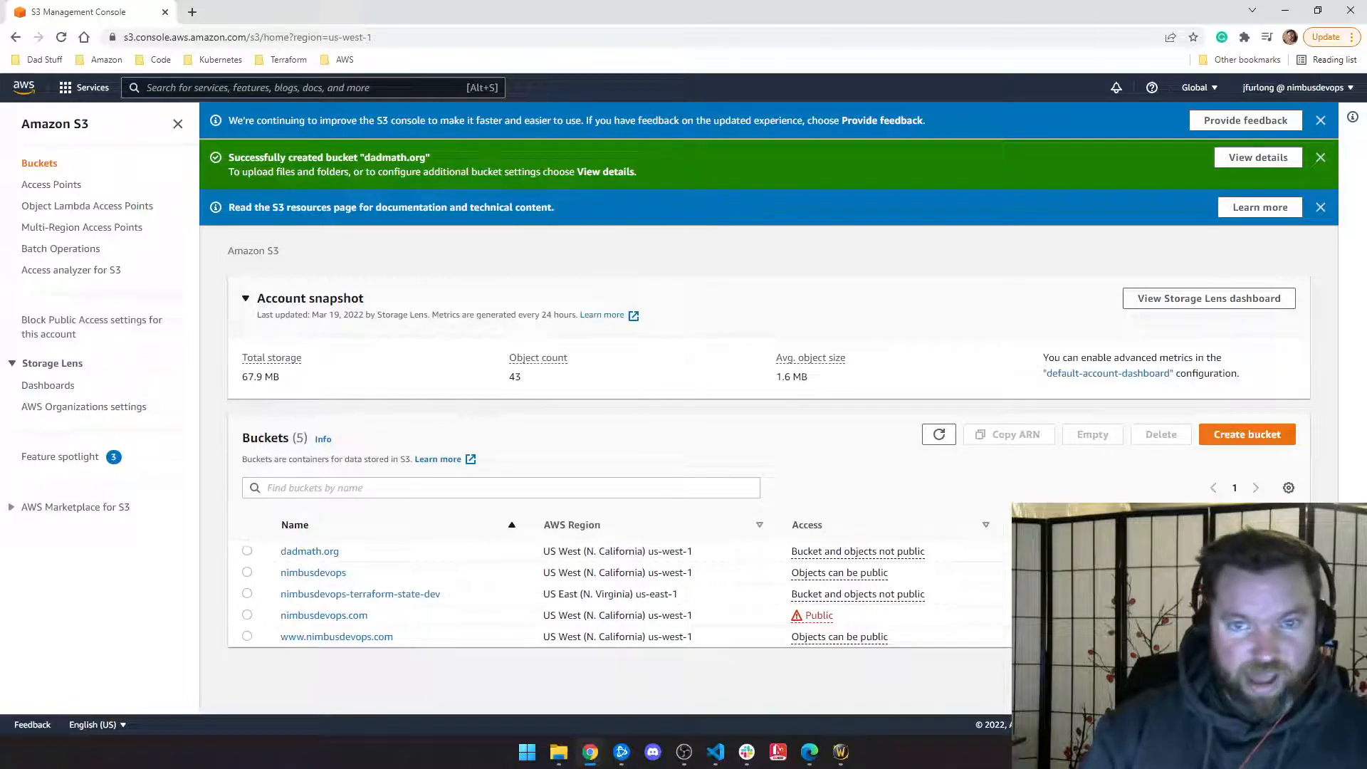
left_click(1321, 121)
left_click(1321, 121)
left_click(1321, 120)
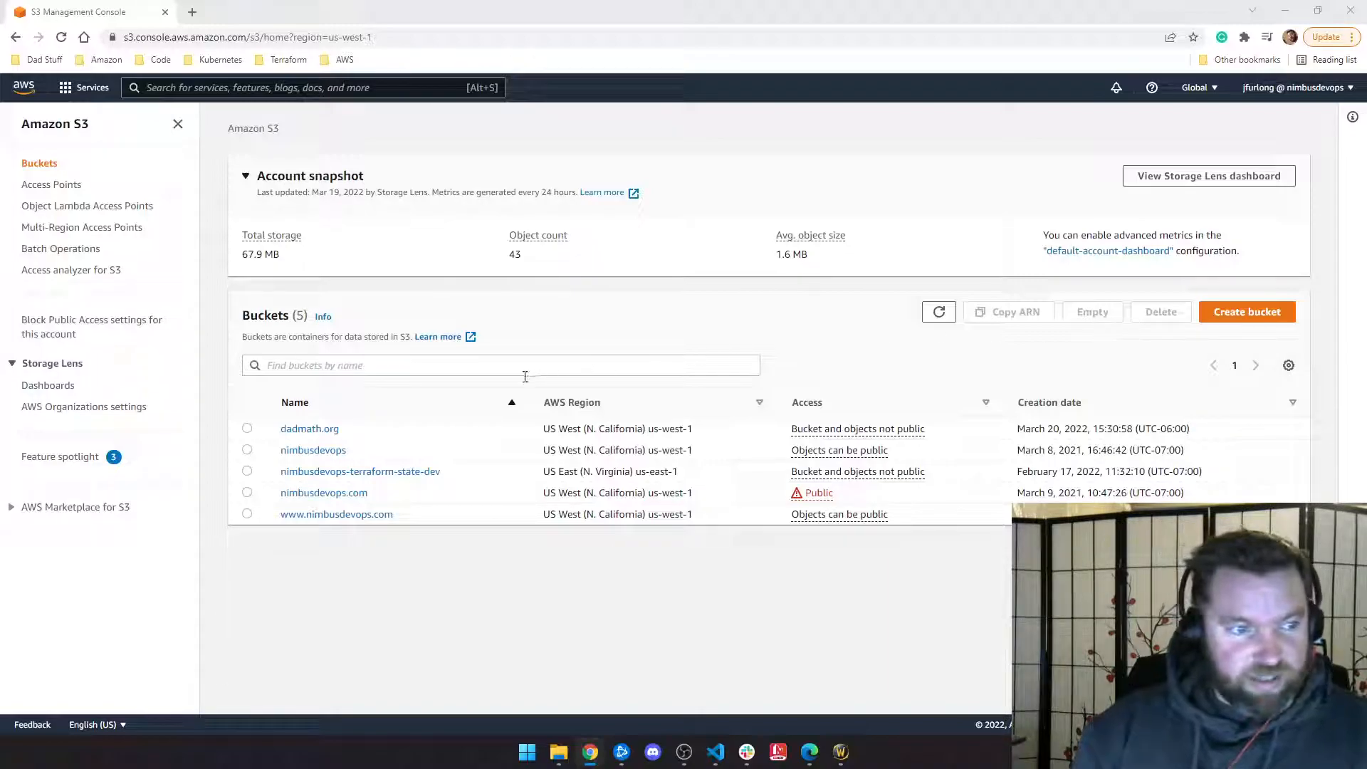
left_click(1257, 316)
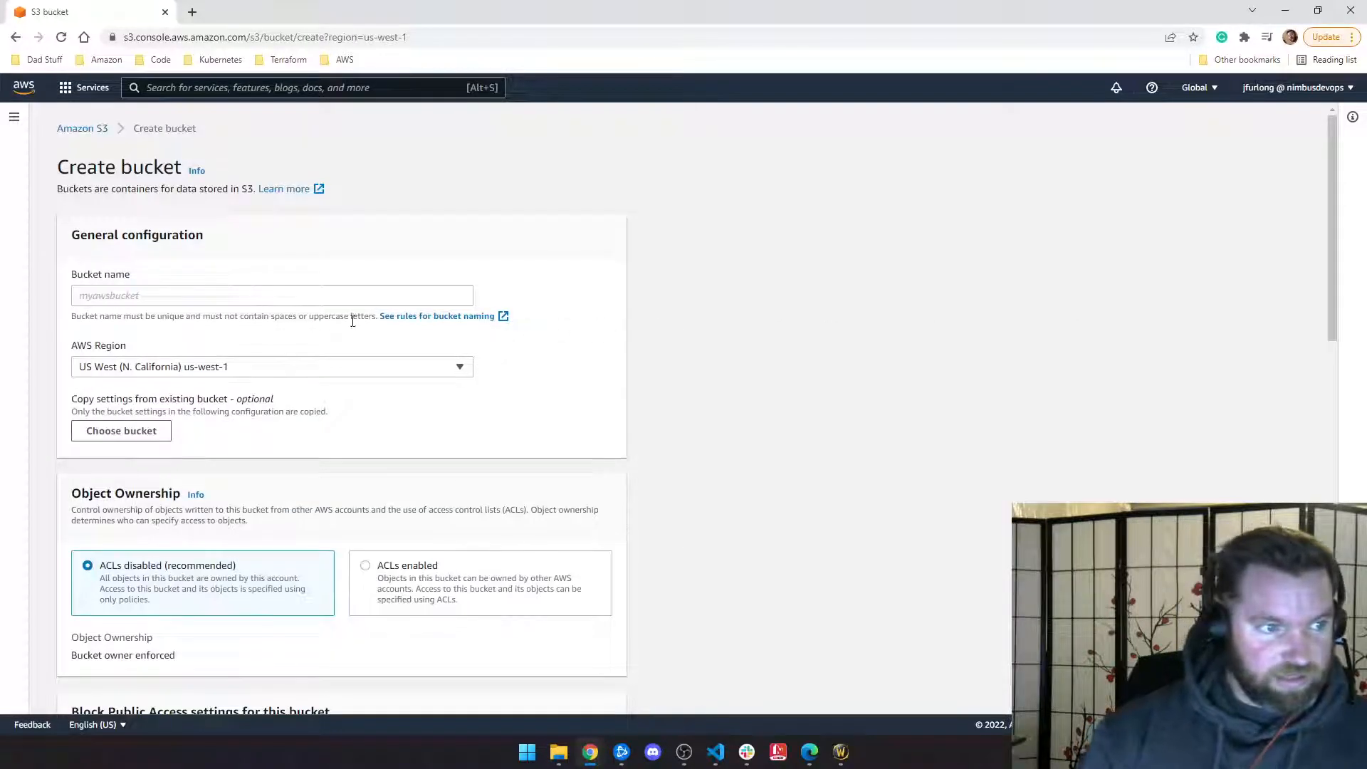
left_click(326, 295)
type("w")
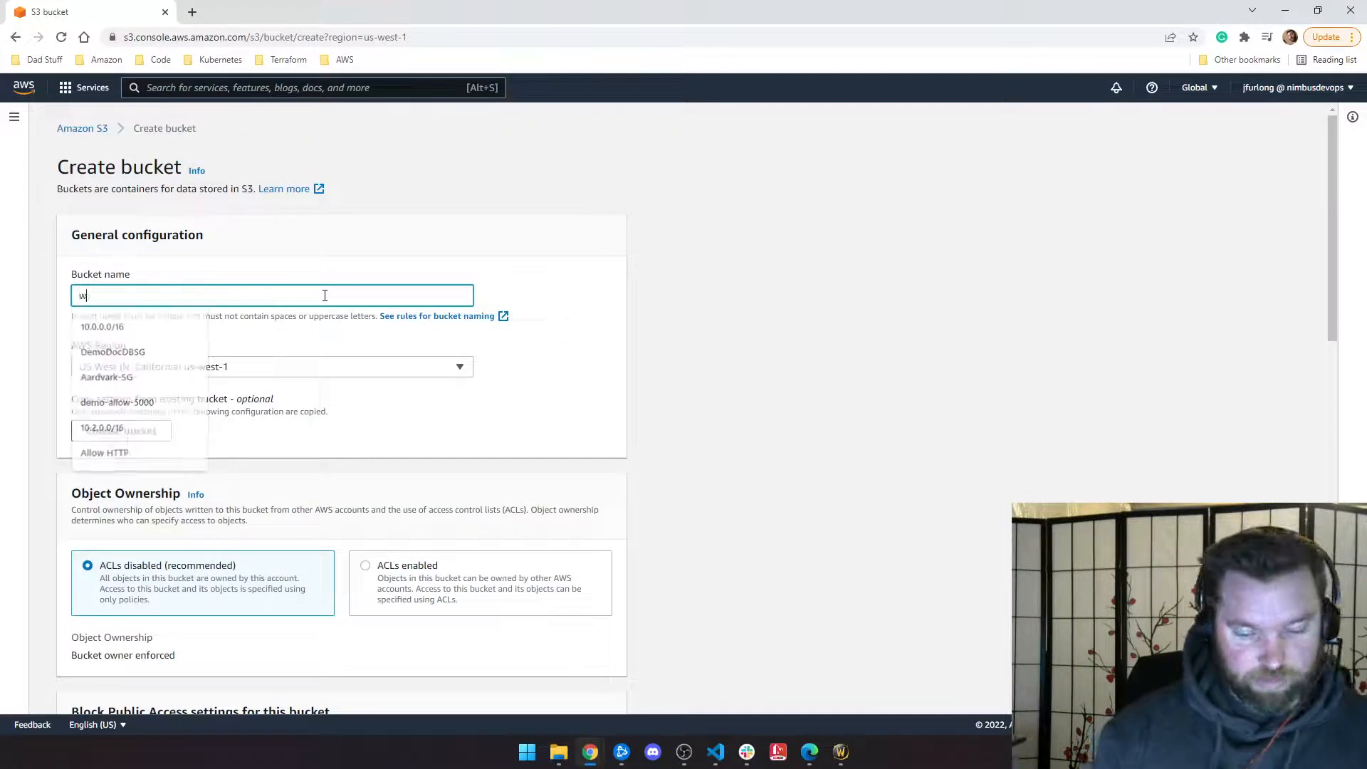
type("ww.dadmafia.org")
scroll(282, 347, "down", 6)
scroll(282, 347, "down", 8)
left_click(579, 687)
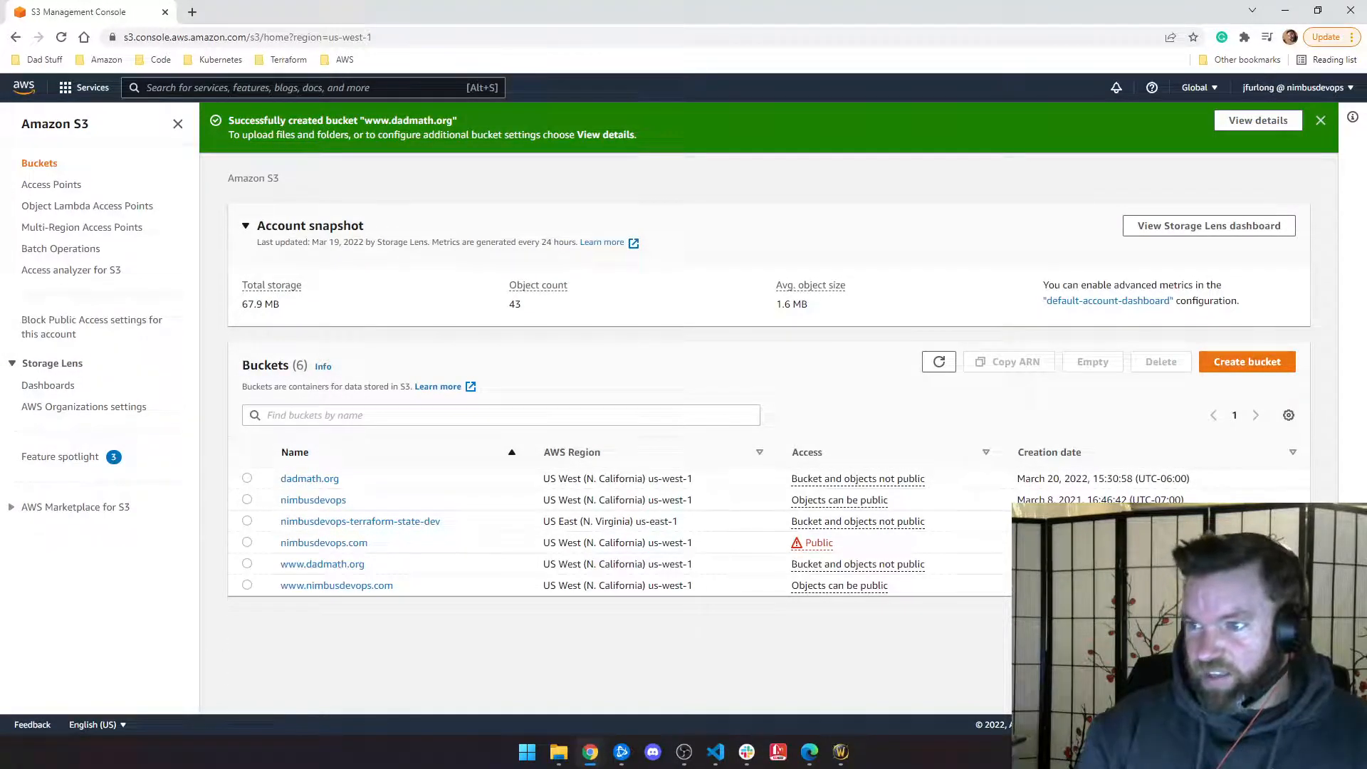
left_click(308, 480)
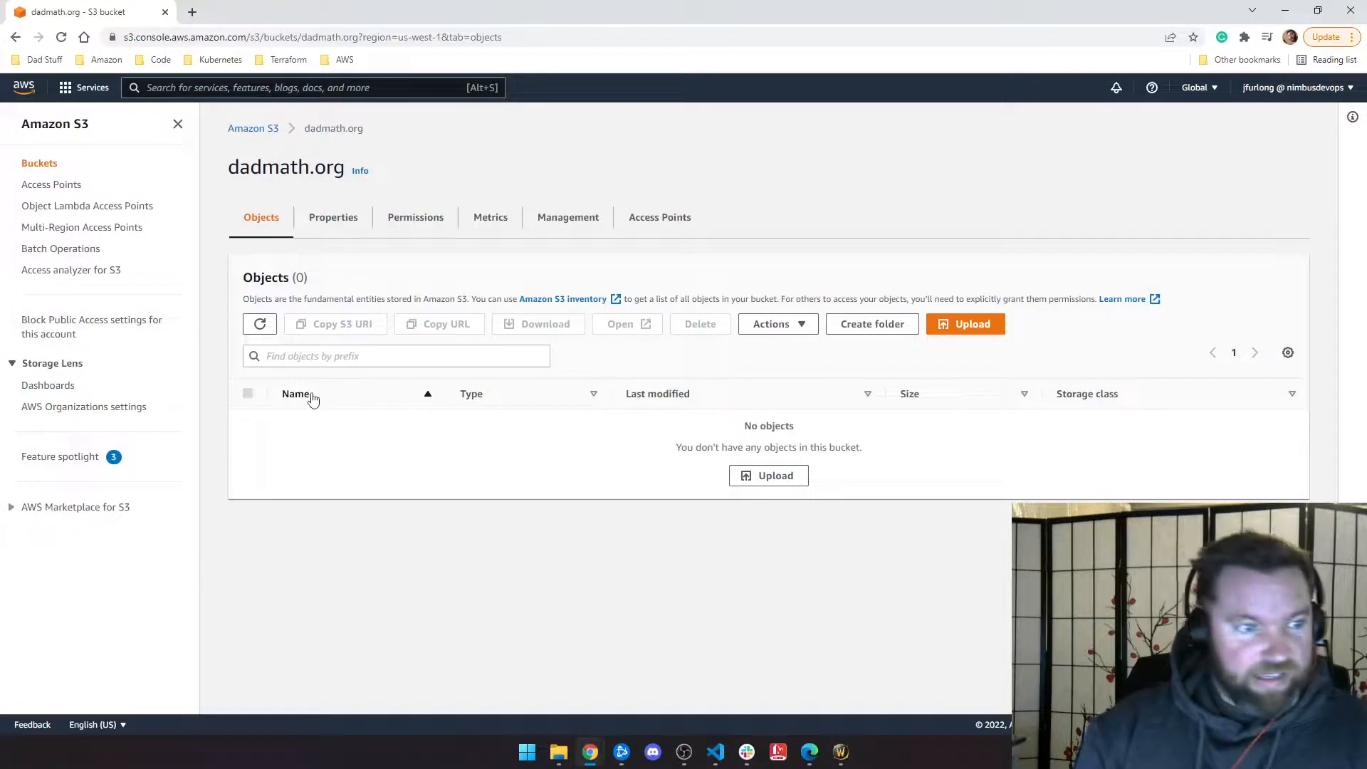
Step: On dadmath.org's Properties, edit Static website hosting and choose Enable to host a static website
left_click(332, 219)
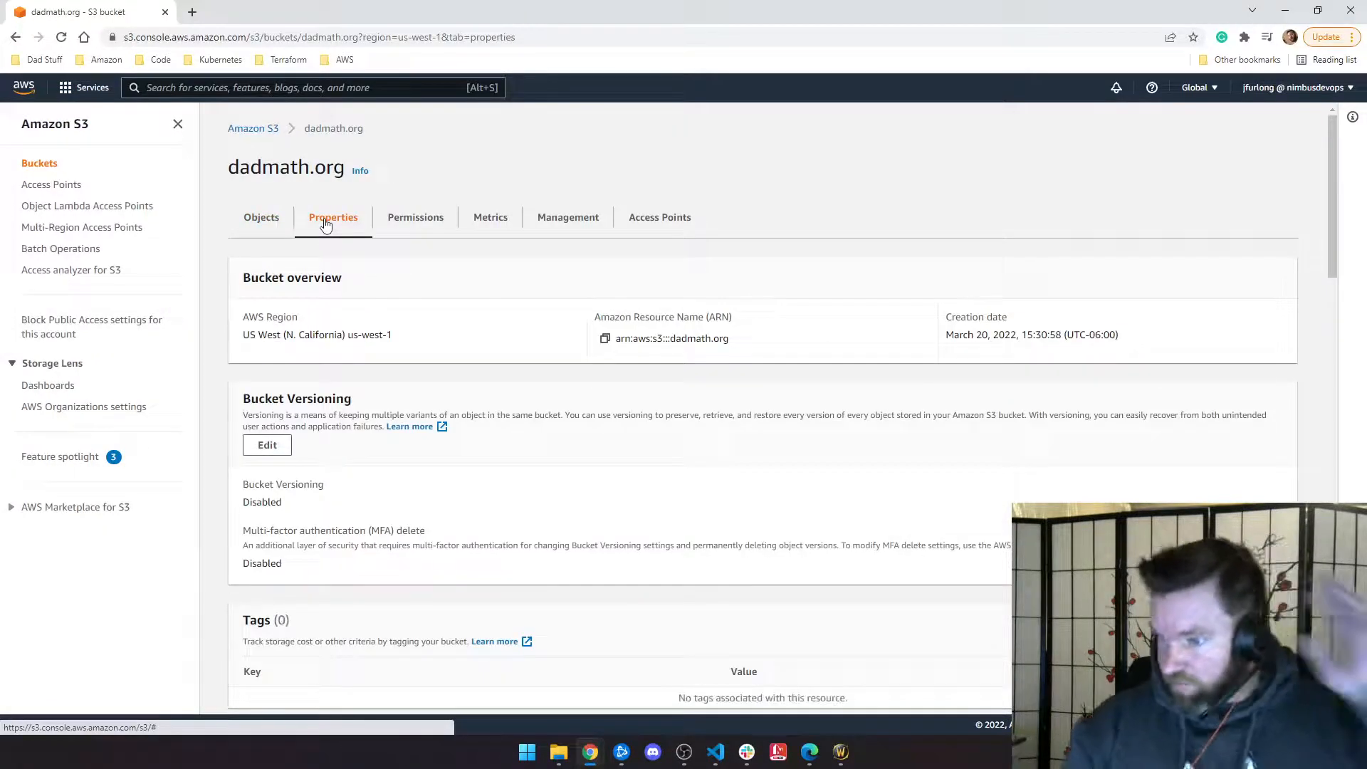
scroll(360, 308, "down", 4)
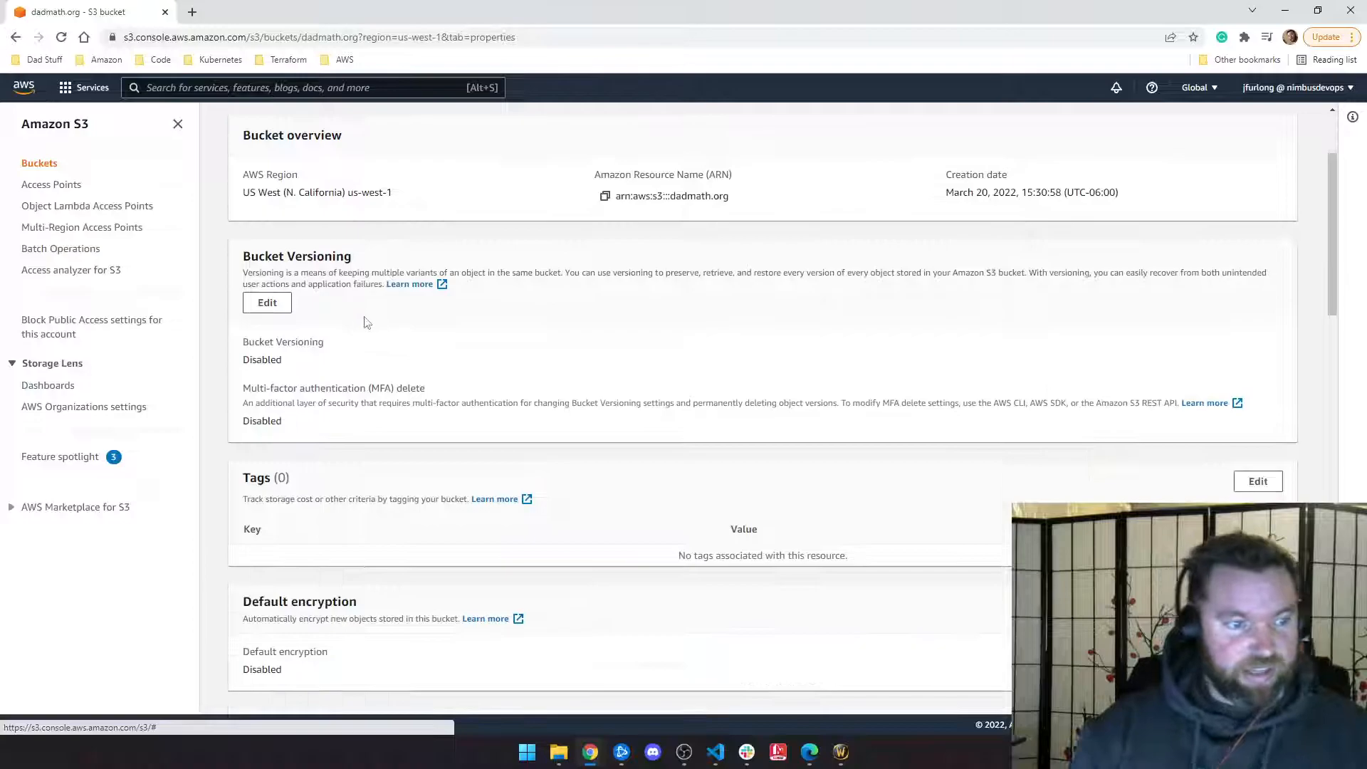
scroll(377, 328, "down", 13)
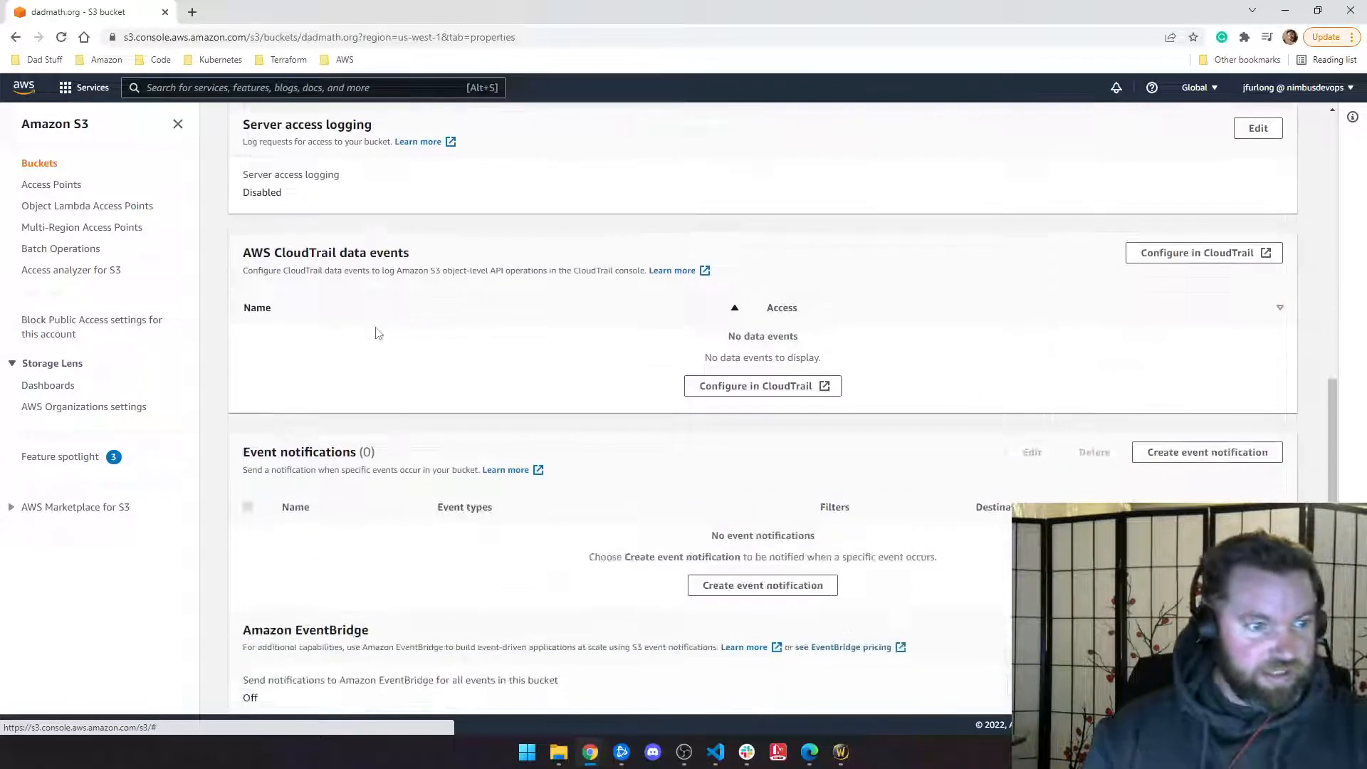
scroll(377, 336, "down", 5)
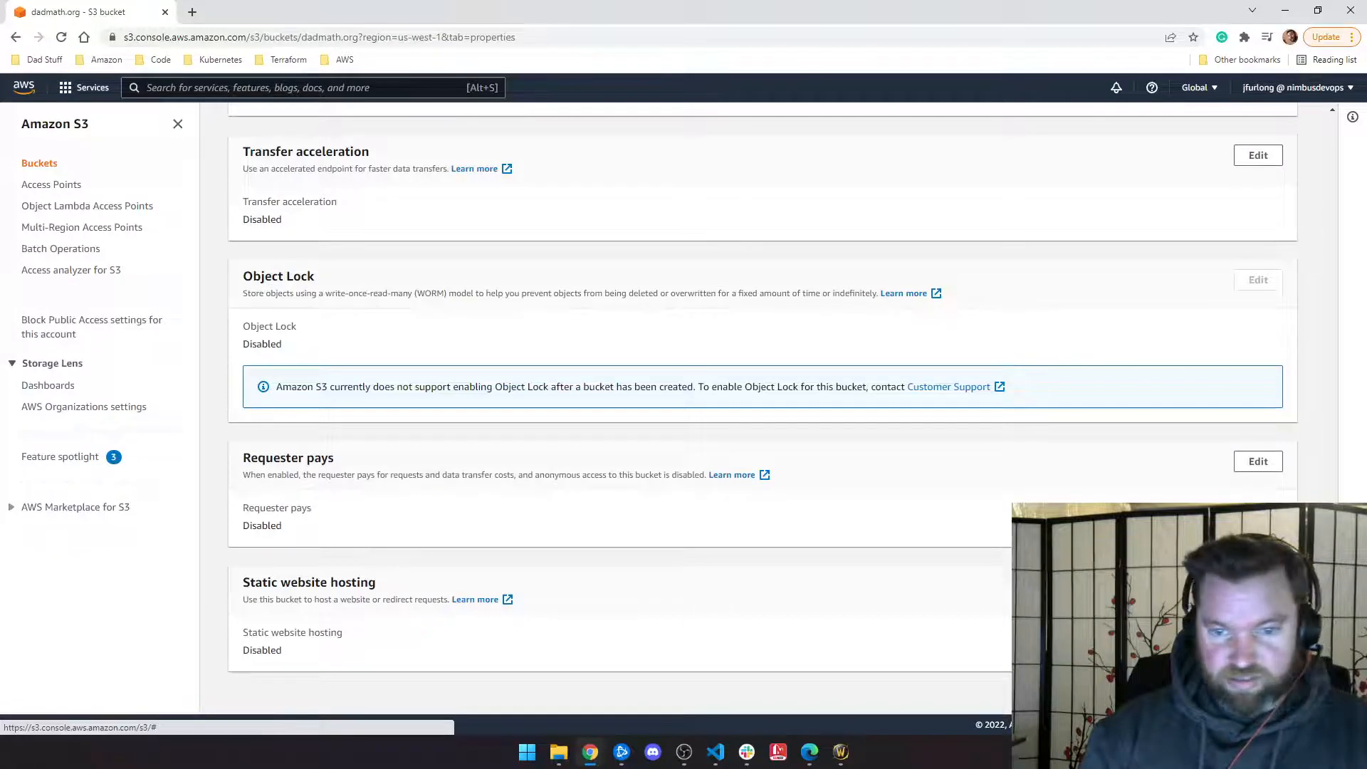
left_click(1258, 585)
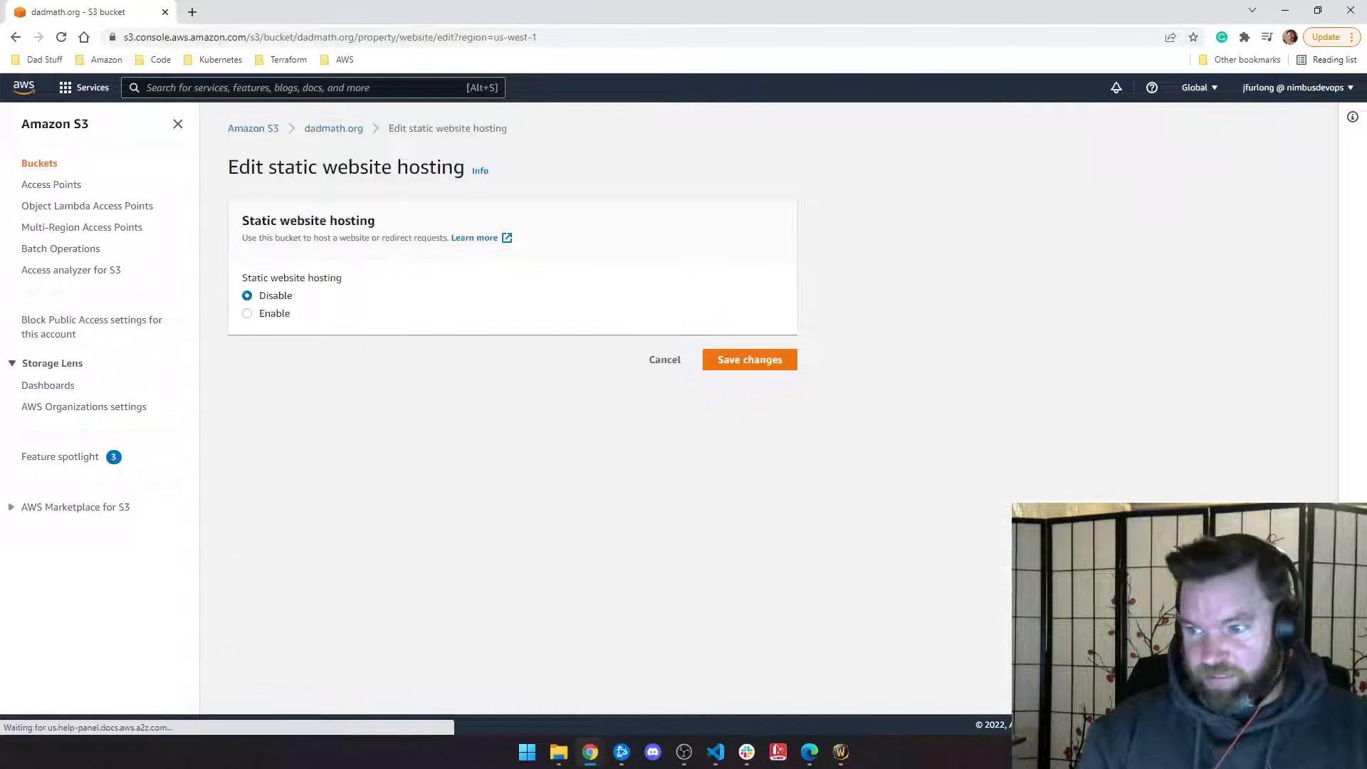
left_click(267, 314)
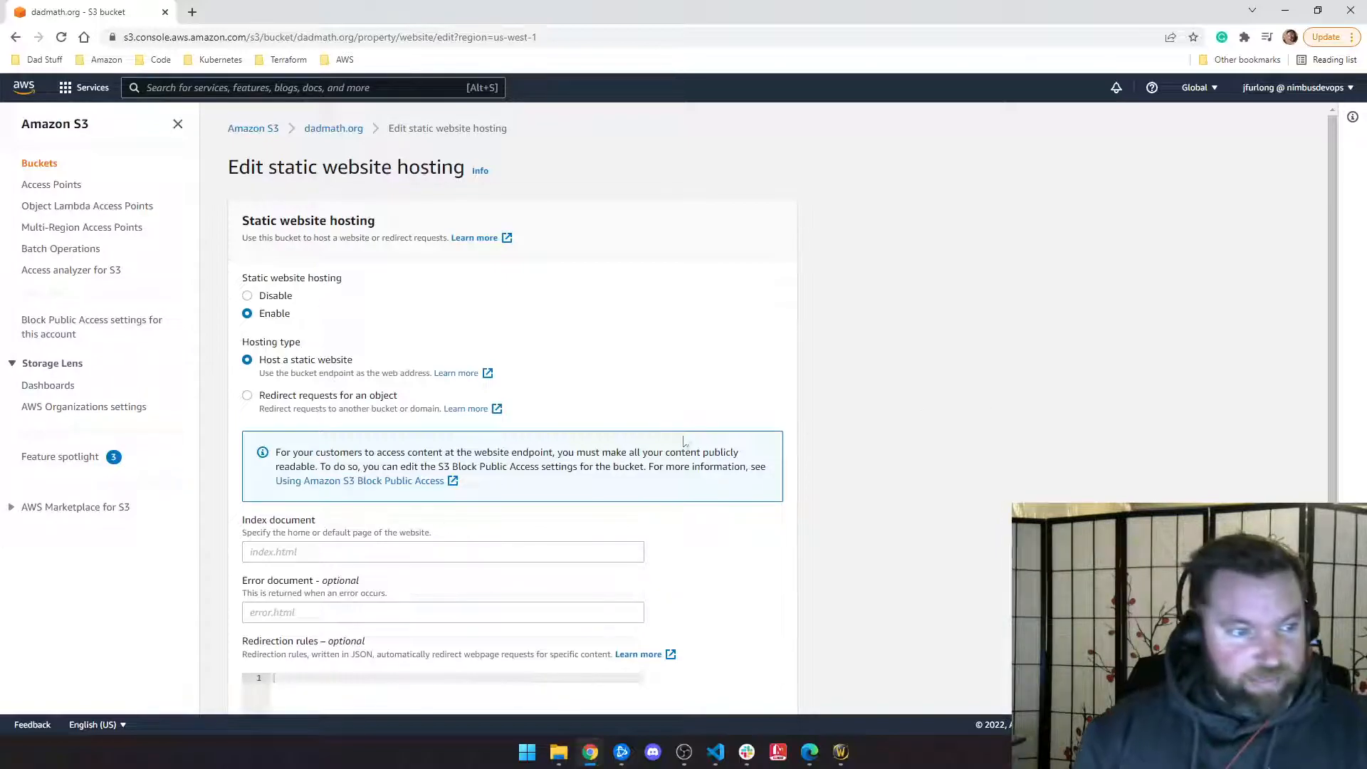
Step: Enter index.html as the index document and error.html as the error document
left_click(295, 560)
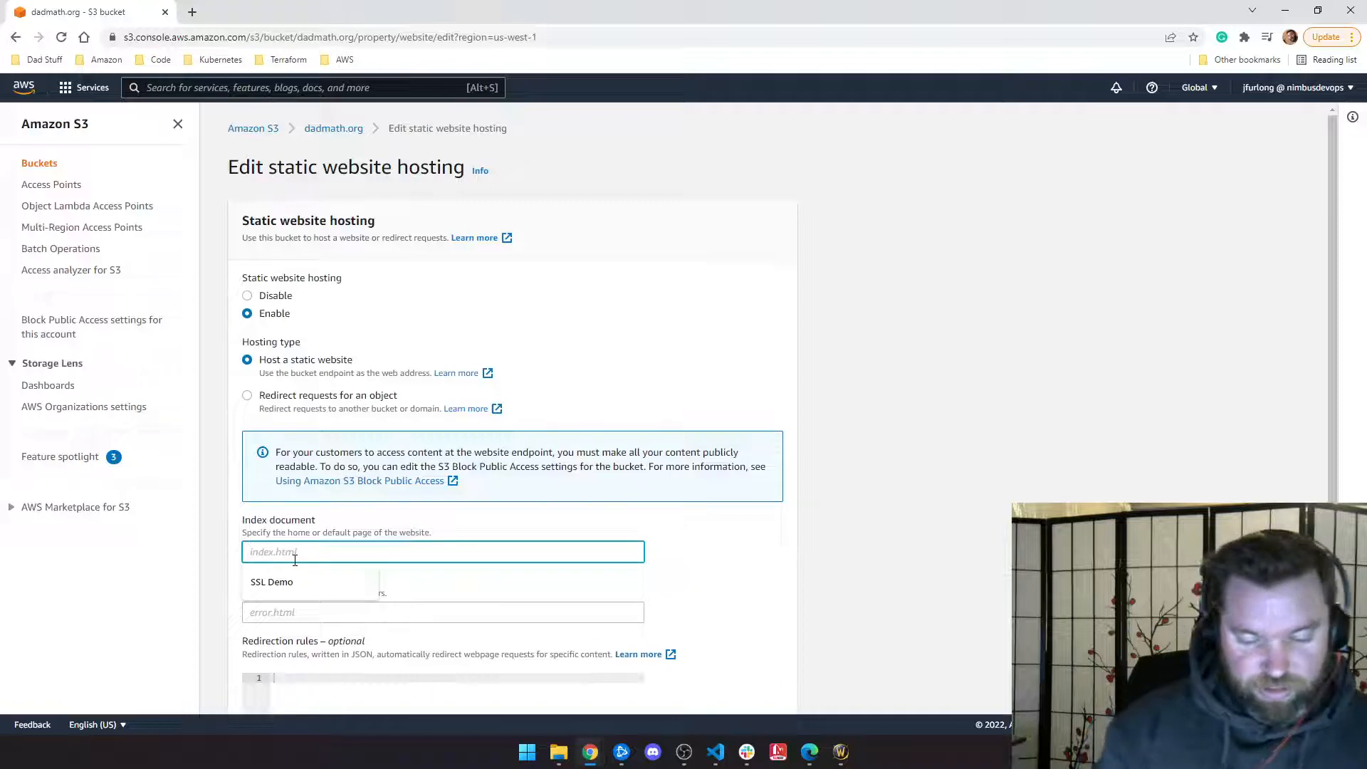
type("index.html")
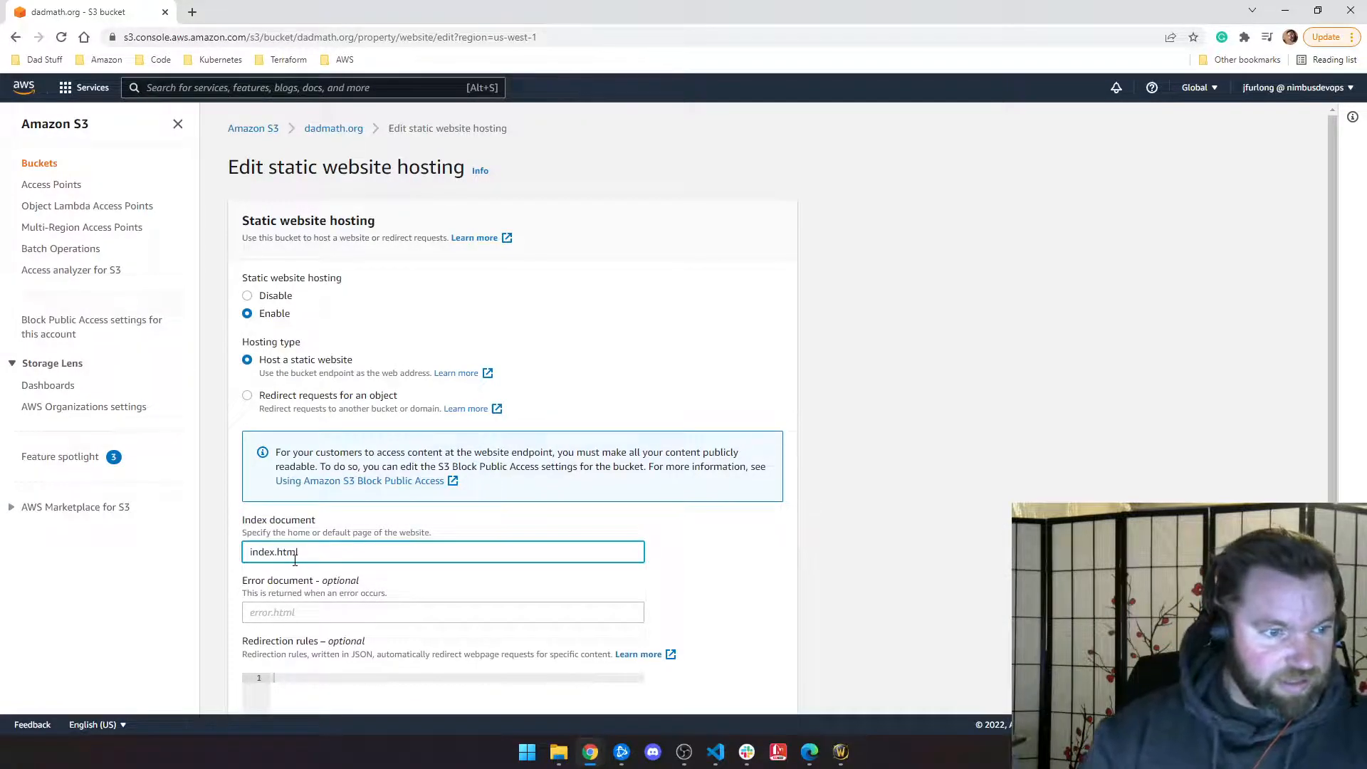
double_click(703, 561)
left_click(762, 540)
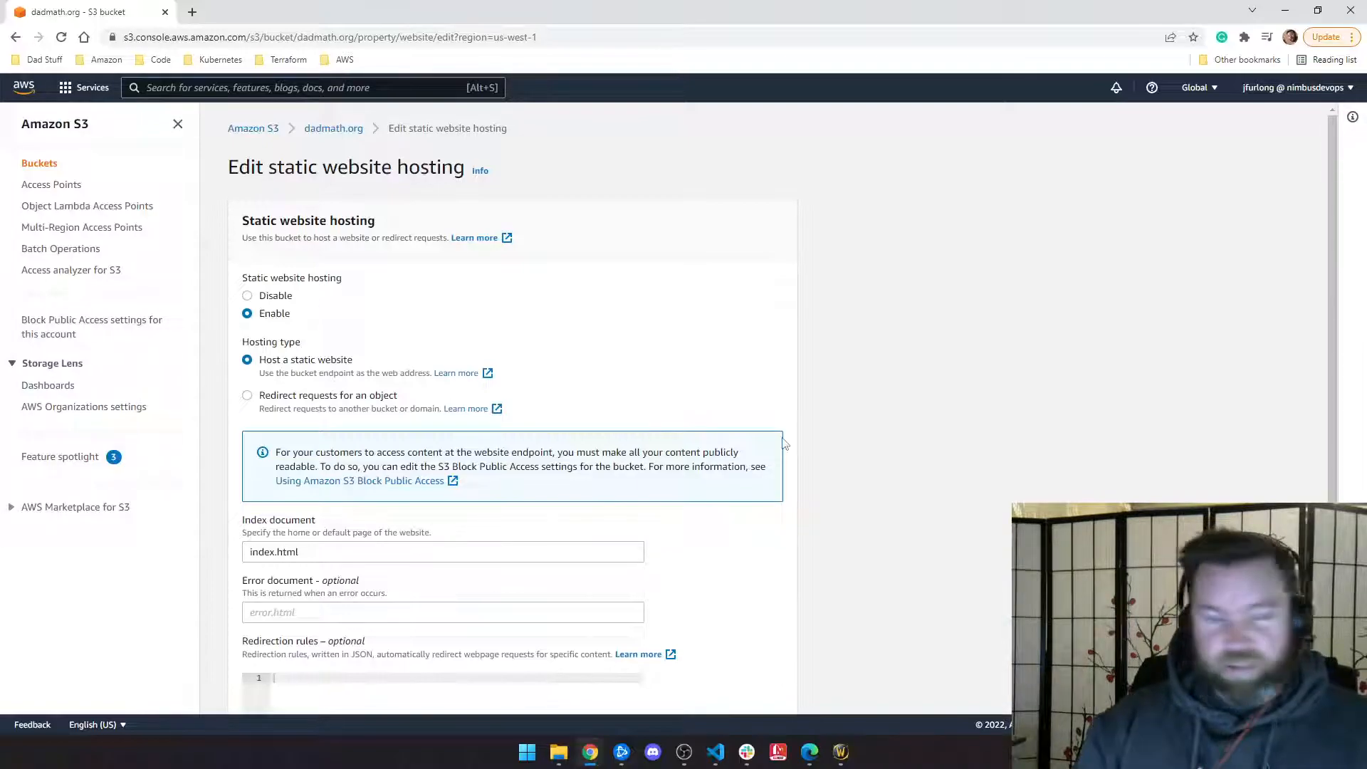
scroll(390, 497, "down", 1)
left_click(328, 535)
type("error.html")
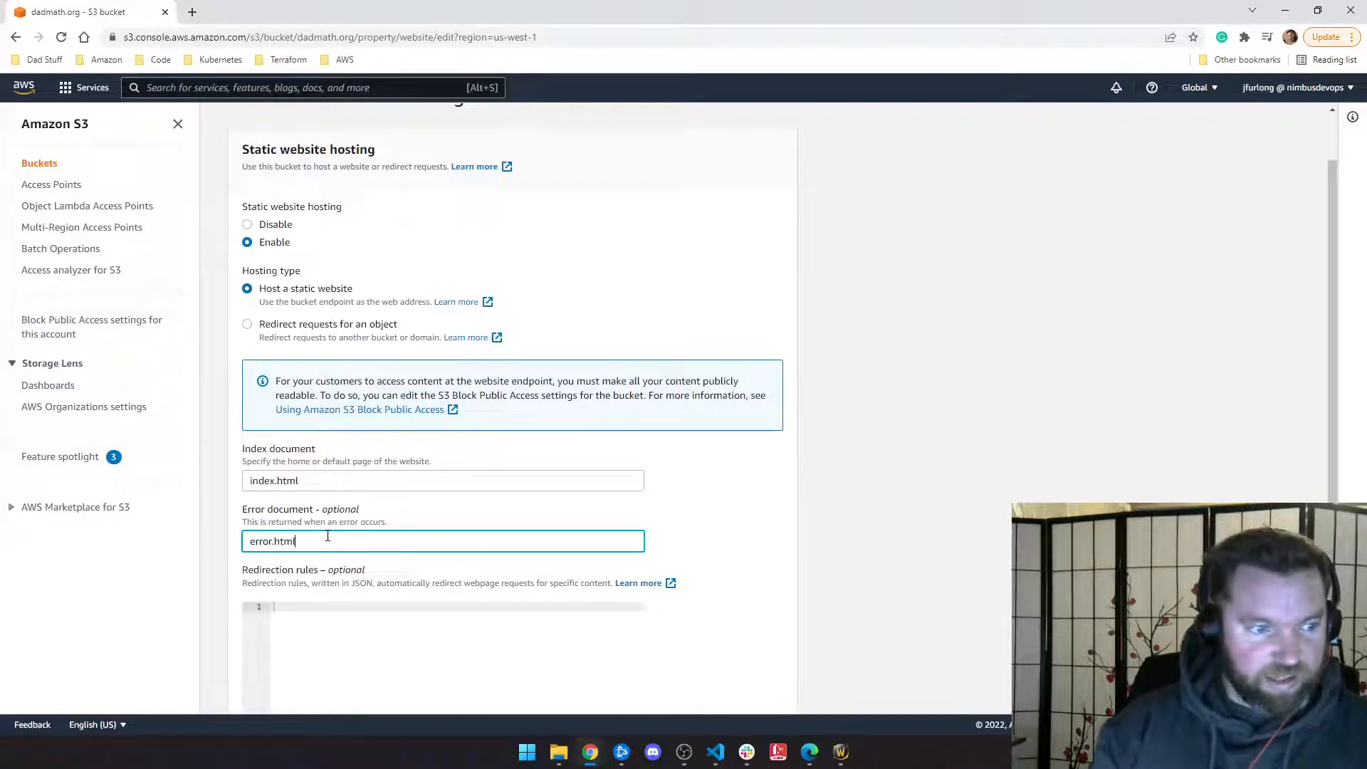
left_click(802, 512)
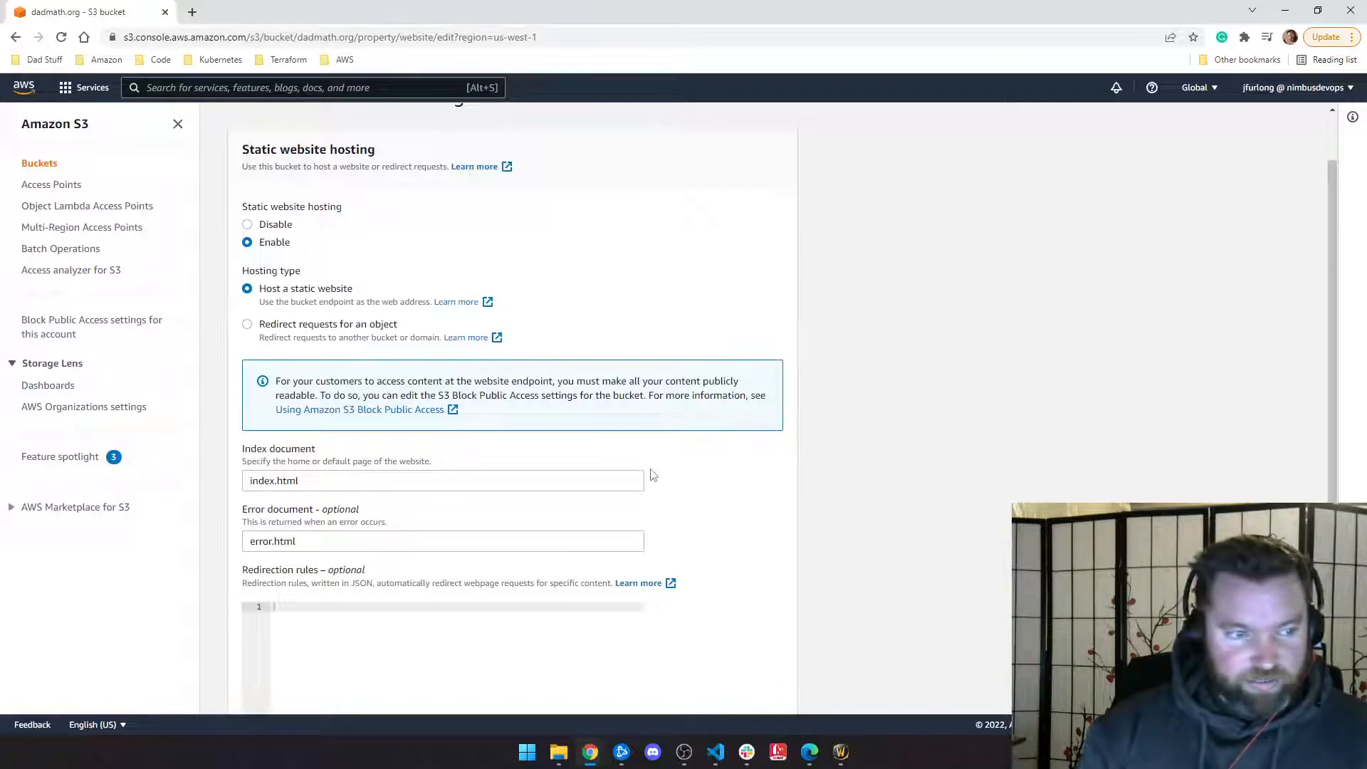
Step: Save the static website hosting settings and view the bucket's empty Objects tab
scroll(653, 475, "down", 1)
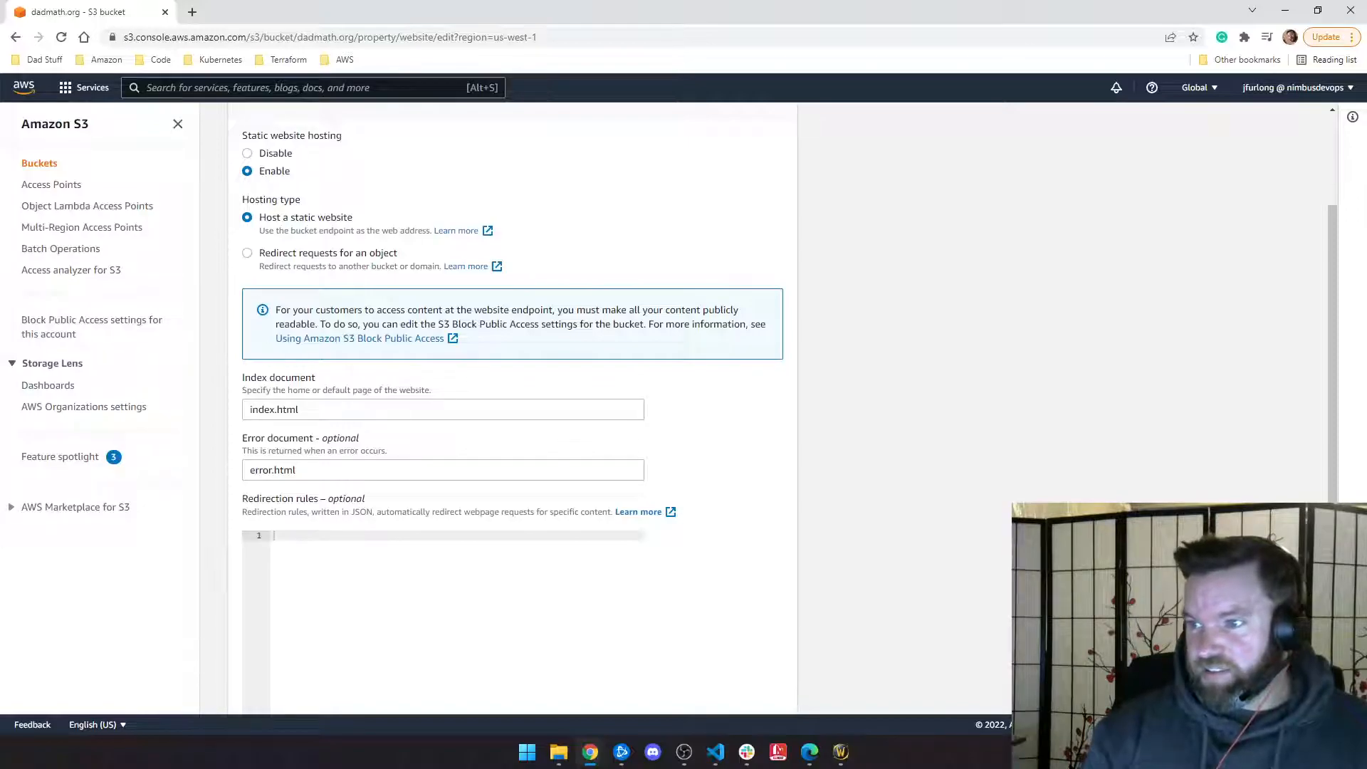
scroll(345, 450, "down", 5)
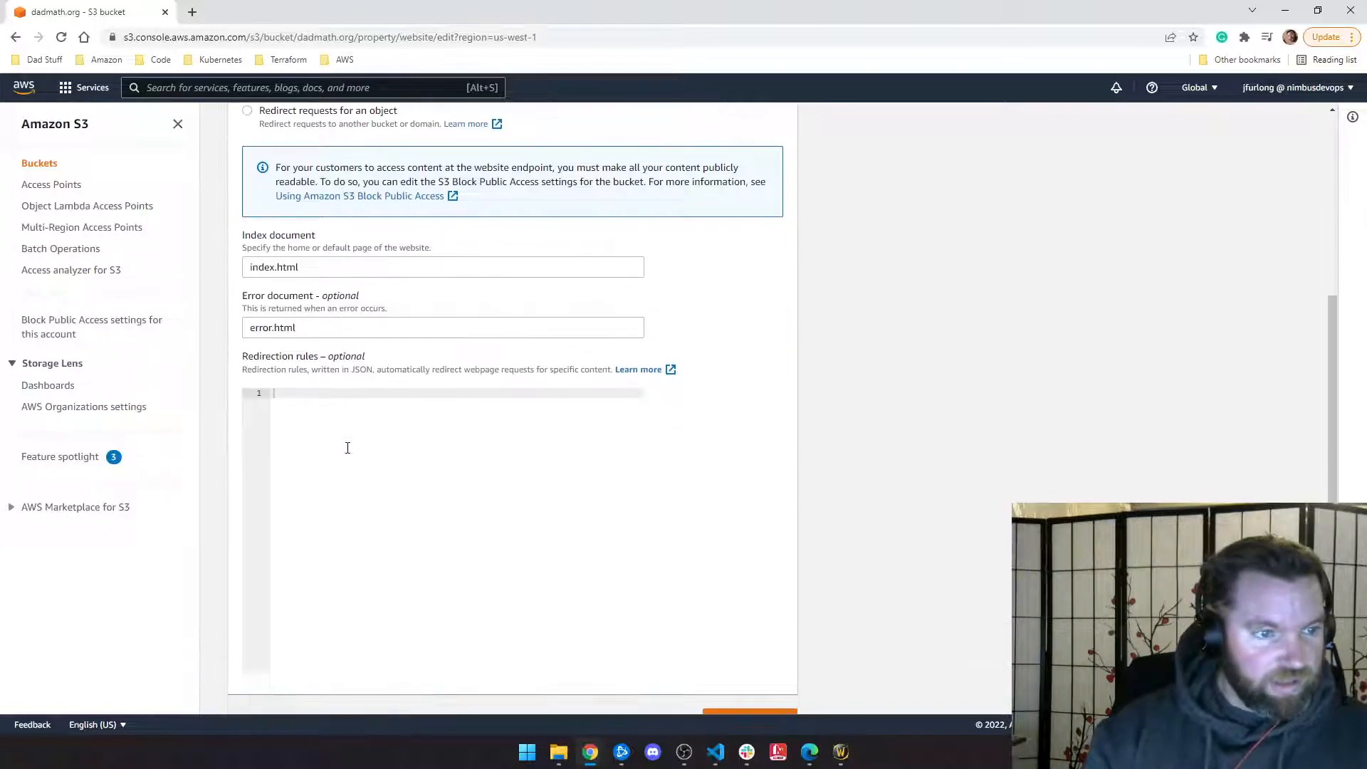
left_click(776, 692)
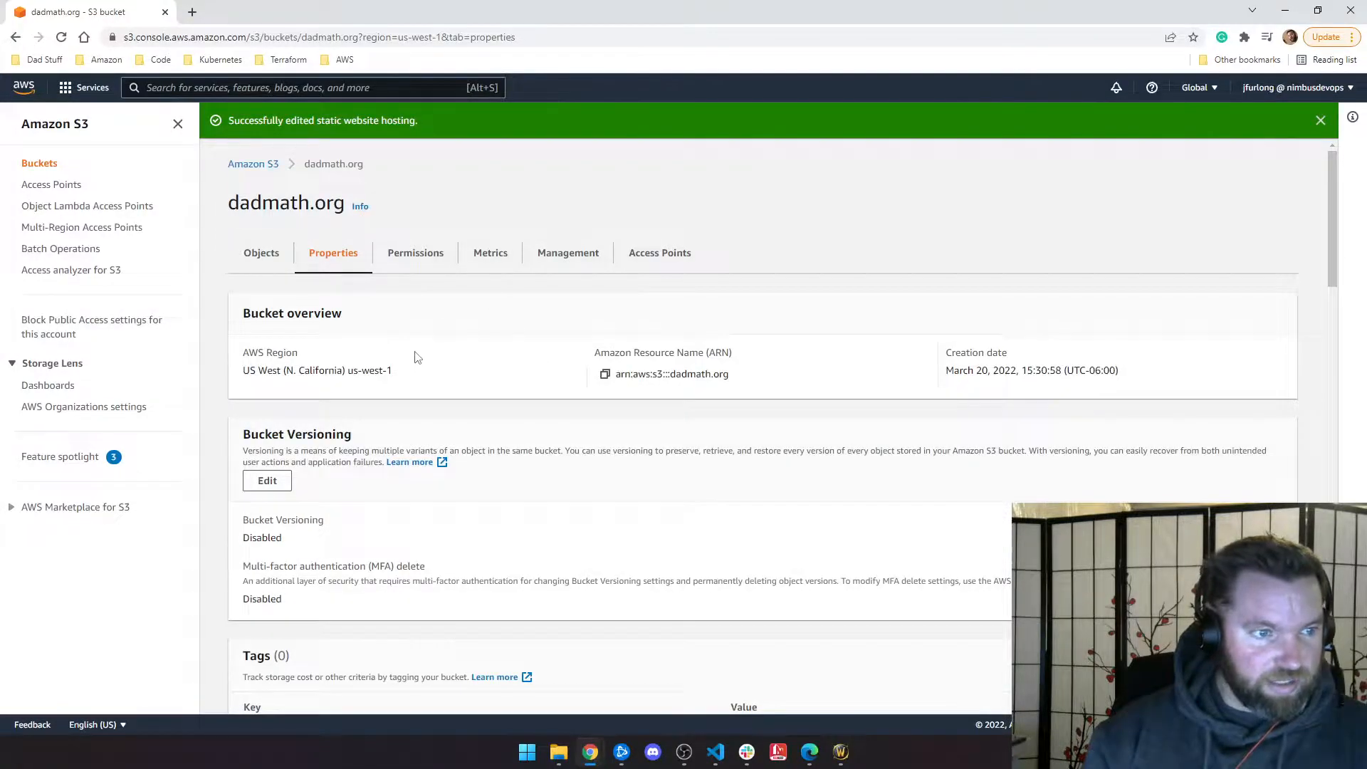
left_click(251, 257)
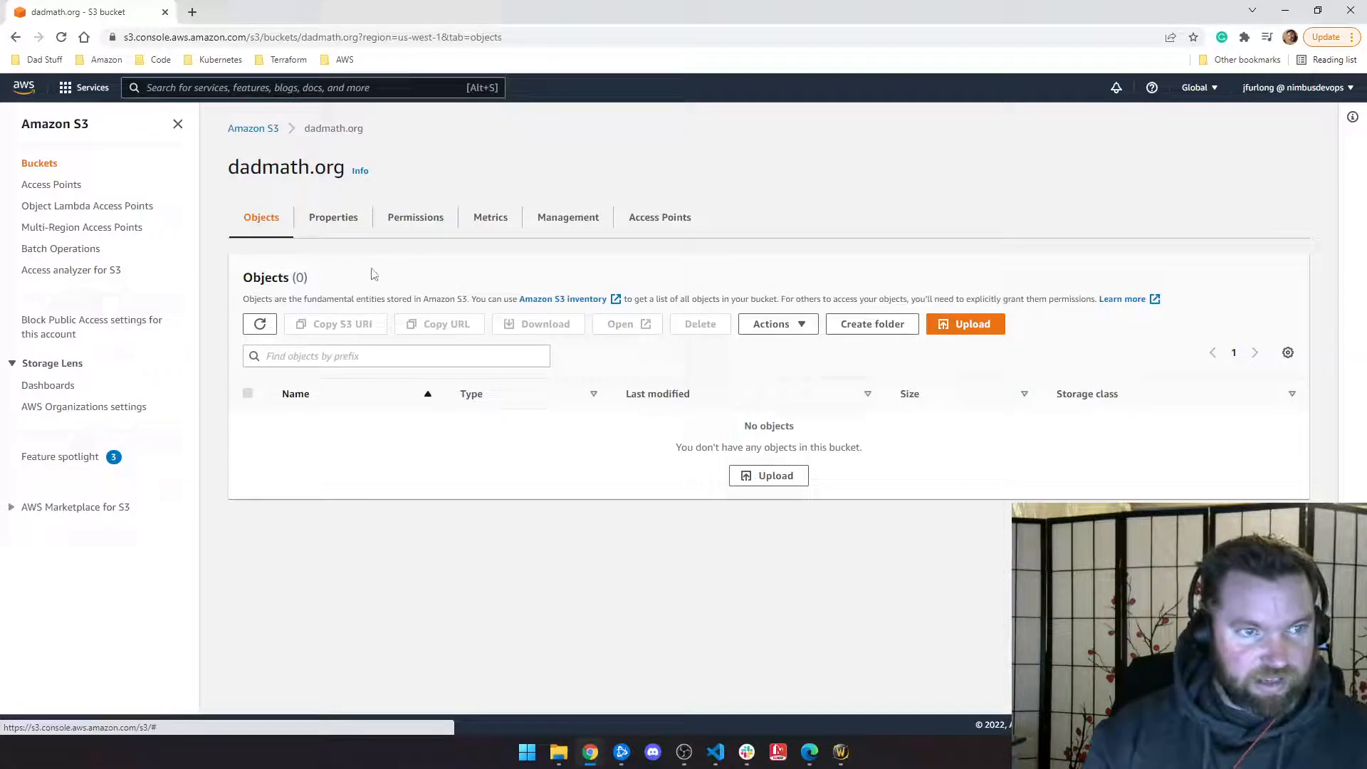
left_click(714, 749)
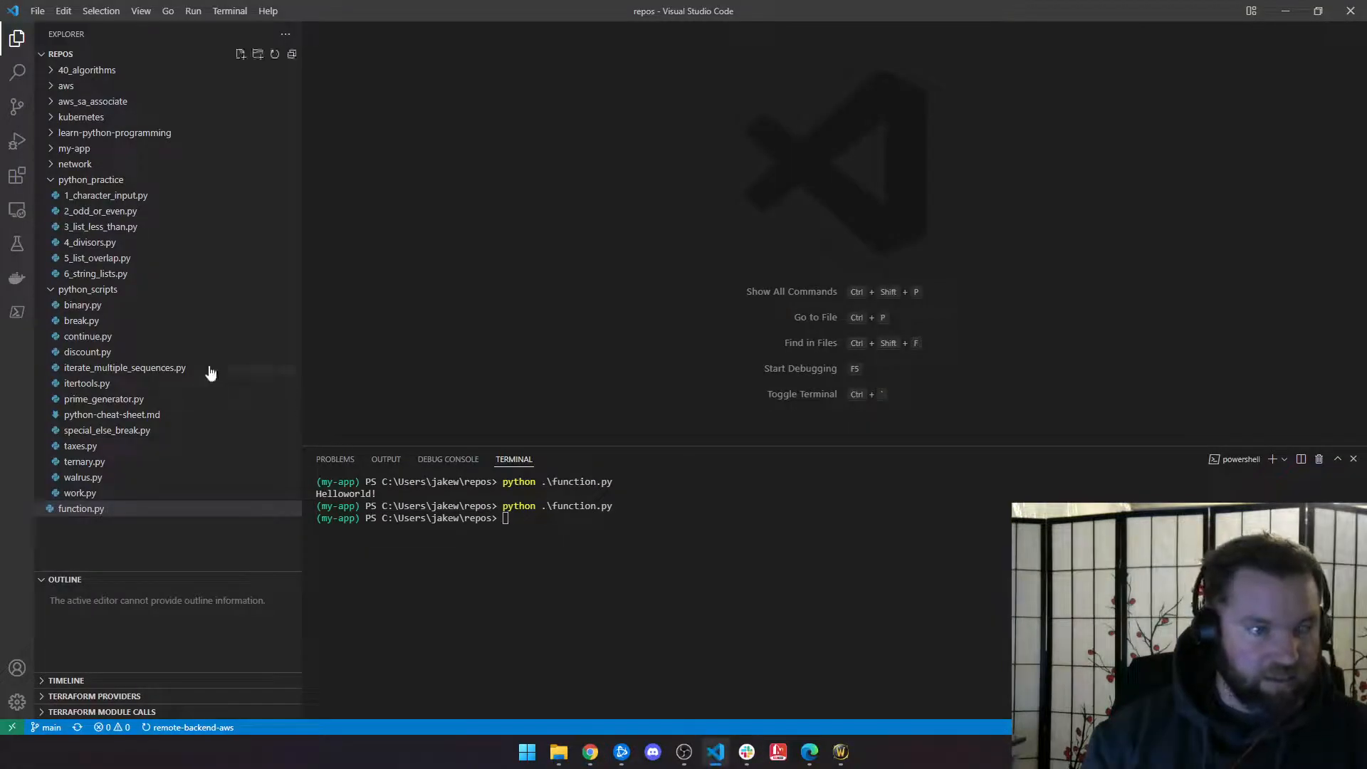
Step: Collapse the open folders and create a new dadmath folder at the workspace root
left_click(50, 289)
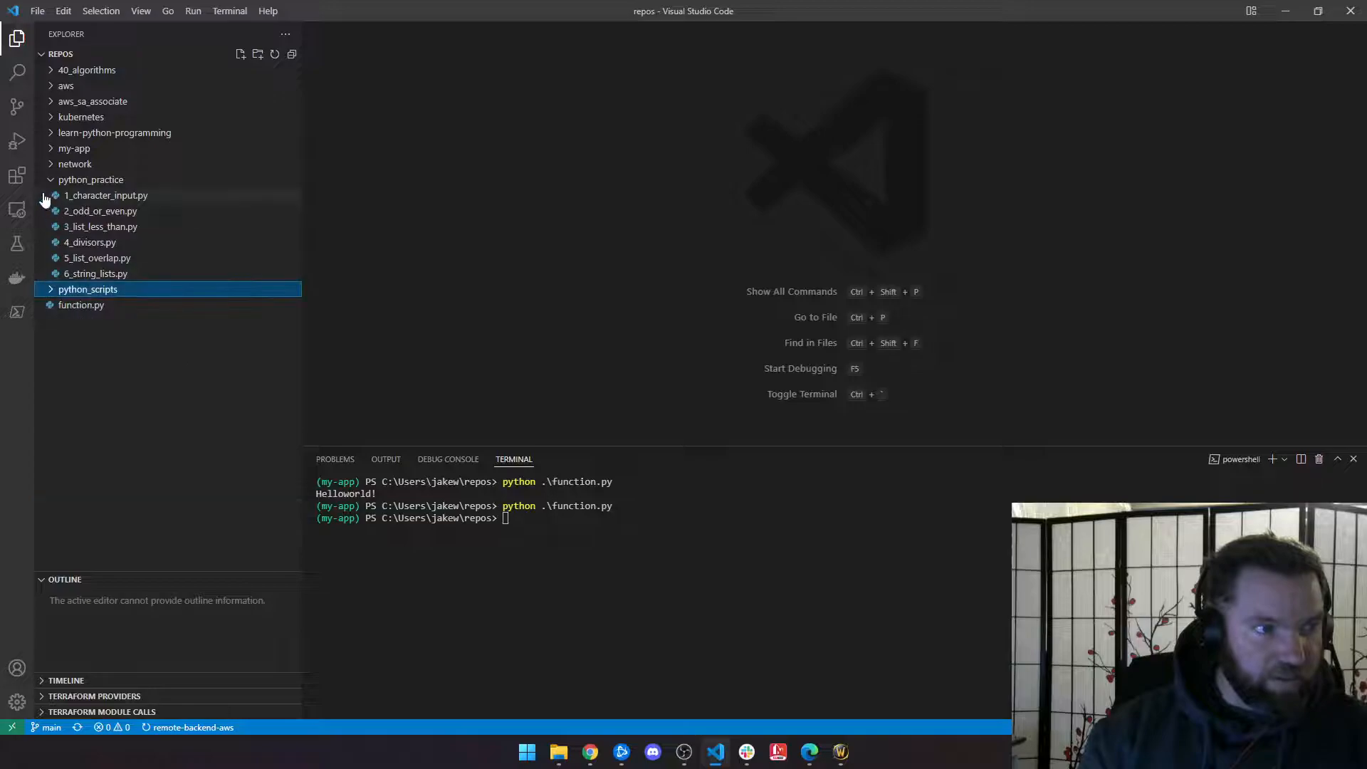
left_click(50, 179)
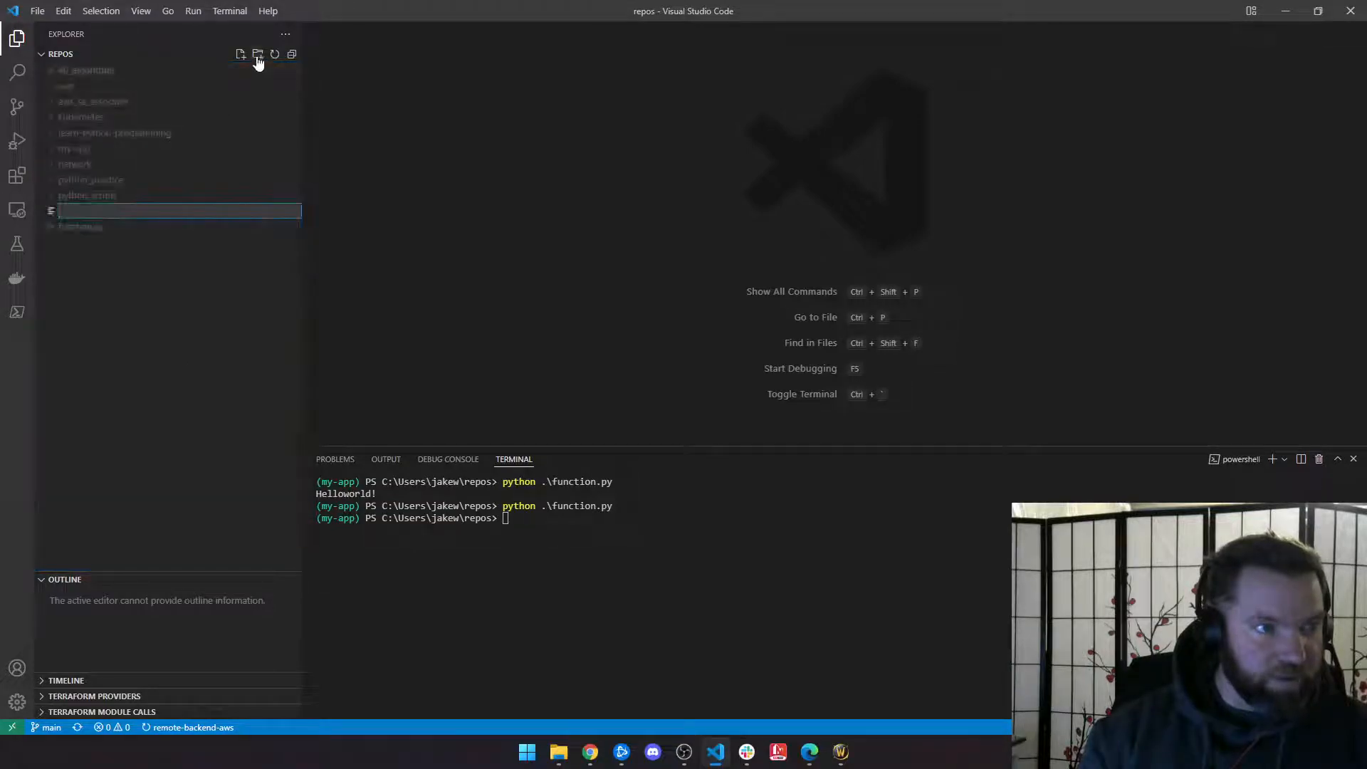
left_click(152, 281)
left_click(258, 54)
type("dadmail")
type("h")
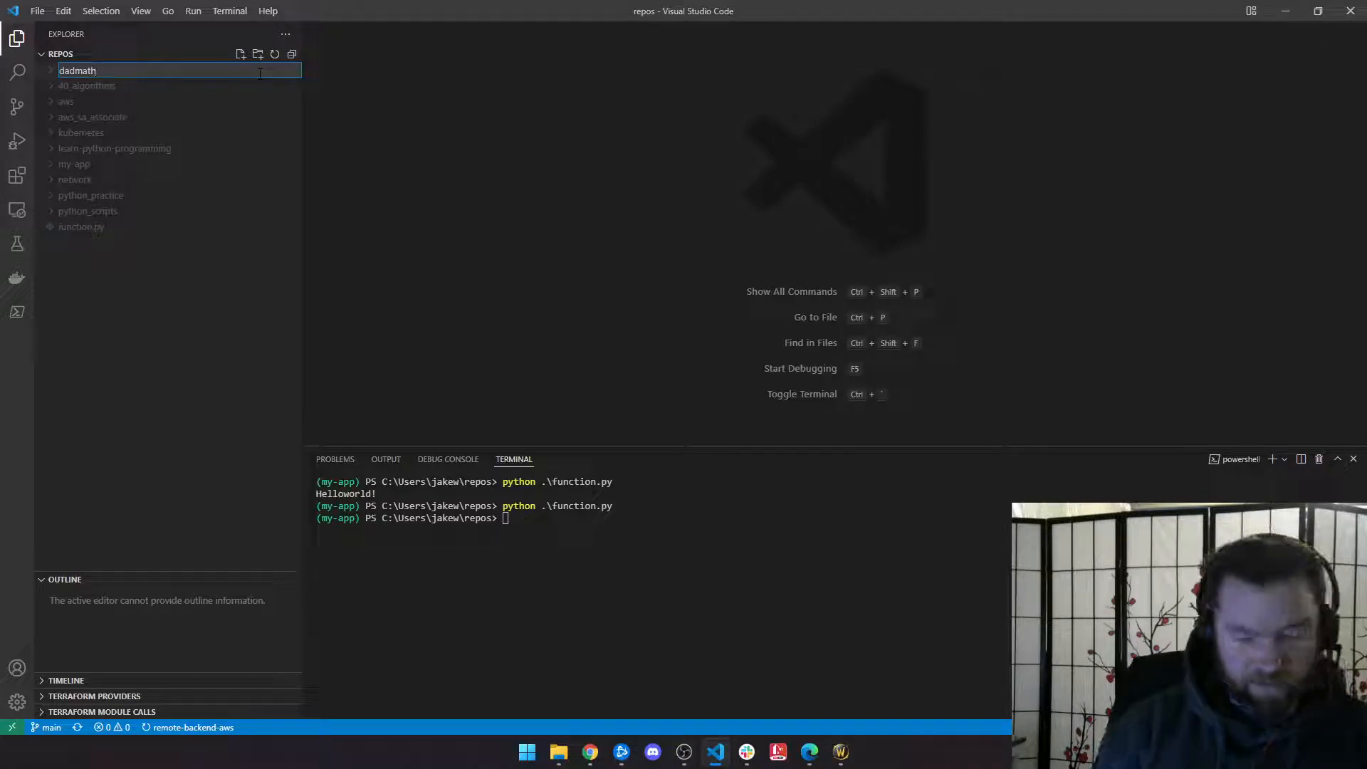
key("Return")
Step: Add new files index.html and error.html inside the dadmath folder
right_click(91, 117)
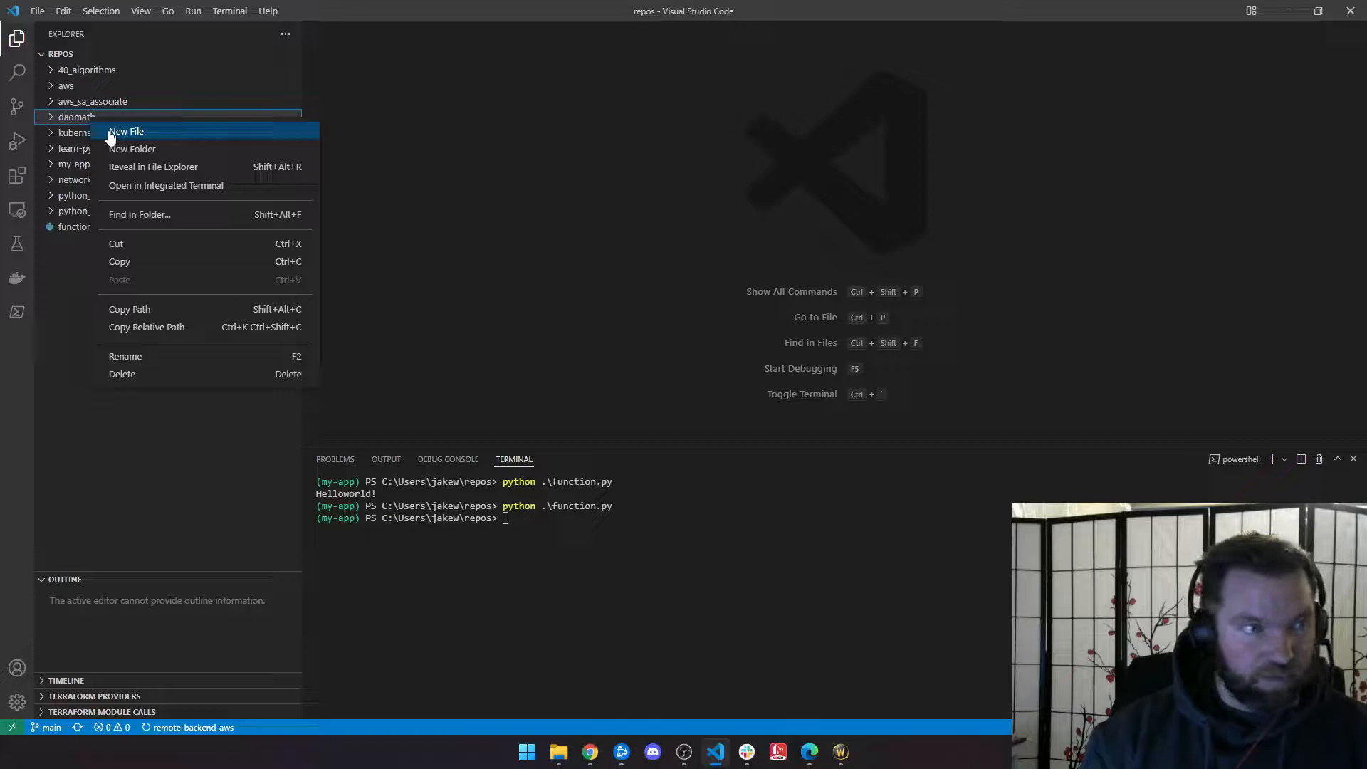
left_click(110, 132)
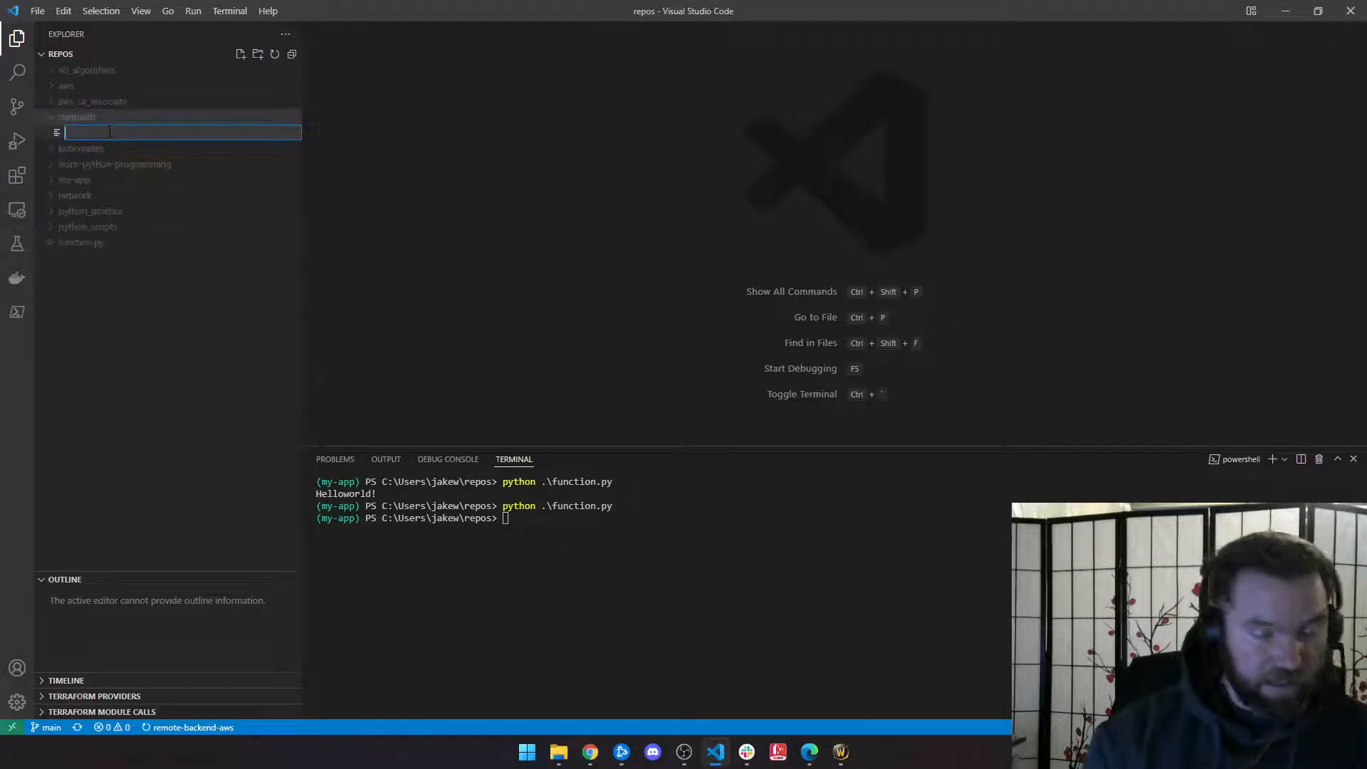
type("index.html")
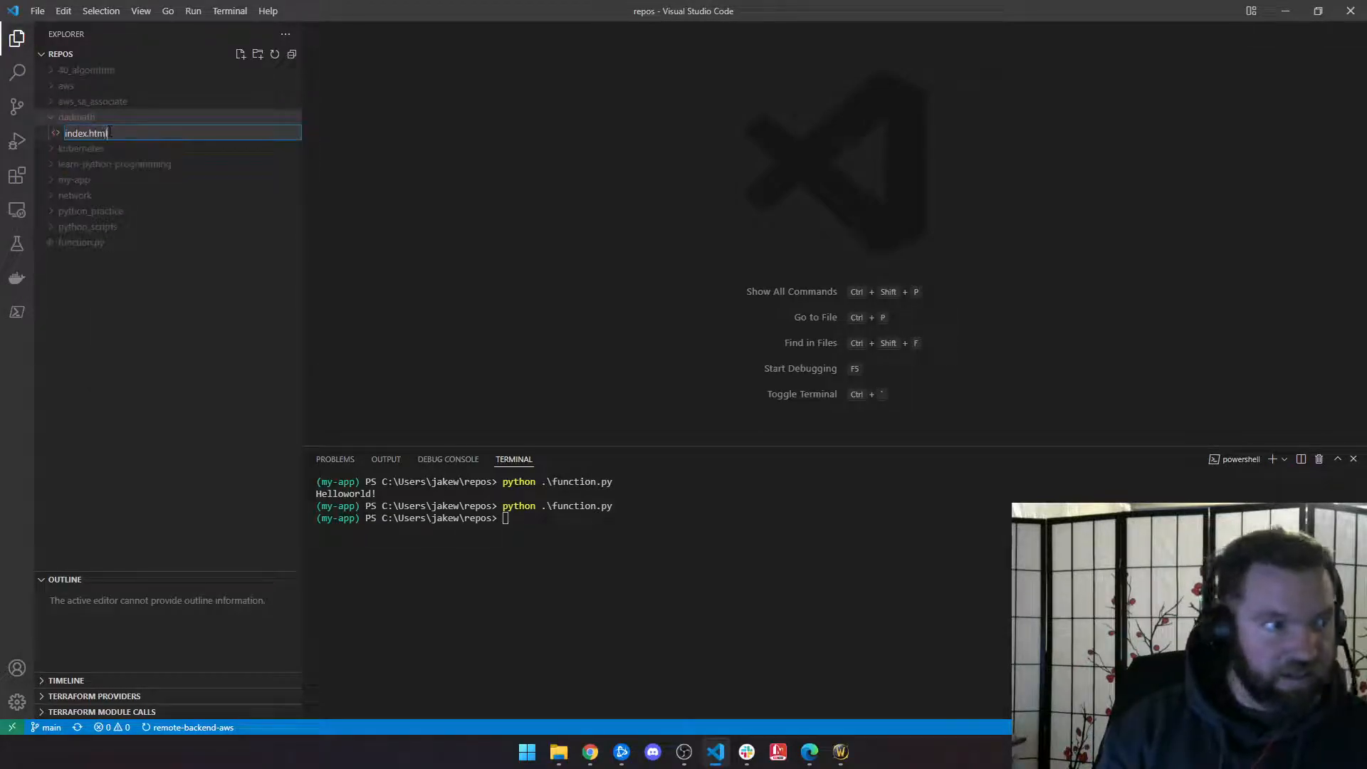
key("Return")
left_click(240, 57)
type("email.html")
key("Return")
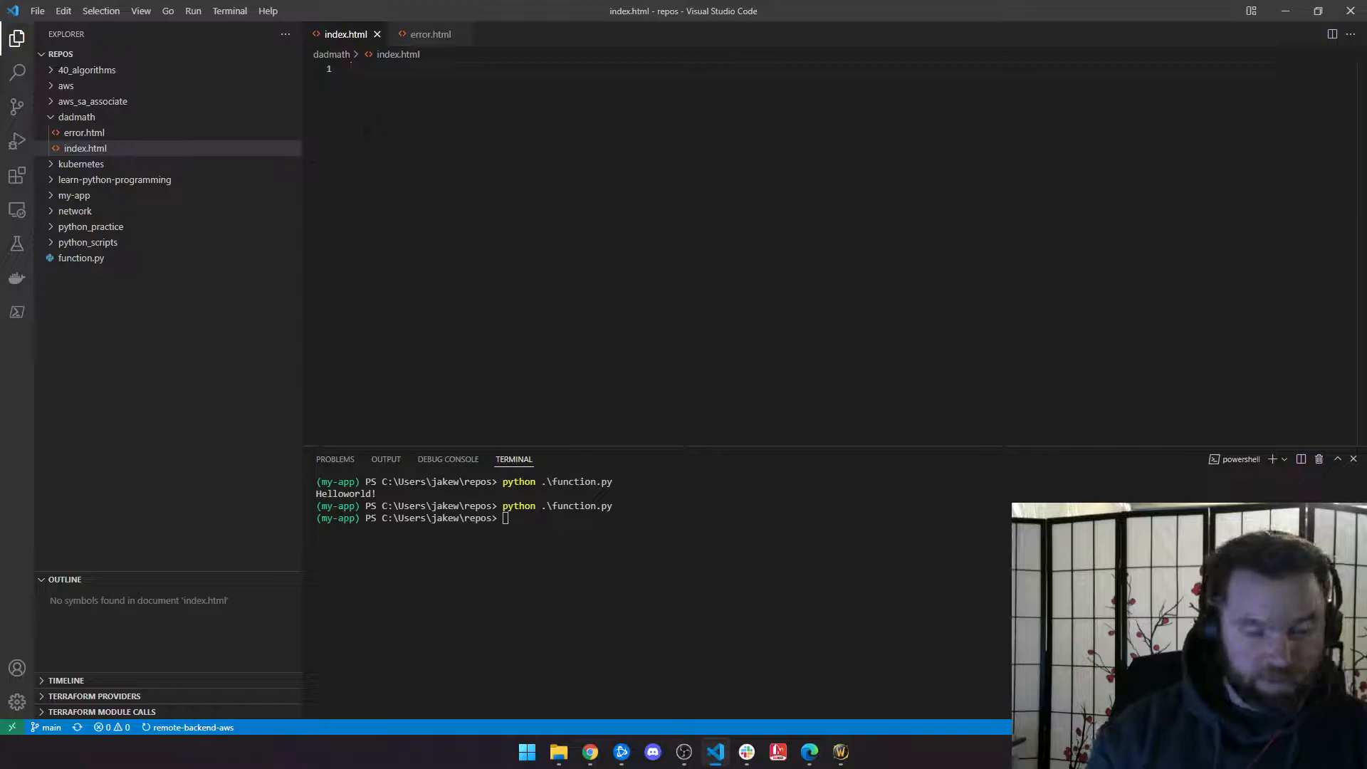
Step: In index.html, add an h1 reading 'Welcome to dadmath.org! This website is under construction, but please check back soon for updates.'
type("h1")
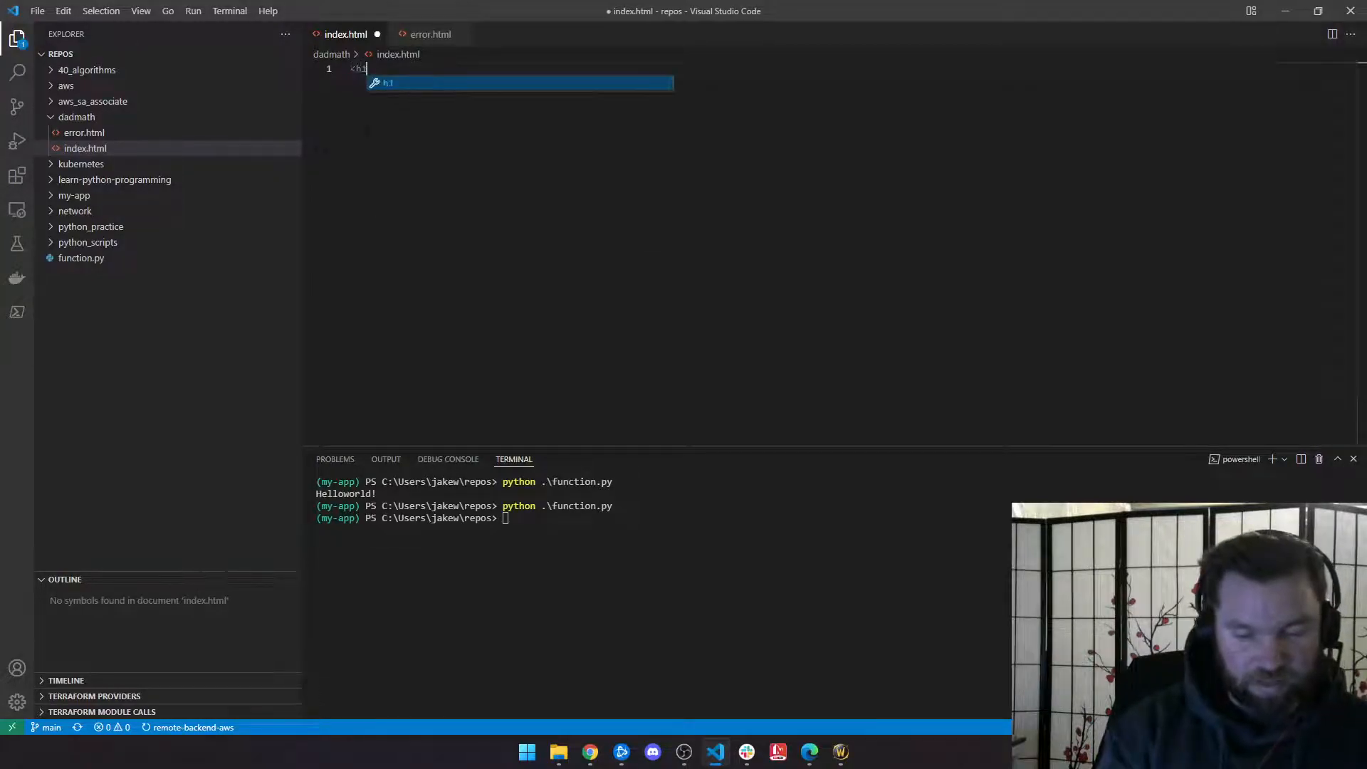
key("Tab")
key("Return")
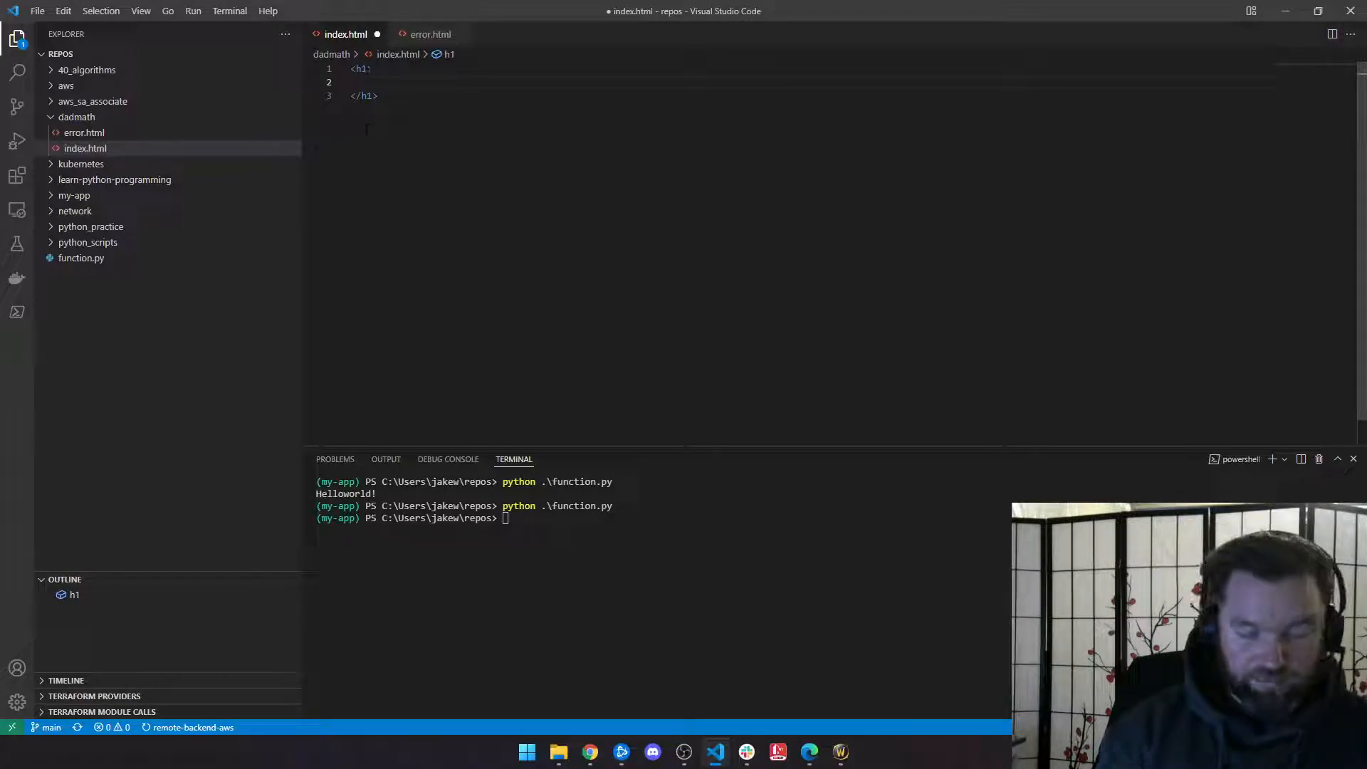
type("Welcome to ")
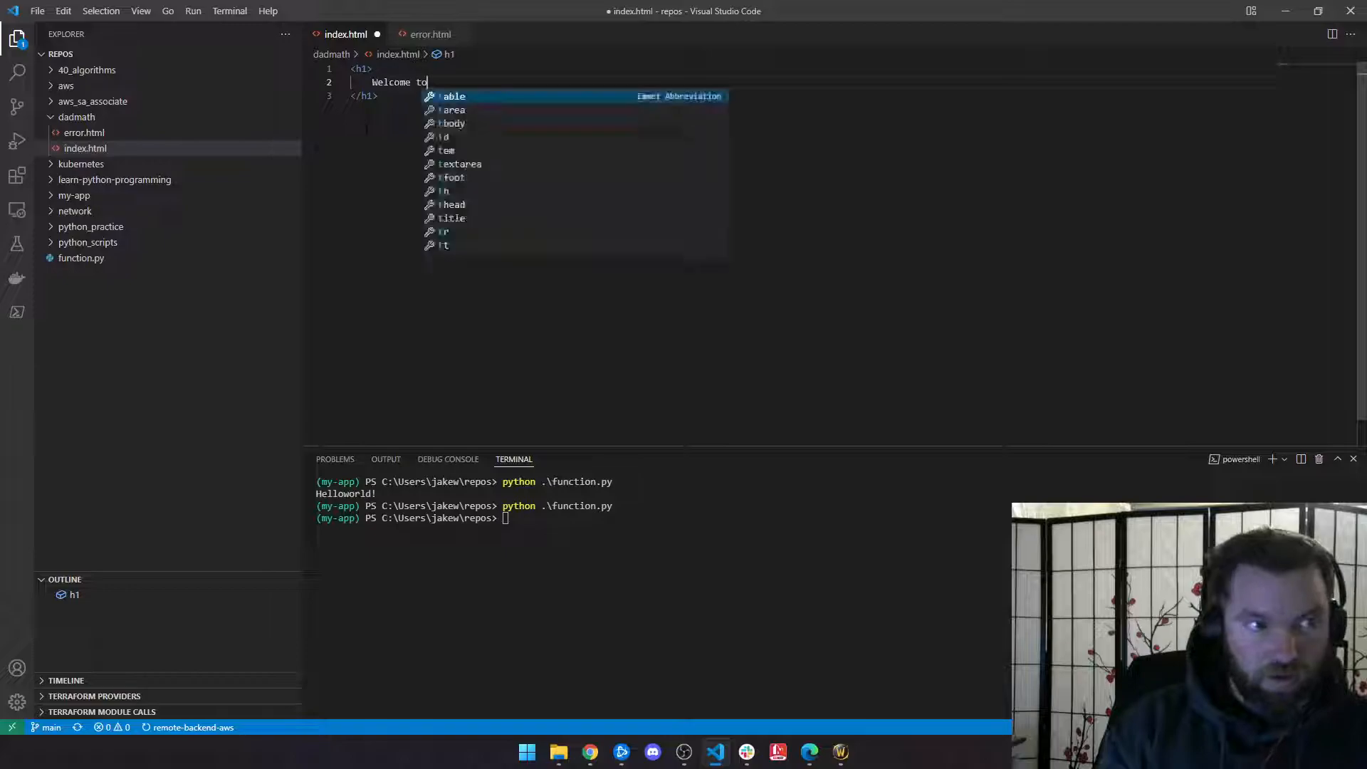
type("dadmath.org! ")
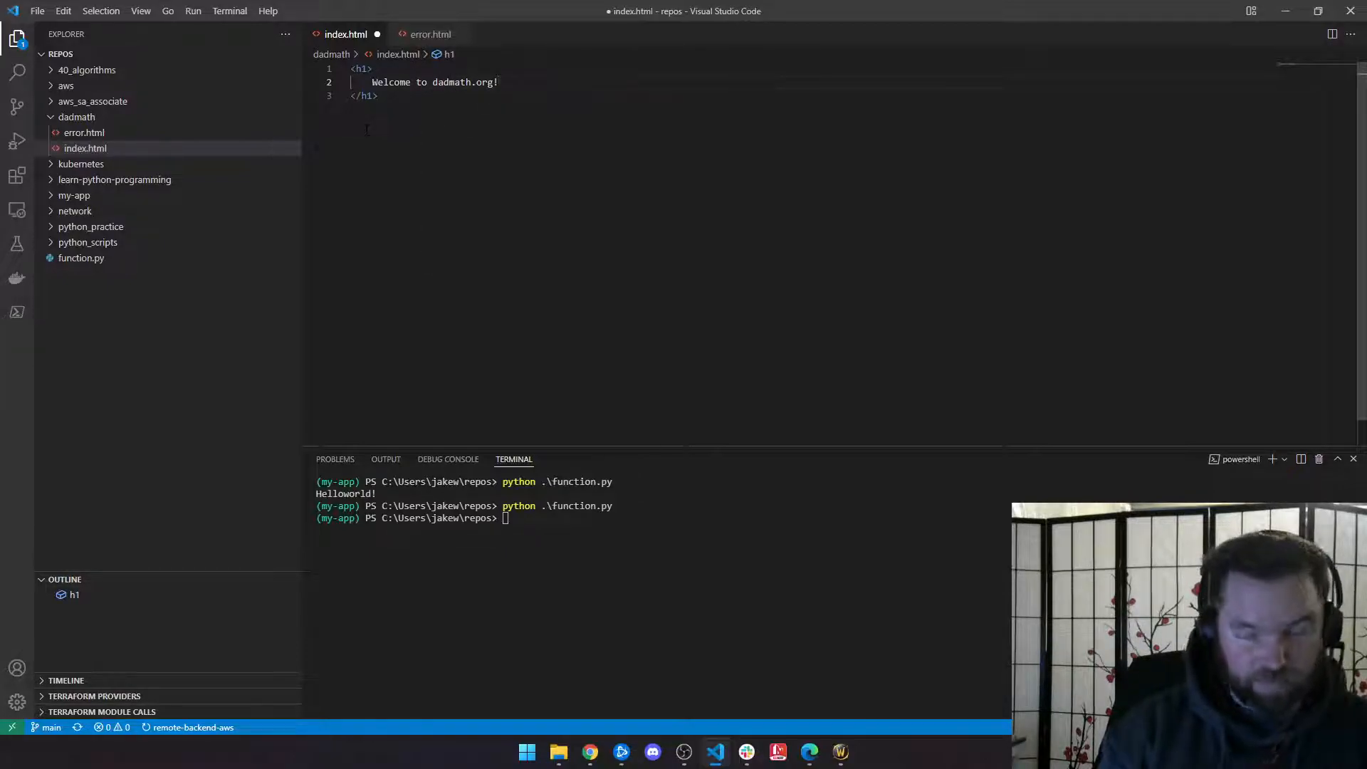
type("This website is under c")
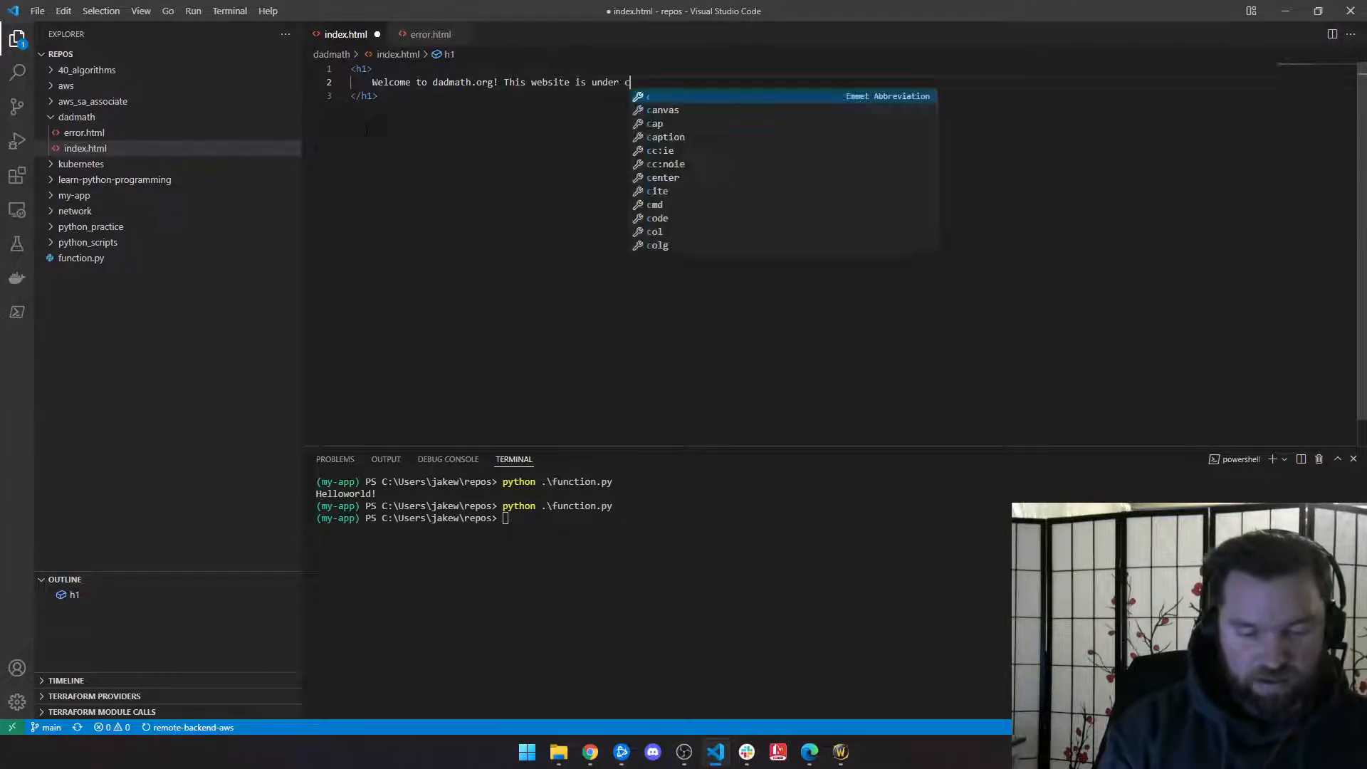
type("onstruction, but please c")
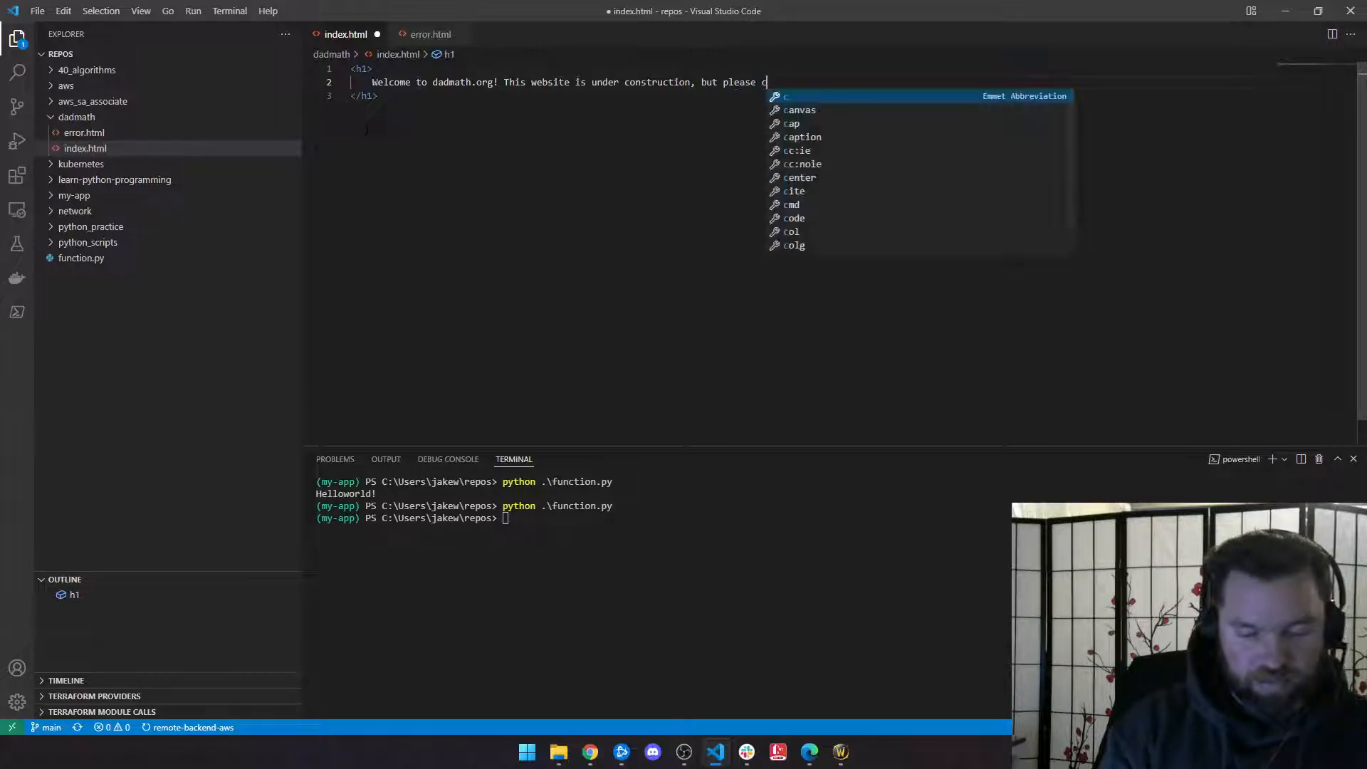
type("heck back soon for updates.")
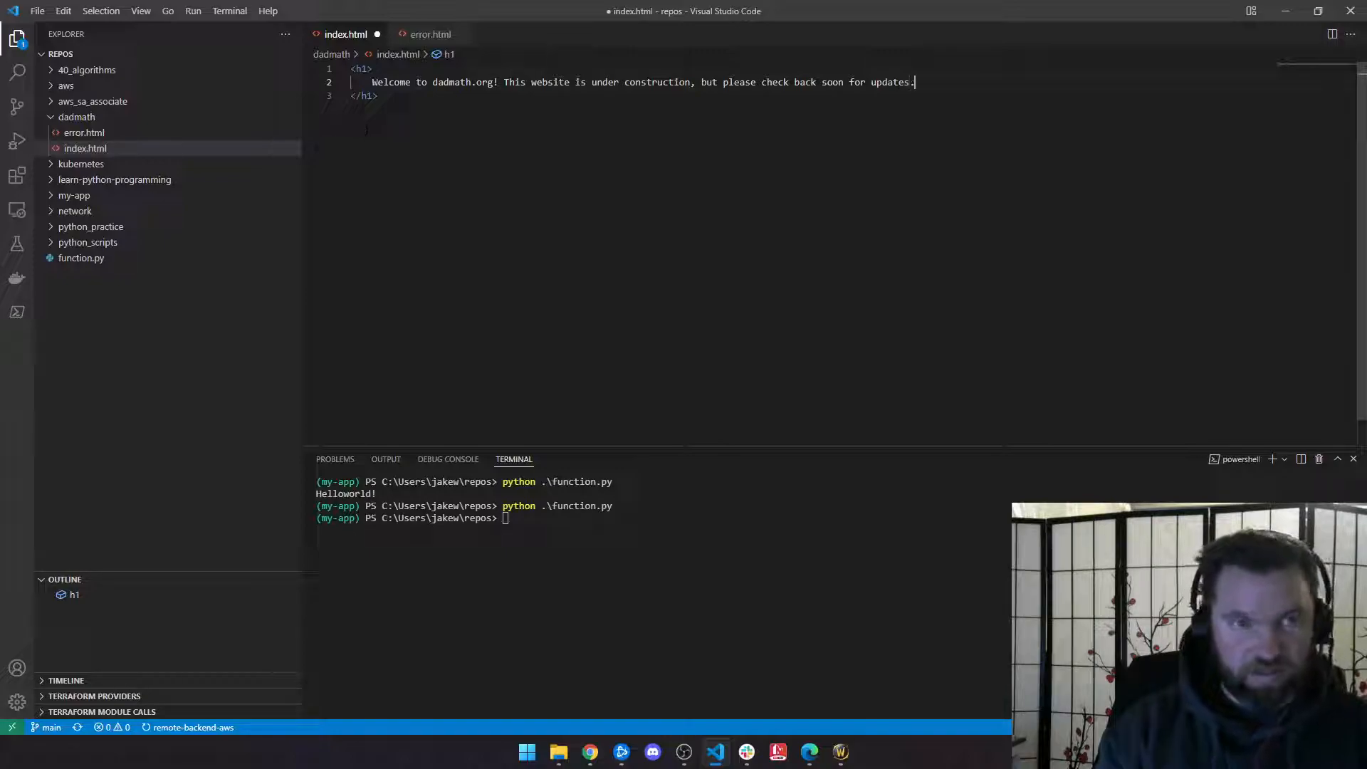
key("Return")
key("BackSpace")
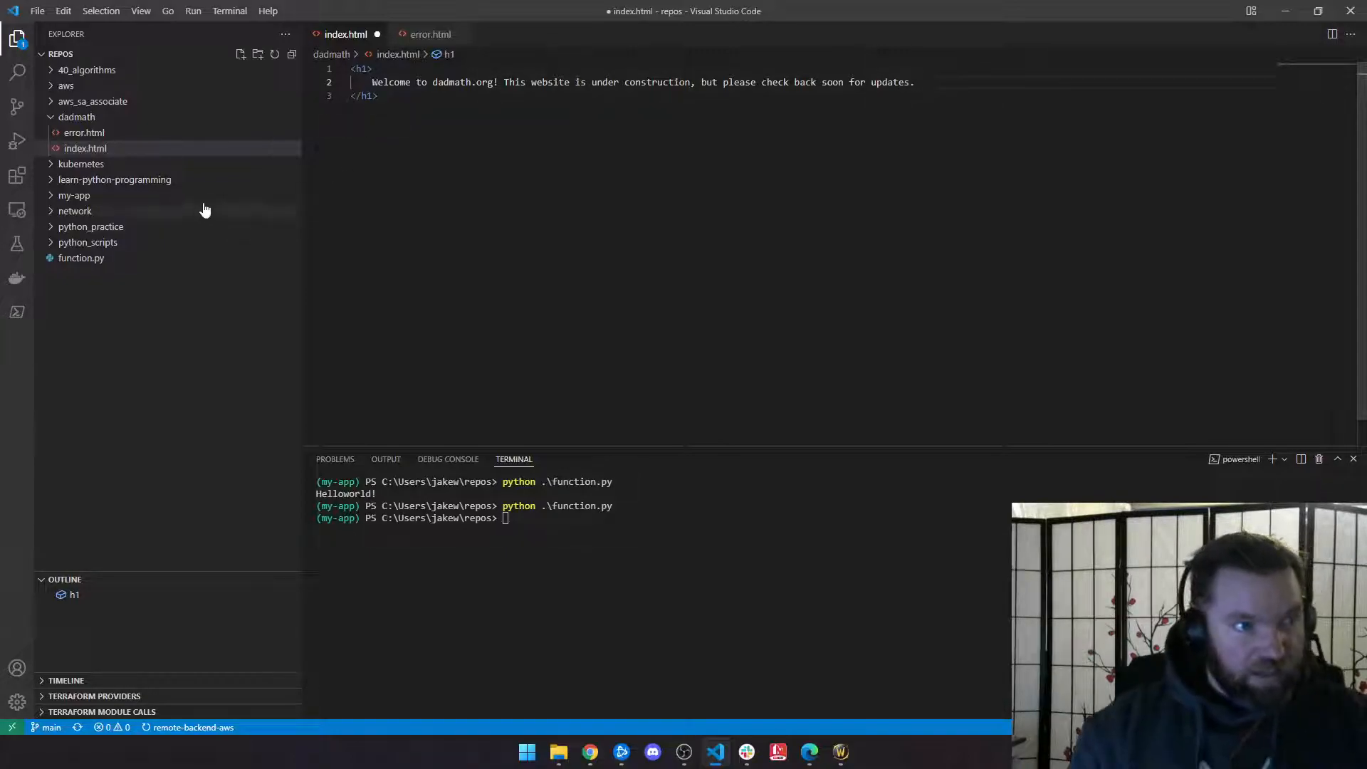
Step: In error.html, write an h1 saying something went wrong and to notify Dad, then save
left_click(69, 135)
left_click(400, 148)
type("<1>")
key("Return")
key("ctrl+a")
key("BackSpace")
type("<h1>")
key("Return")
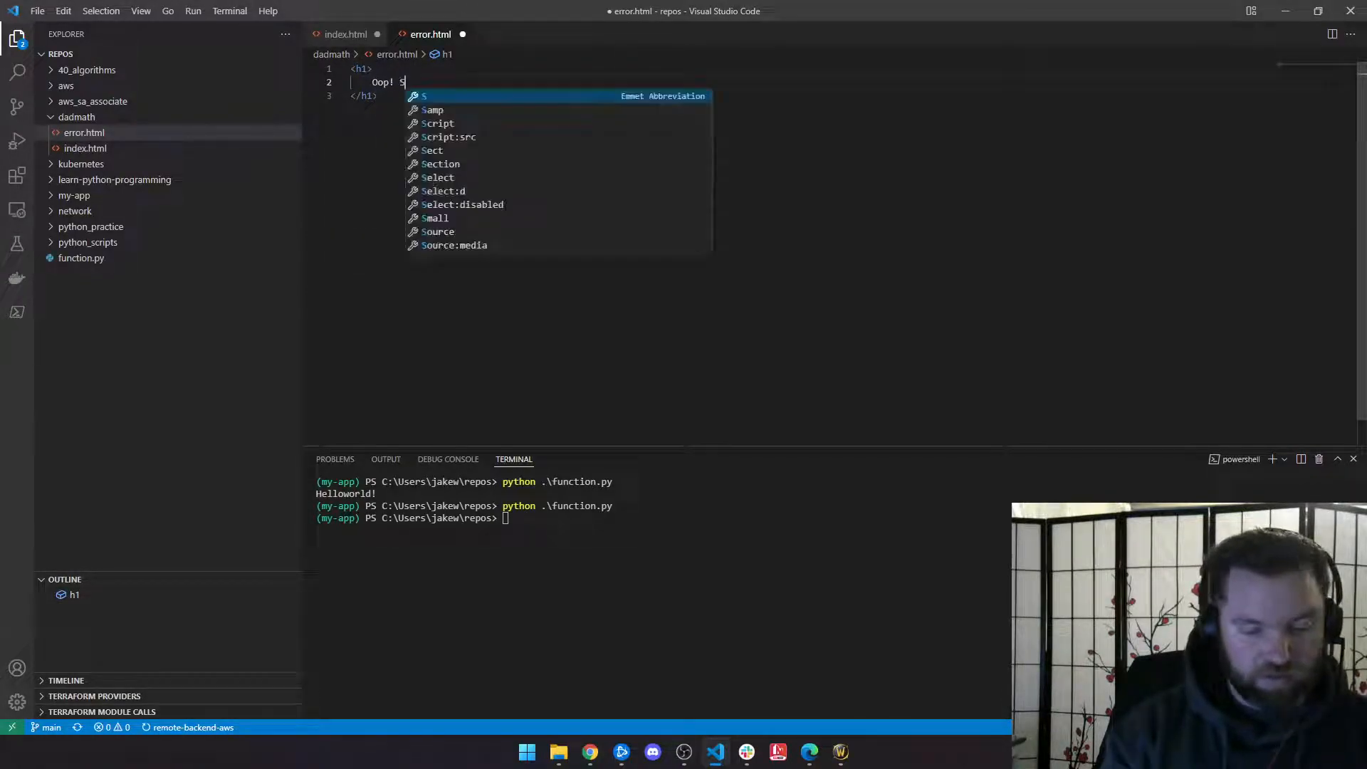
type("Oop! Something wqent w")
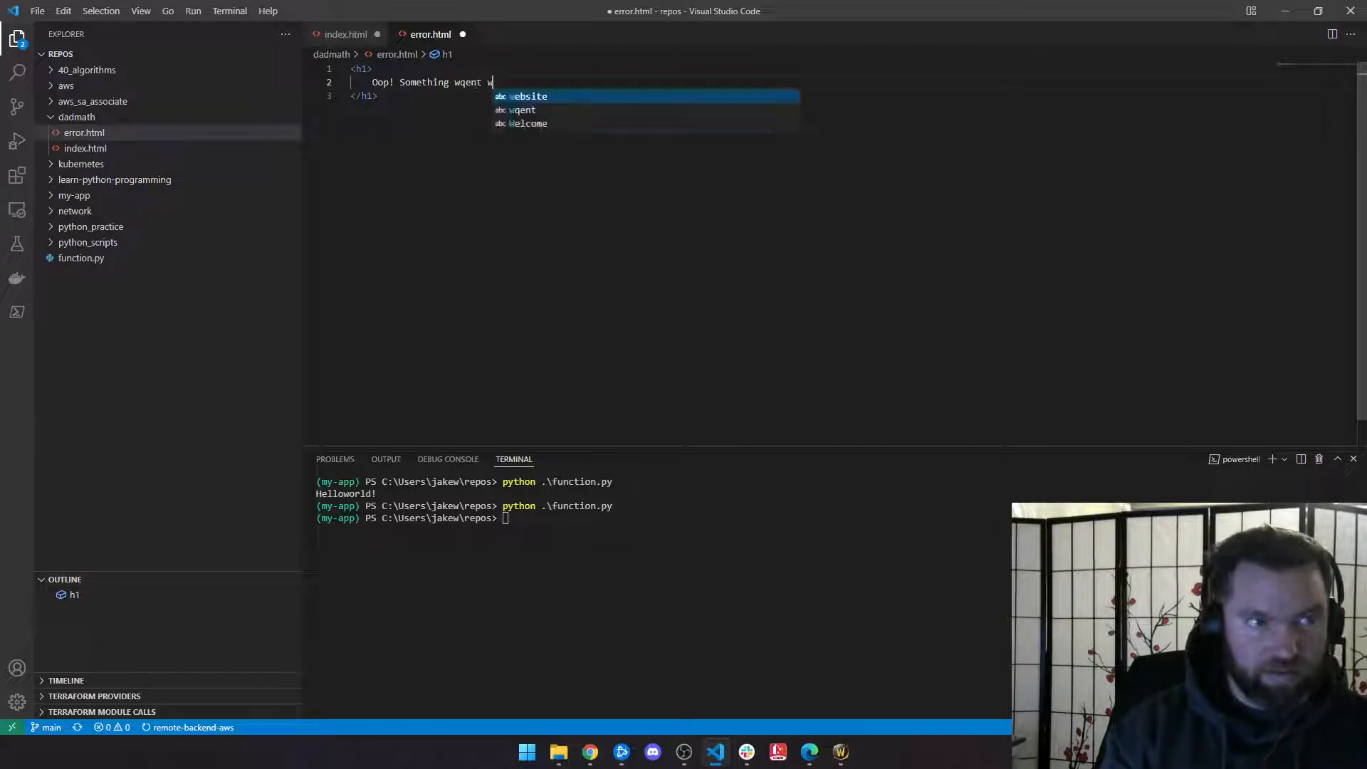
key("BackSpace")
key("BackSpace")
key("BackSpace")
key("BackSpace")
key("BackSpace")
key("BackSpace")
type("ent")
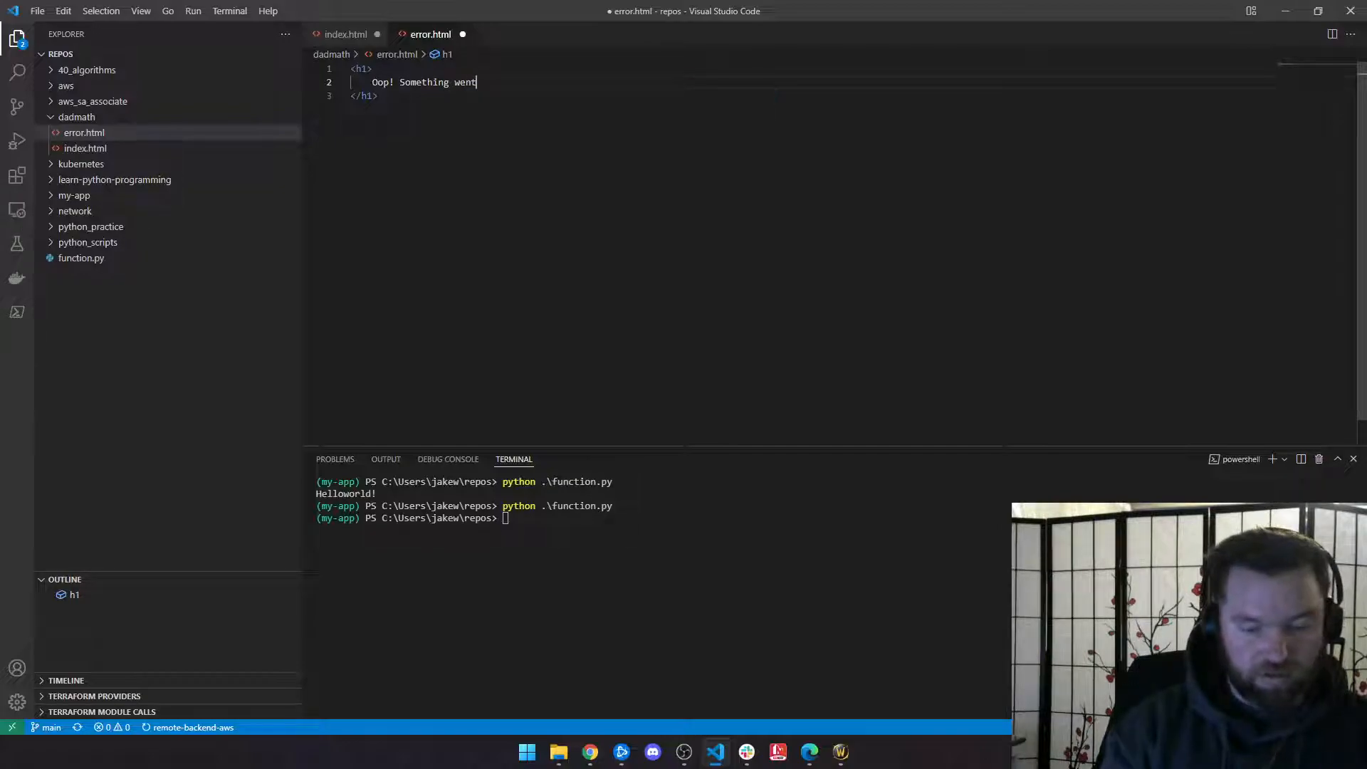
type(" wrong. Please ")
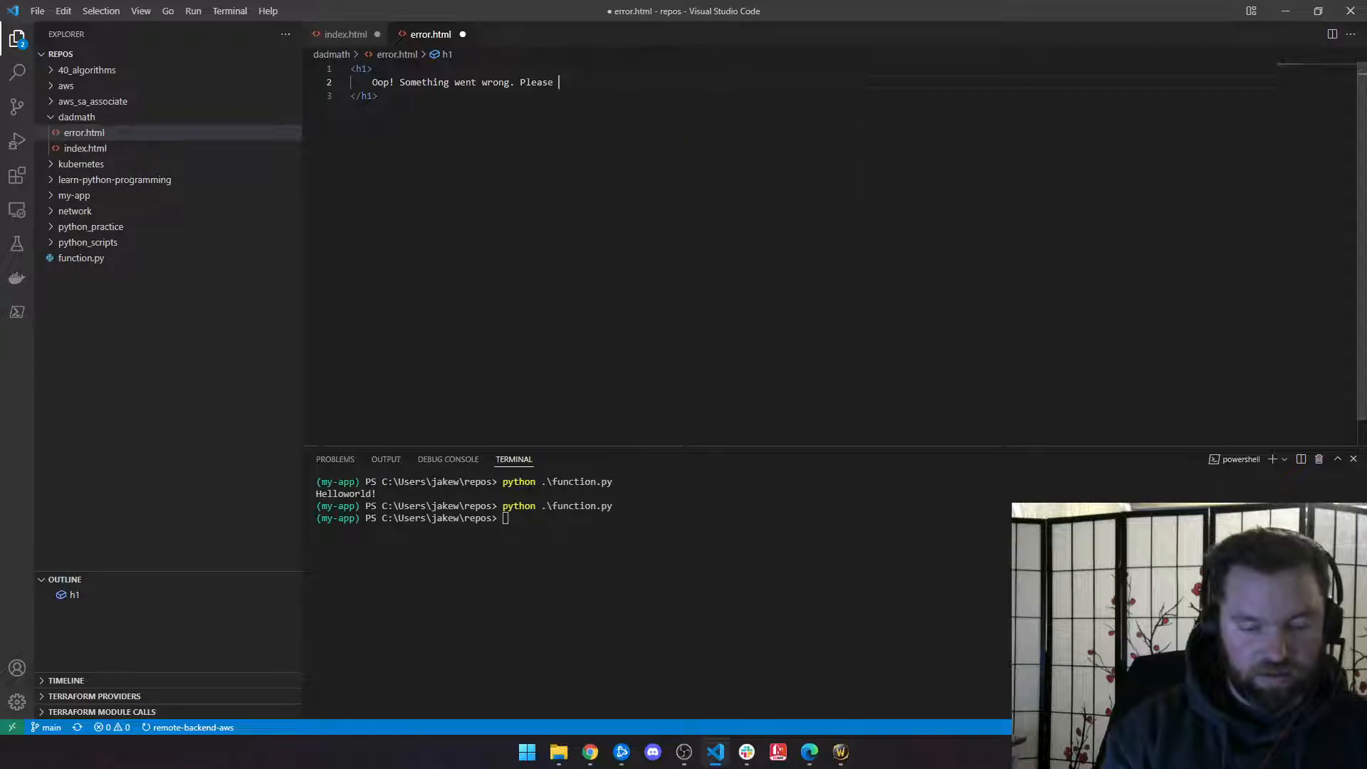
type("notify Dad if")
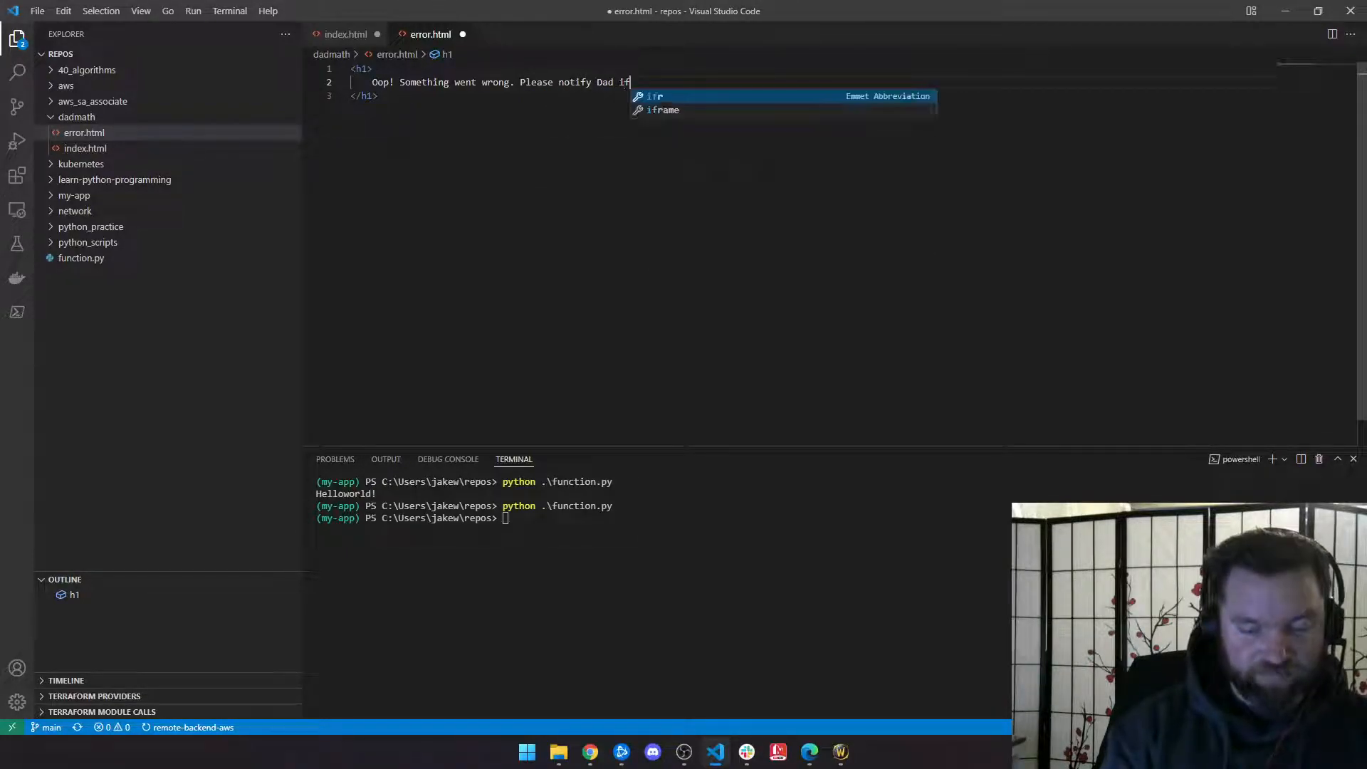
type(" you are getting this message.")
key("ctrl+s")
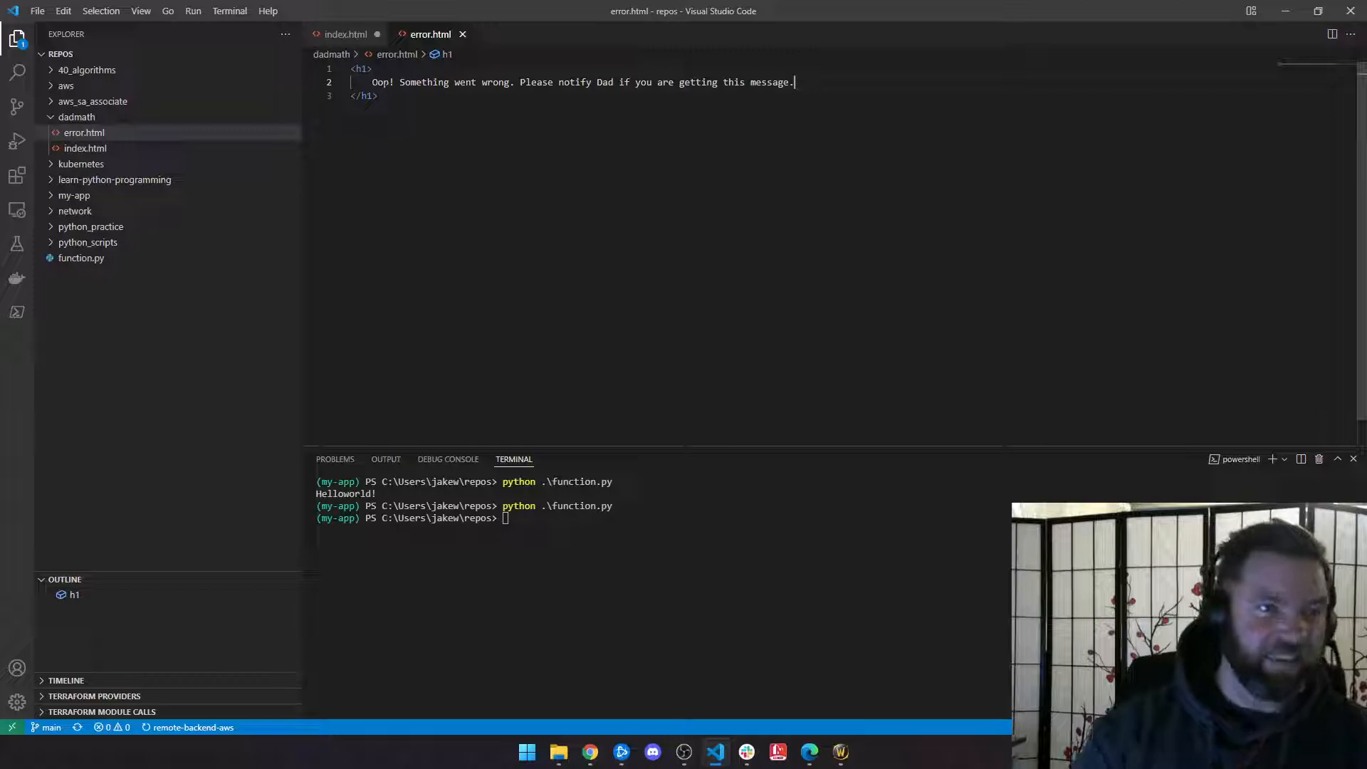
Step: Correct 'Oop' to 'Oops' in the heading and save error.html again
left_click(388, 82)
type("s")
key("ctrl+s")
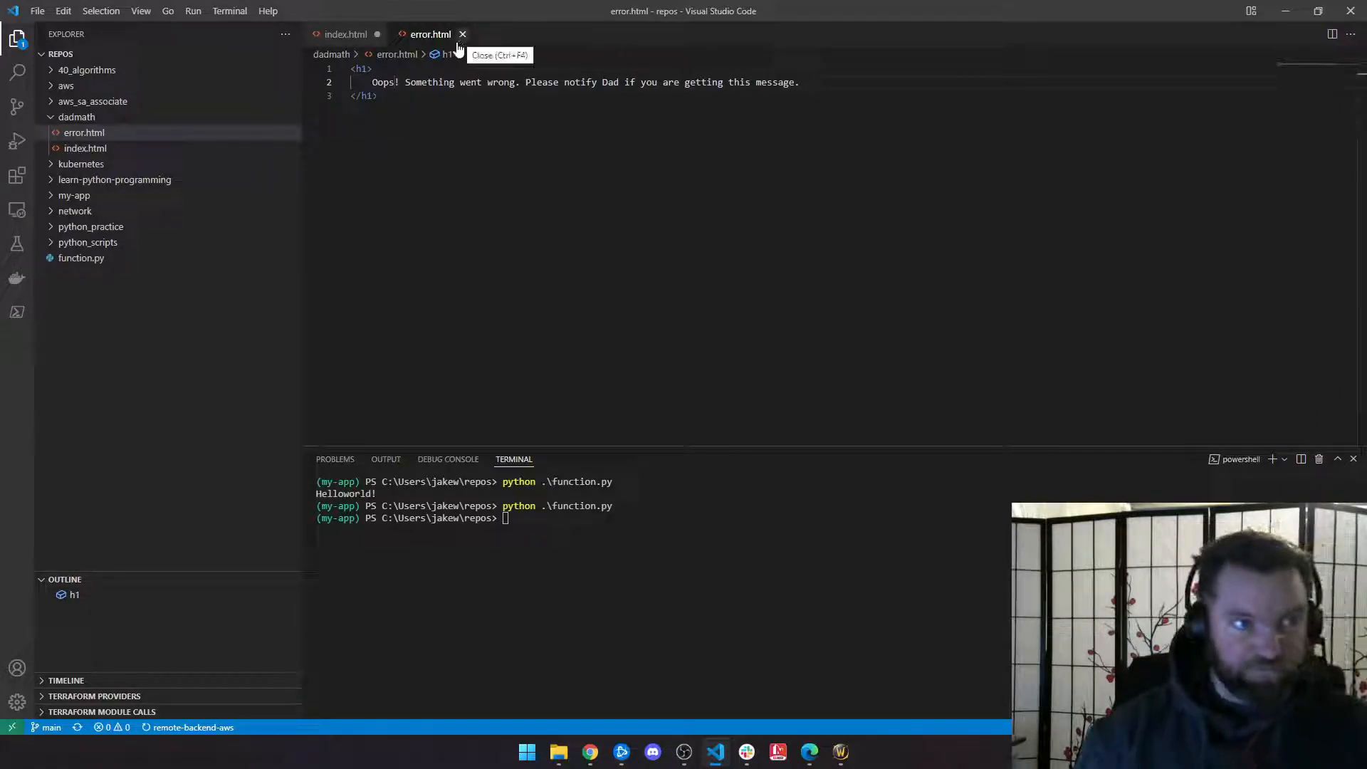
Step: Start an upload to the dadmath.org bucket and browse to C:\Users\<home>\repos in the file picker
left_click(1285, 11)
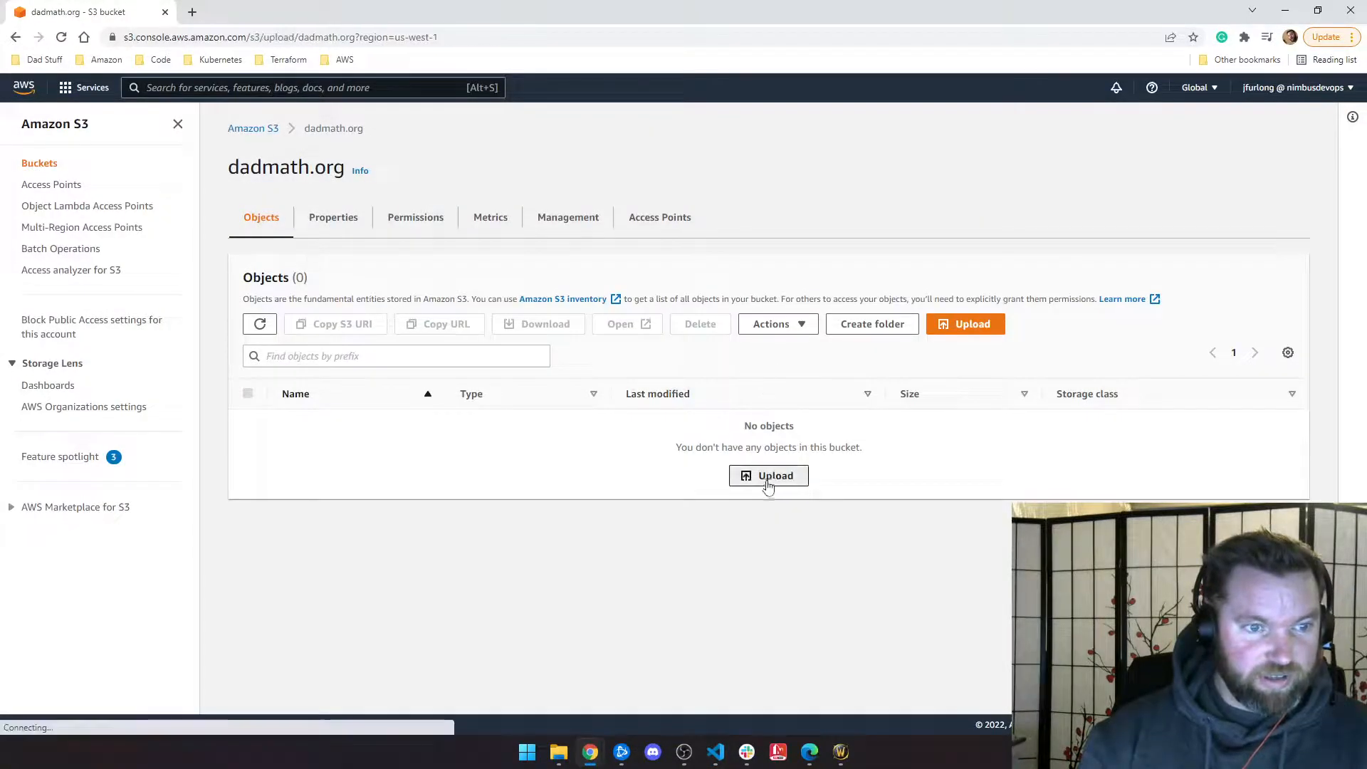
left_click(766, 479)
left_click(470, 315)
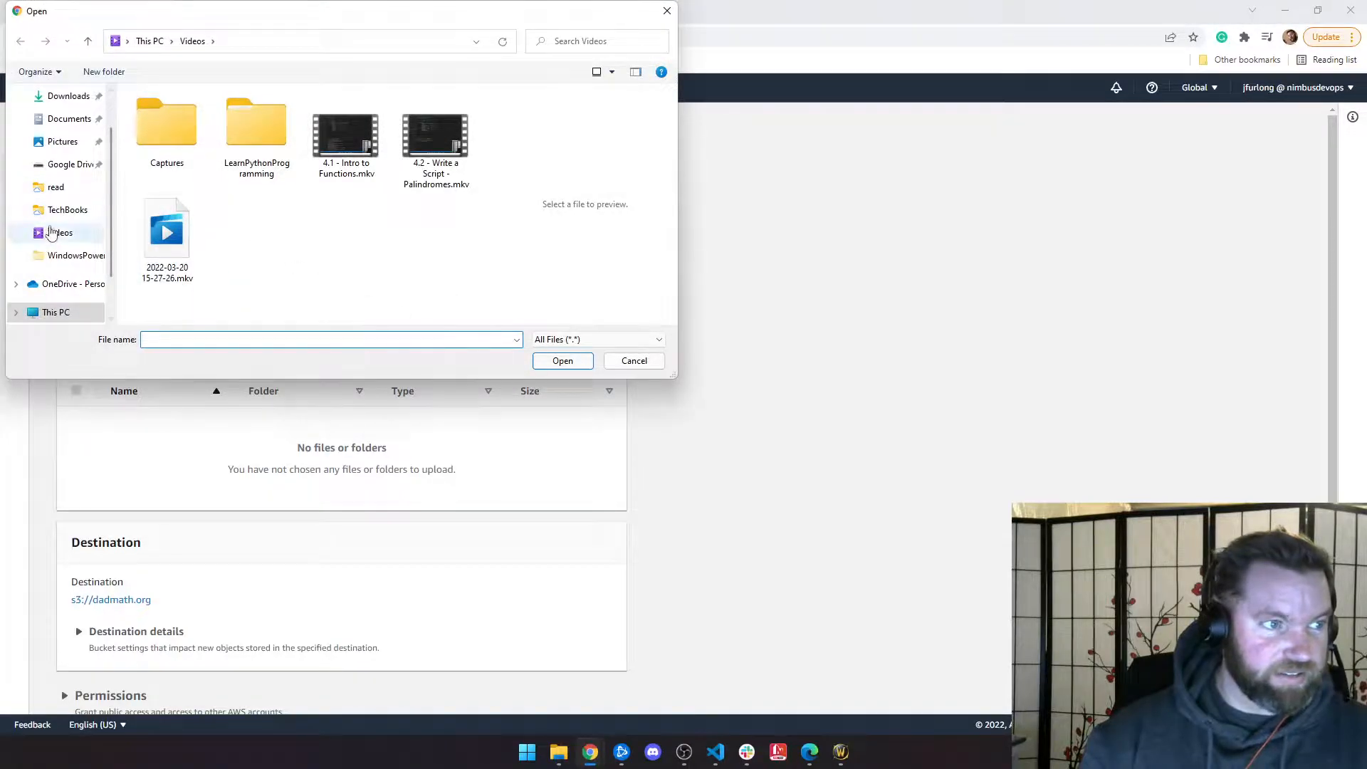
scroll(49, 220, "up", 1)
scroll(61, 217, "down", 3)
left_click(61, 245)
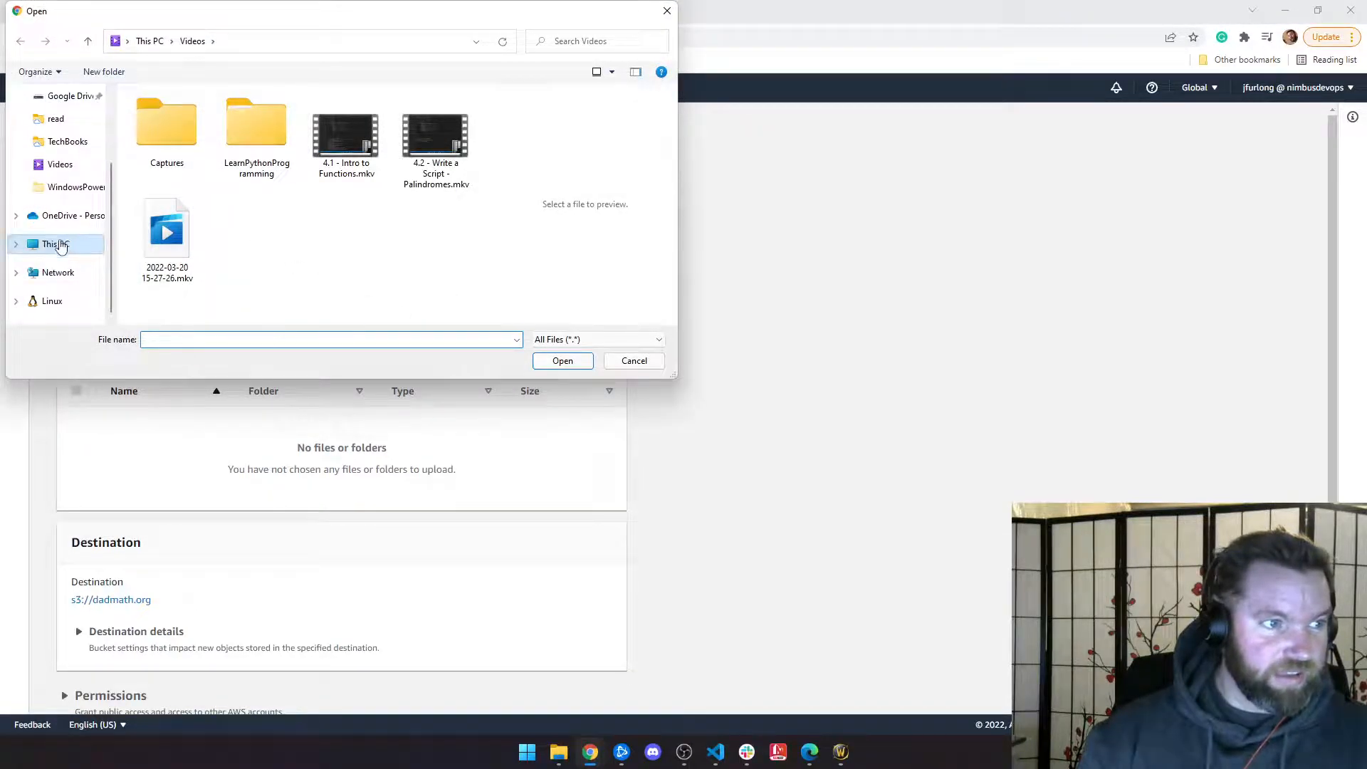
scroll(23, 247, "up", 2)
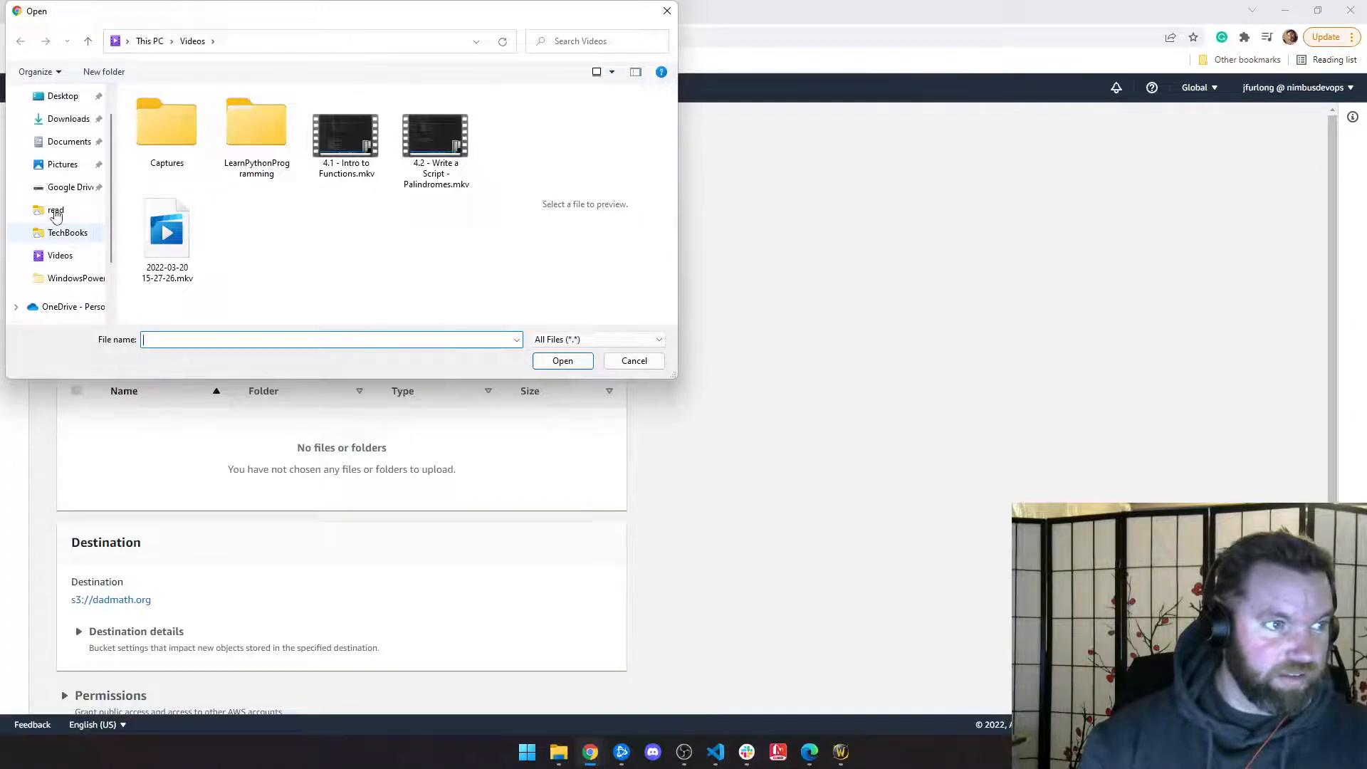
scroll(20, 248, "down", 2)
scroll(60, 225, "up", 2)
scroll(59, 225, "down", 2)
scroll(63, 229, "up", 2)
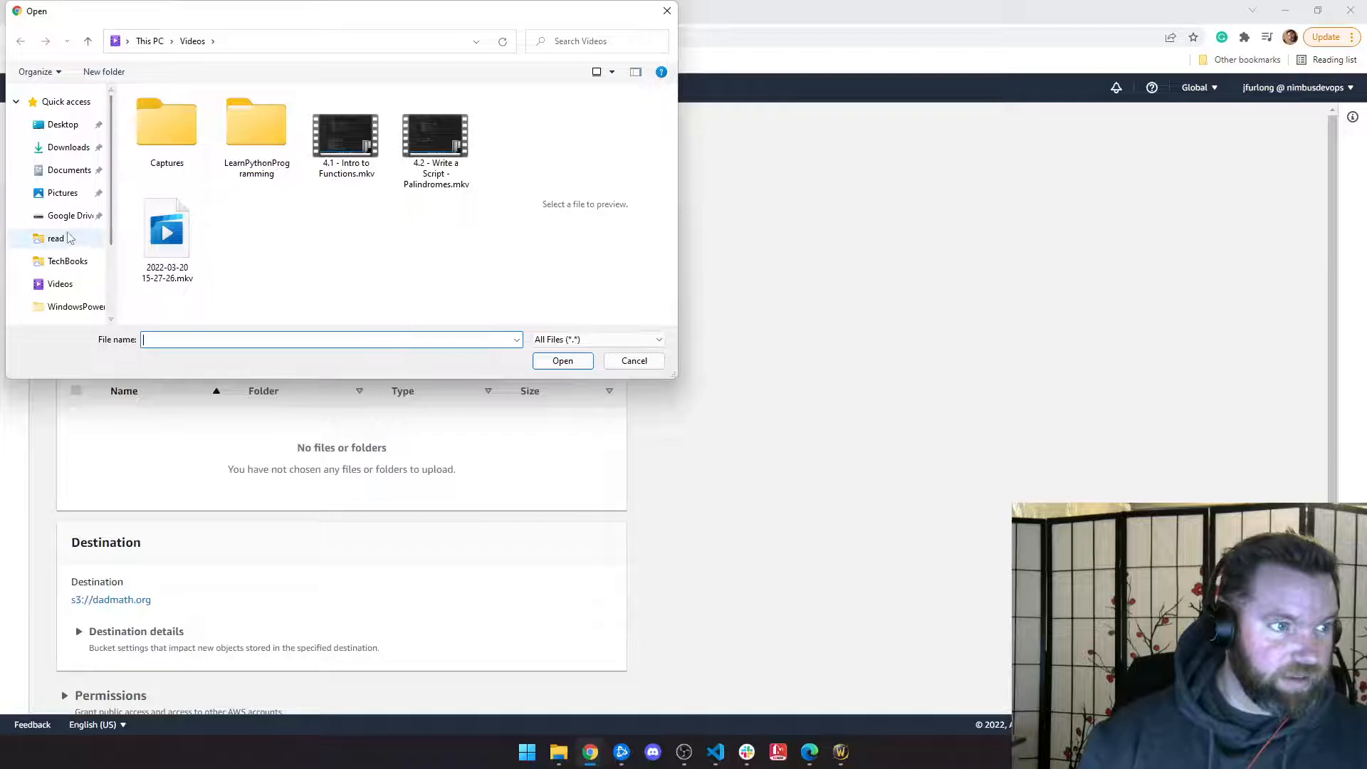
scroll(70, 239, "down", 2)
left_click(17, 246)
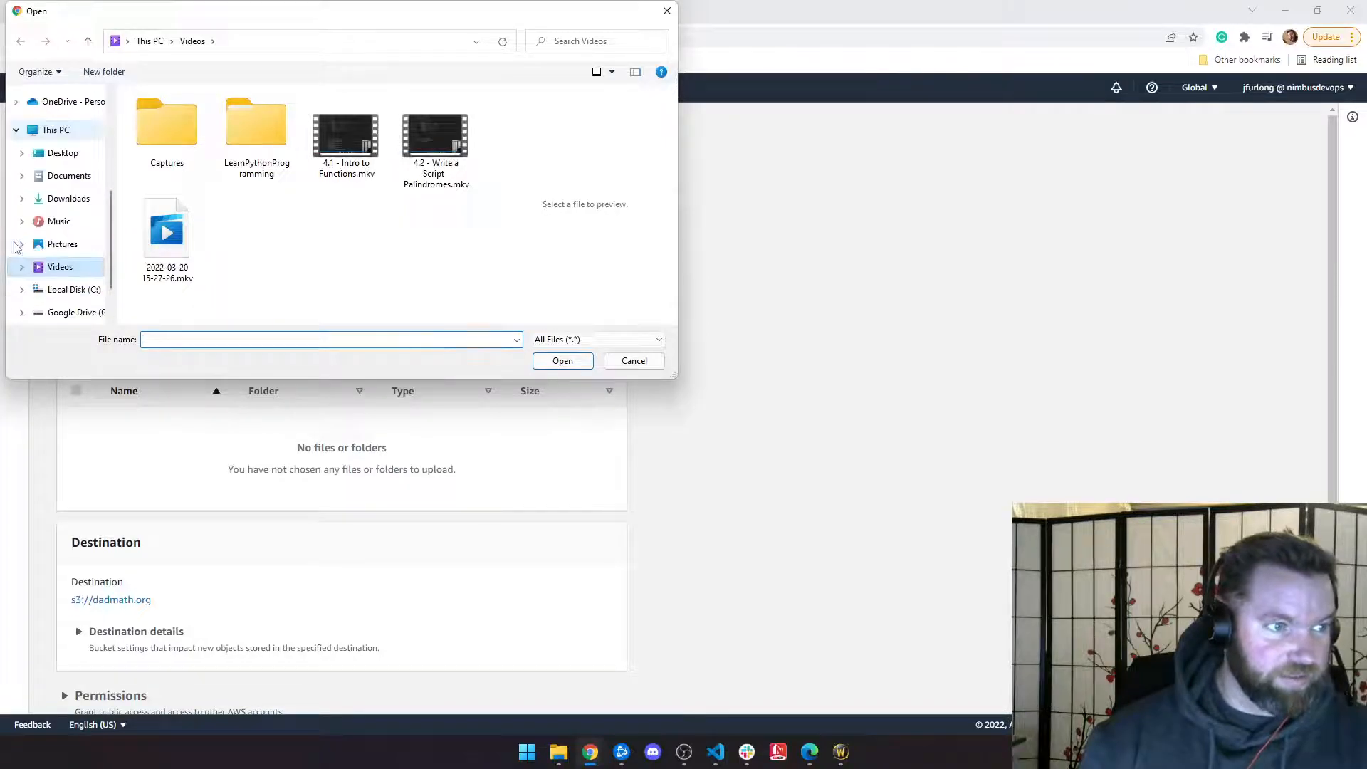
left_click(71, 289)
scroll(171, 189, "down", 1)
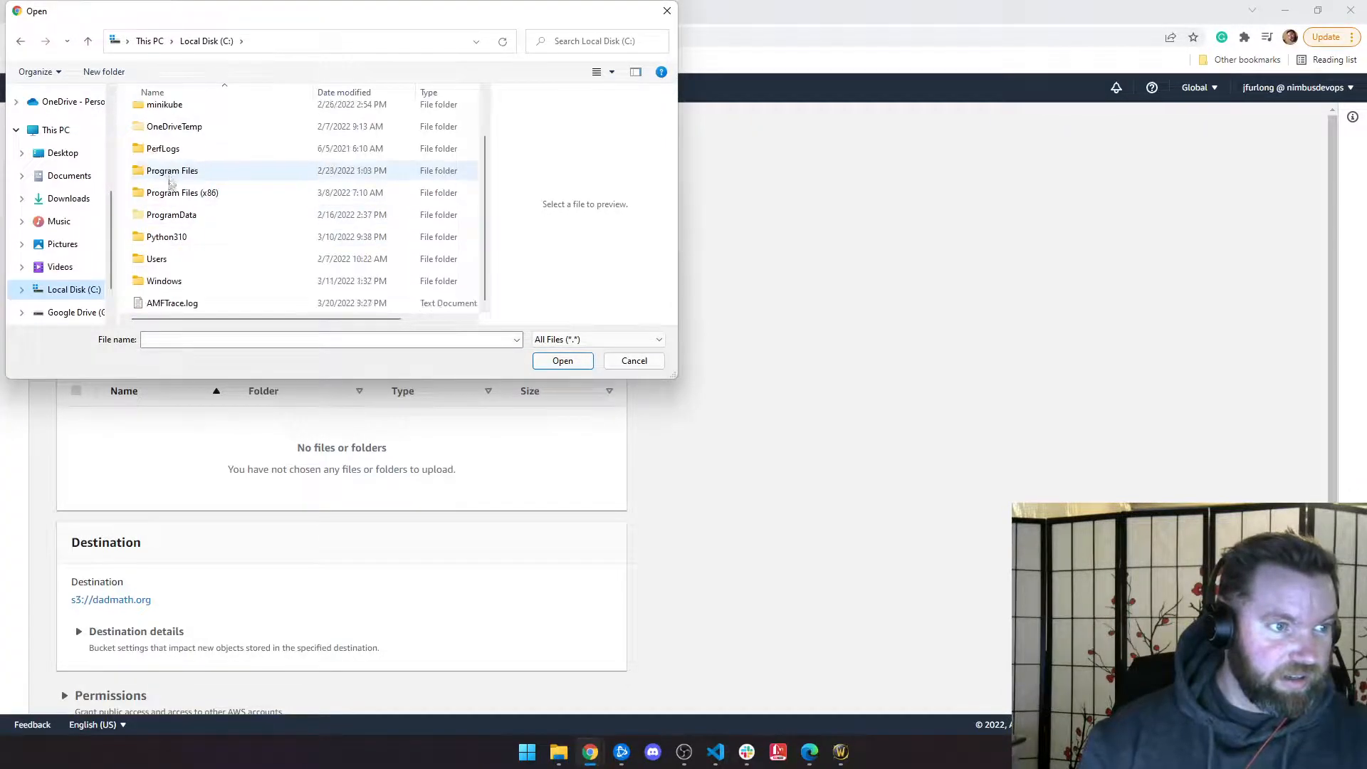
double_click(161, 260)
double_click(154, 140)
scroll(152, 146, "down", 5)
double_click(157, 200)
Step: Pin the repos folder to Quick access and open its dadmath folder
left_click(296, 40)
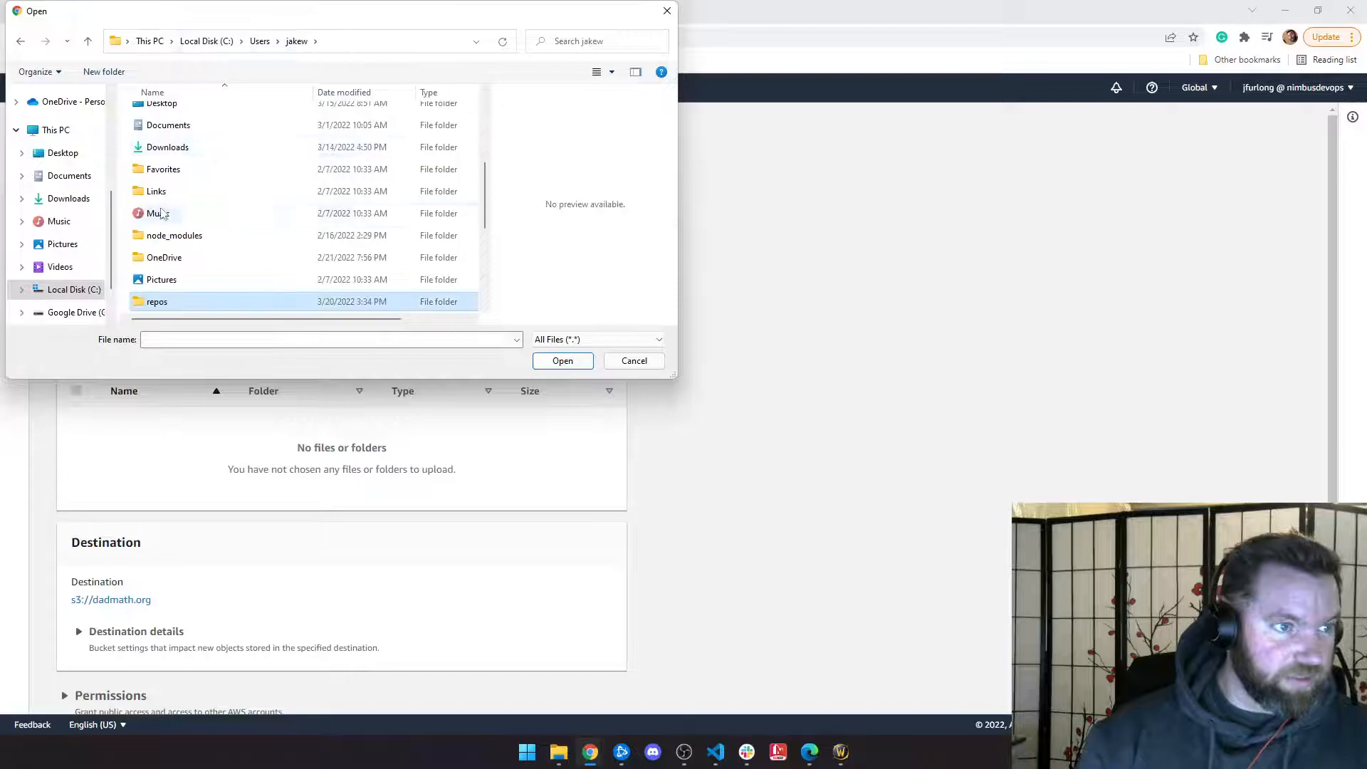
right_click(168, 304)
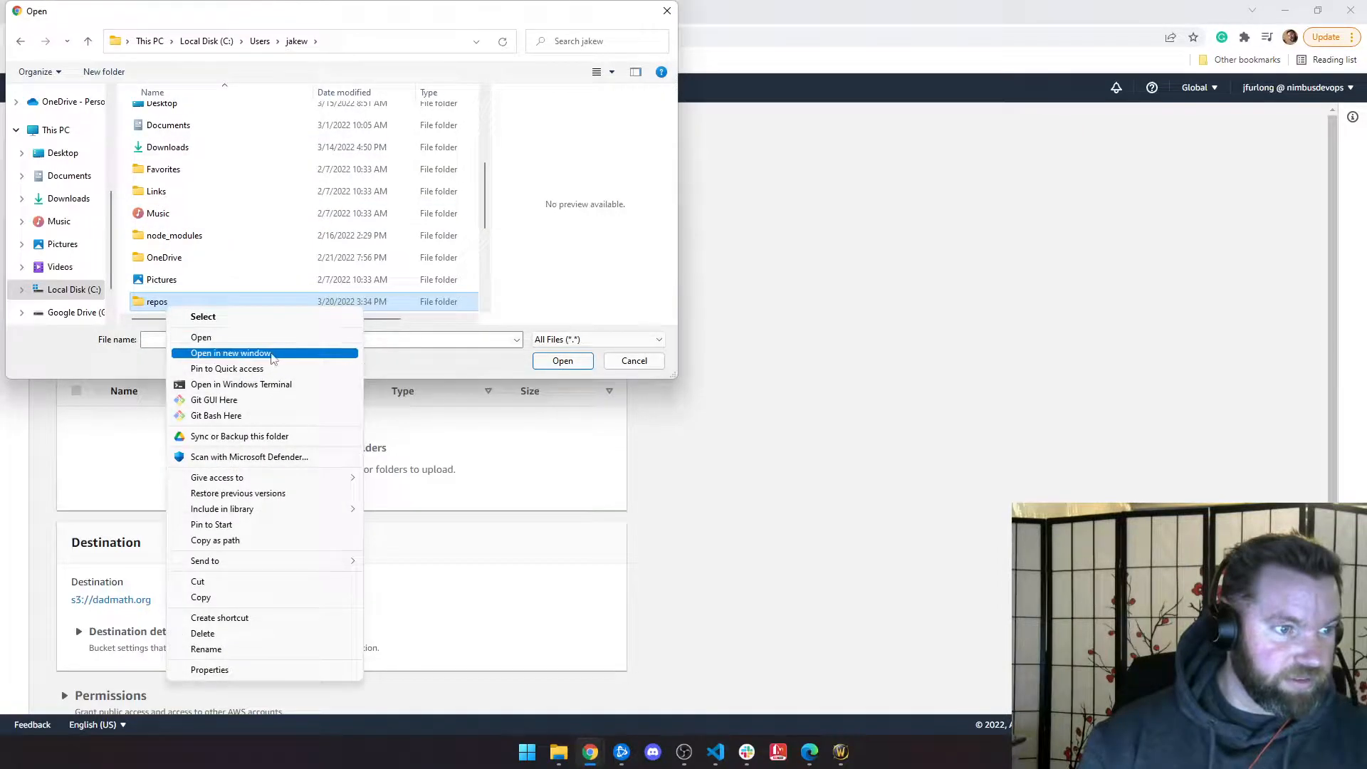
left_click(242, 368)
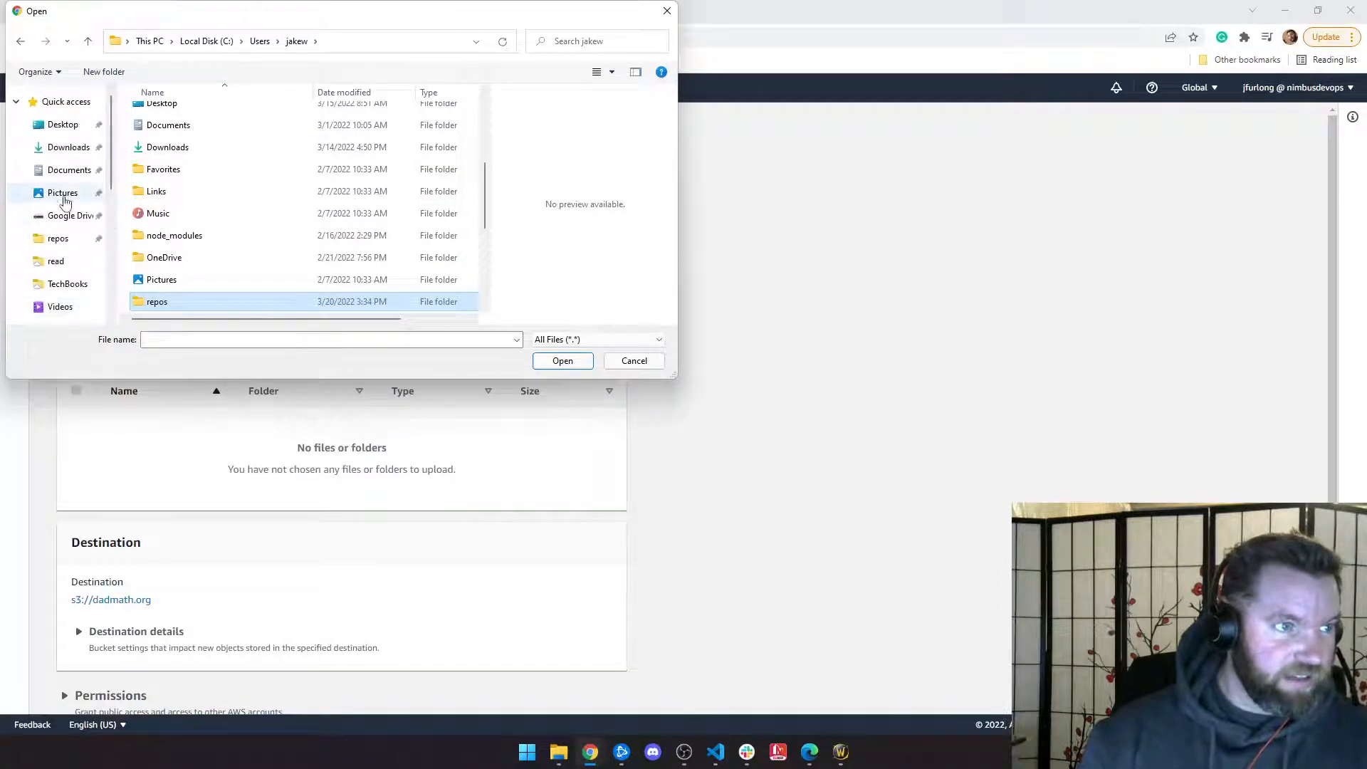
left_click(58, 238)
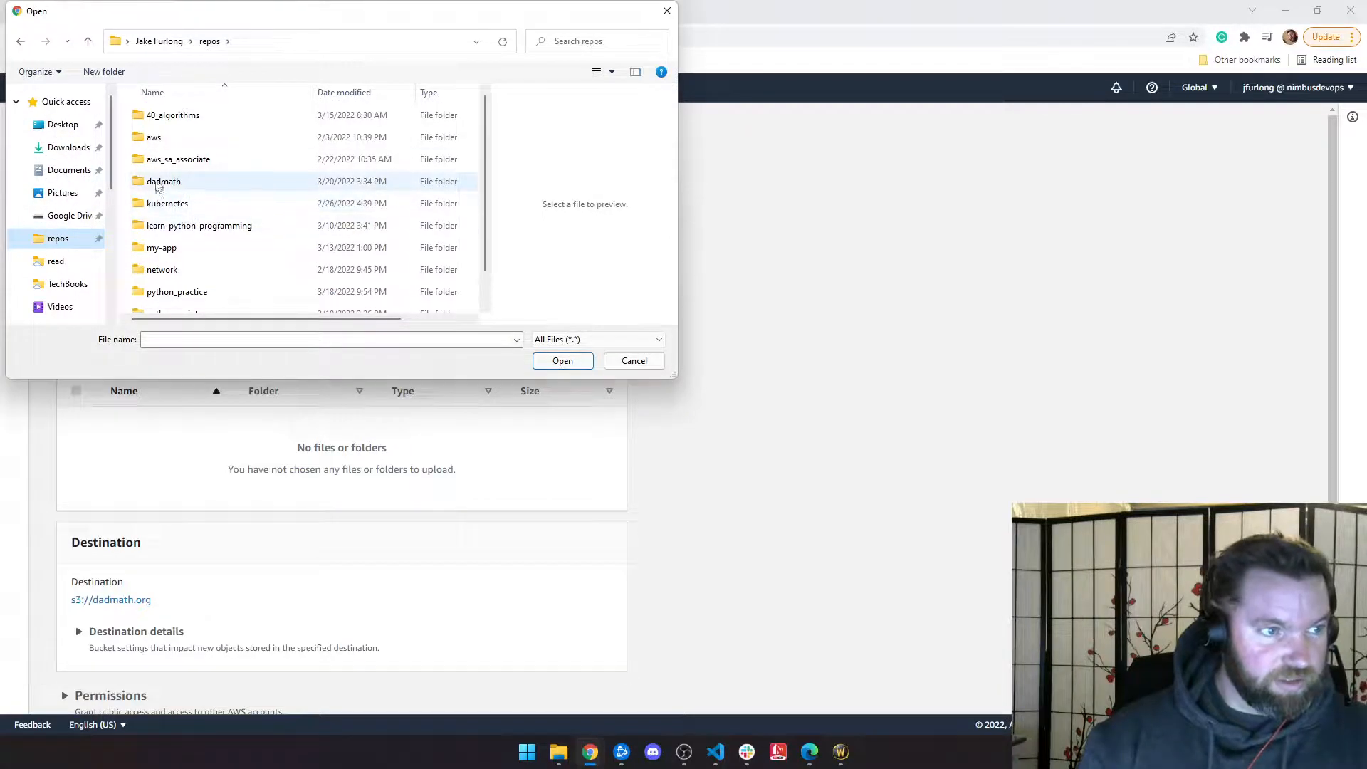
double_click(158, 183)
Step: Add index.html and error.html and upload both files to the bucket
left_click(164, 137)
left_click(563, 360)
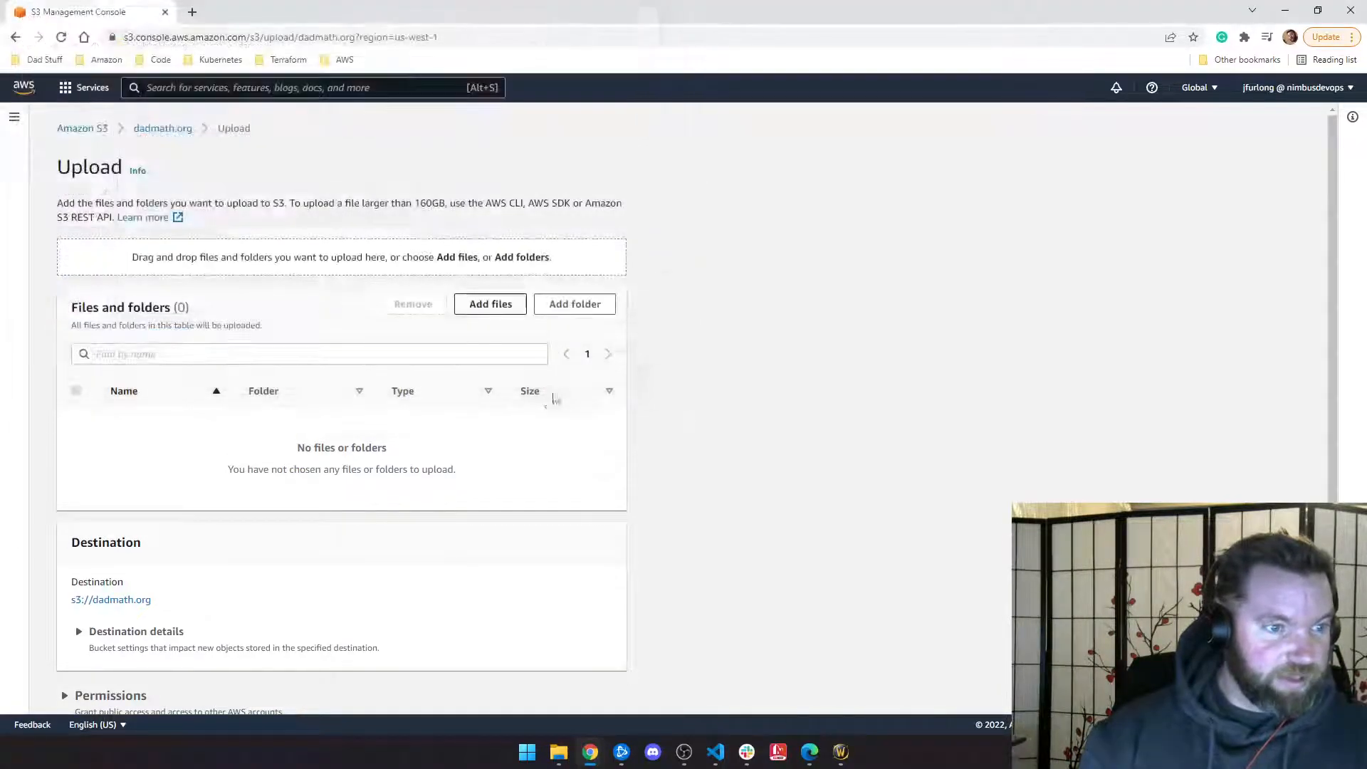
left_click(482, 306)
left_click(161, 115)
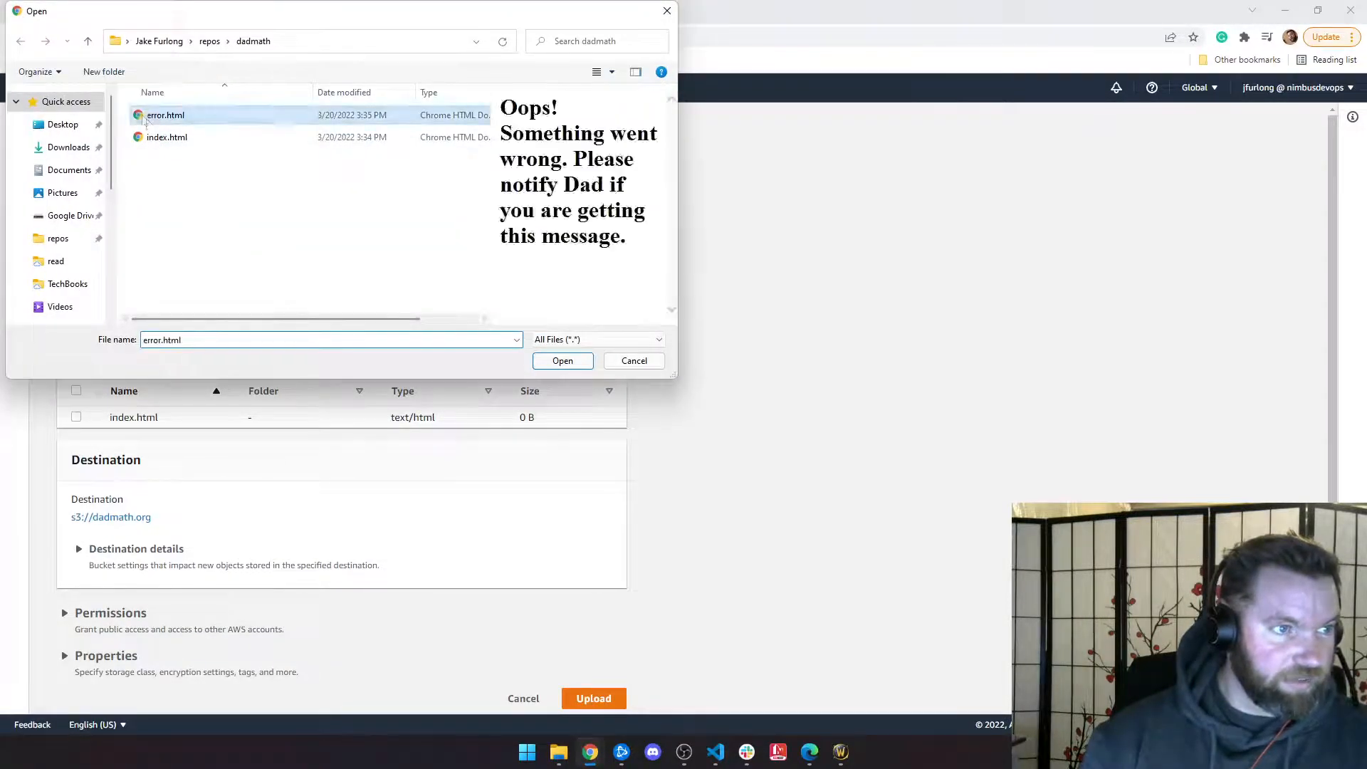
left_click(563, 361)
scroll(352, 472, "down", 1)
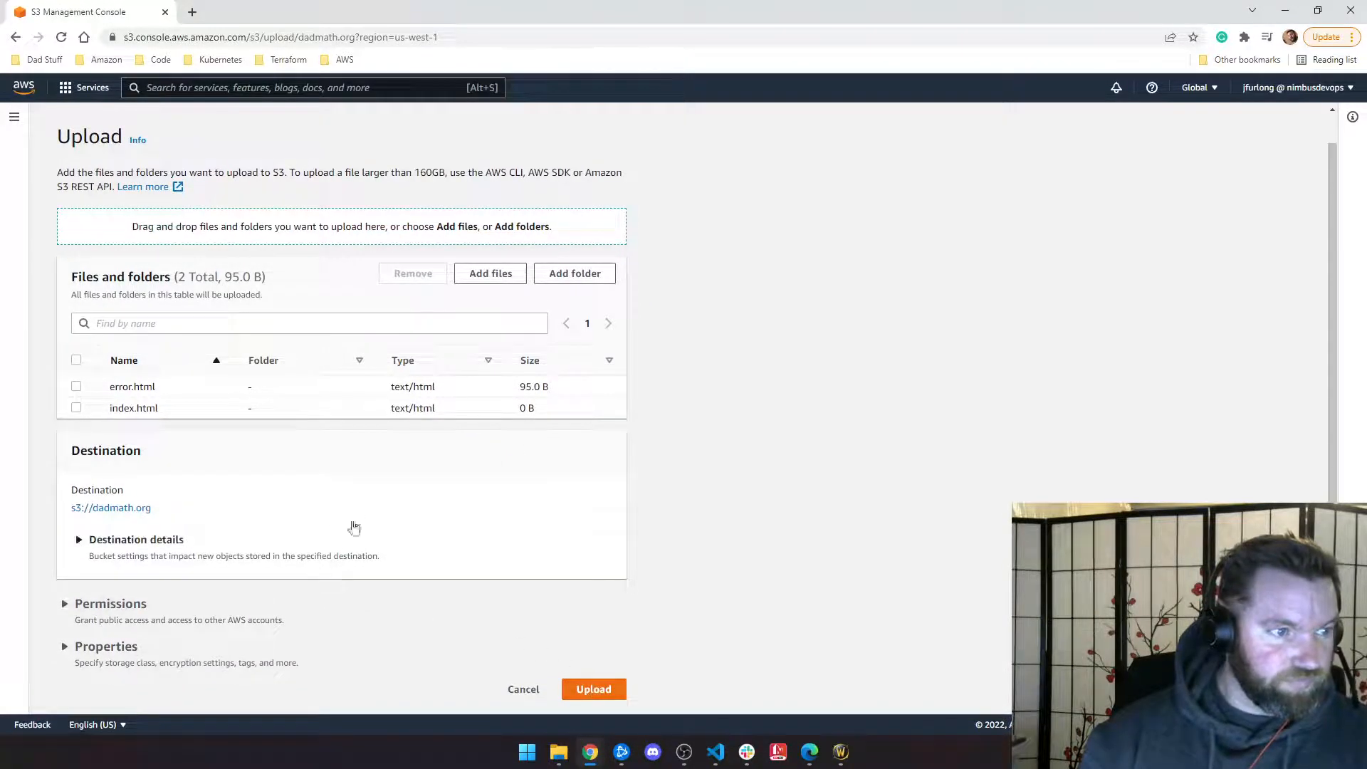
left_click(594, 689)
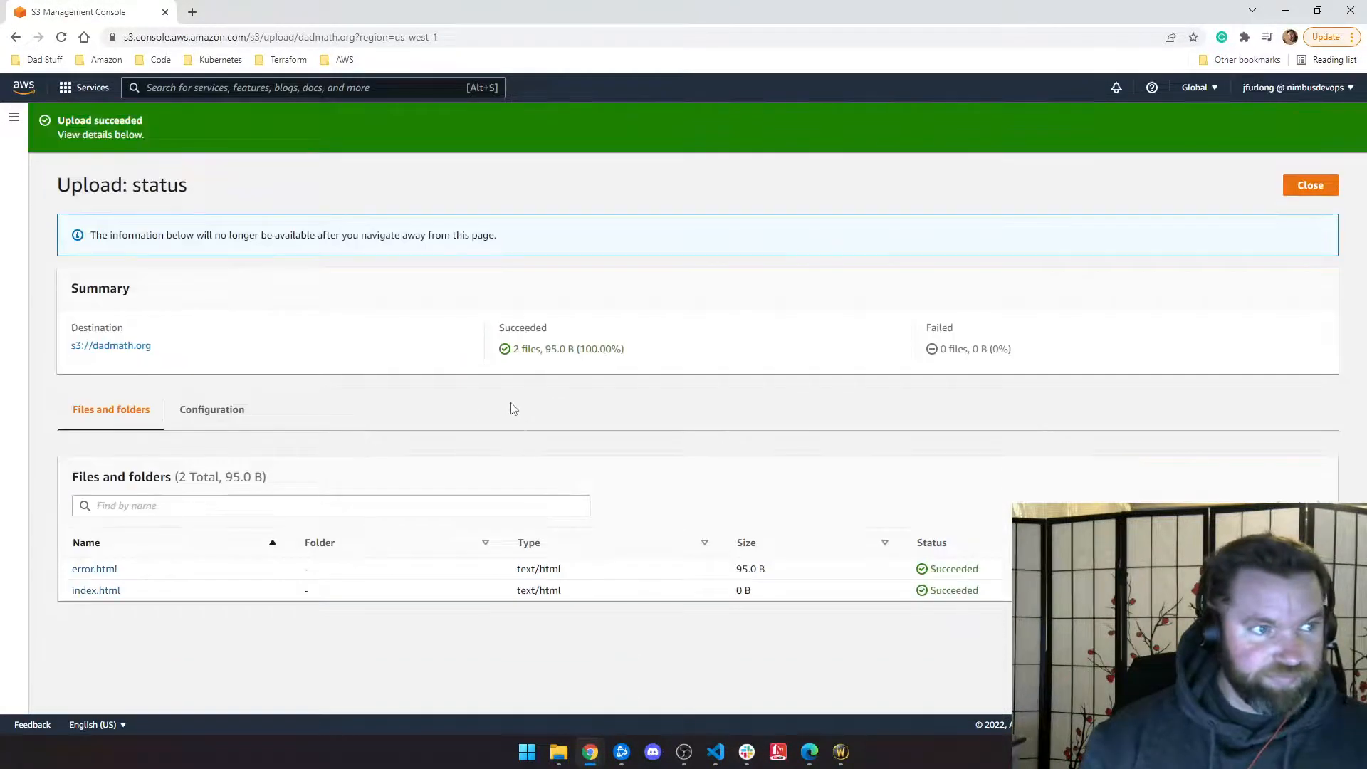
Step: Leave the upload status and view the dadmath.org bucket's Properties, region us-west-1
left_click(1309, 184)
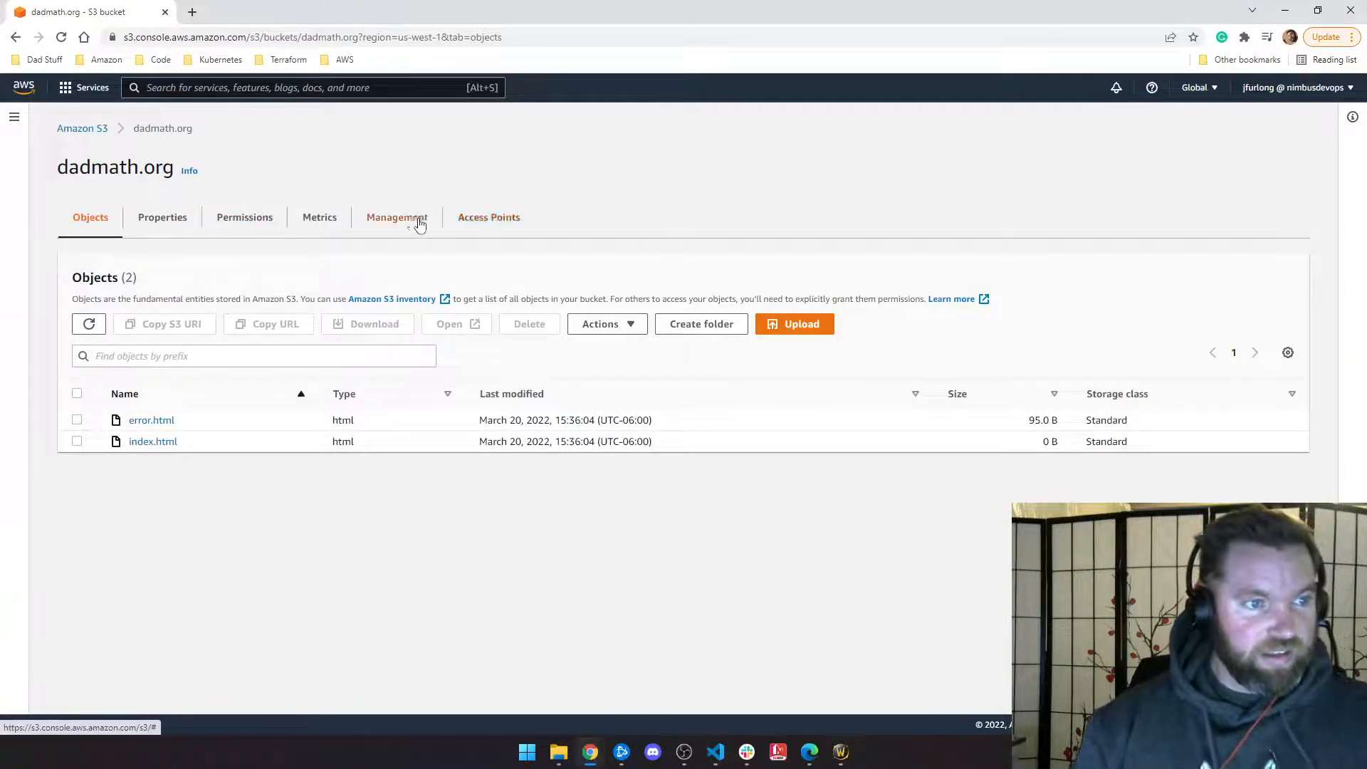
left_click(164, 218)
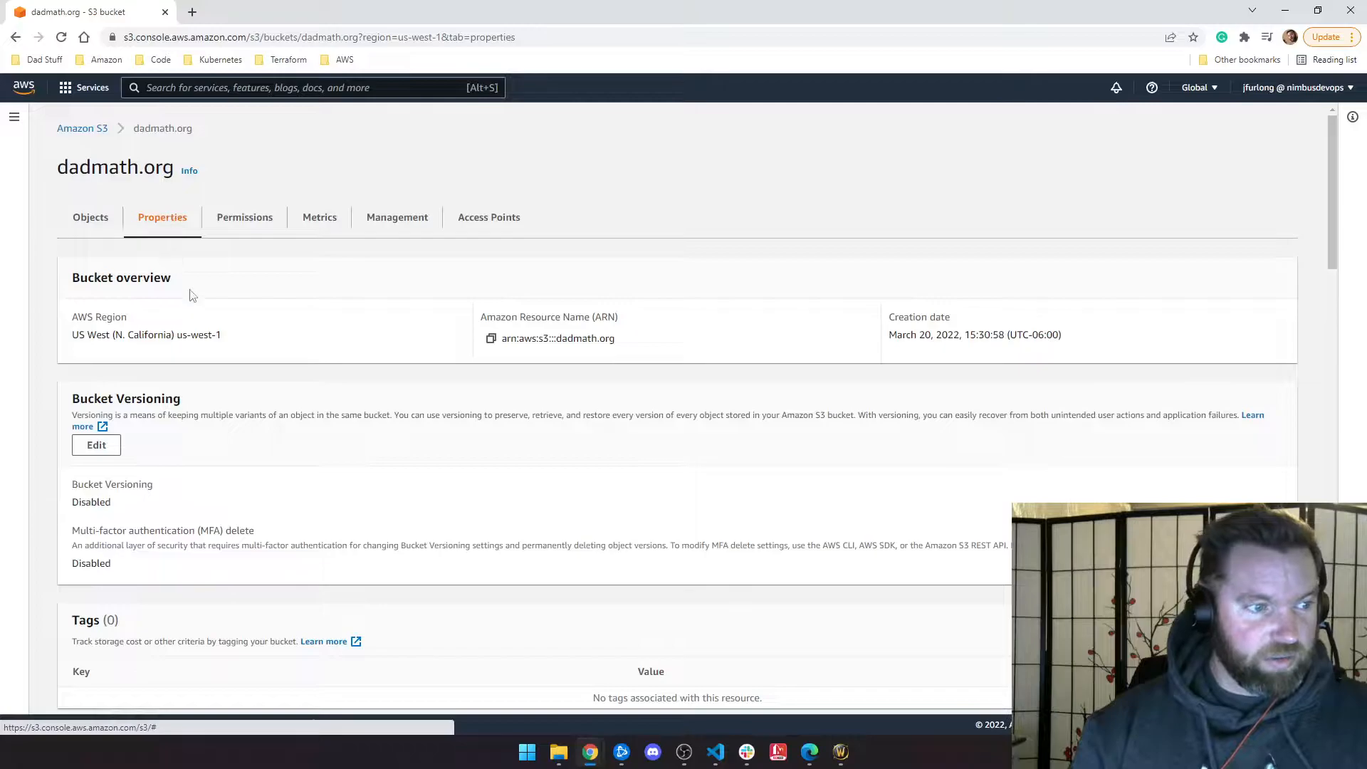
scroll(205, 305, "down", 7)
Step: Open the dadmath.org static website endpoint in a new tab; it returns 403 Forbidden
scroll(229, 309, "down", 4)
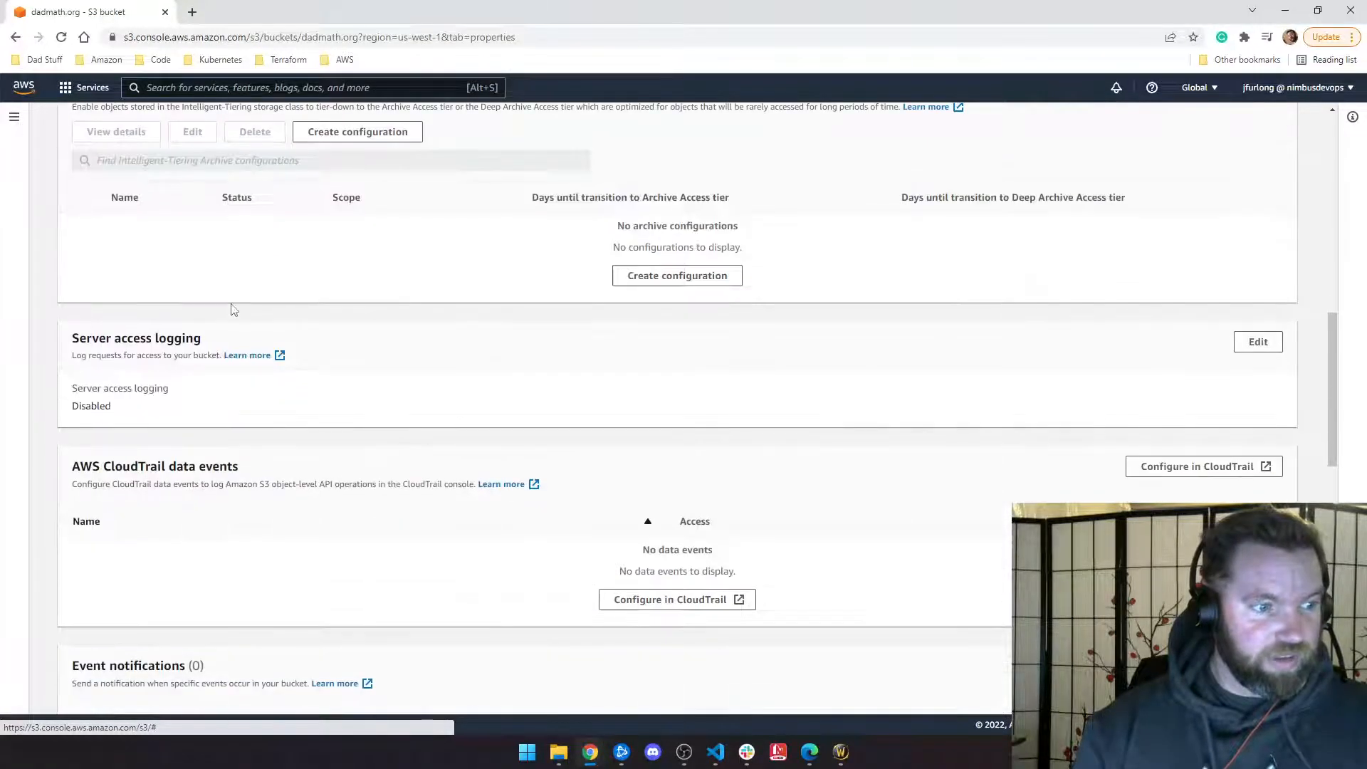
scroll(234, 310, "down", 10)
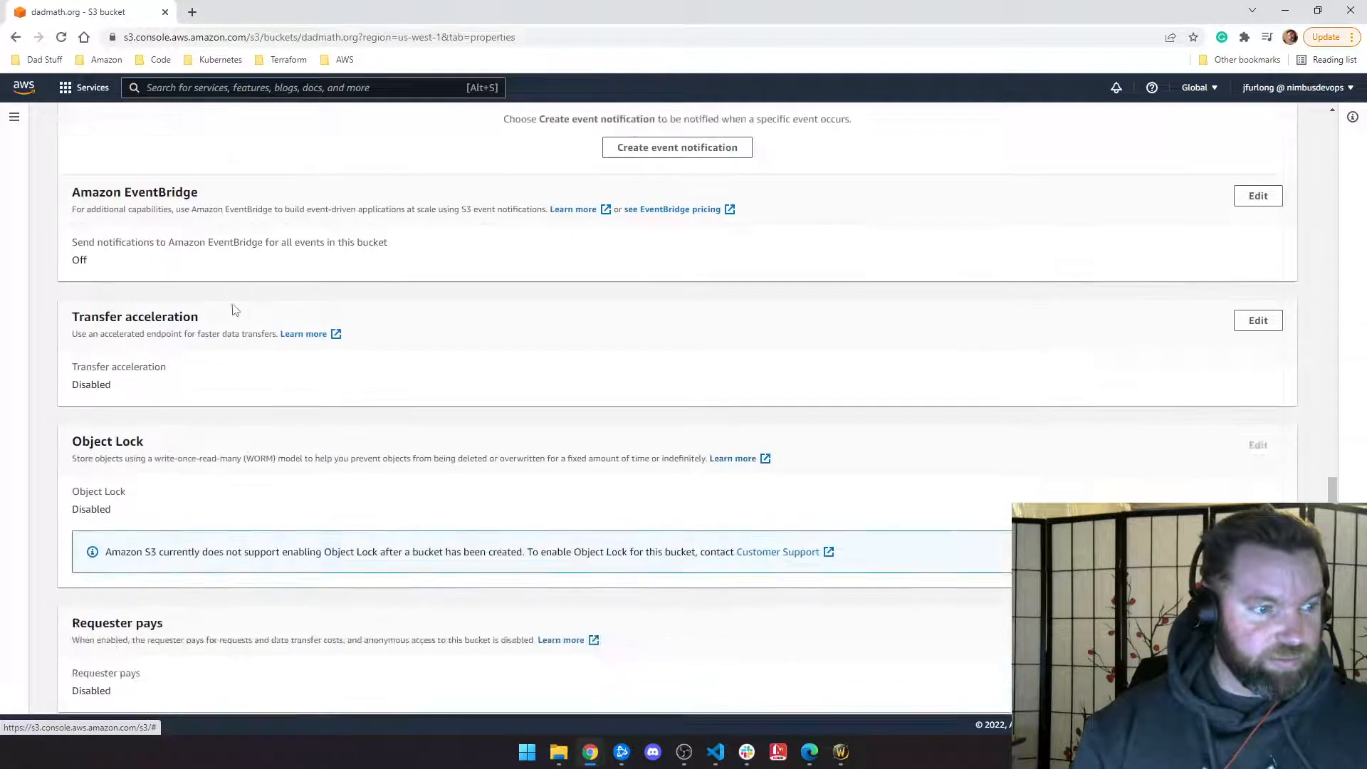
scroll(235, 309, "down", 3)
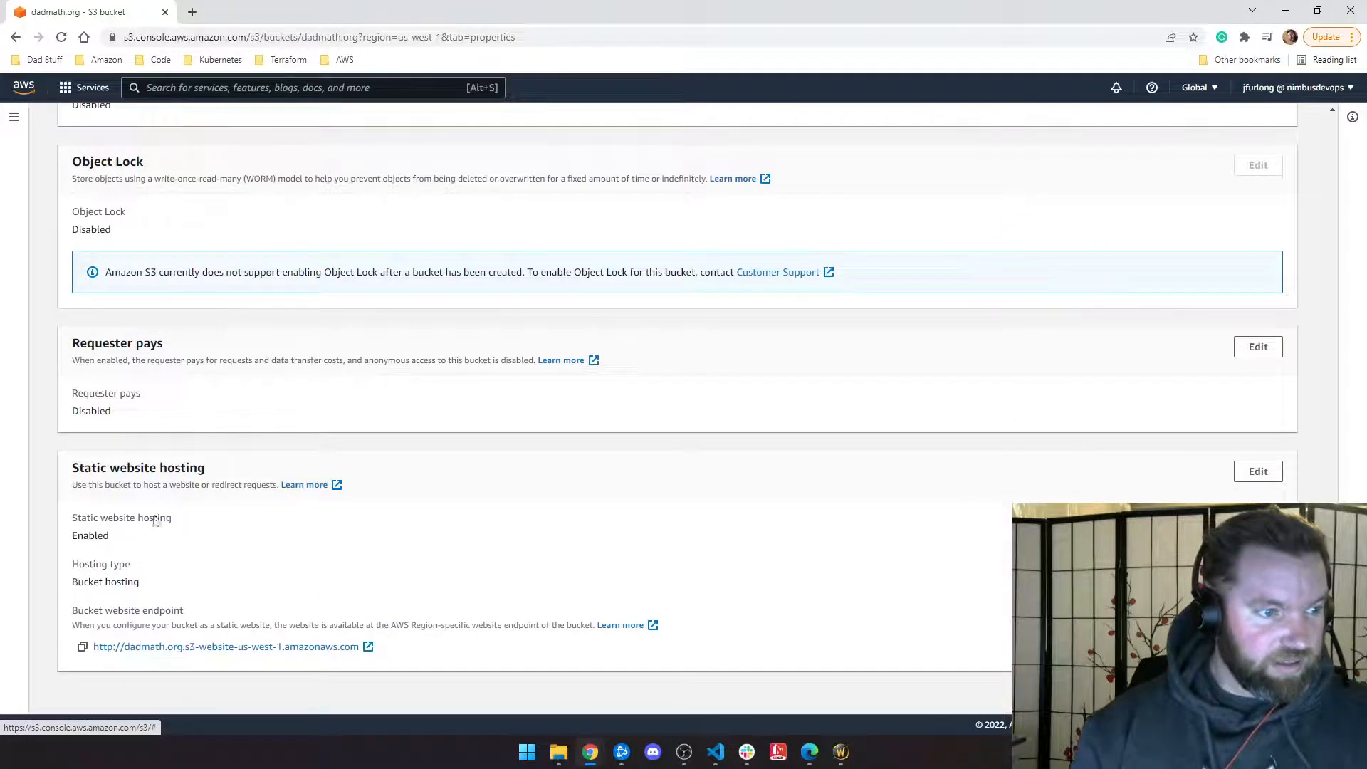
right_click(215, 652)
left_click(278, 469)
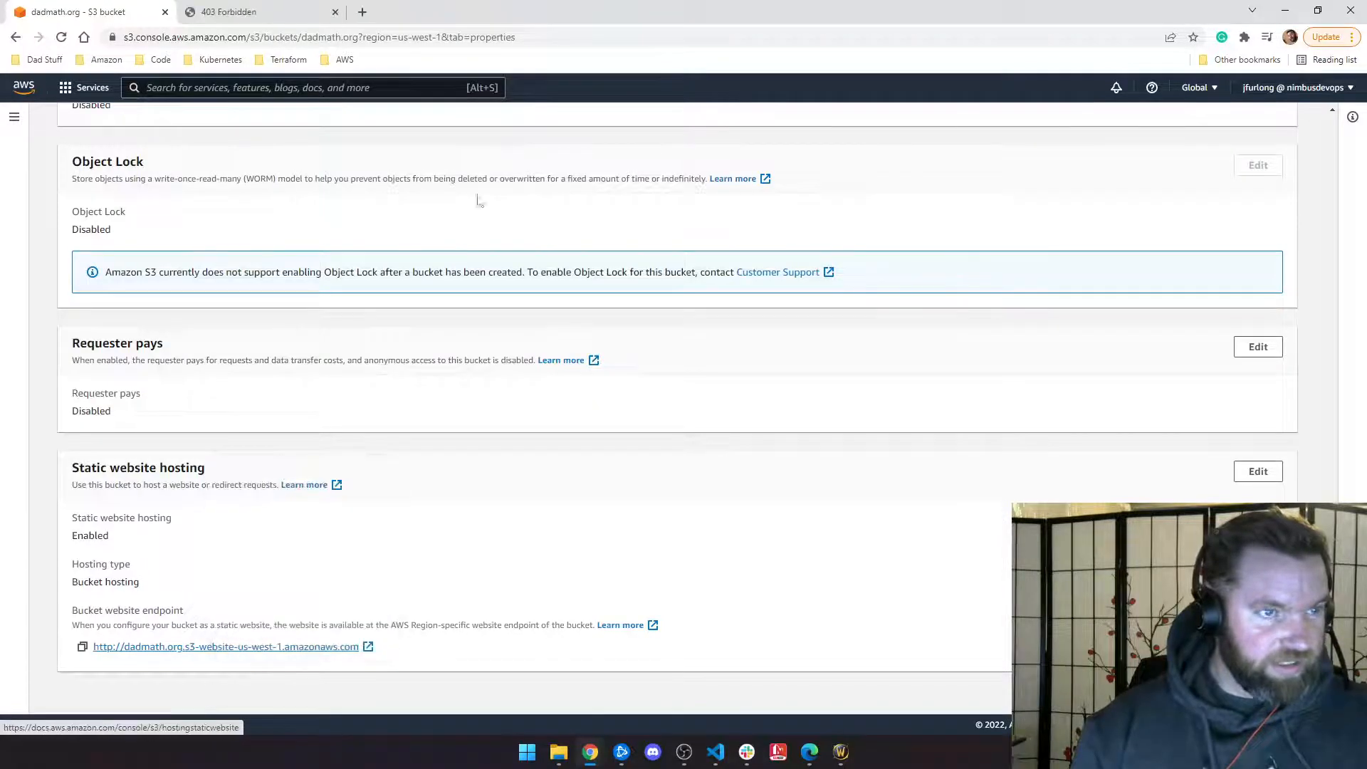
left_click(258, 13)
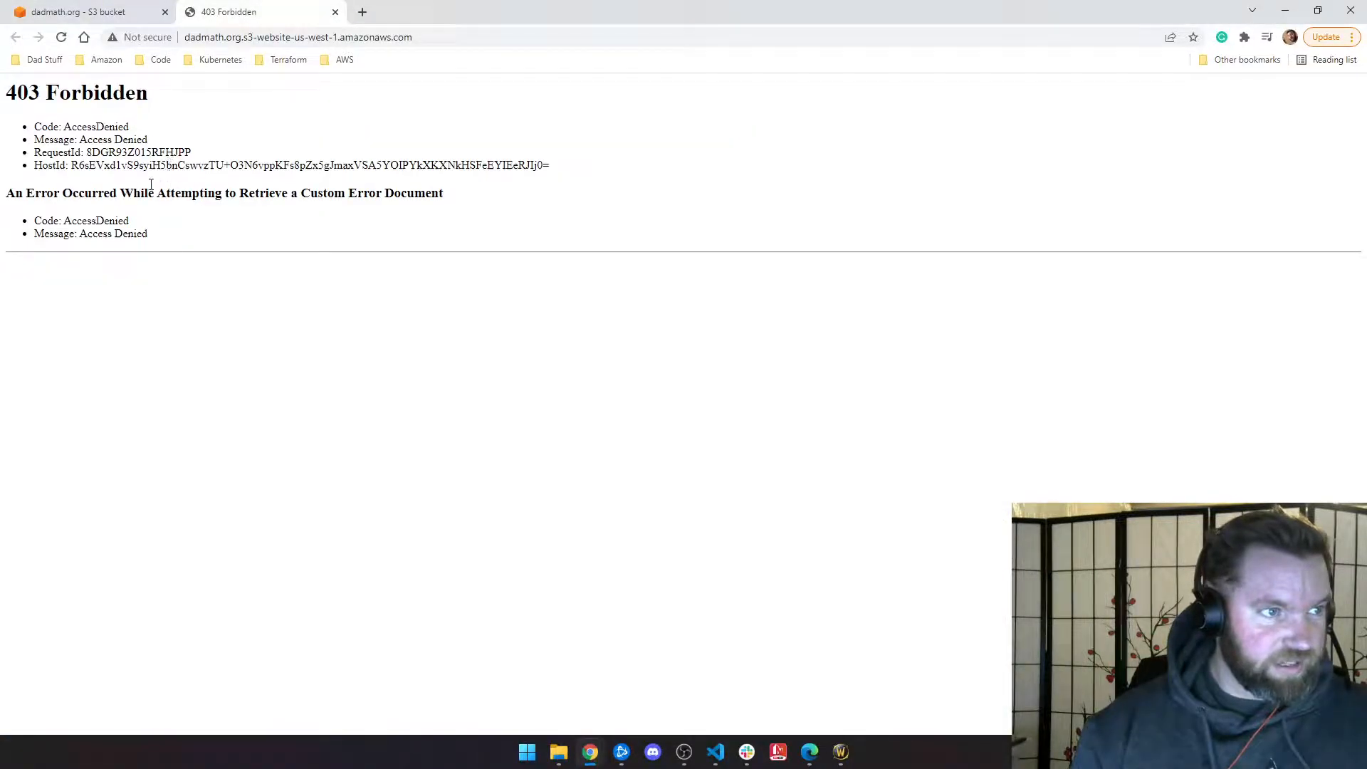
left_click(120, 9)
scroll(469, 354, "up", 20)
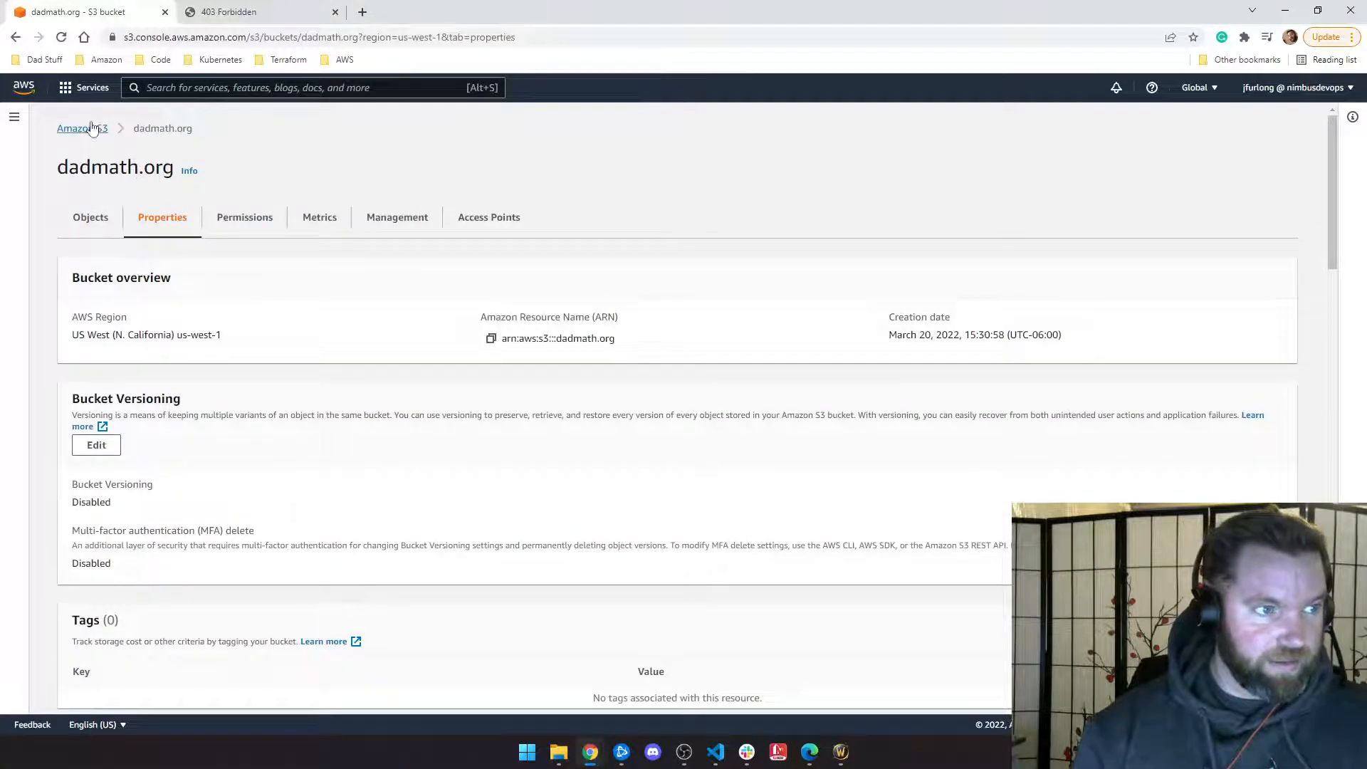
Step: Reopen the dadmath.org bucket from the bucket list and review its Properties
left_click(91, 128)
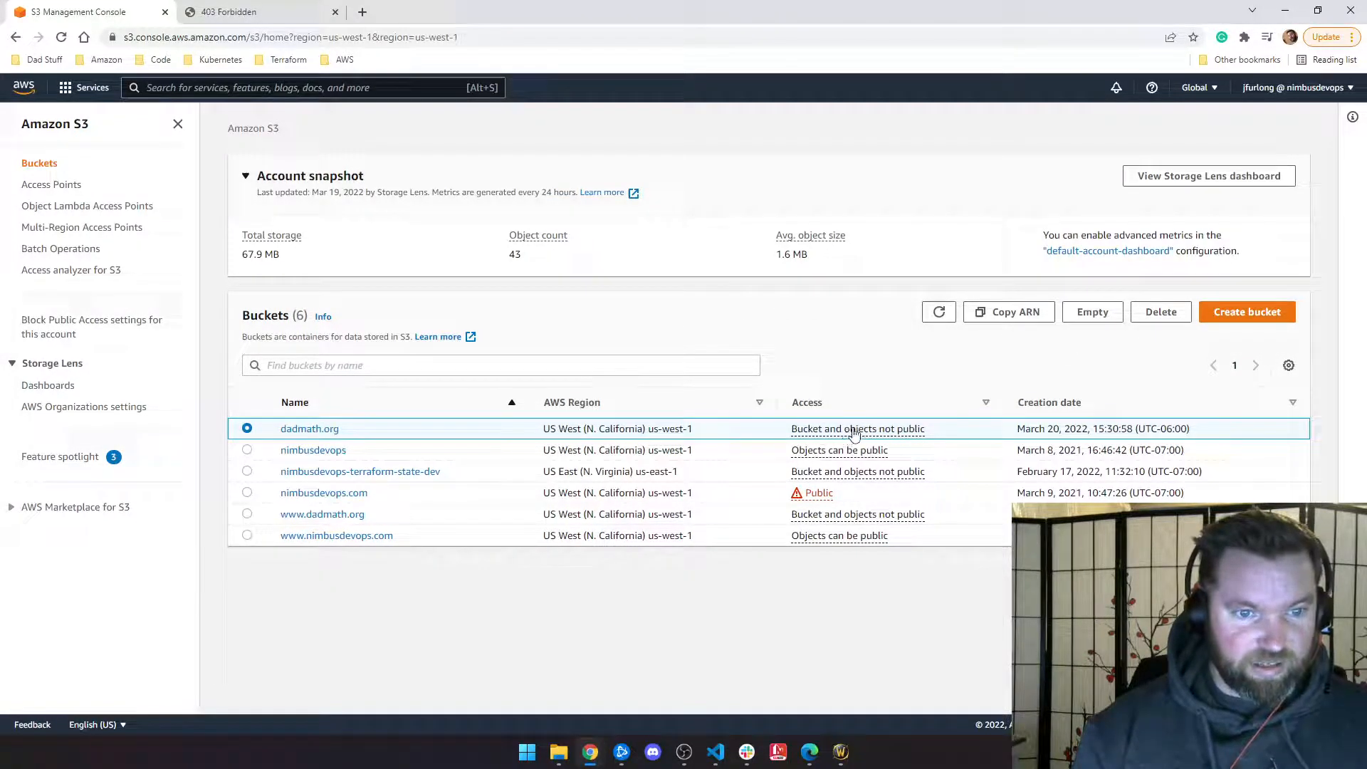
left_click(329, 428)
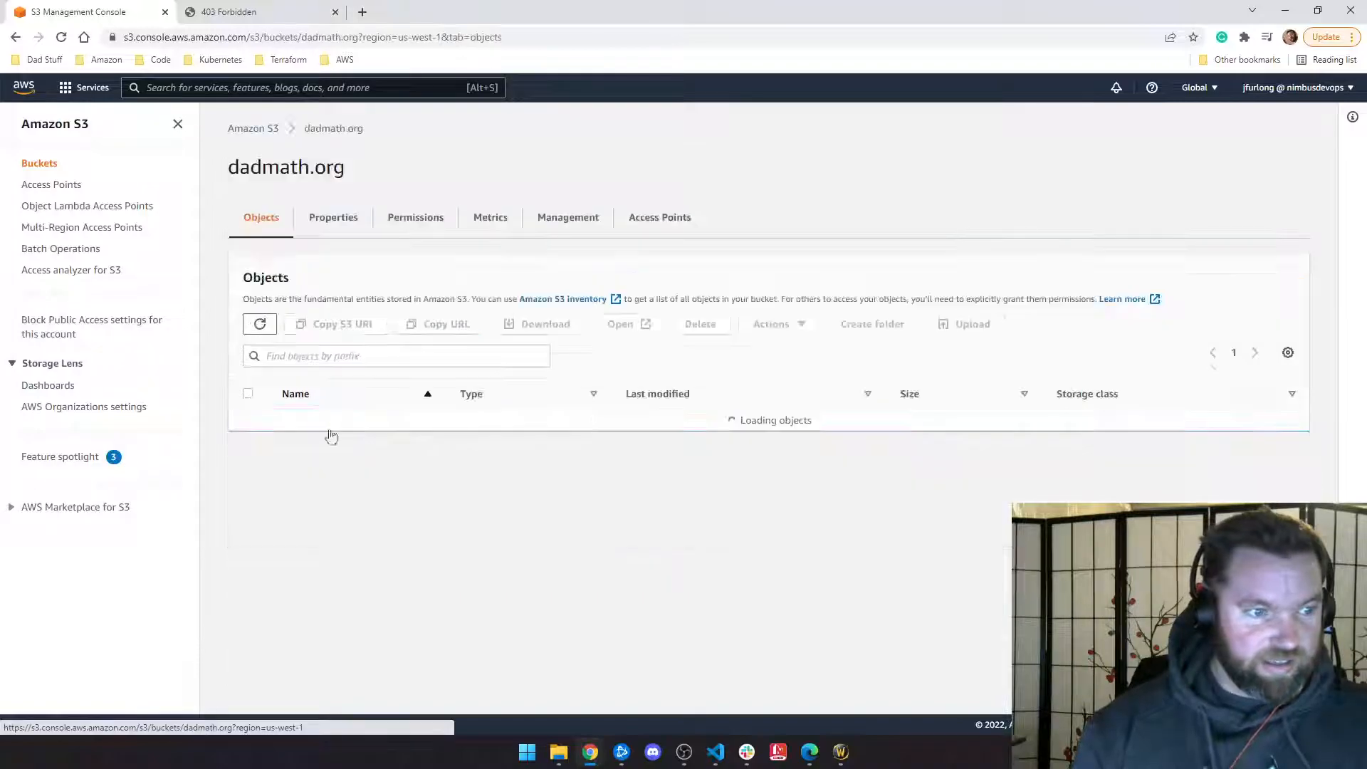
left_click(344, 218)
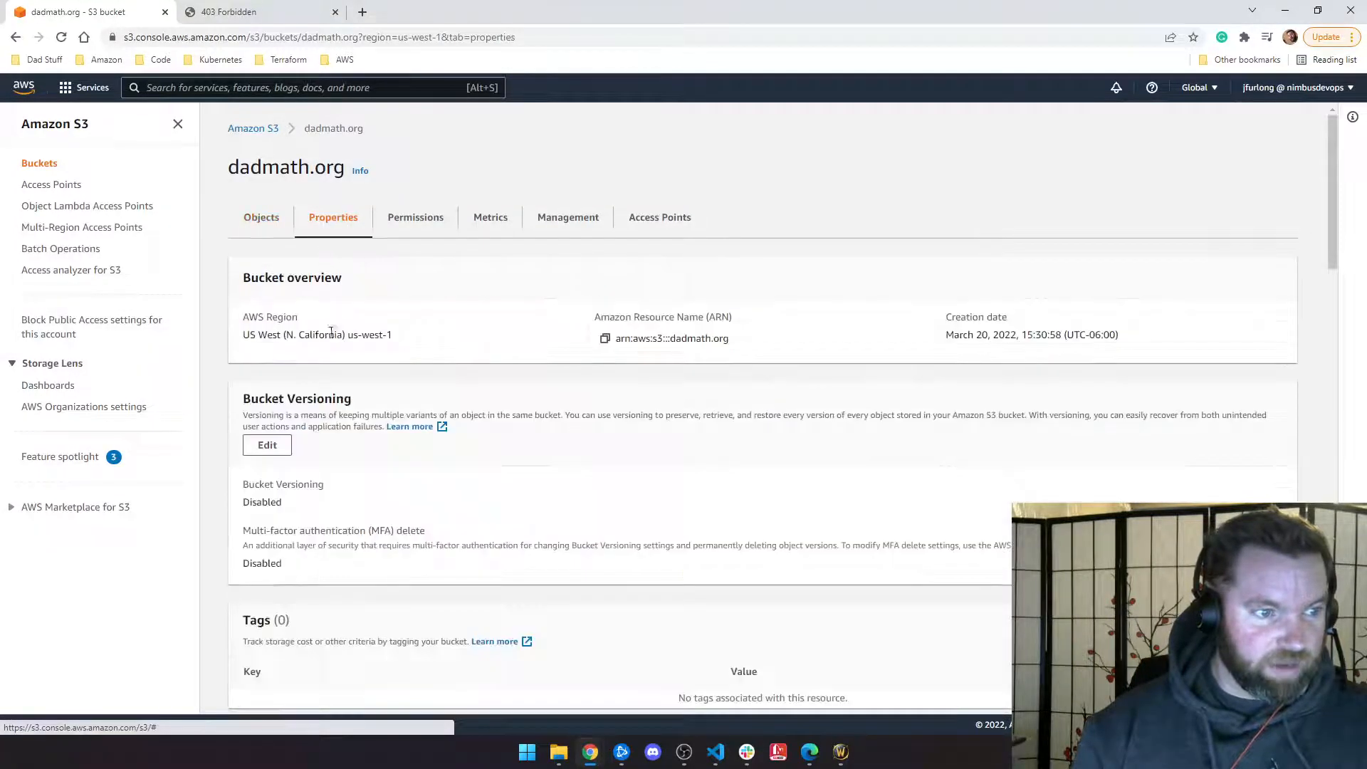
scroll(321, 364, "down", 3)
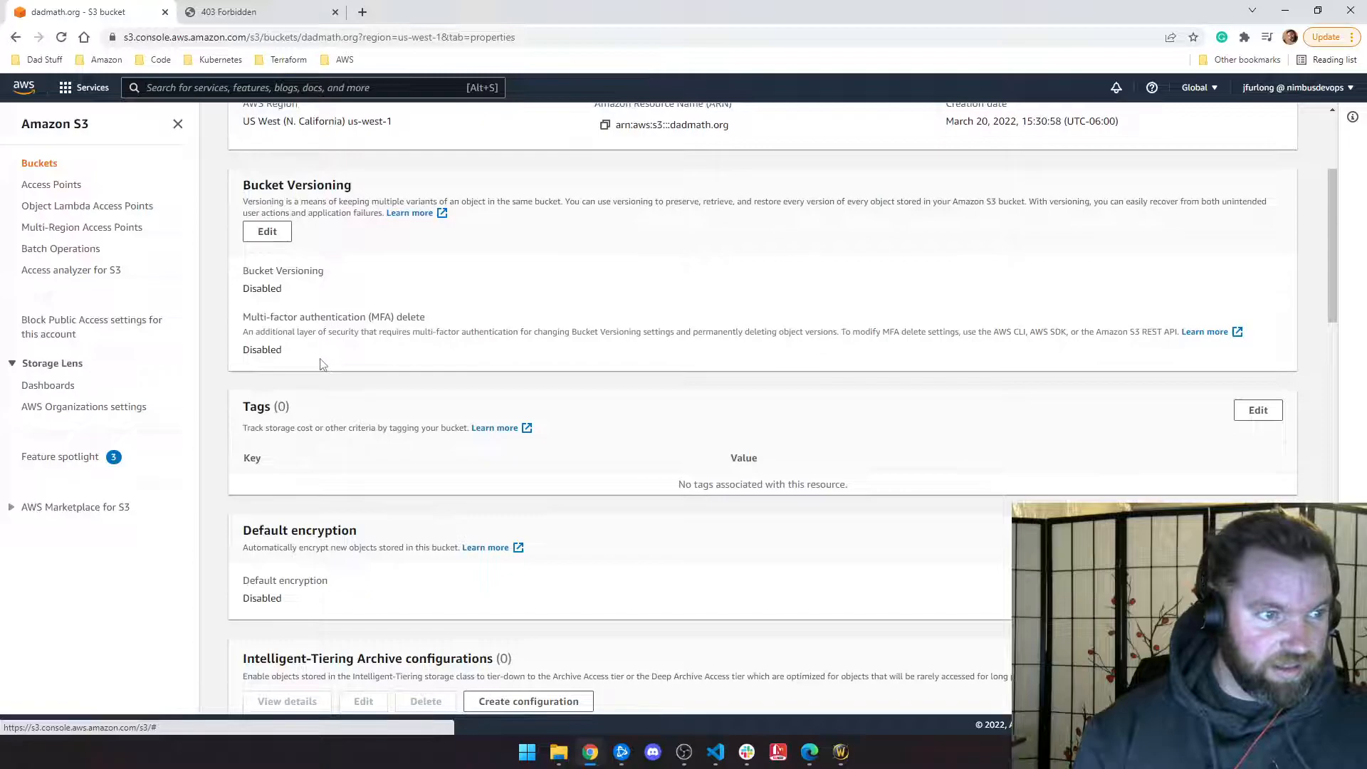
scroll(320, 364, "down", 7)
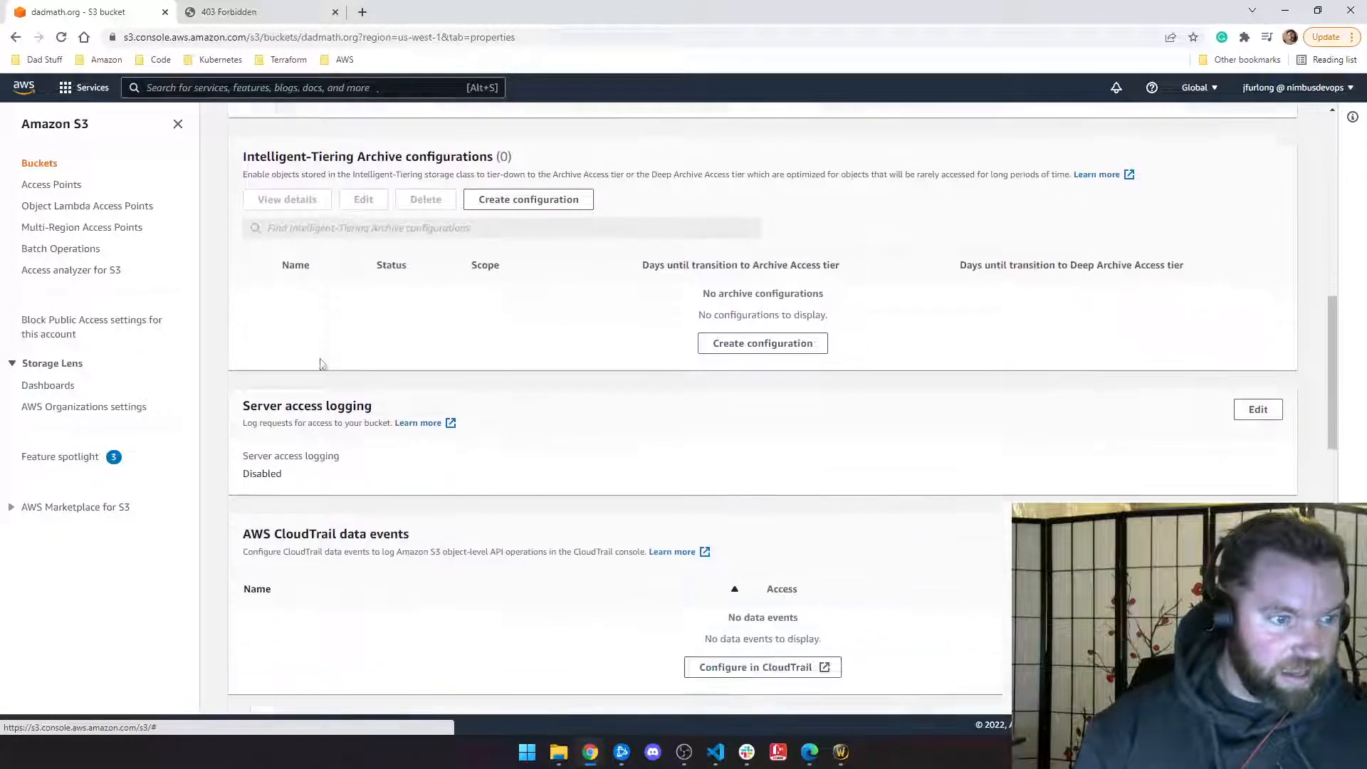
scroll(321, 364, "down", 8)
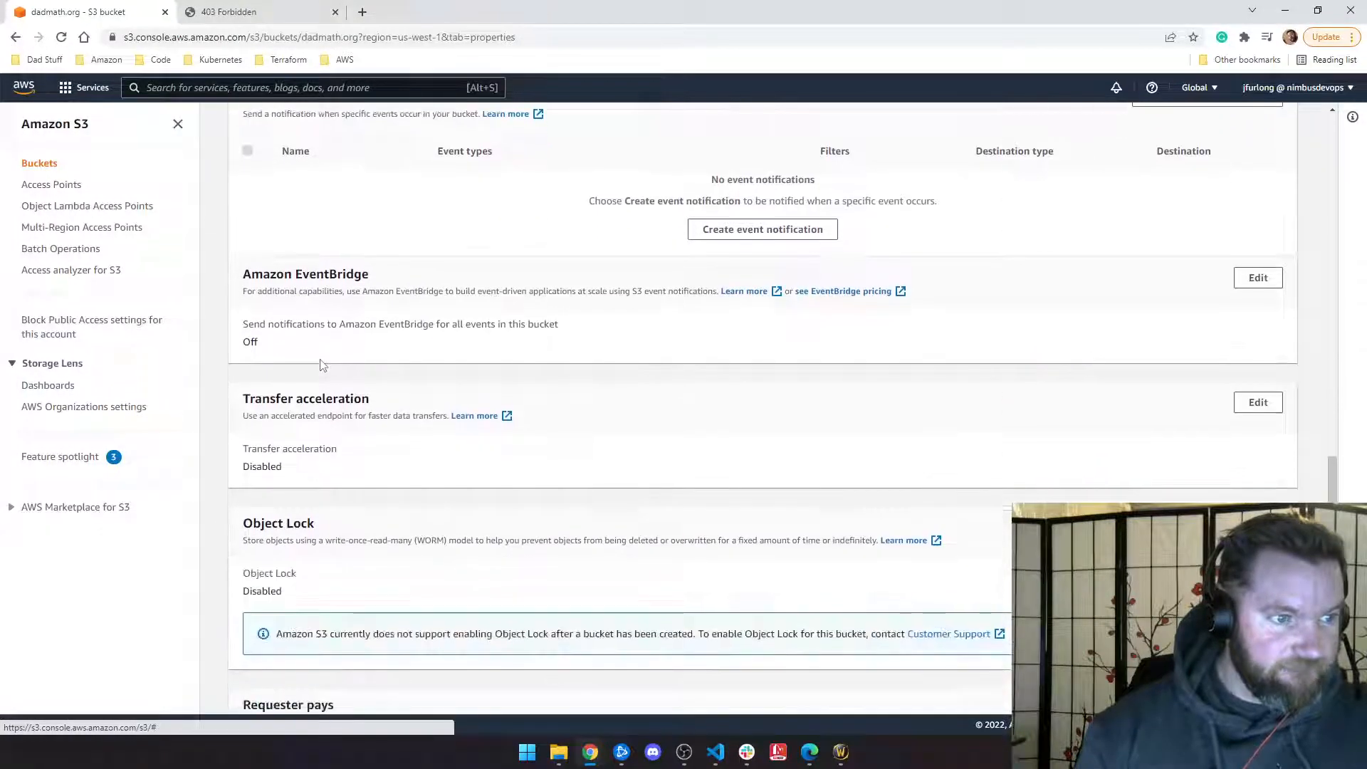
scroll(321, 365, "down", 5)
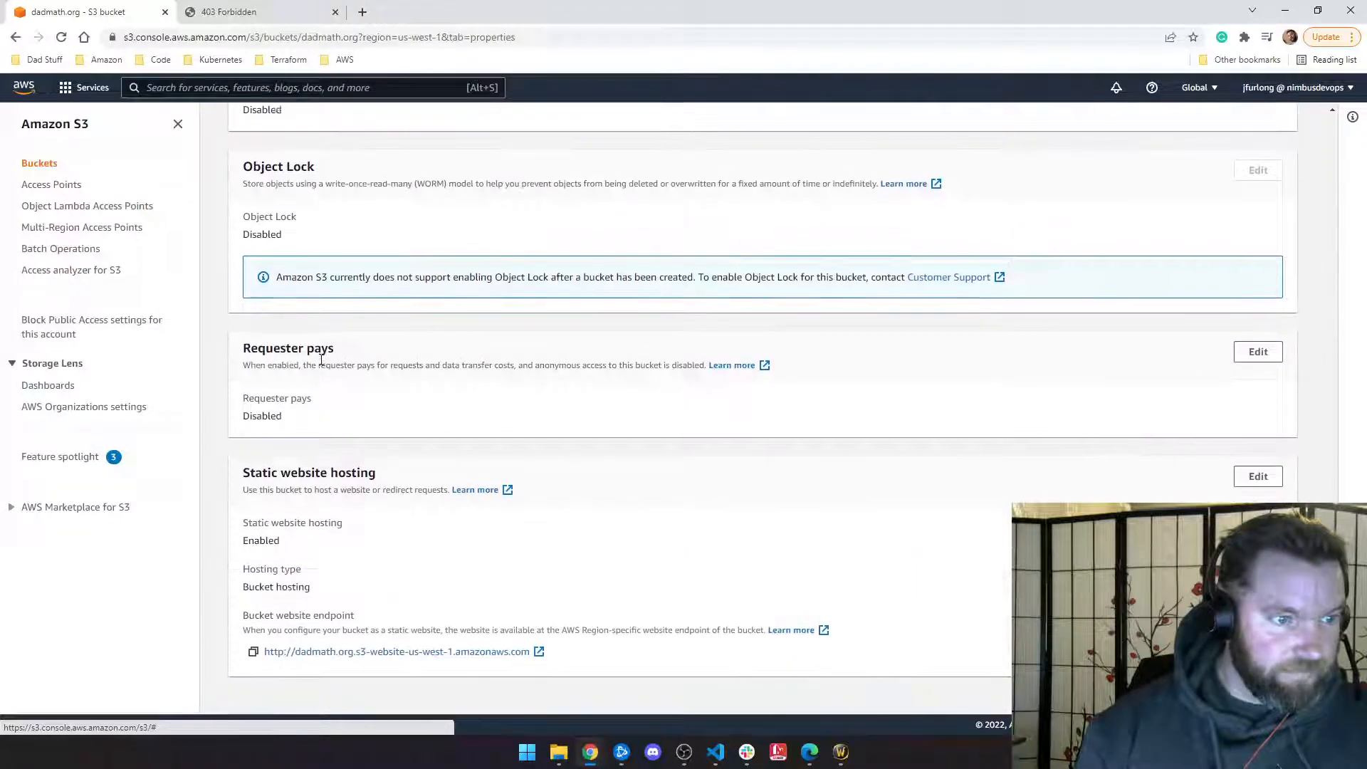
Step: Select both objects in the bucket and look through their Actions and list preferences
left_click(15, 36)
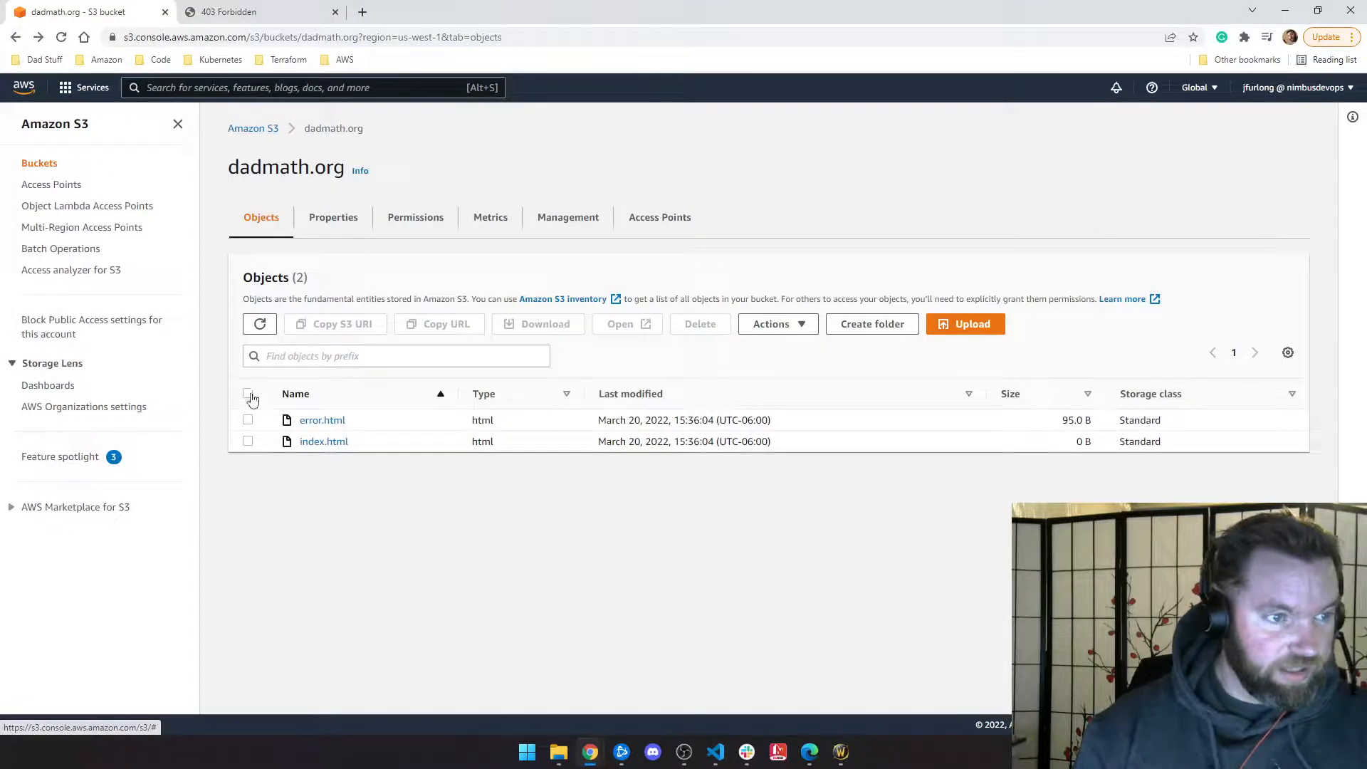
left_click(248, 394)
left_click(781, 326)
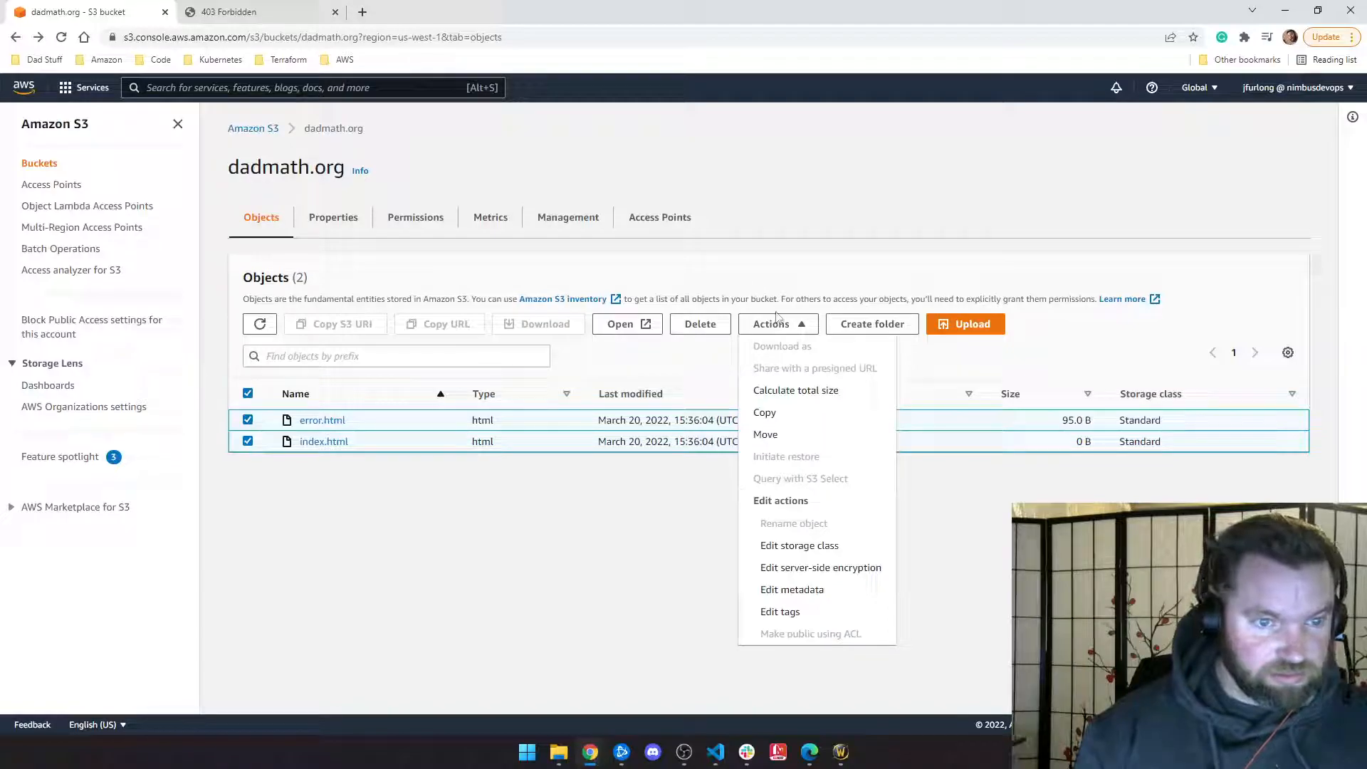
left_click(1290, 354)
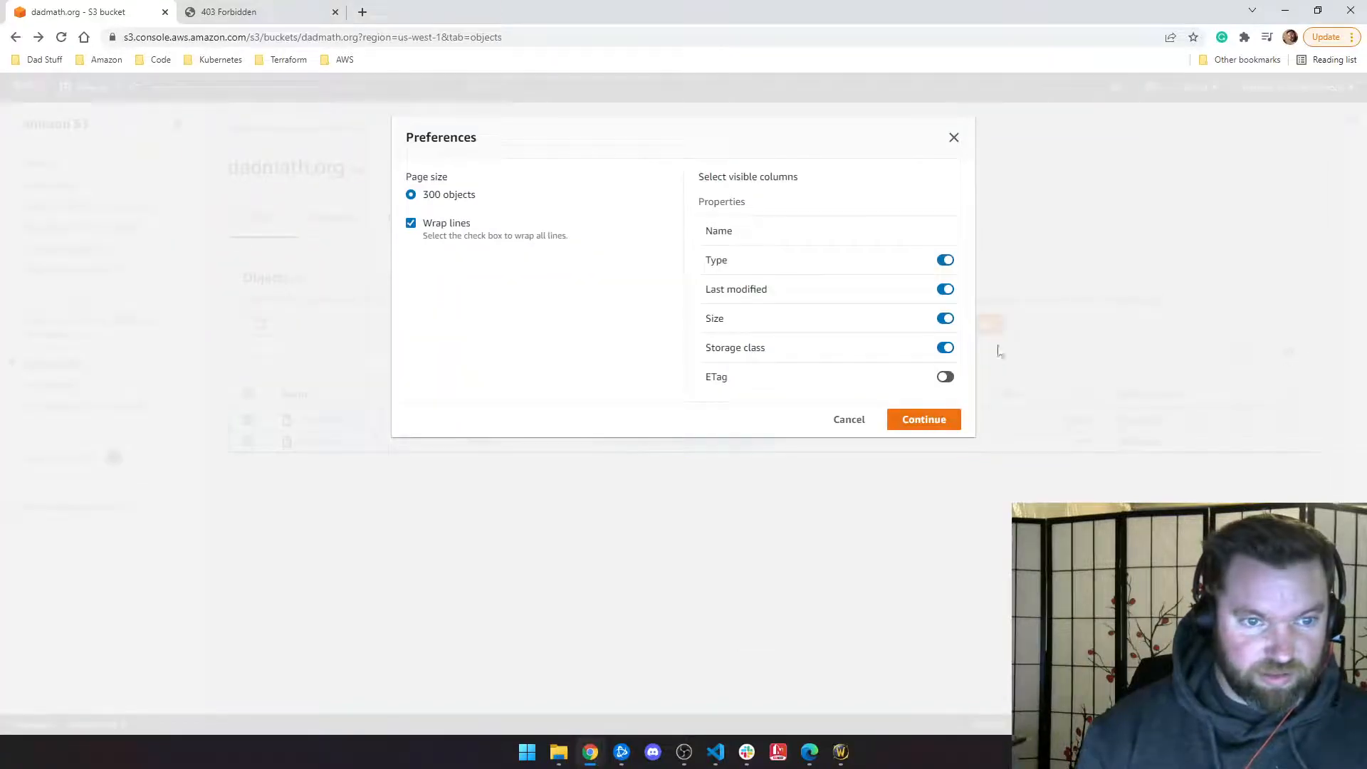
left_click(952, 139)
left_click(754, 327)
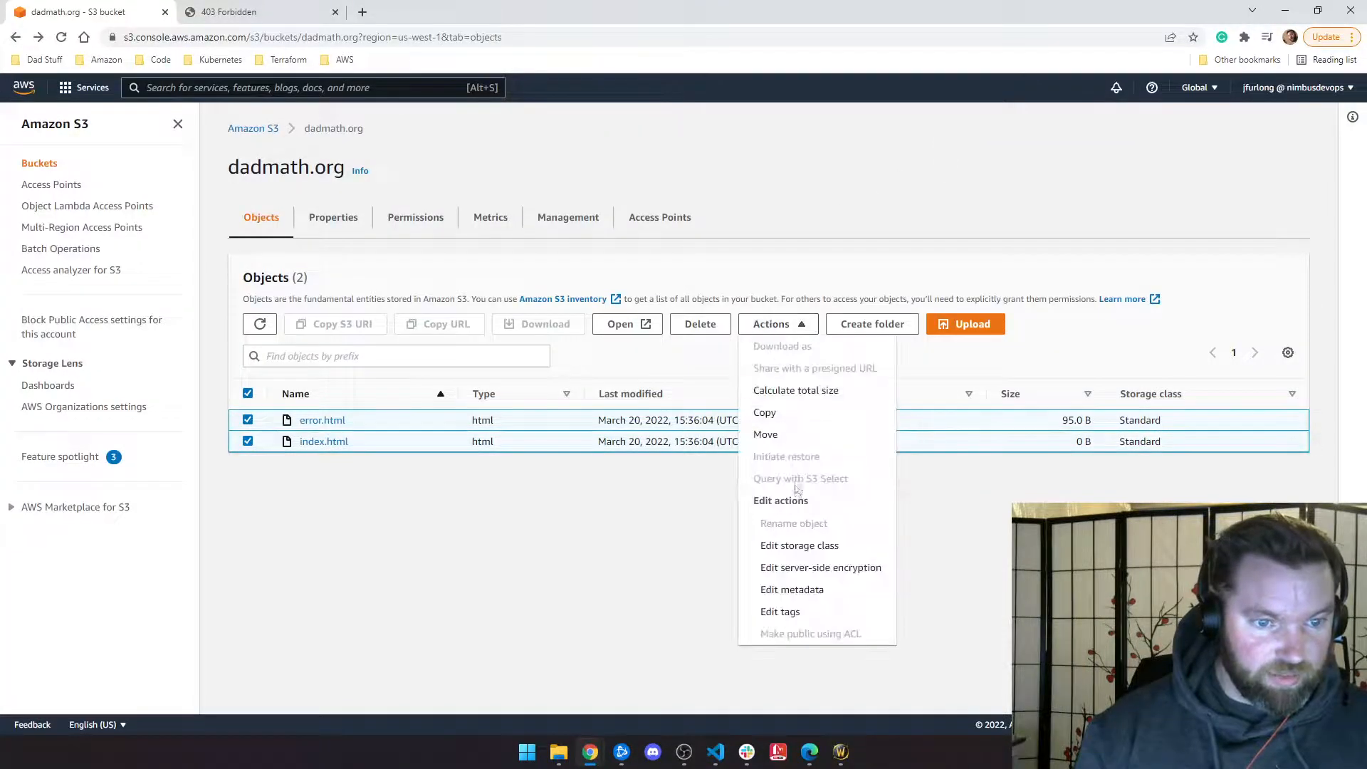
left_click(414, 523)
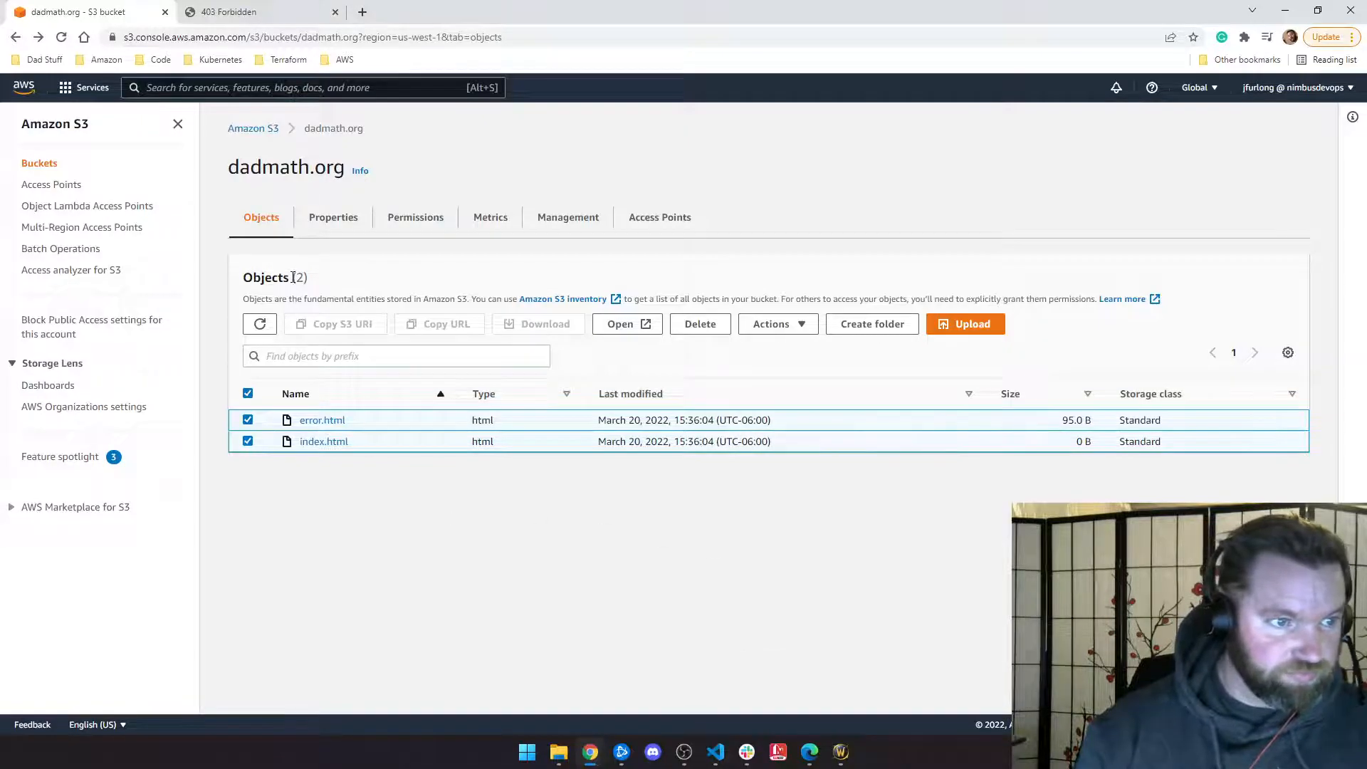
Step: Check the bucket's Permissions and begin editing Block public access (bucket settings)
left_click(319, 226)
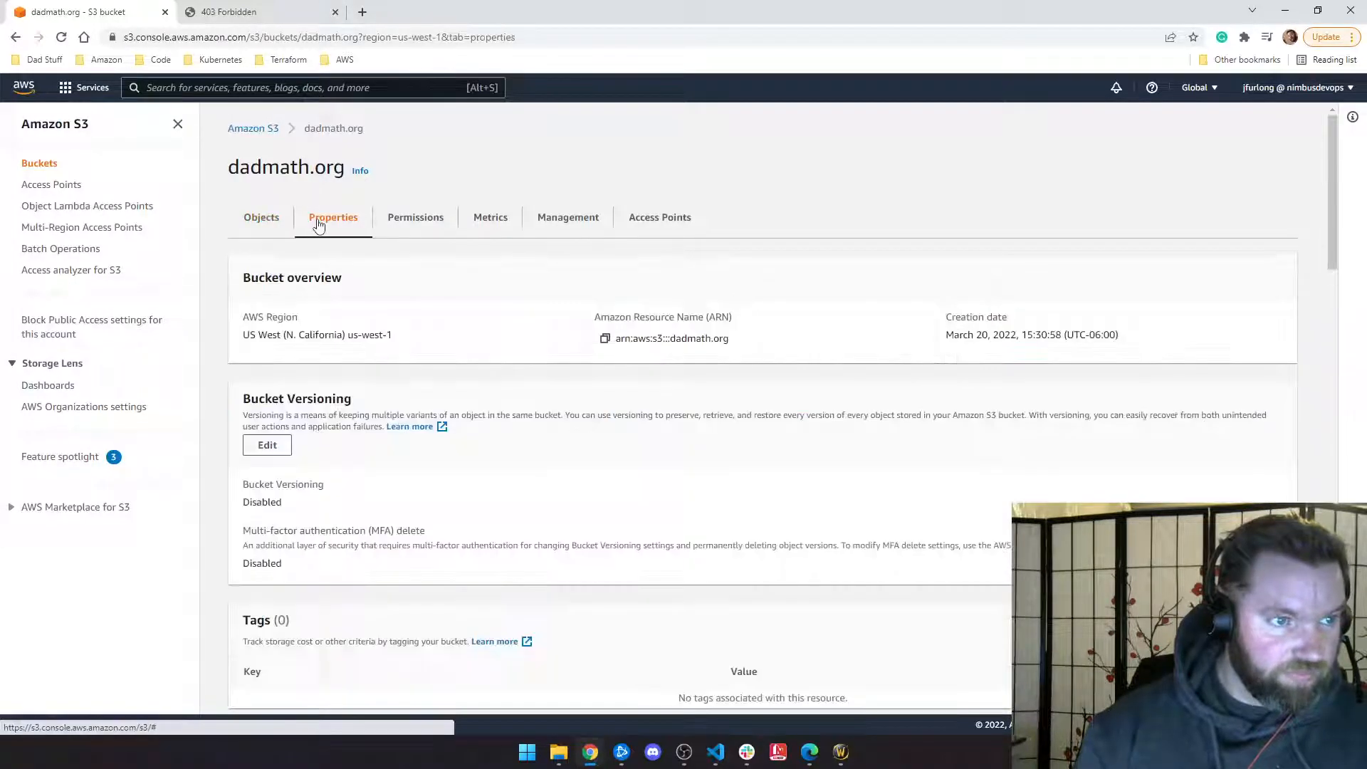
left_click(430, 225)
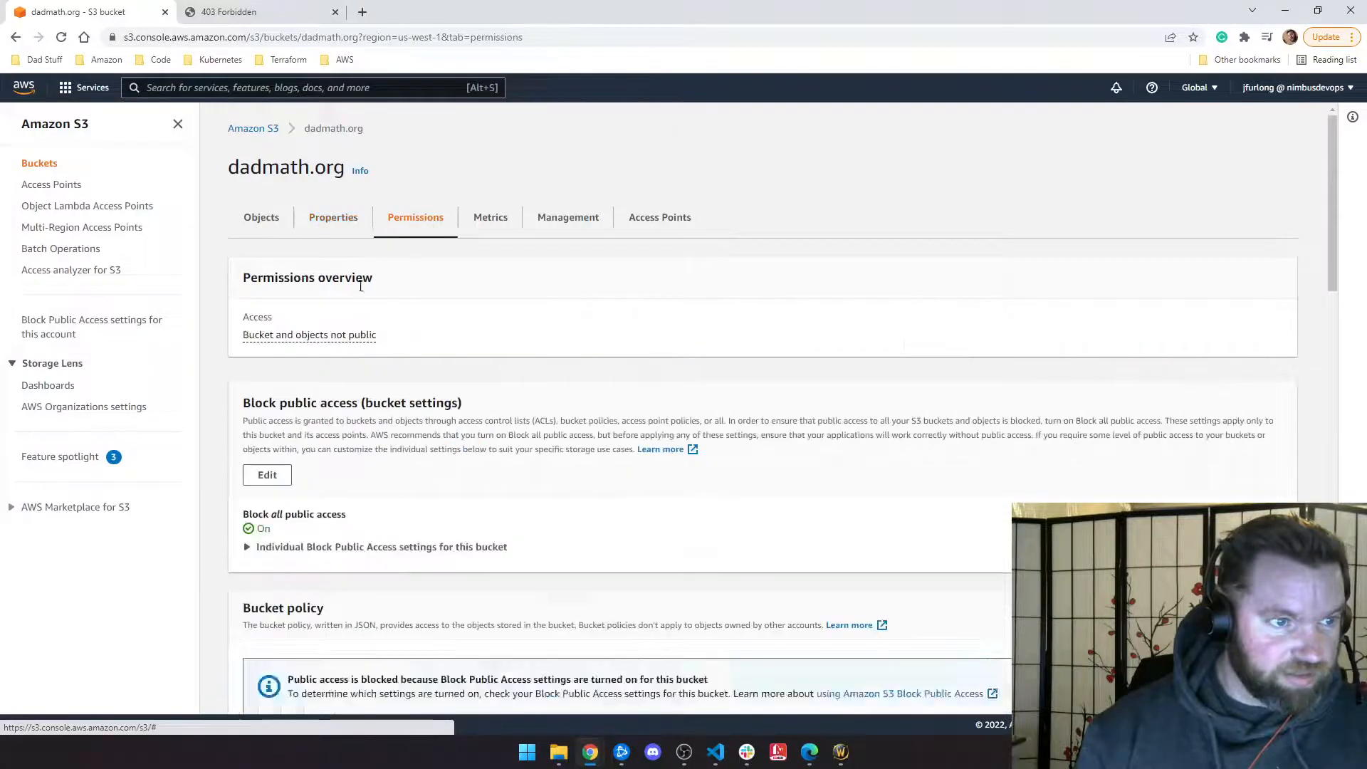
left_click(319, 337)
left_click(585, 336)
scroll(413, 356, "down", 2)
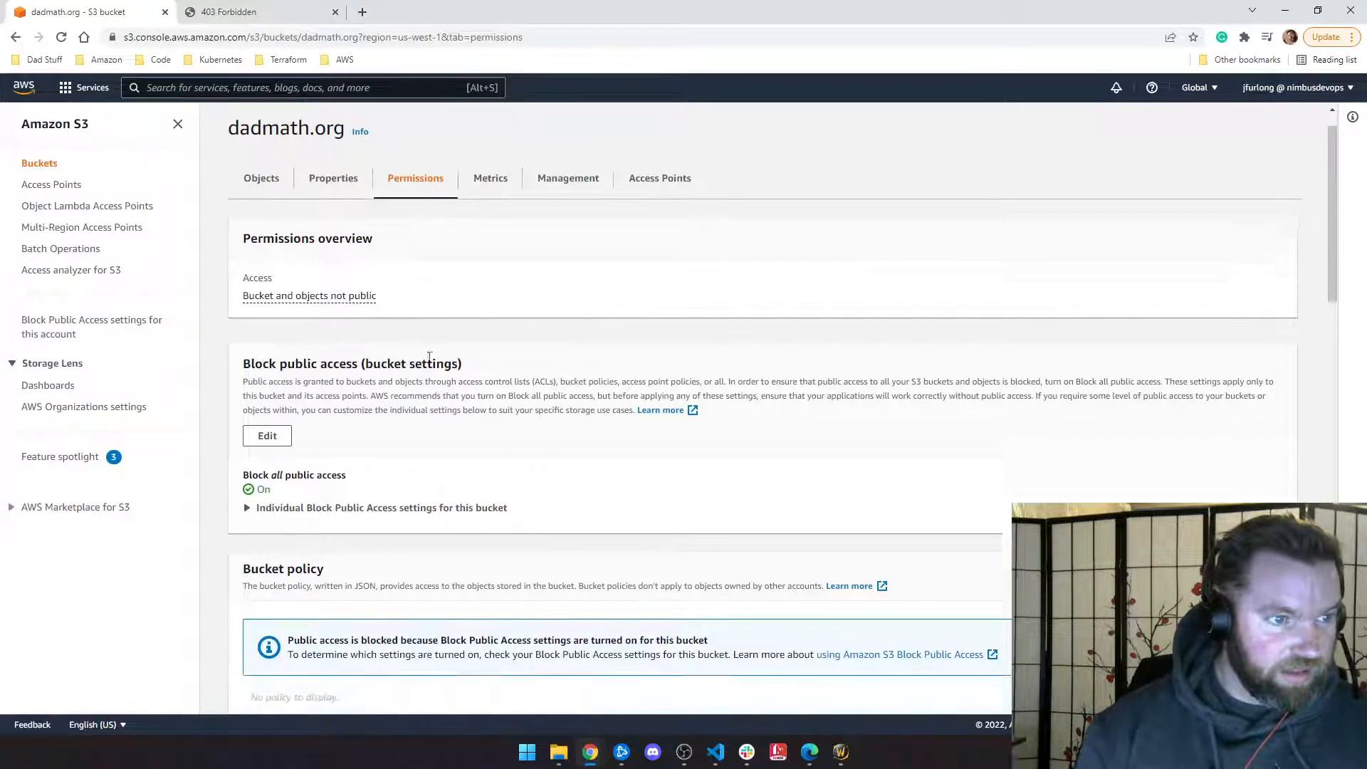
left_click(267, 335)
Step: Uncheck Block all public access and save, entering 'confirm' to approve the change
left_click(247, 336)
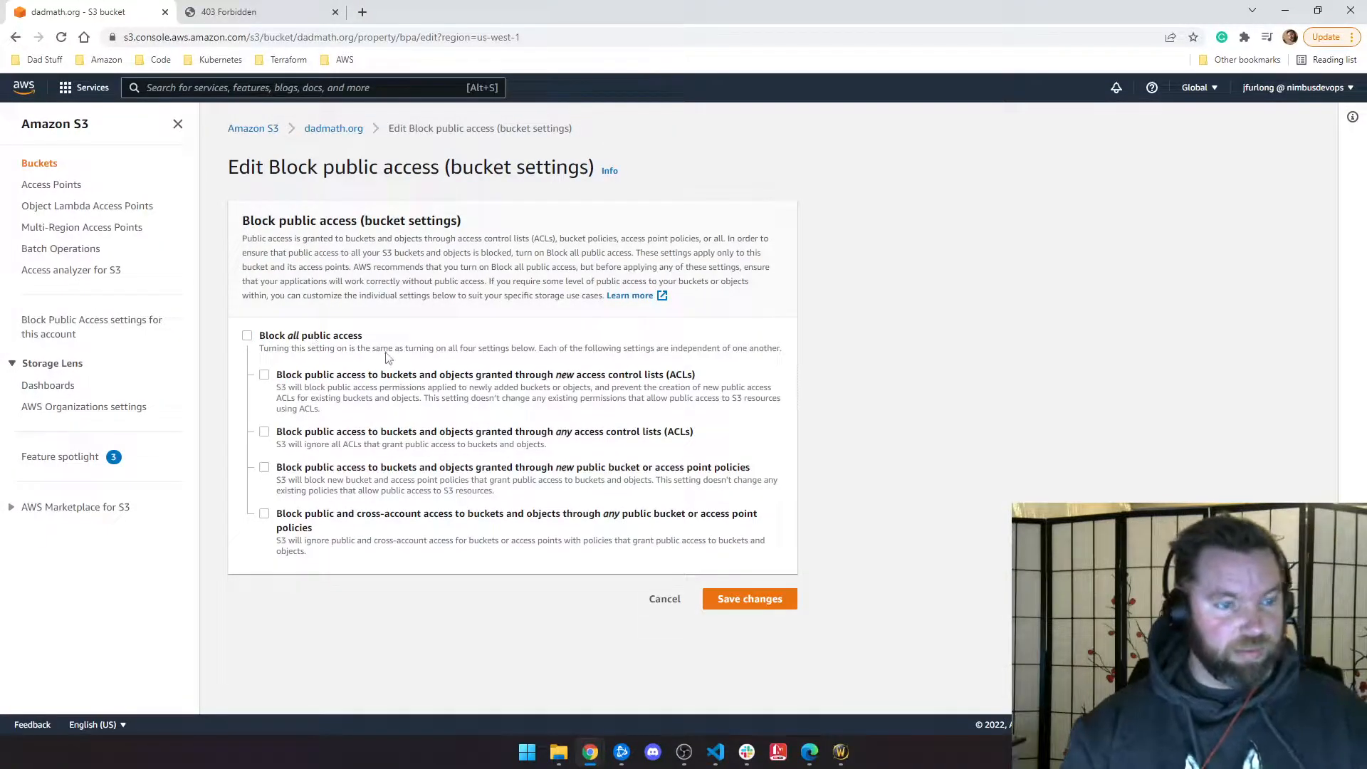
left_click(764, 598)
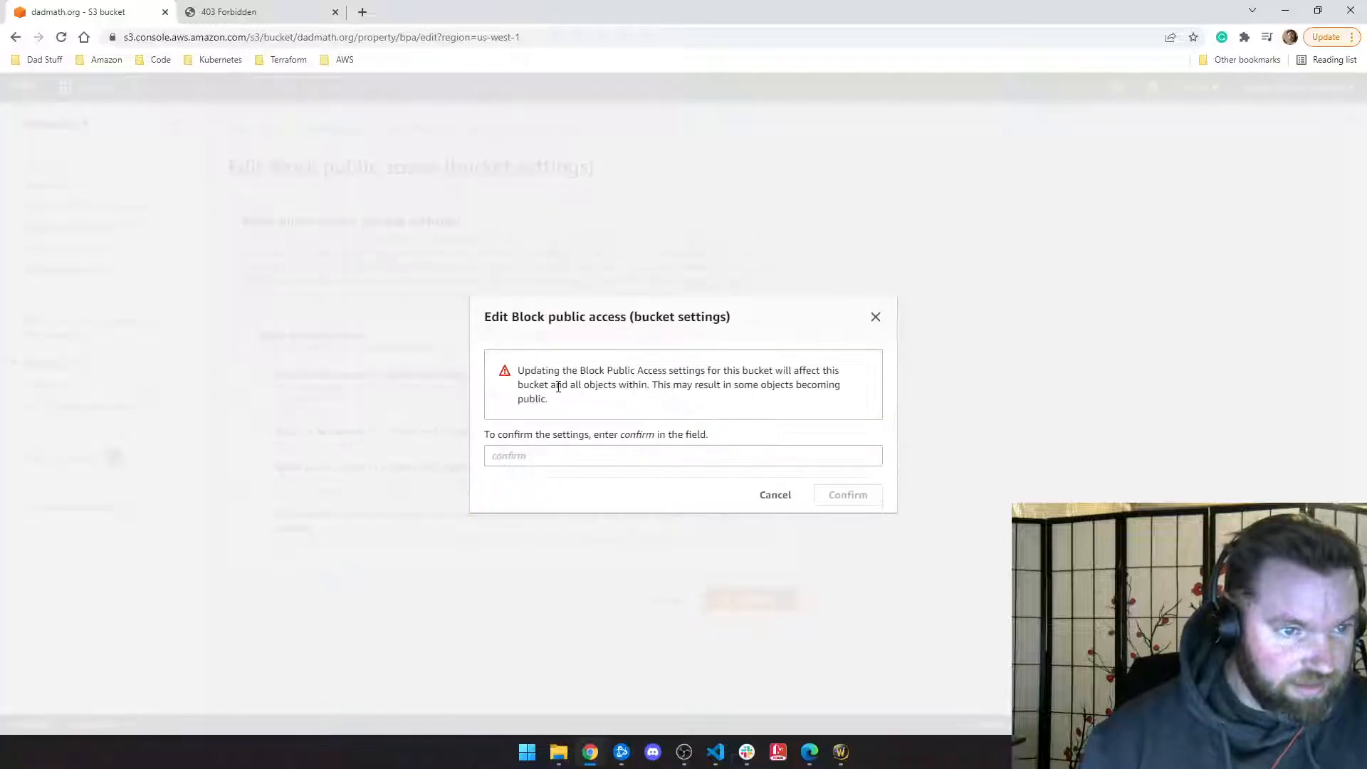
left_click(518, 449)
type("confirm")
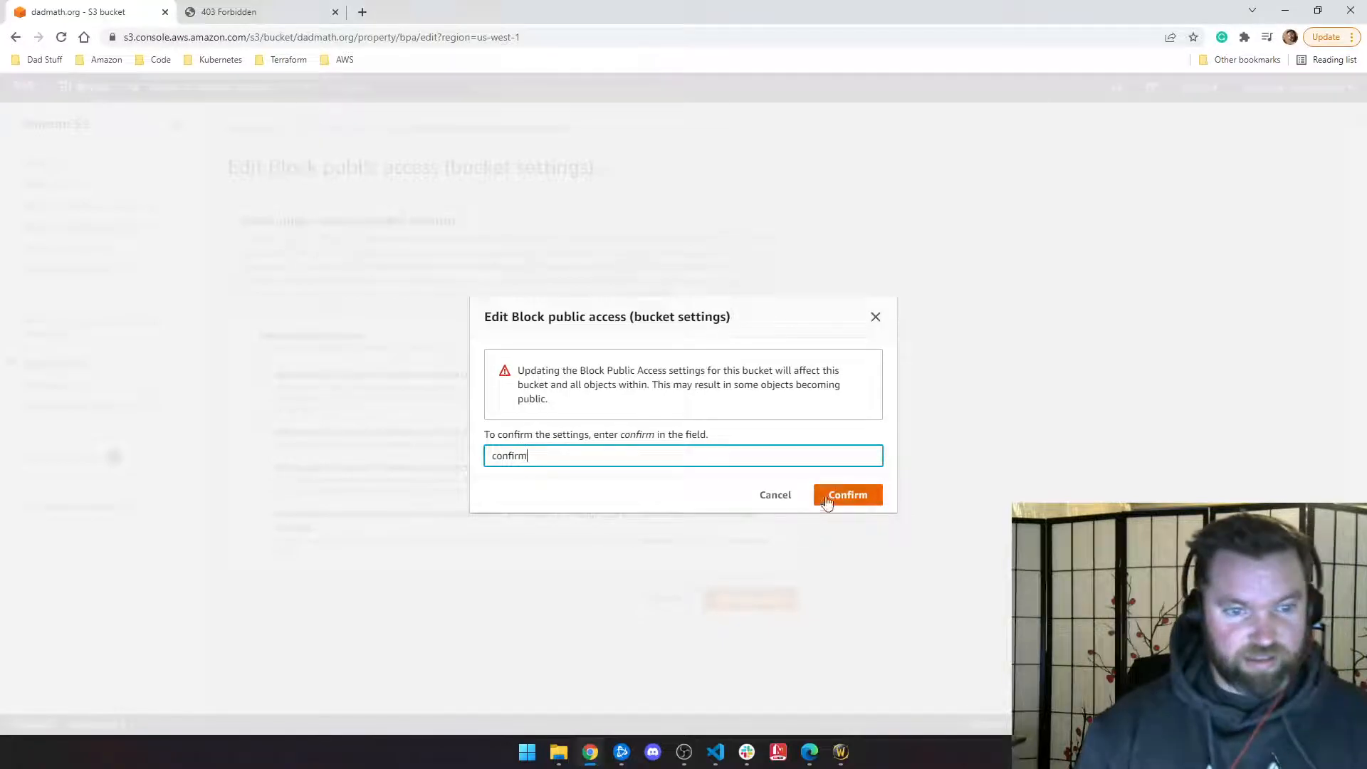
left_click(827, 501)
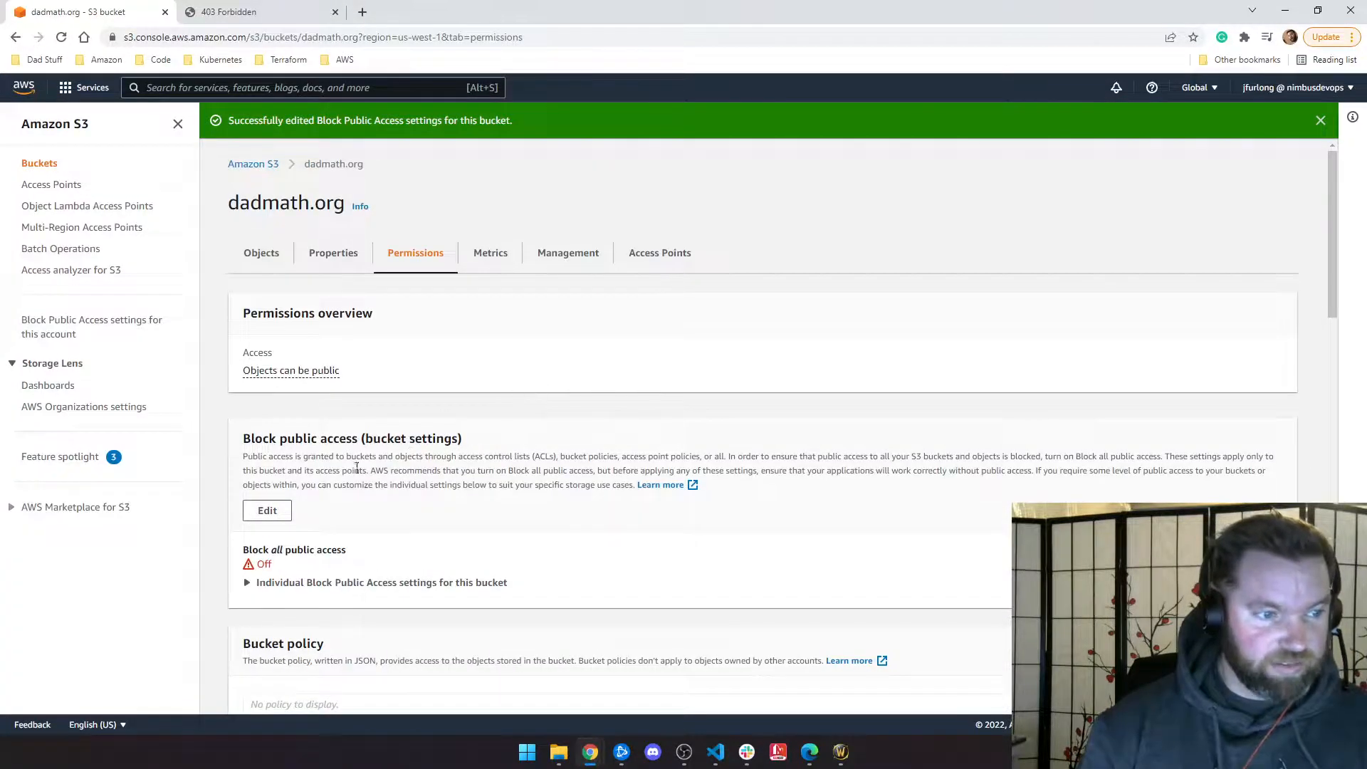
scroll(369, 519, "down", 3)
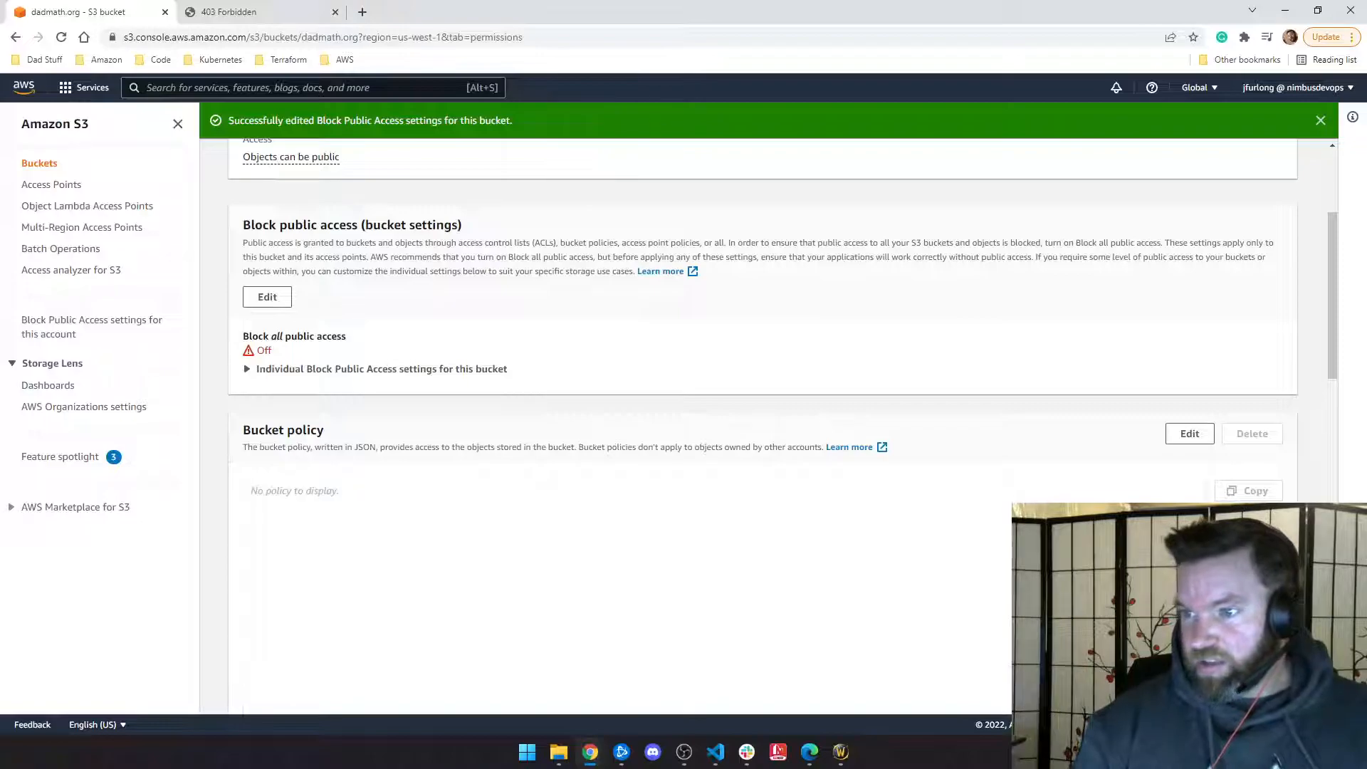
Step: Inspect the bucket policy JSON editor, then return to the dadmath.org Objects list unsaved
left_click(1188, 434)
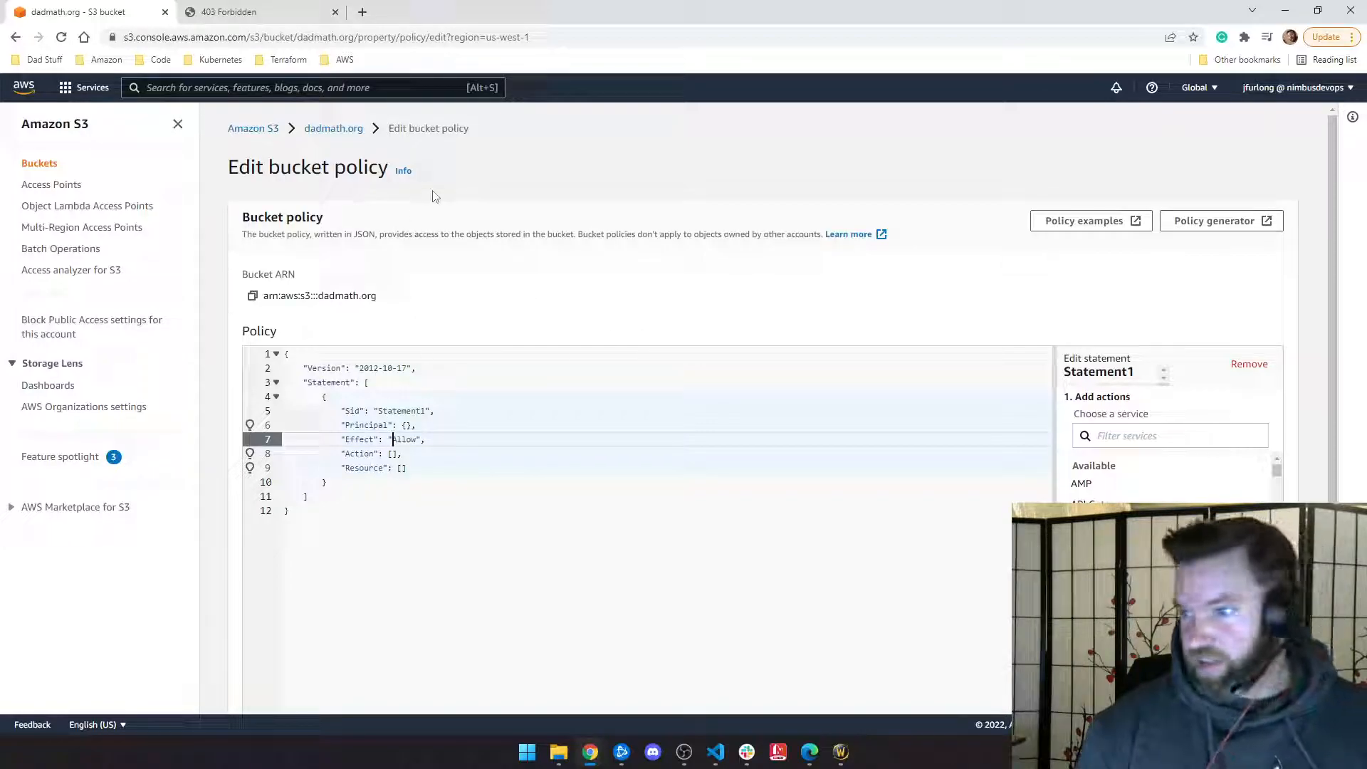
left_click(328, 128)
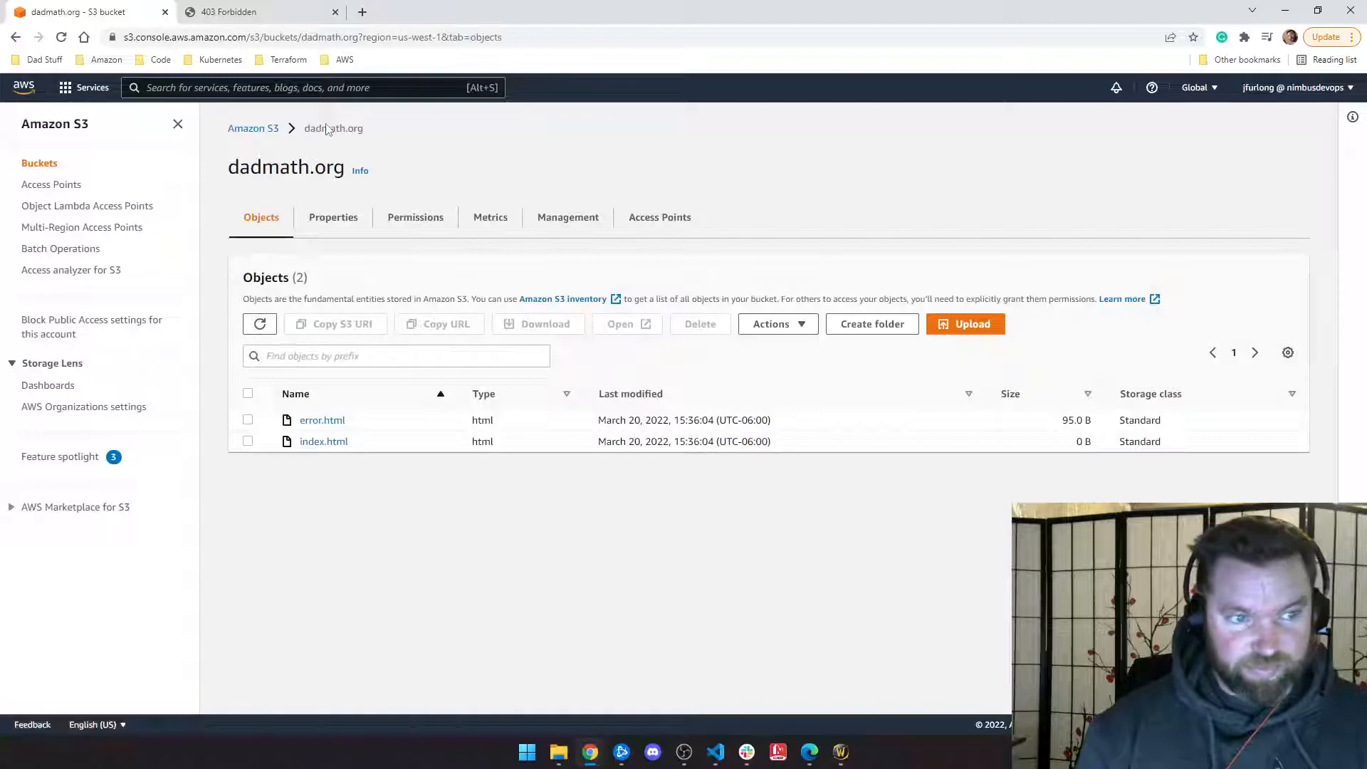
Step: Reload the website endpoint tab repeatedly, still 403 Forbidden, then return to the S3 bucket list
left_click(256, 128)
left_click(239, 13)
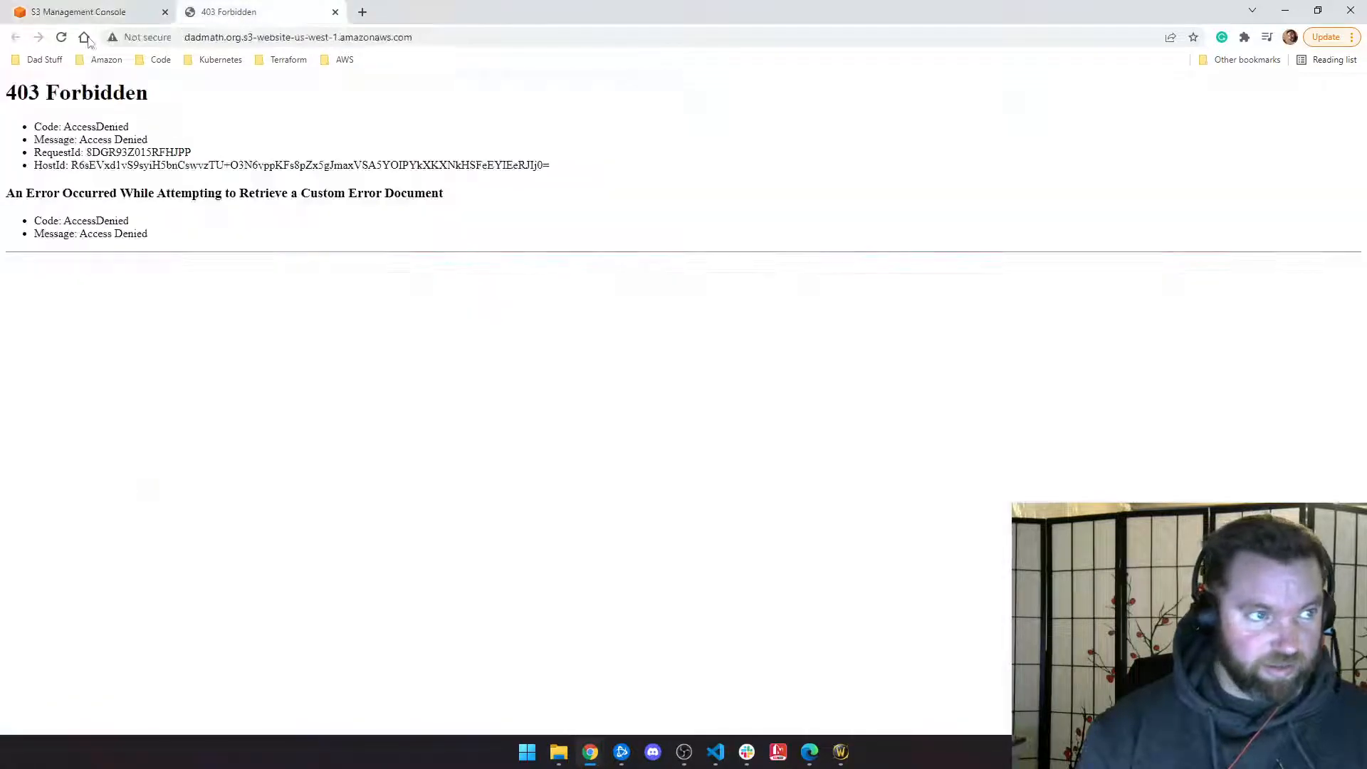
left_click(60, 40)
left_click(62, 40)
left_click(62, 39)
left_click(62, 37)
left_click(61, 38)
left_click(62, 38)
left_click(61, 38)
left_click(62, 37)
left_click(61, 38)
left_click(62, 38)
left_click(87, 8)
left_click(213, 12)
left_click(93, 11)
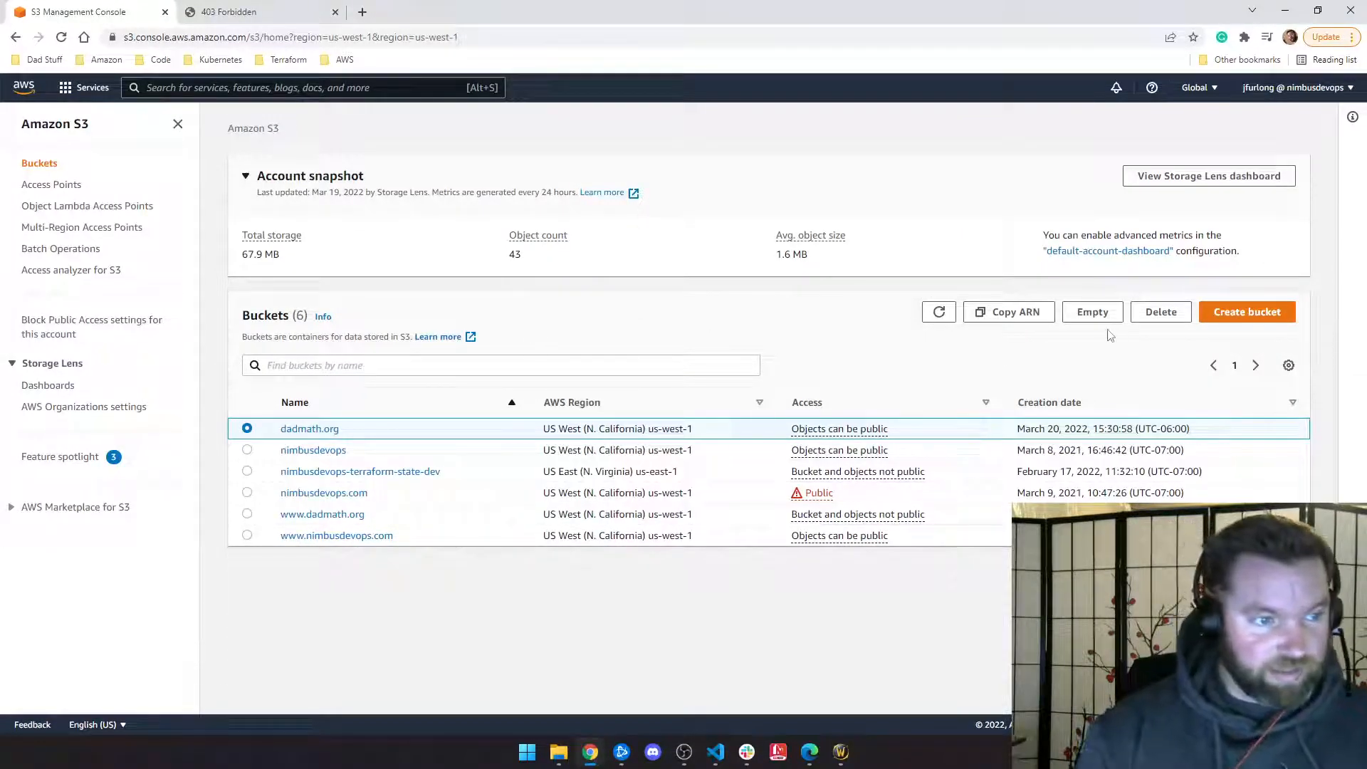
left_click(322, 516)
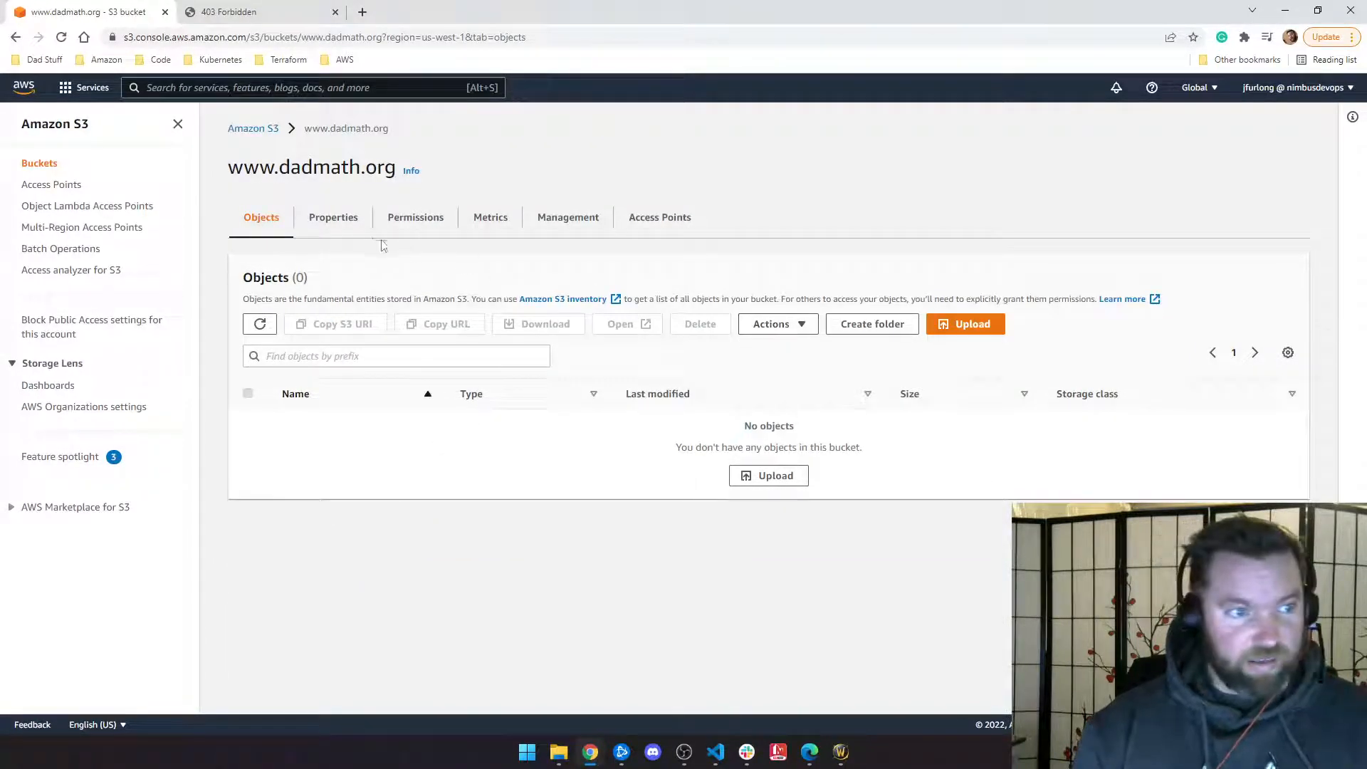
left_click(333, 217)
scroll(458, 420, "down", 8)
scroll(458, 410, "down", 15)
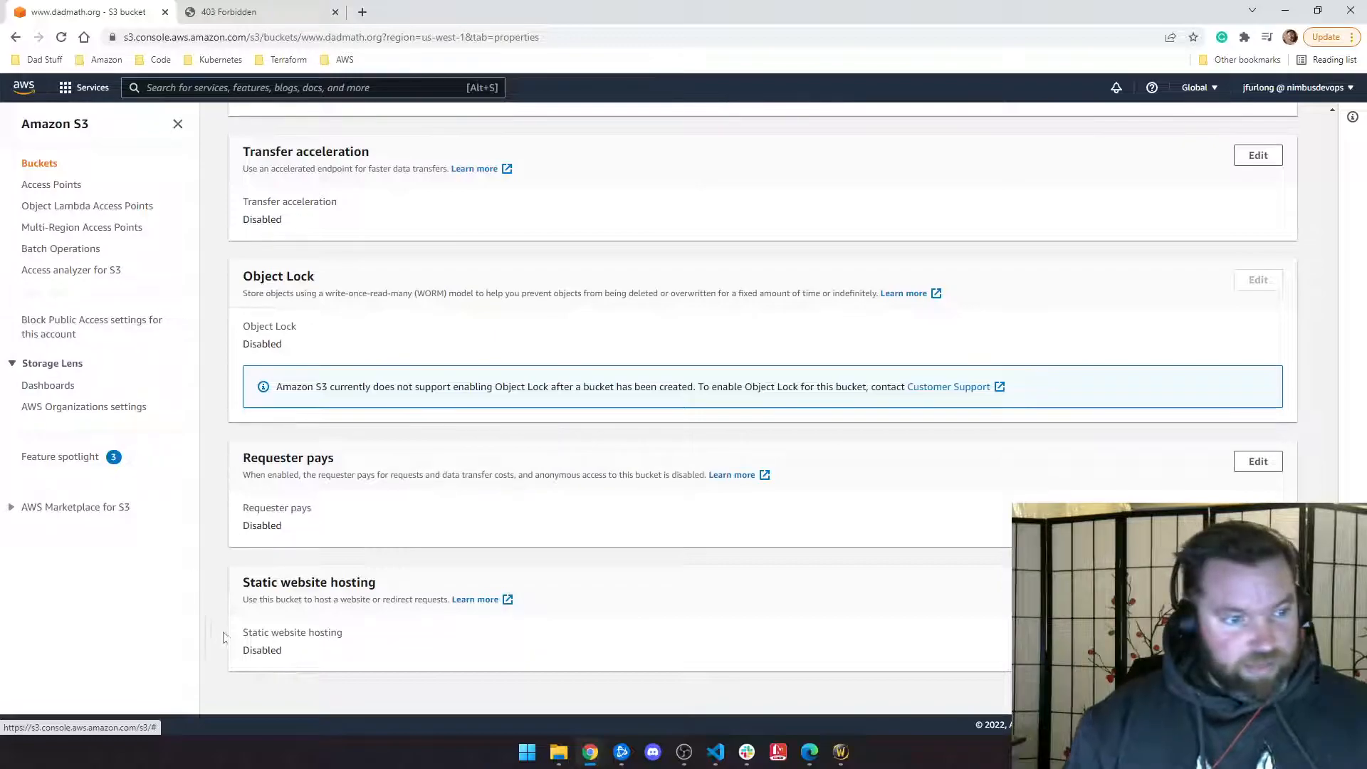
left_click(1258, 586)
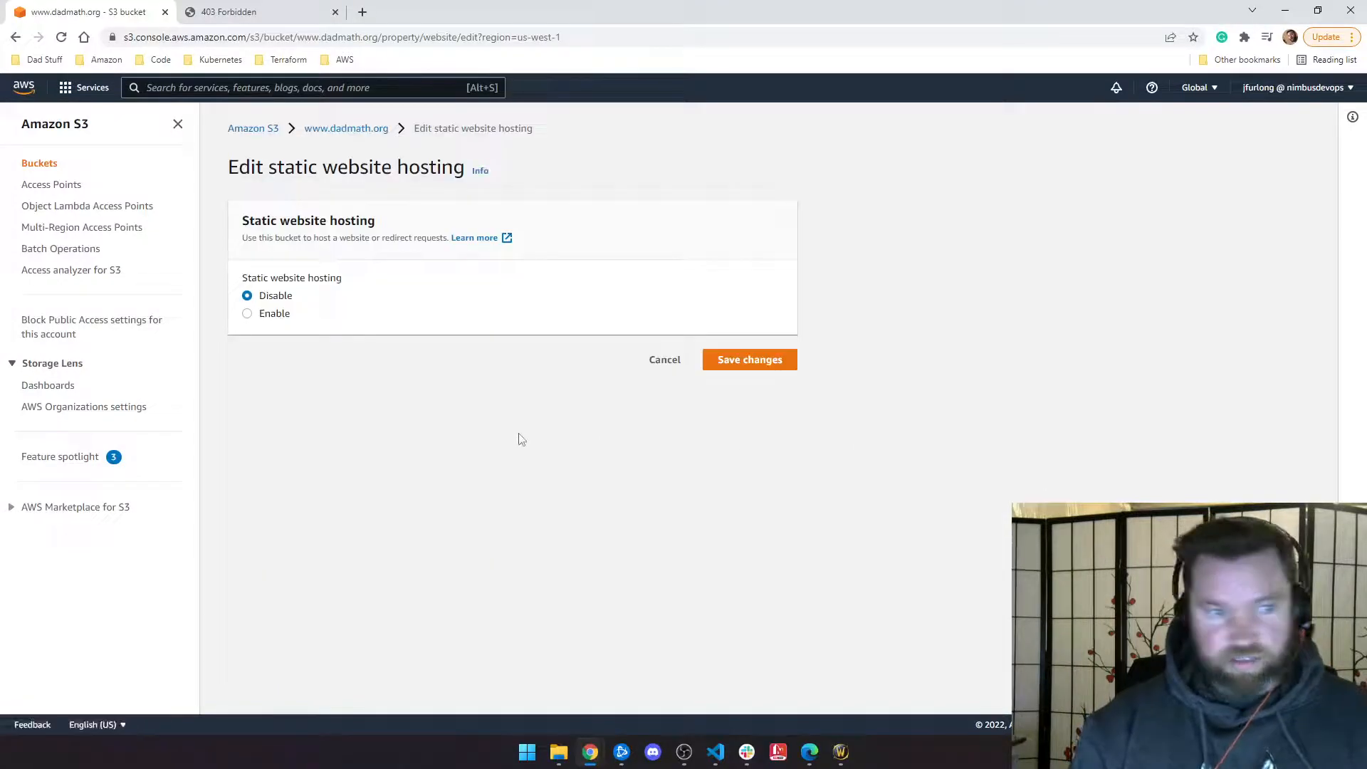
left_click(262, 315)
scroll(347, 369, "down", 1)
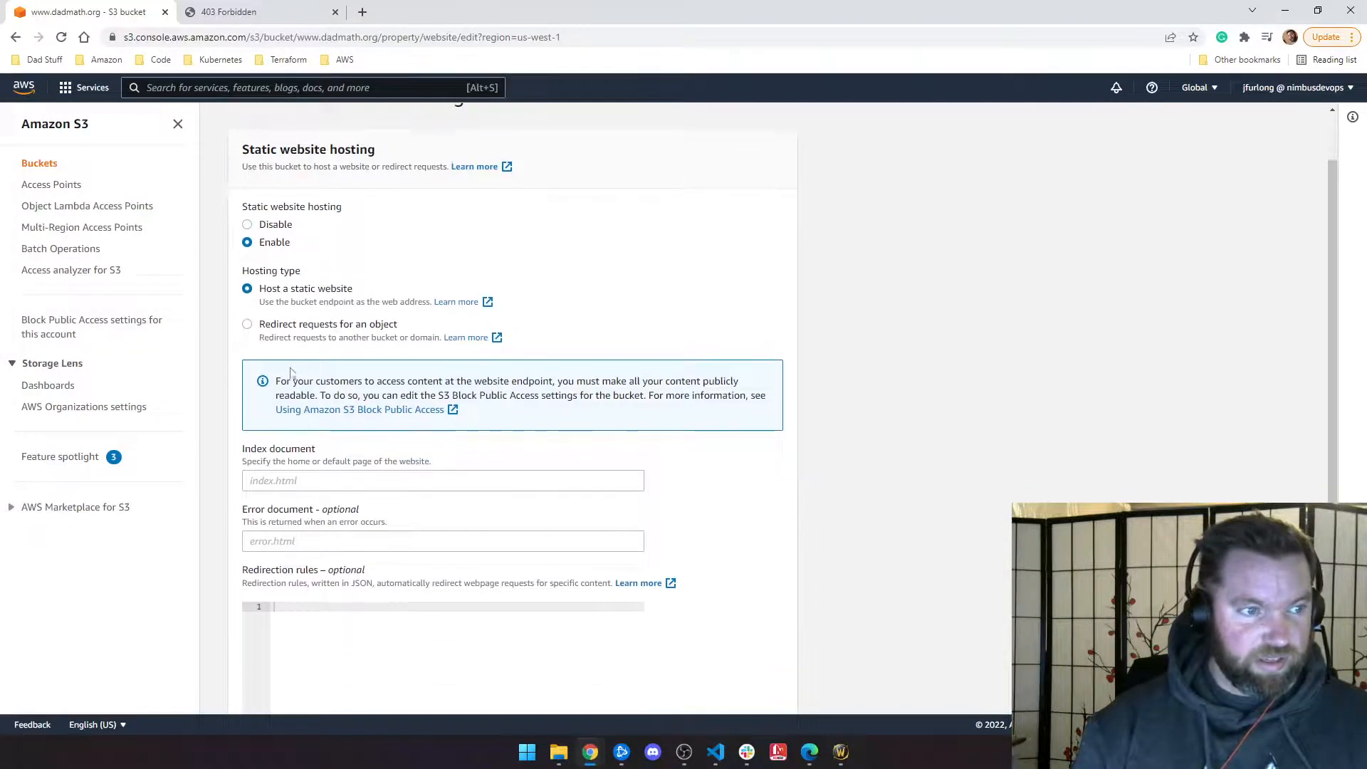
left_click(258, 329)
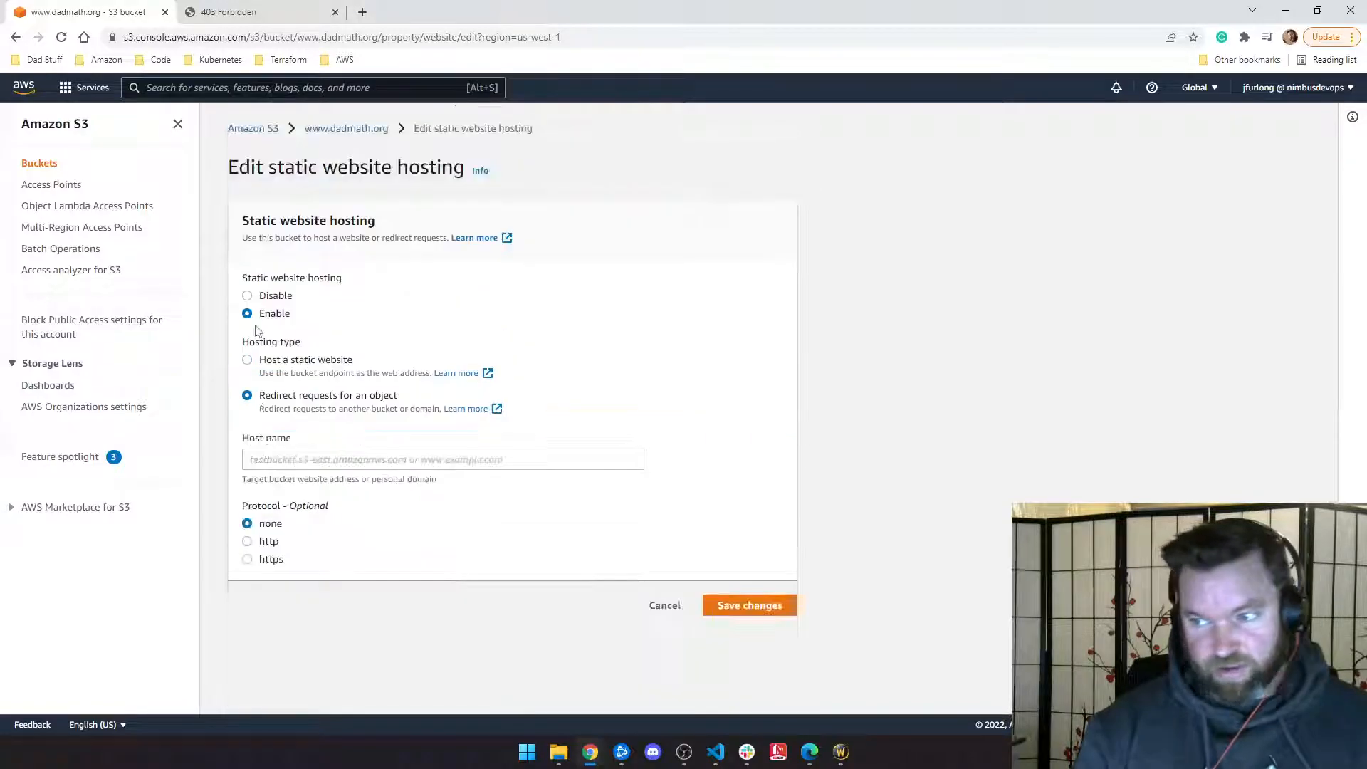
left_click(278, 463)
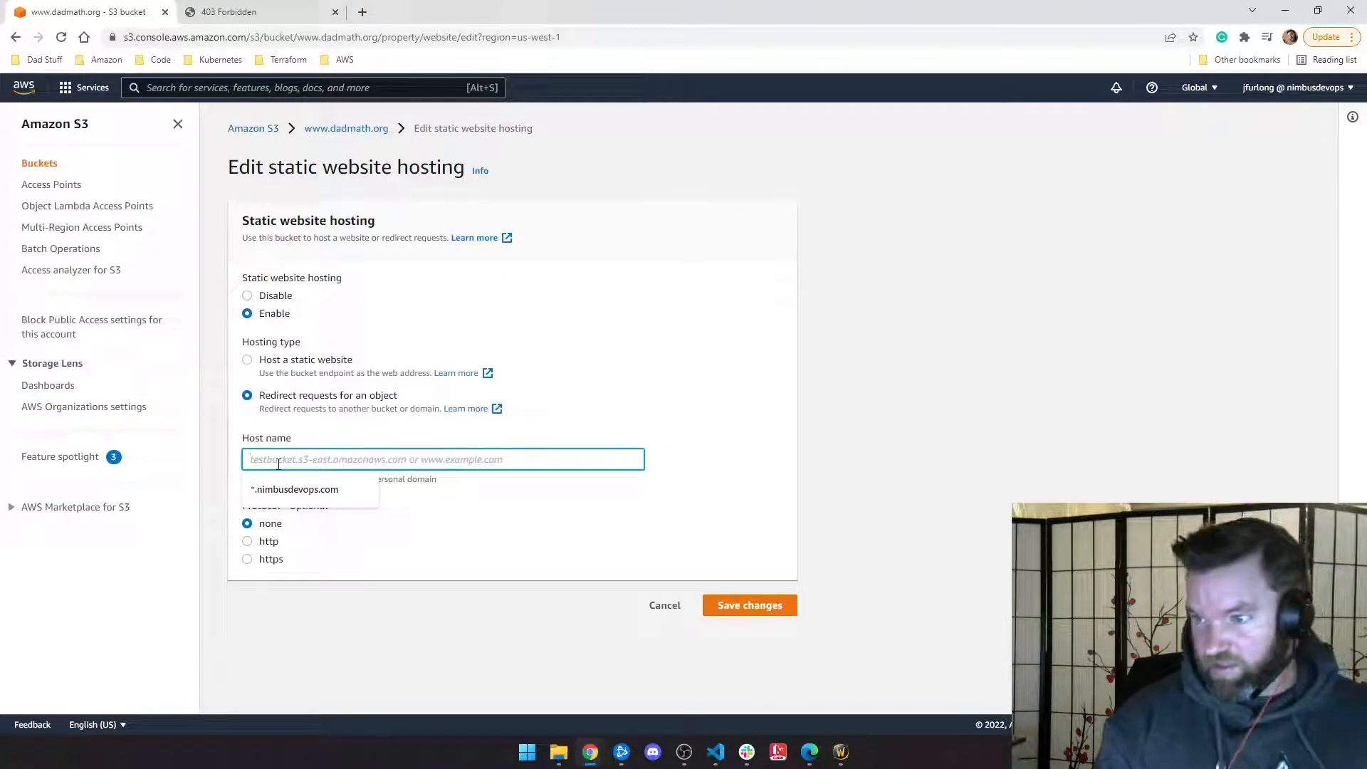
type("dadmath.org")
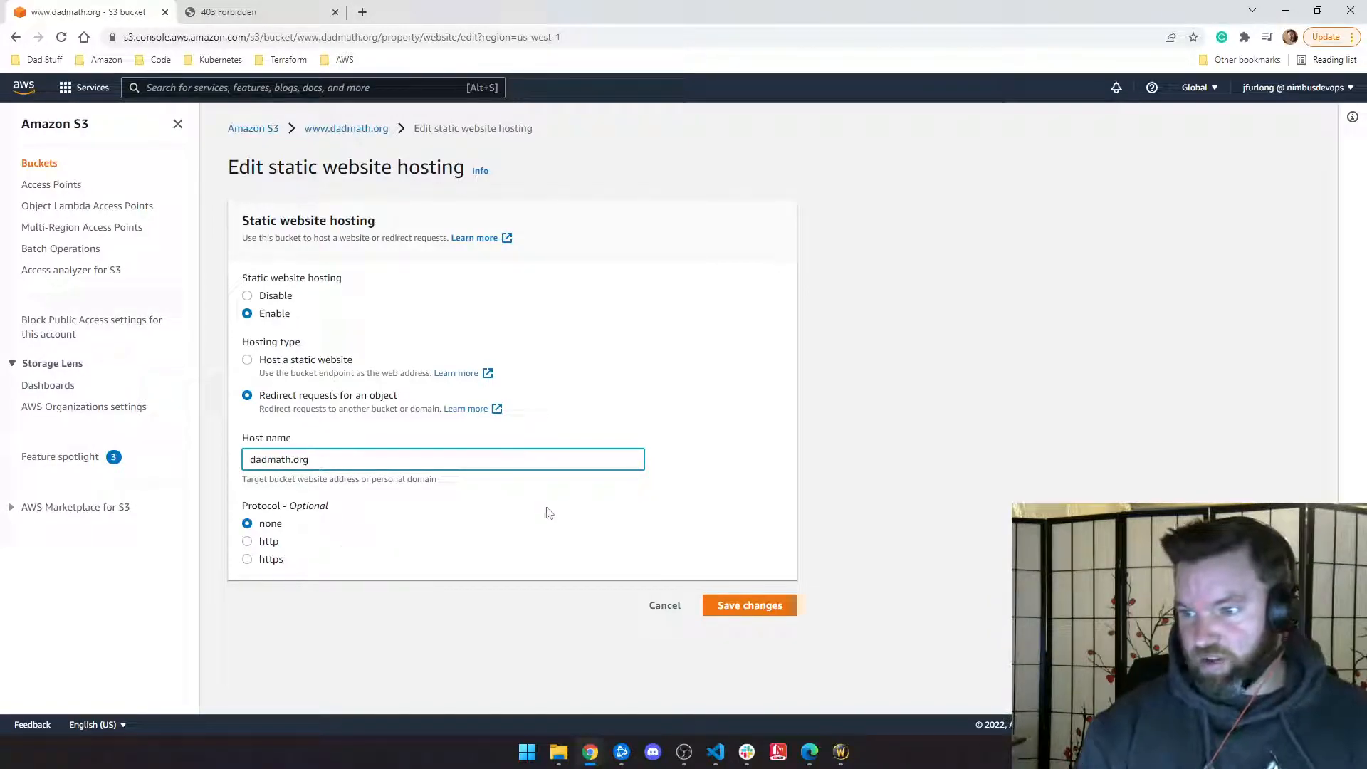
left_click(251, 543)
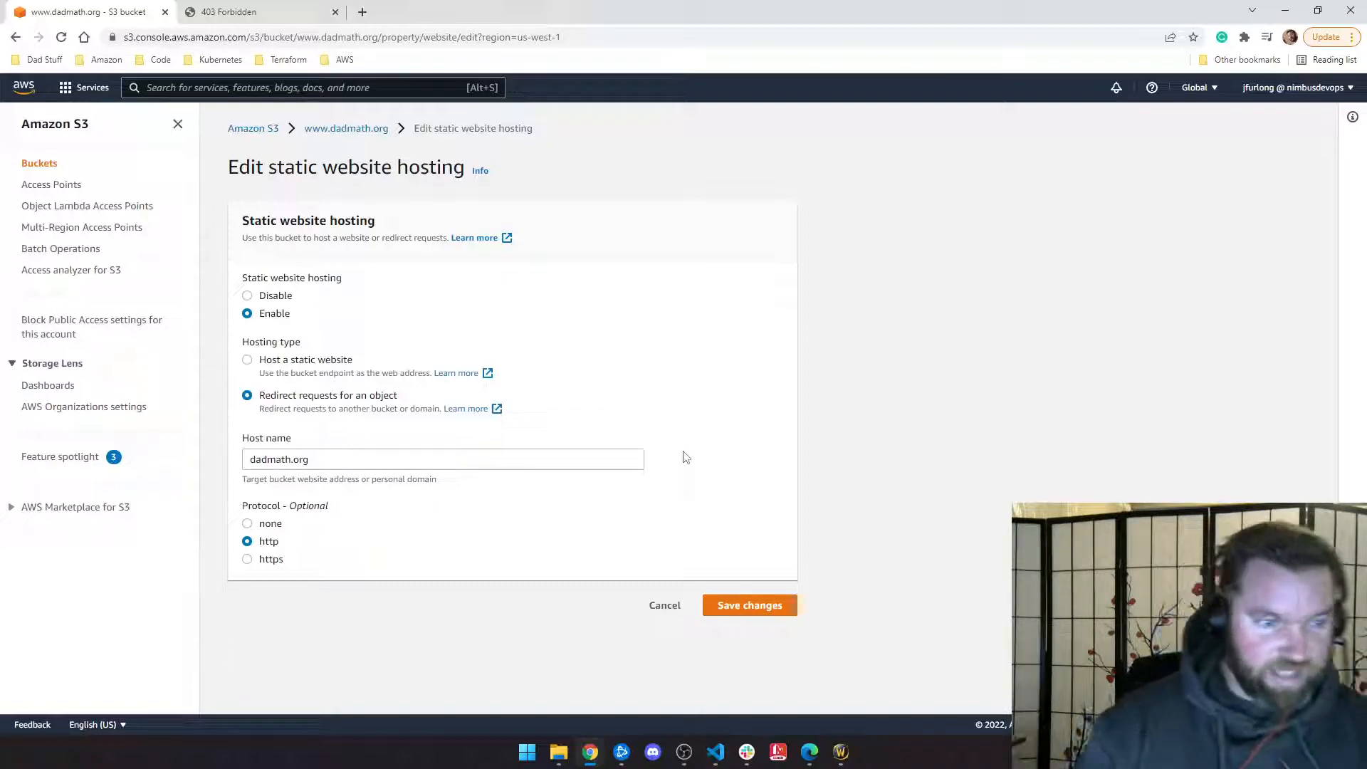
left_click(750, 605)
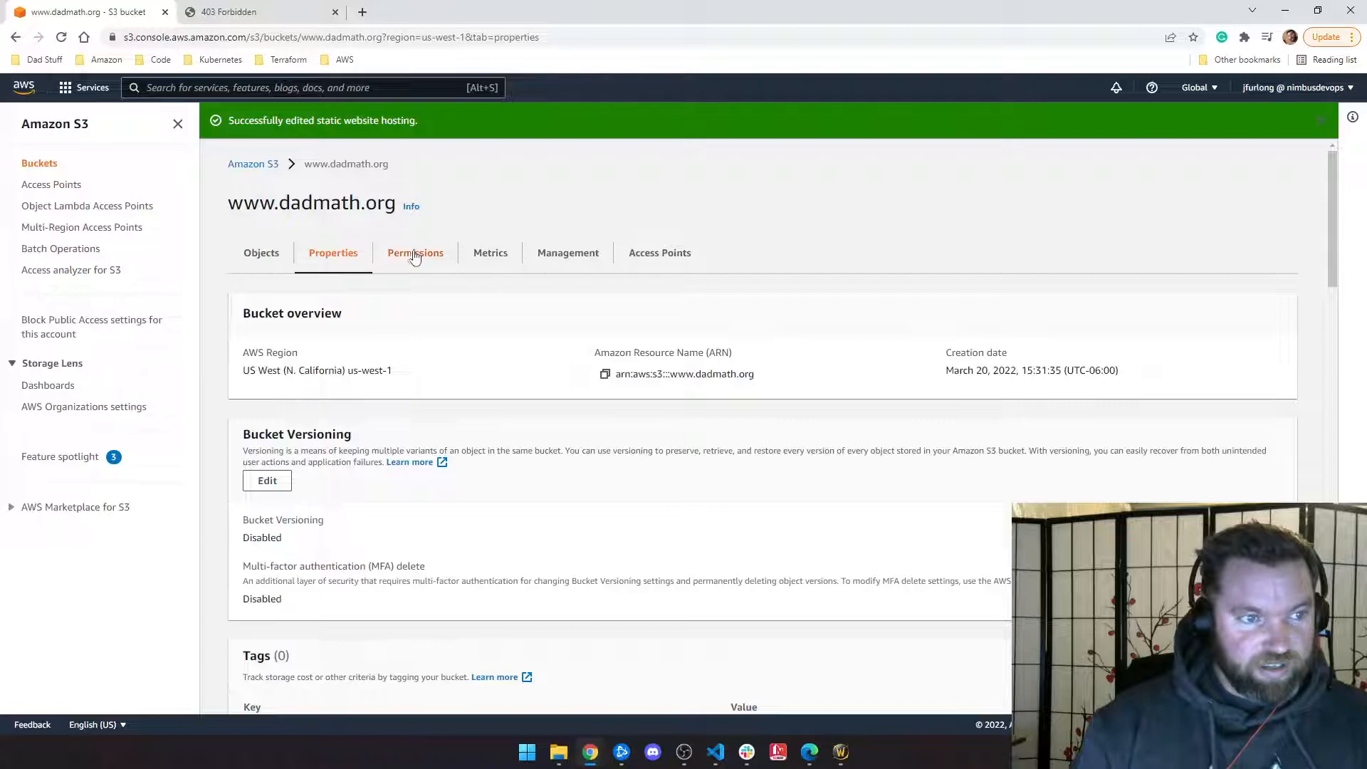
Step: Reload the 403 endpoint tab, then load plain dadmath.org, which can't be reached
left_click(246, 13)
left_click(61, 37)
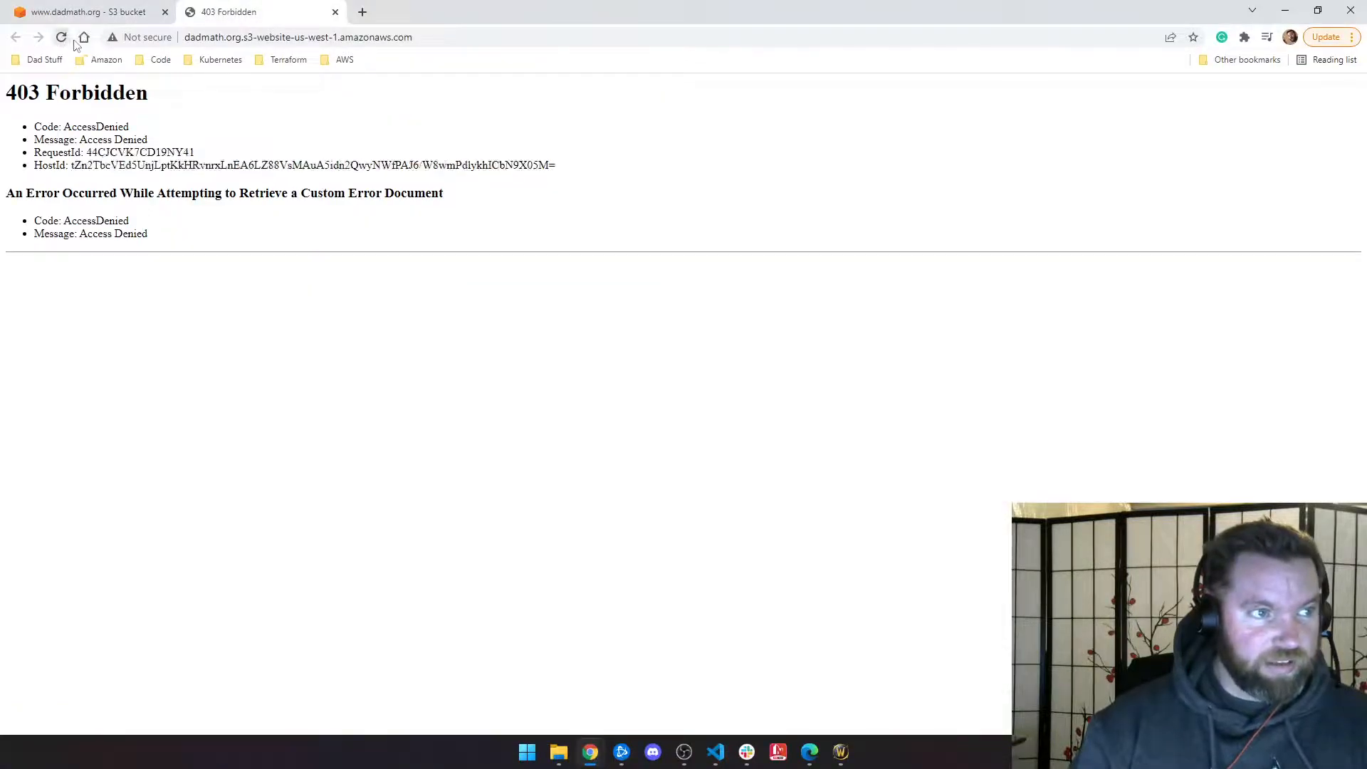
left_click(61, 37)
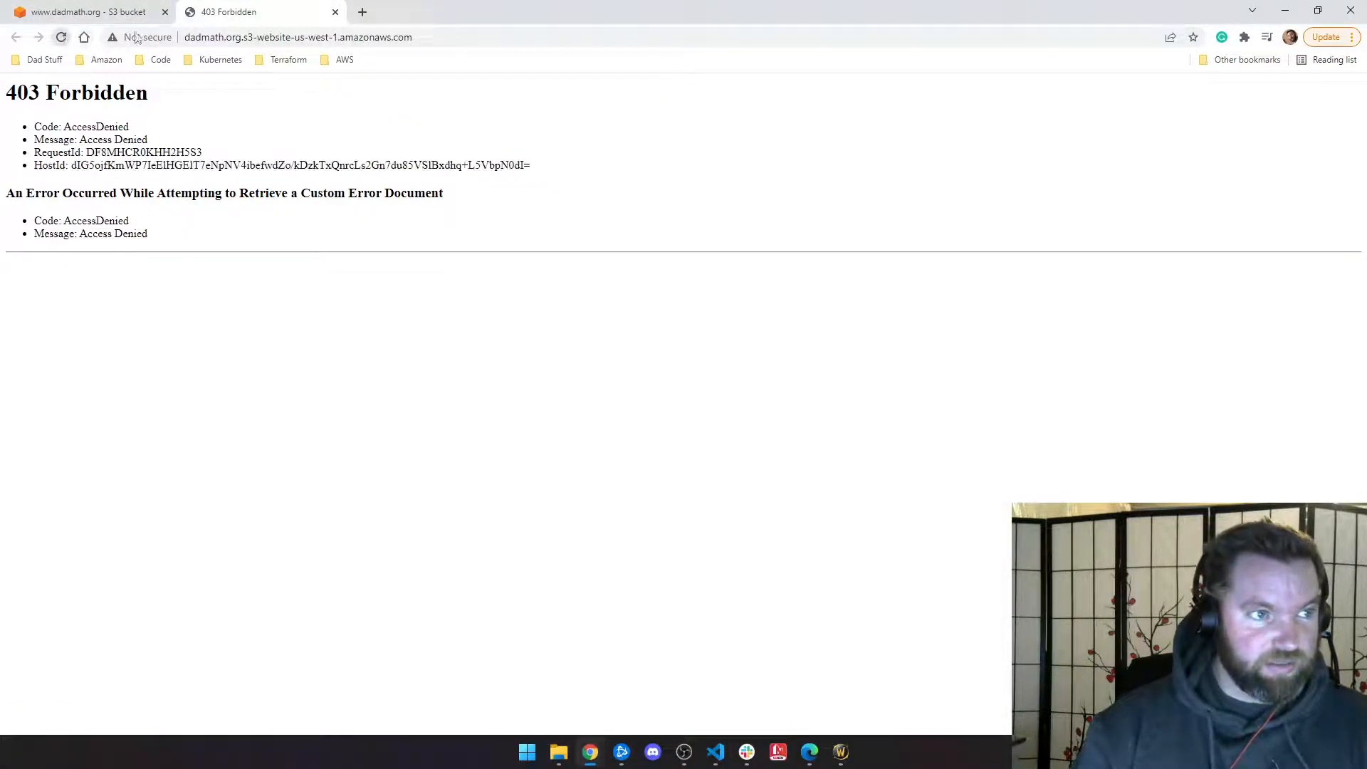
left_click(245, 37)
left_click_drag(413, 37, 257, 37)
key("BackSpace")
key("BackSpace")
key("BackSpace")
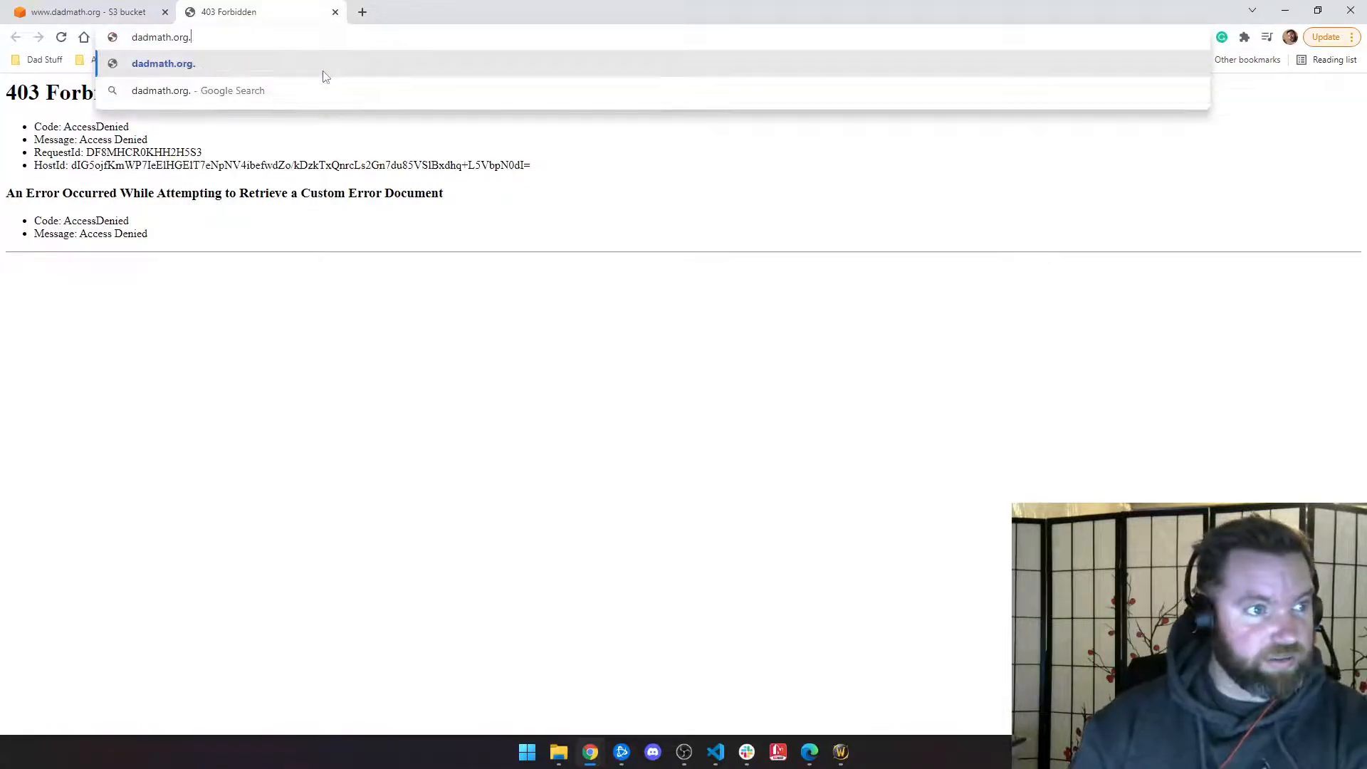
key("Return")
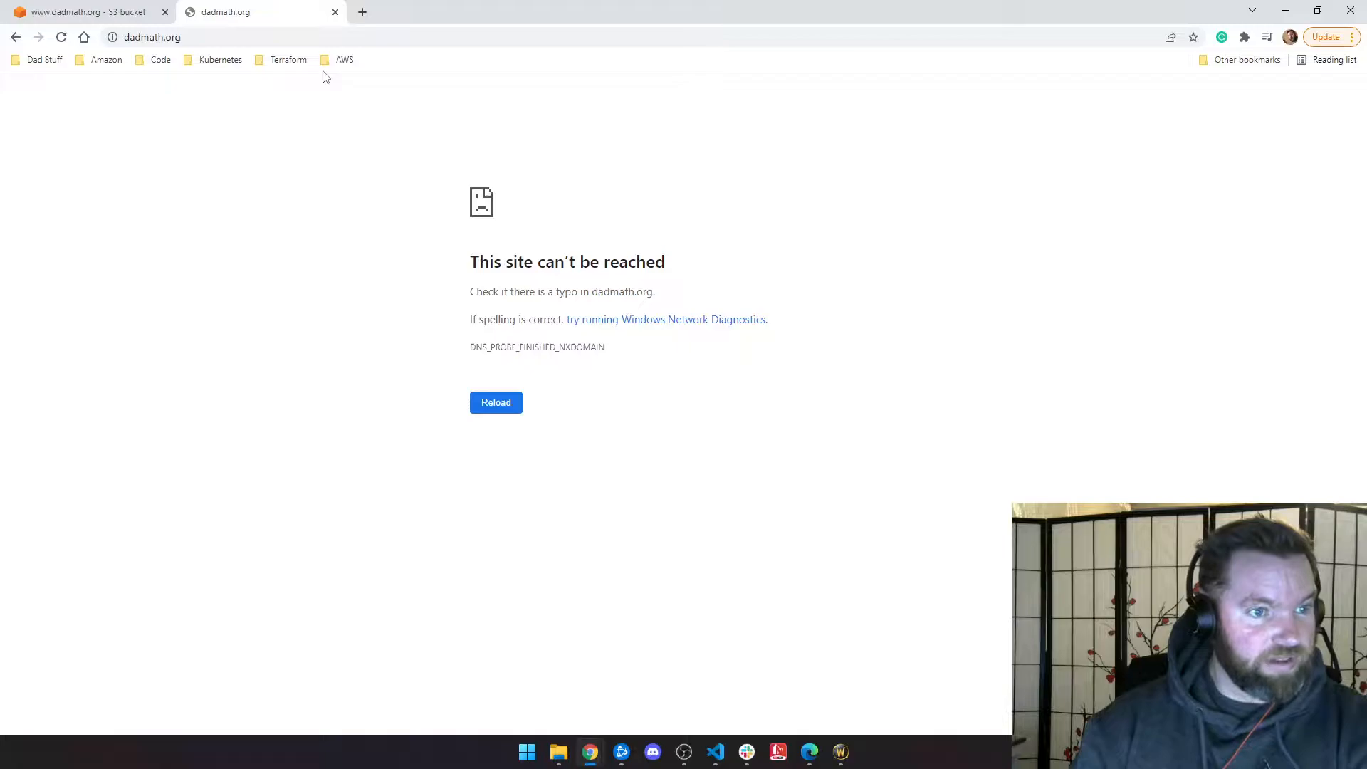
left_click(135, 40)
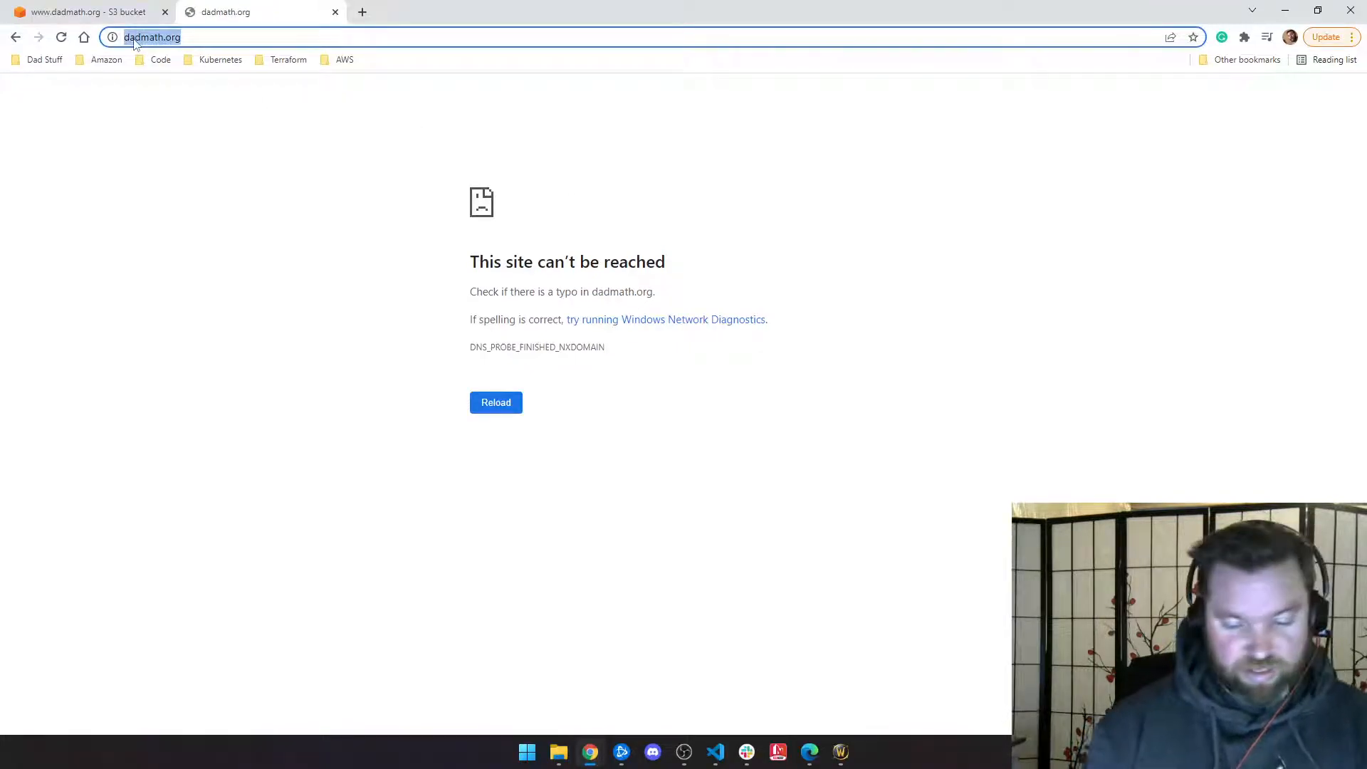
key("Home")
type("www.")
key("Return")
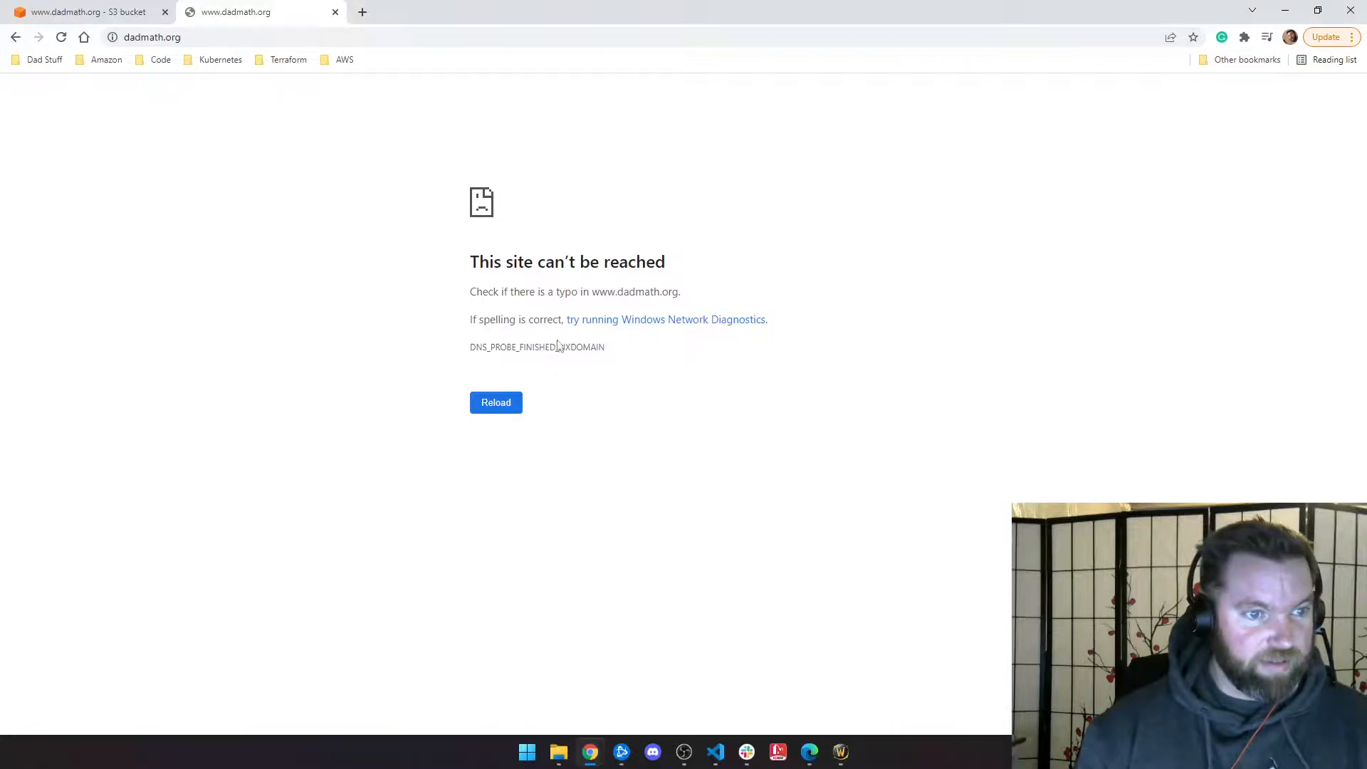
left_click(114, 15)
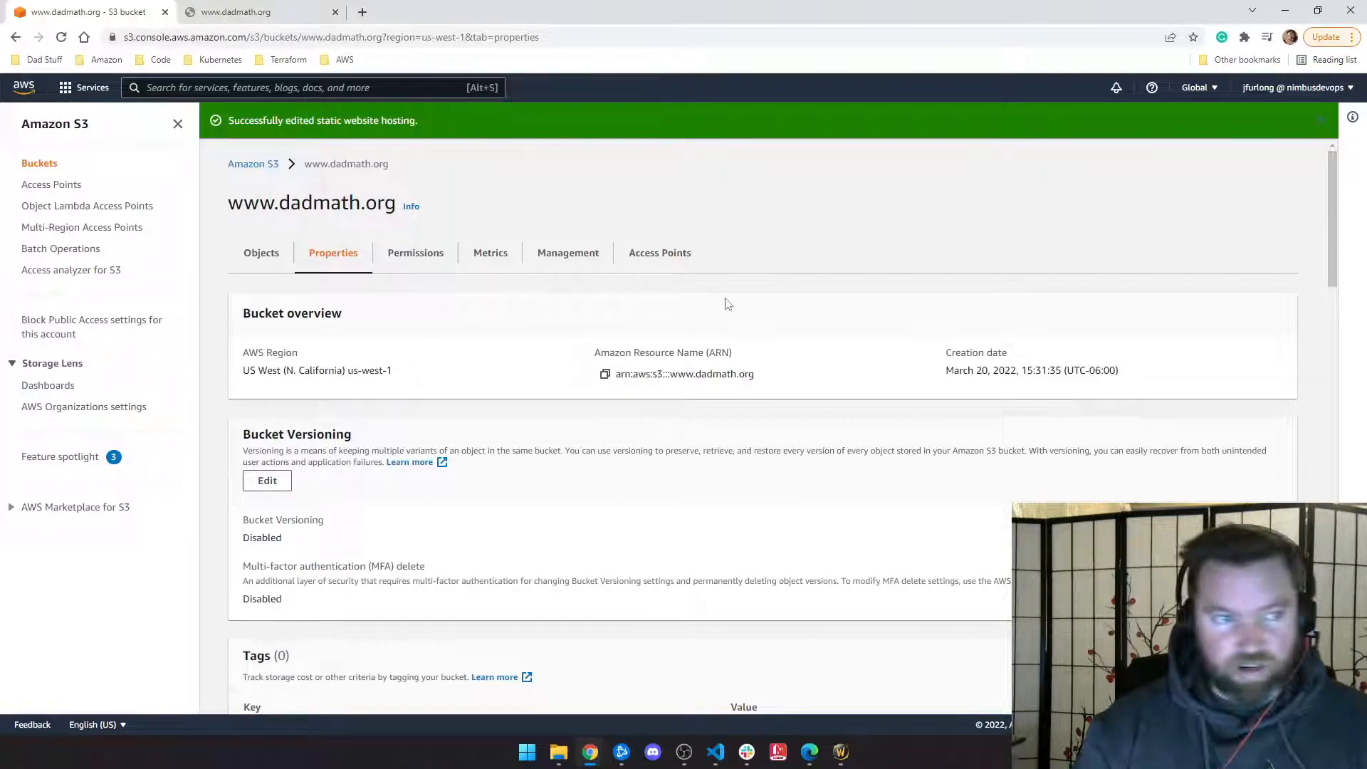
scroll(363, 448, "down", 9)
scroll(363, 447, "down", 12)
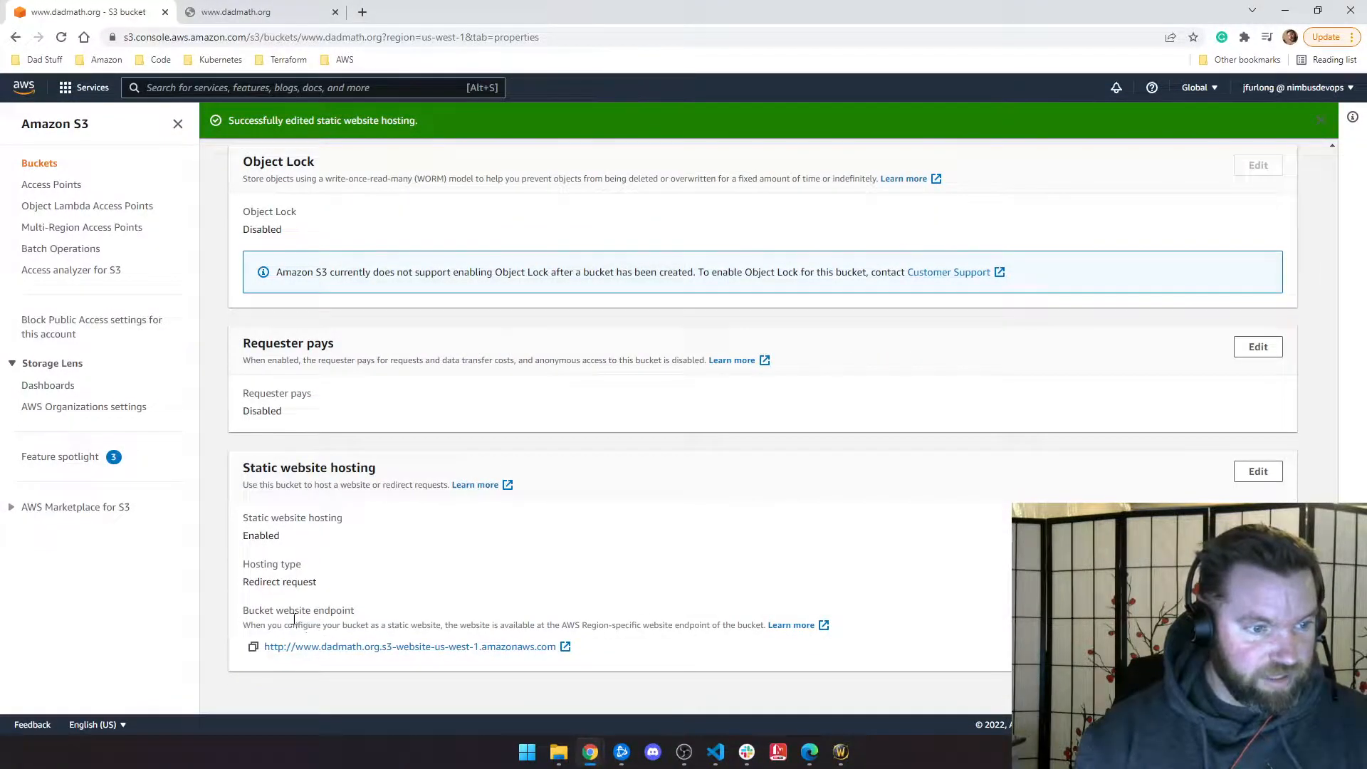
left_click(1257, 471)
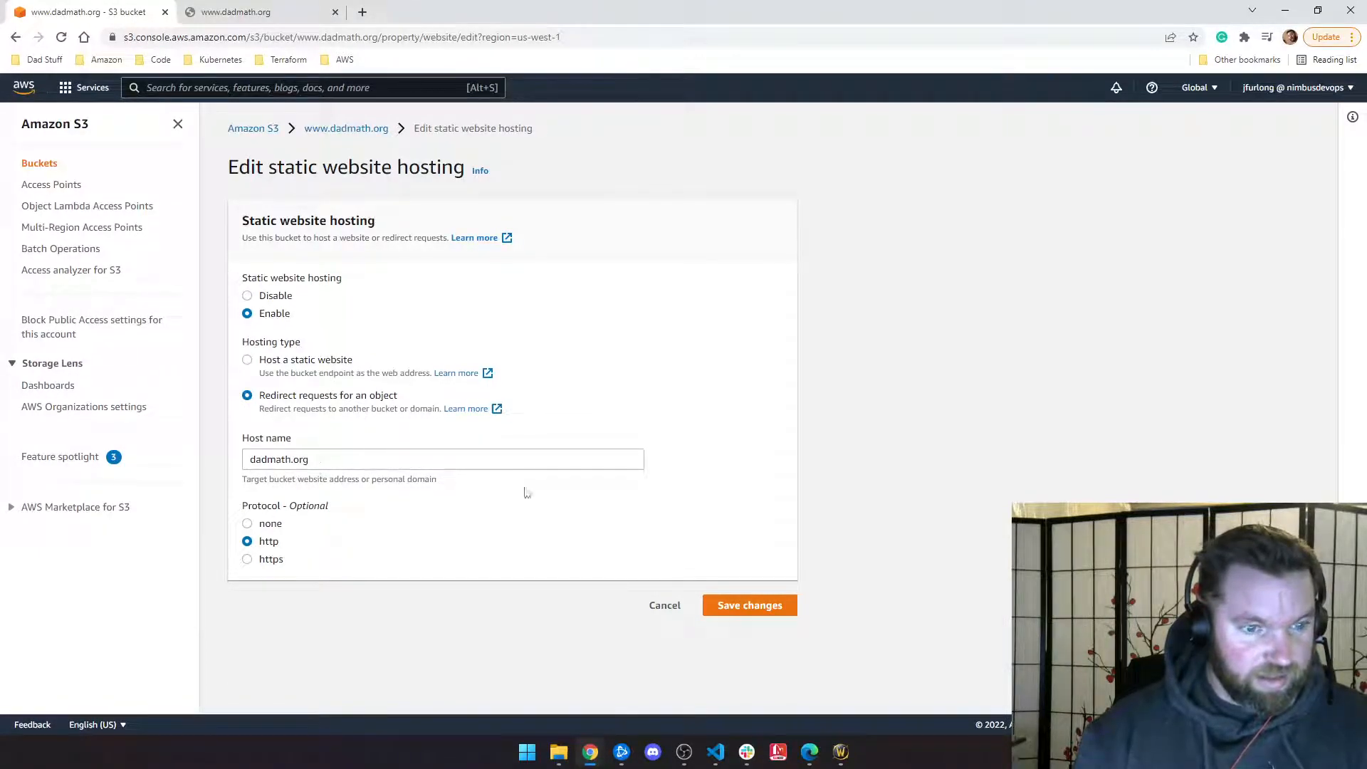
left_click(744, 605)
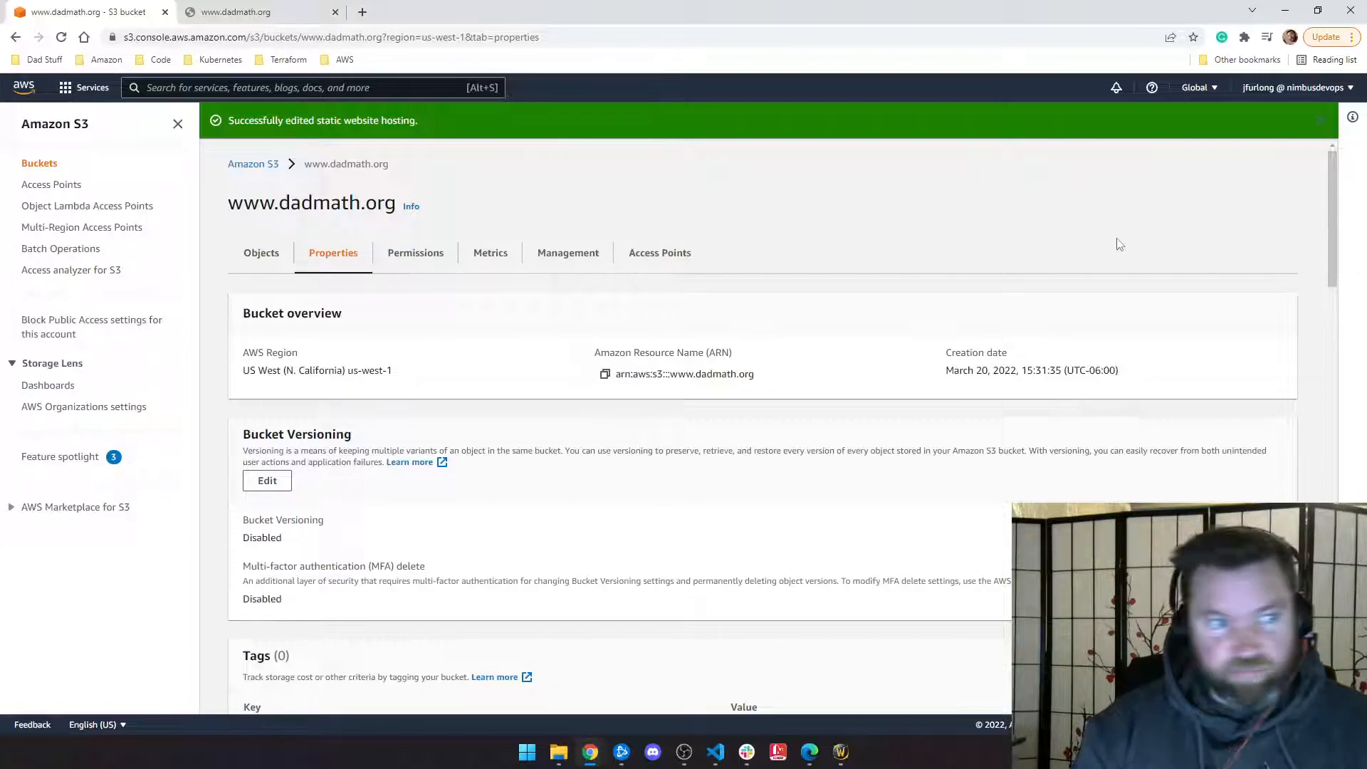
Step: Go back to all buckets, open dadmath.org, and check the actions available for its two objects
left_click(253, 163)
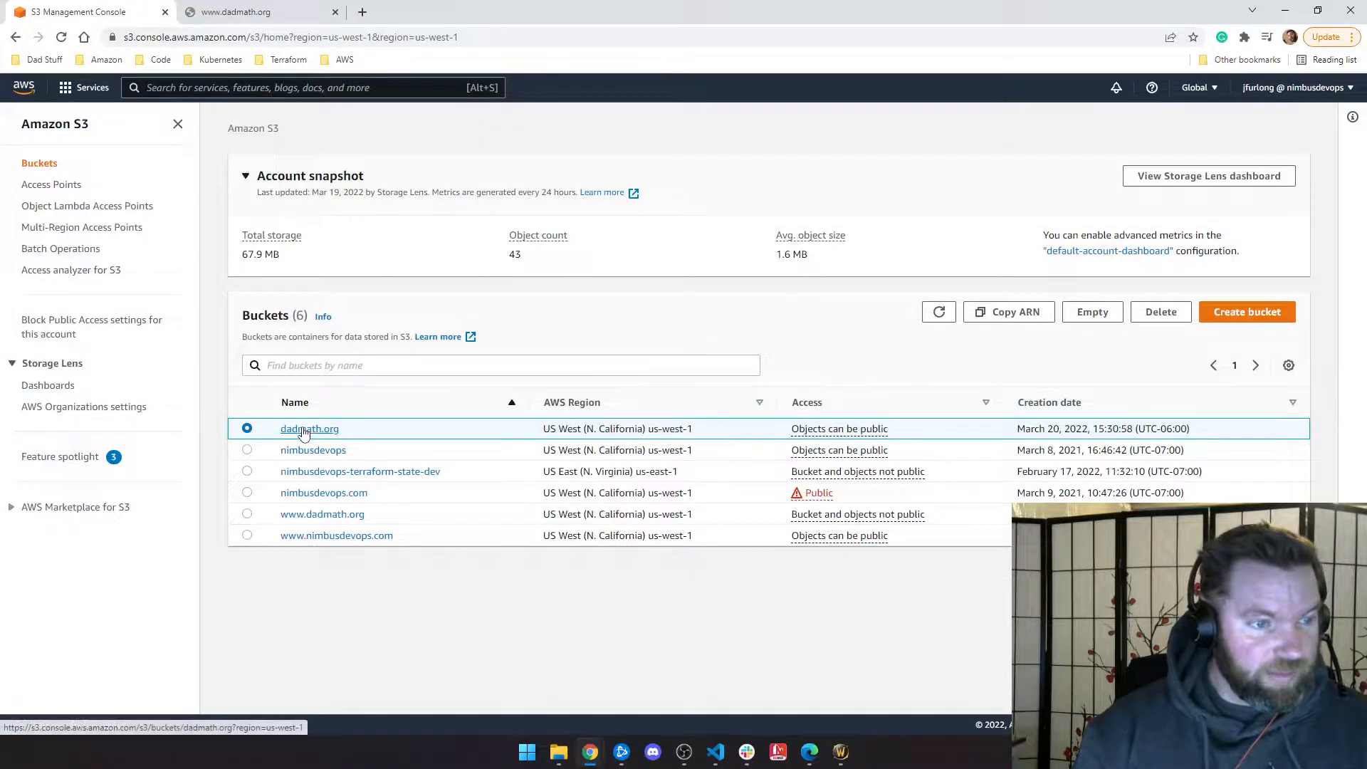
left_click(305, 429)
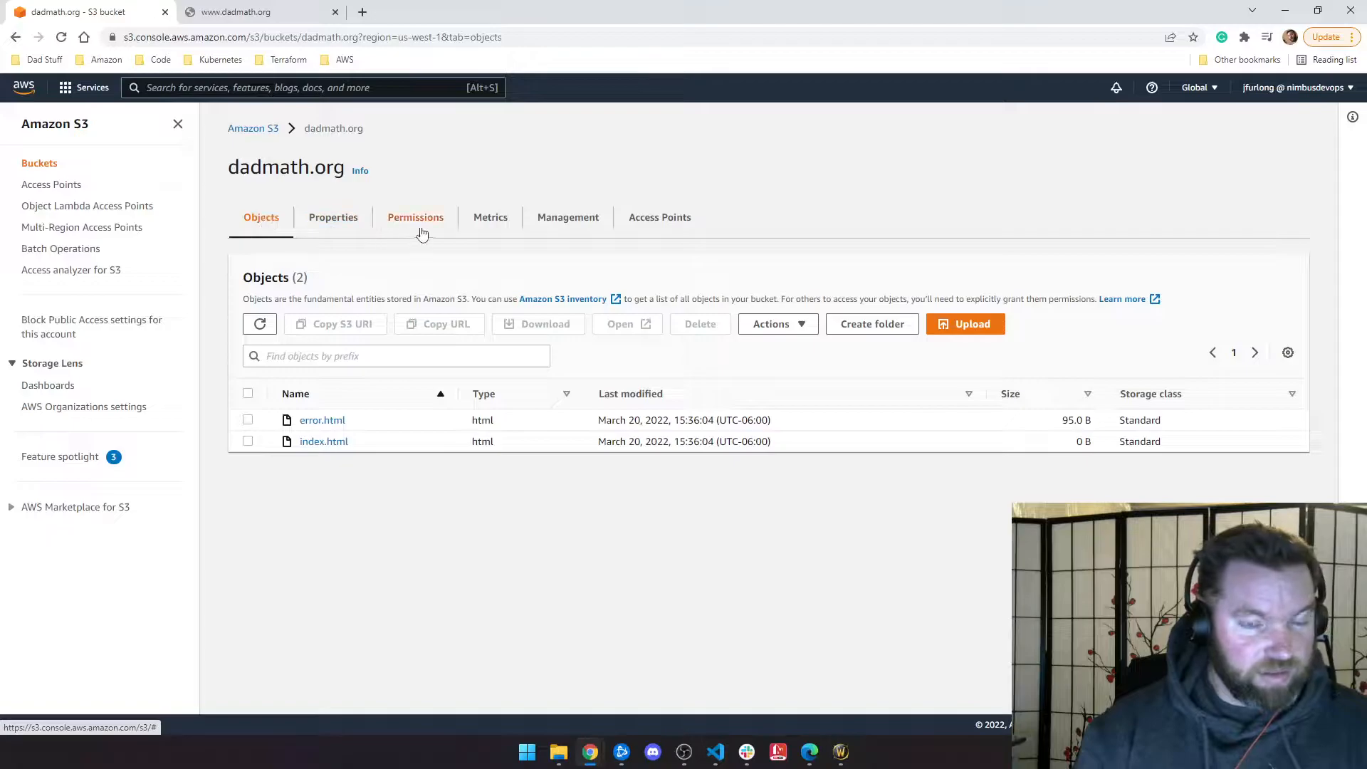
left_click(249, 394)
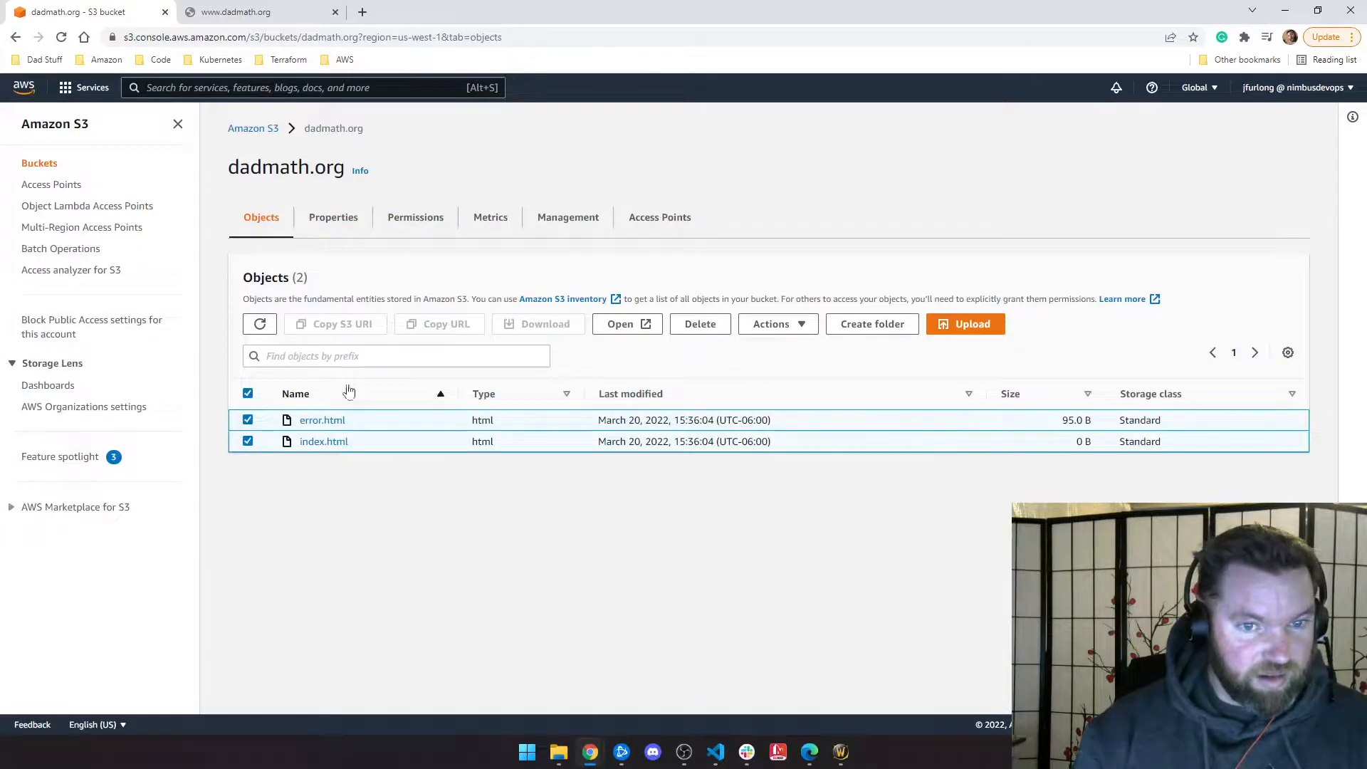
left_click(779, 329)
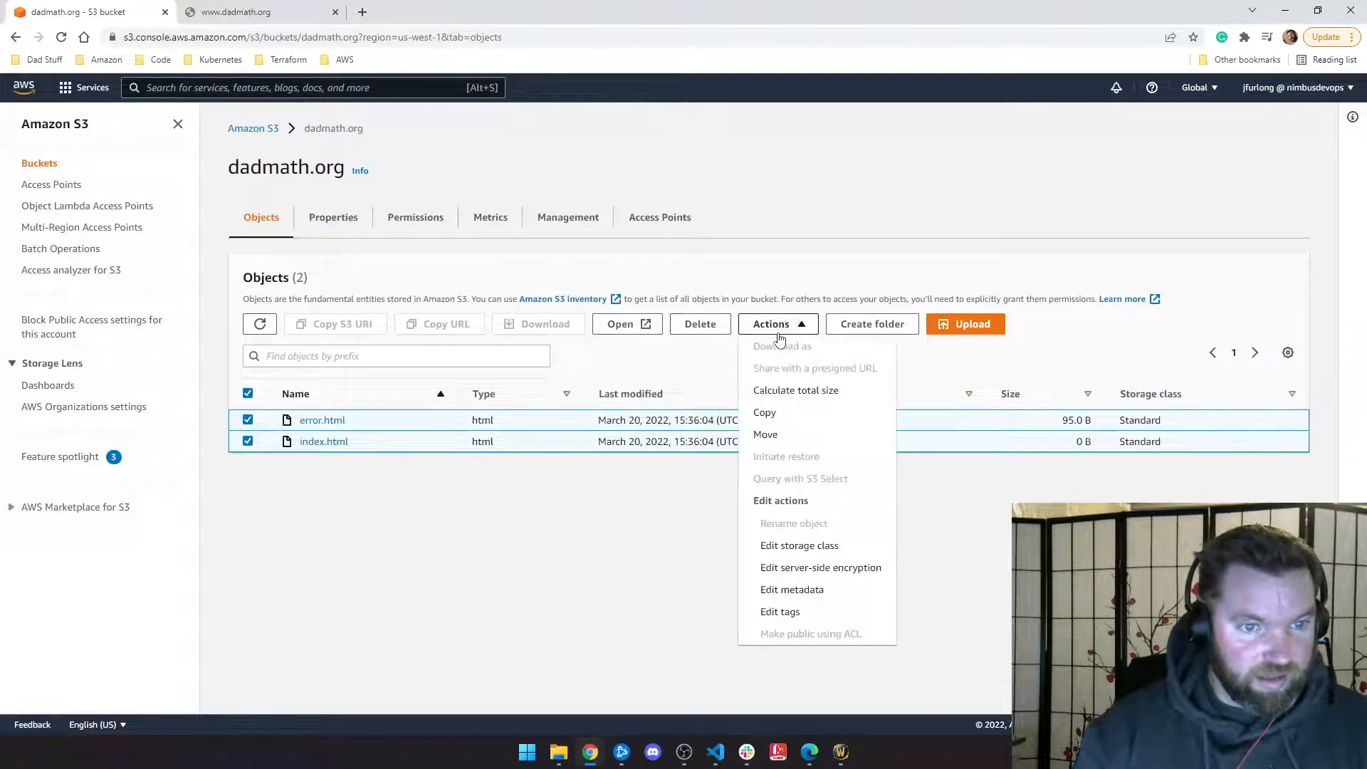
left_click(554, 508)
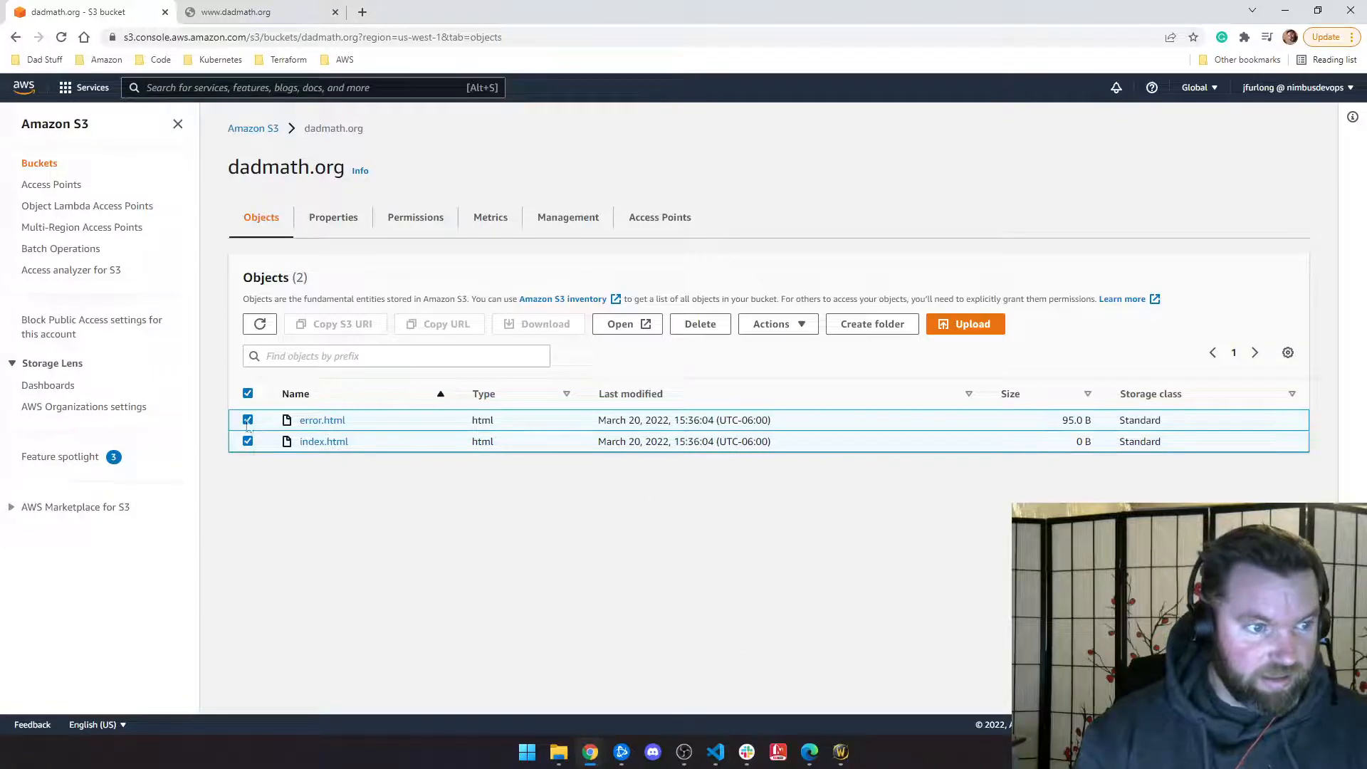
left_click(247, 393)
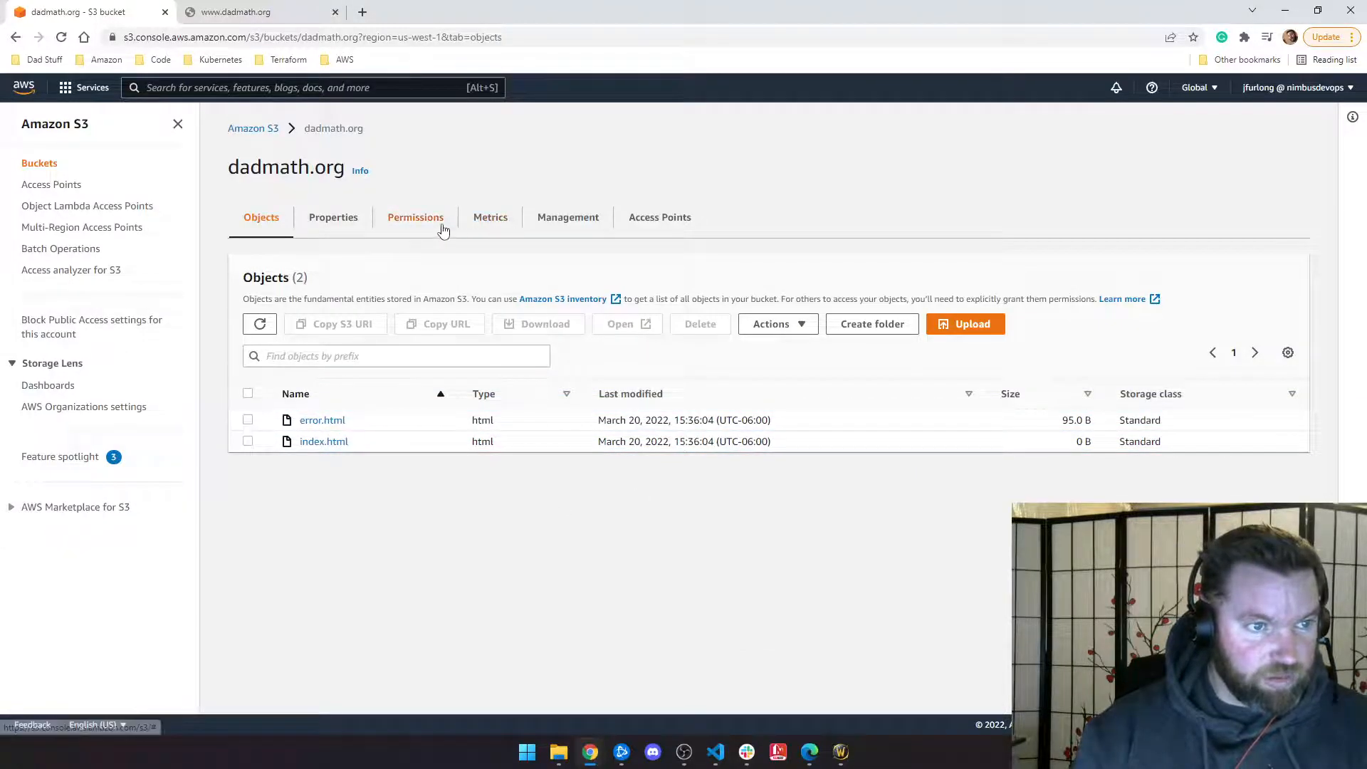
Step: Look over the dadmath.org bucket's permissions, then return to its object list
left_click(415, 218)
scroll(286, 416, "down", 2)
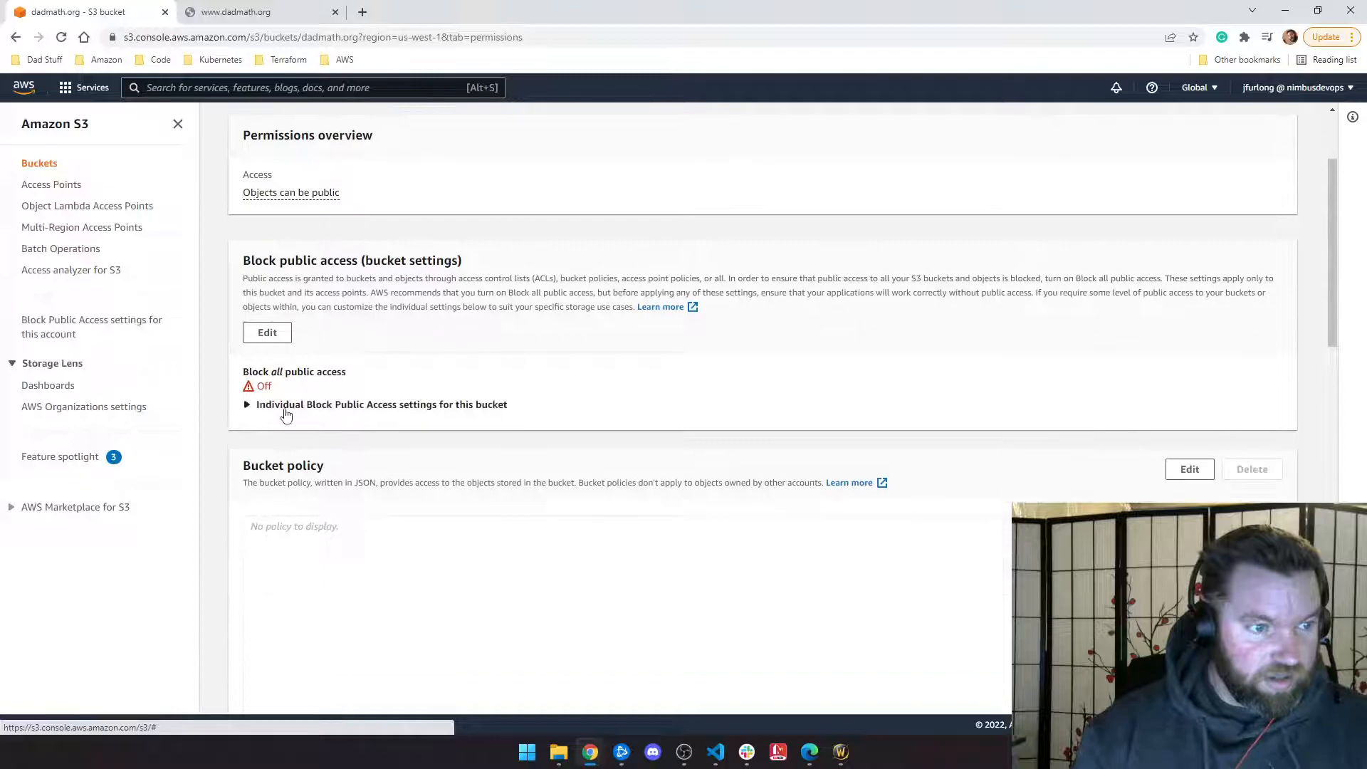
scroll(389, 256, "up", 2)
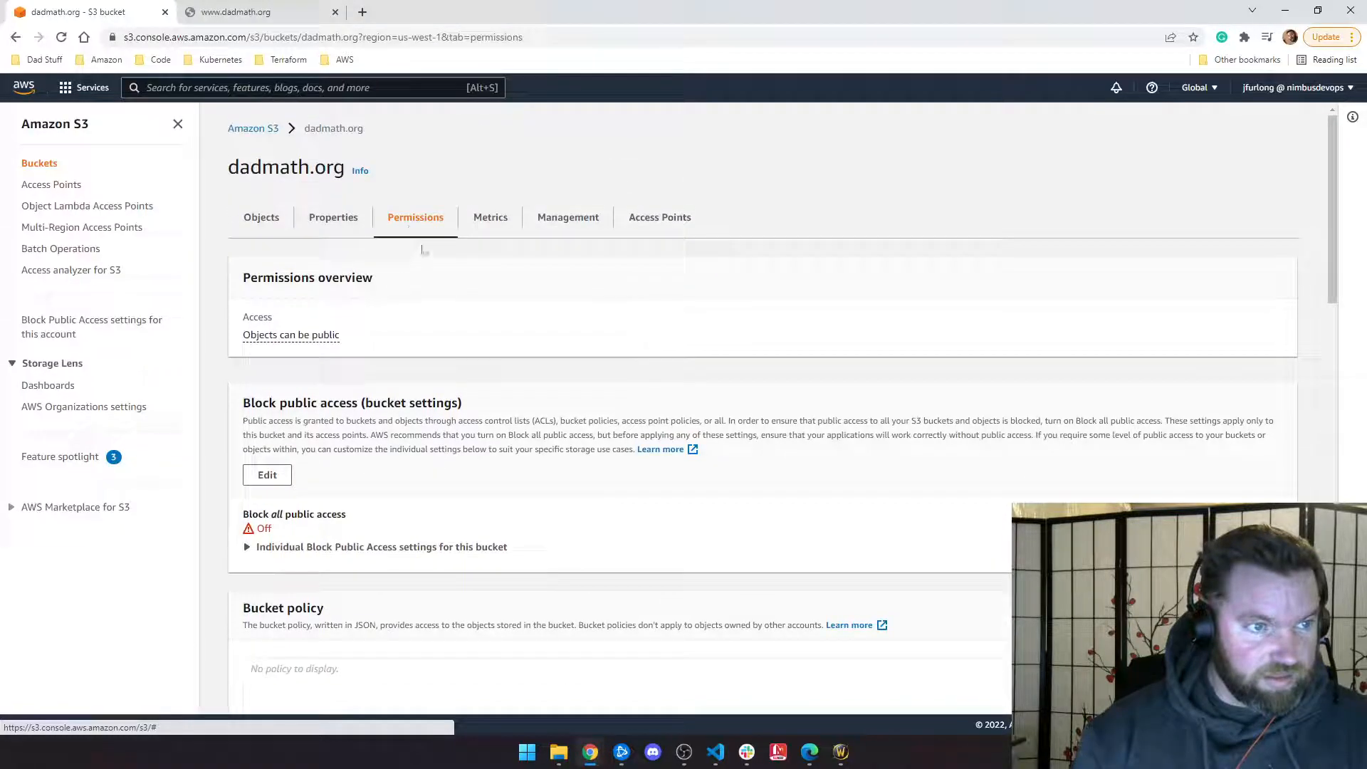
left_click(277, 218)
Step: Select error.html, check its actions list, and open its detail page
left_click(248, 420)
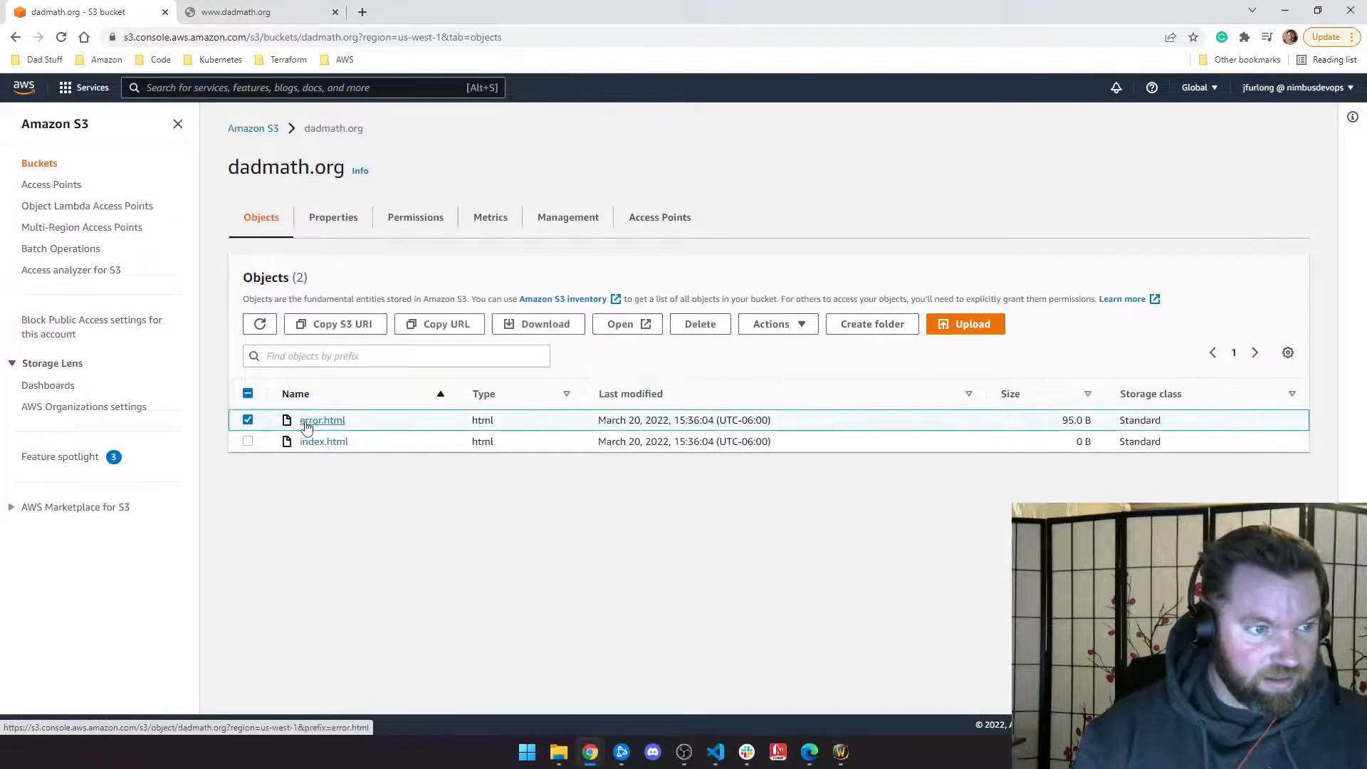
left_click(767, 327)
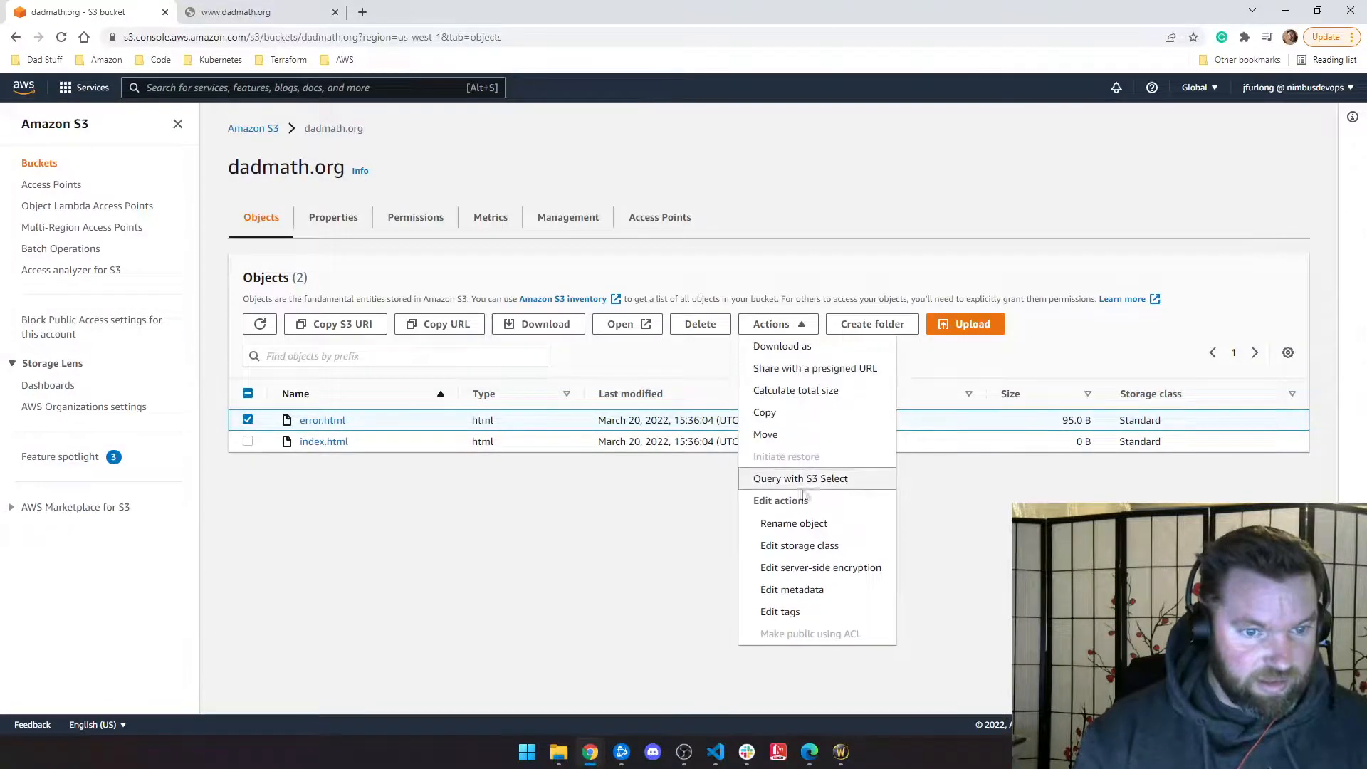
left_click(591, 552)
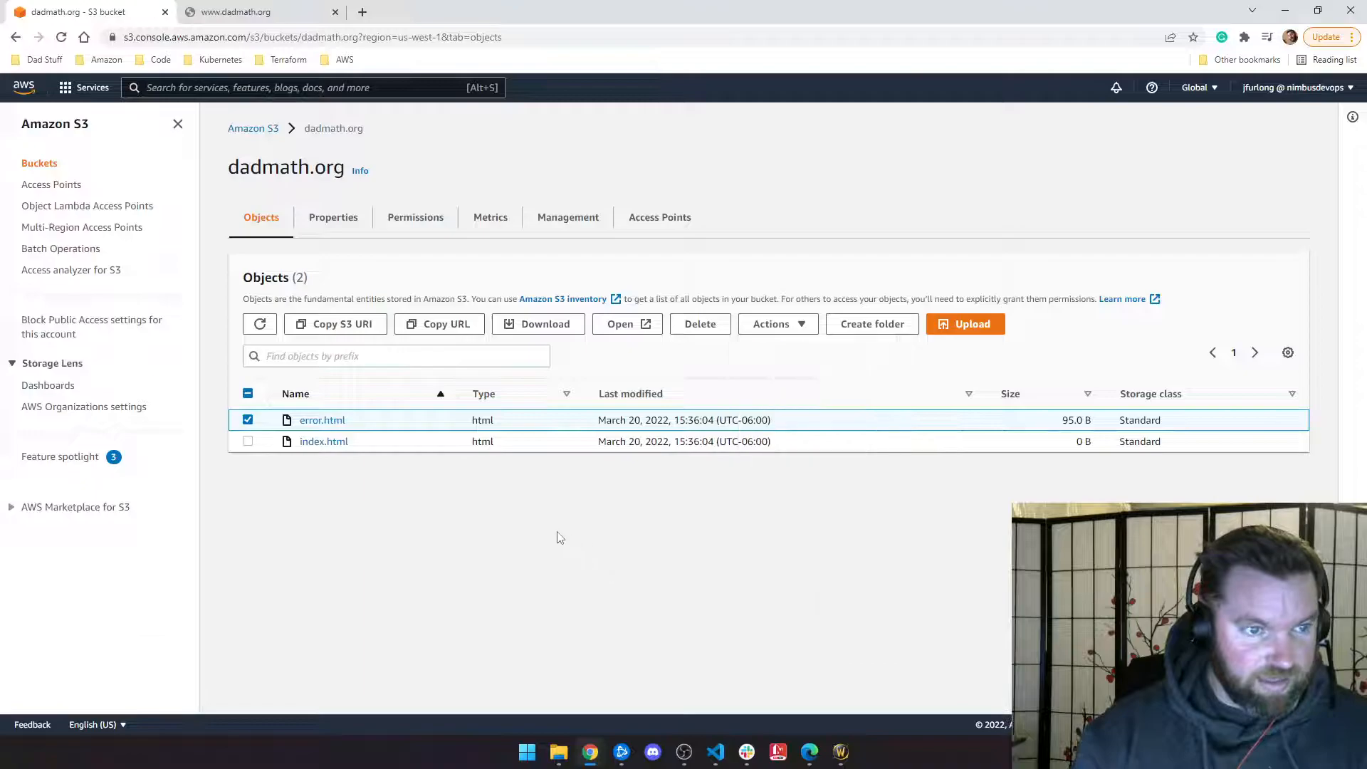
left_click(324, 424)
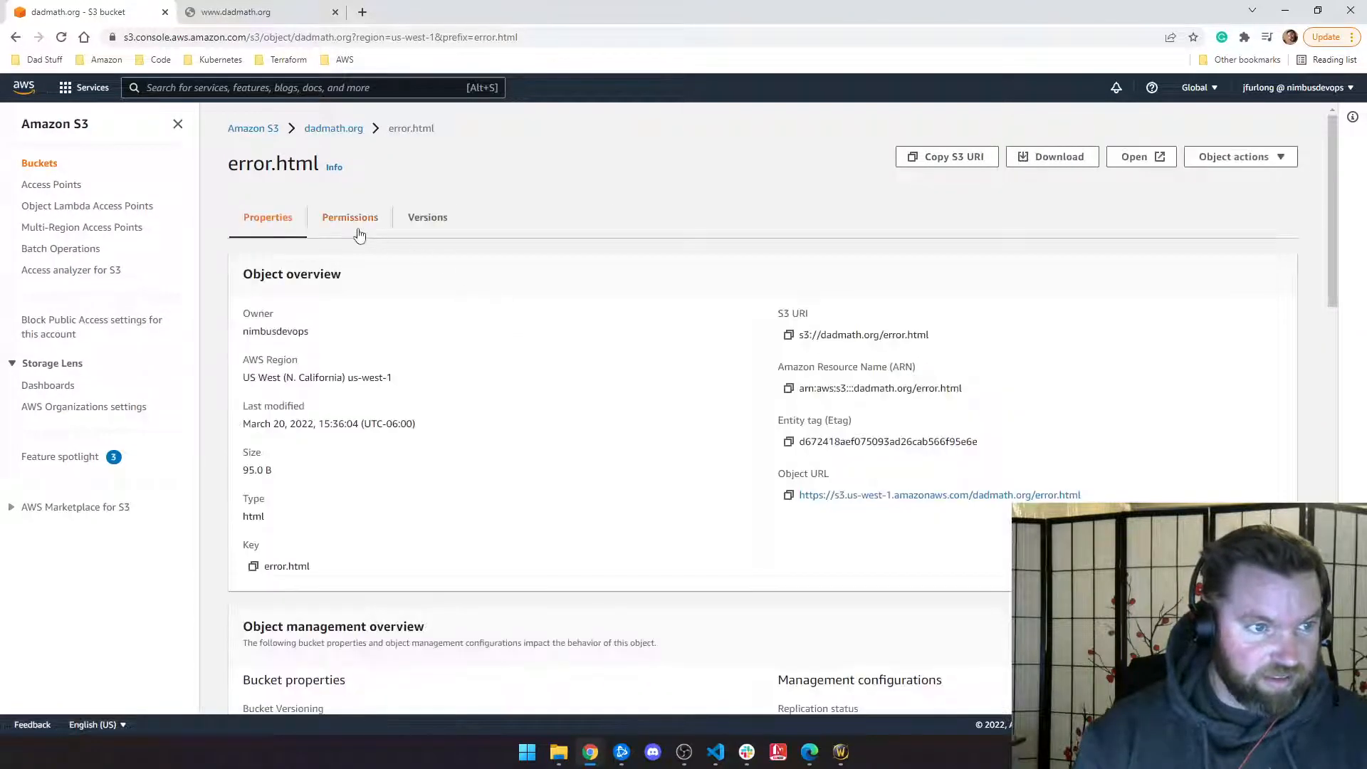
Step: Check error.html's ACL, where only the object owner has access, then go back to dadmath.org
left_click(356, 226)
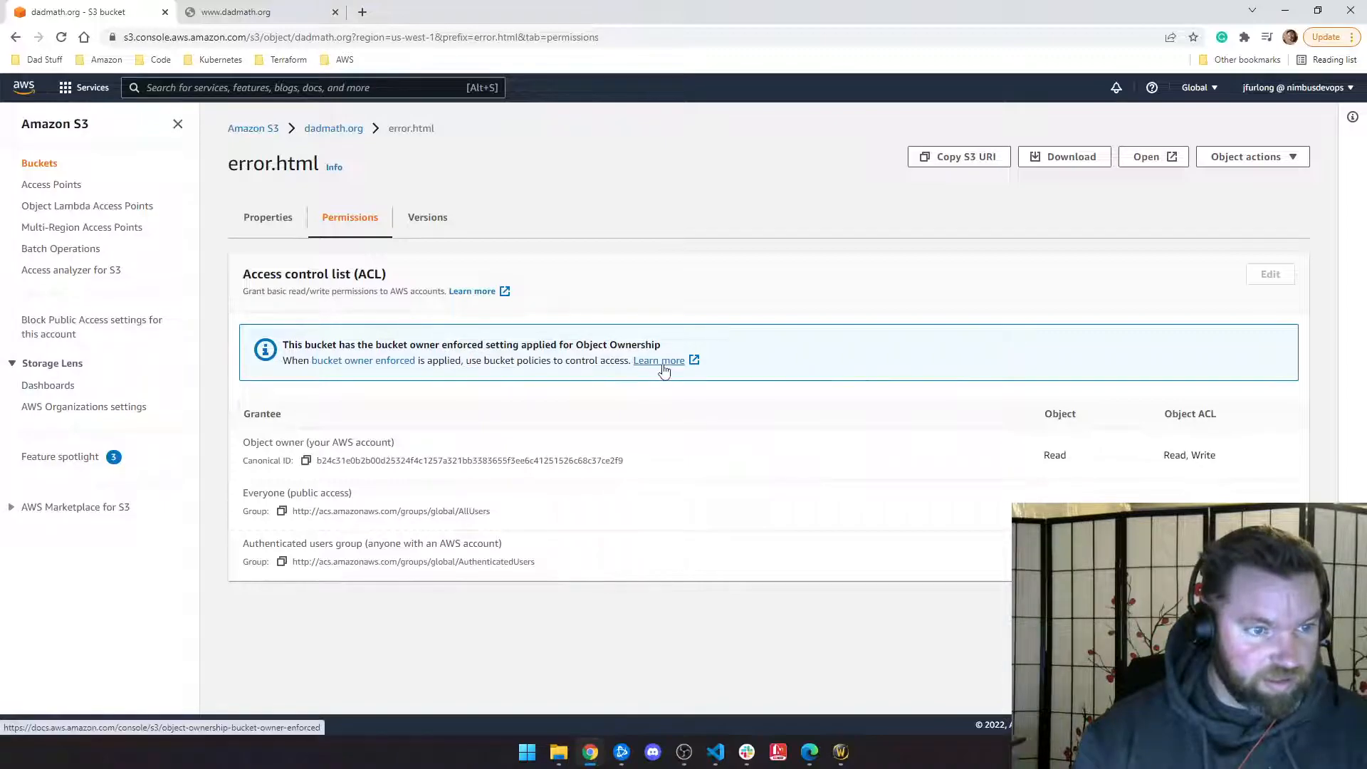
left_click(329, 129)
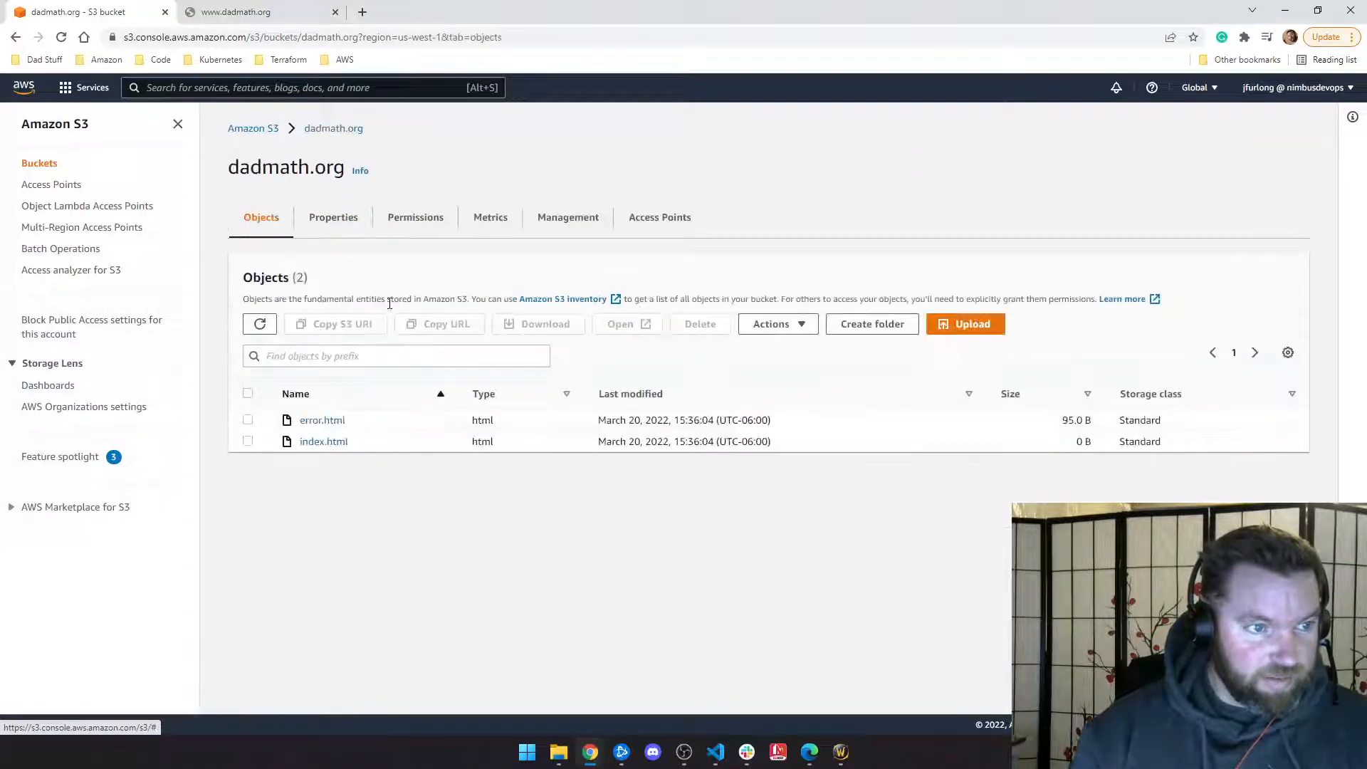
Step: Open the dadmath.org bucket policy for editing from its Permissions tab
left_click(421, 218)
scroll(399, 321, "down", 5)
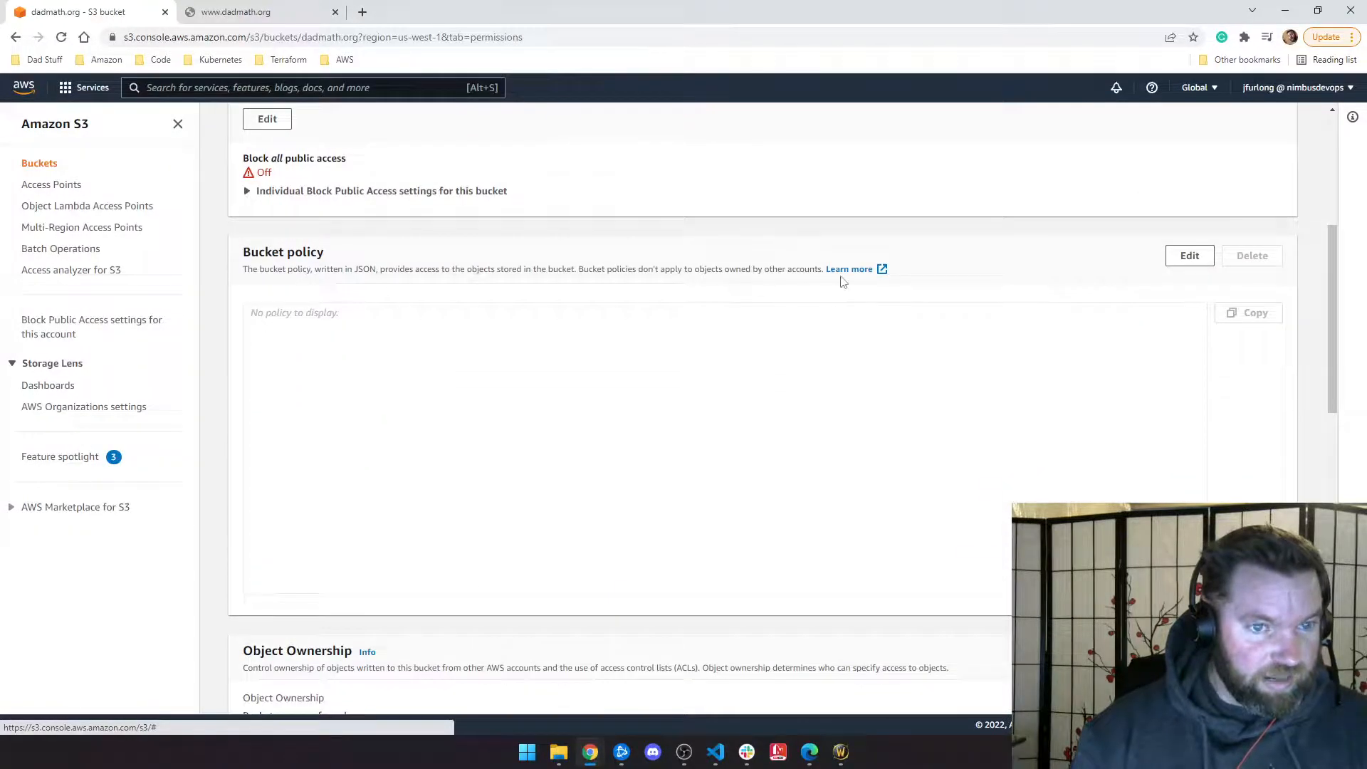
left_click(1186, 257)
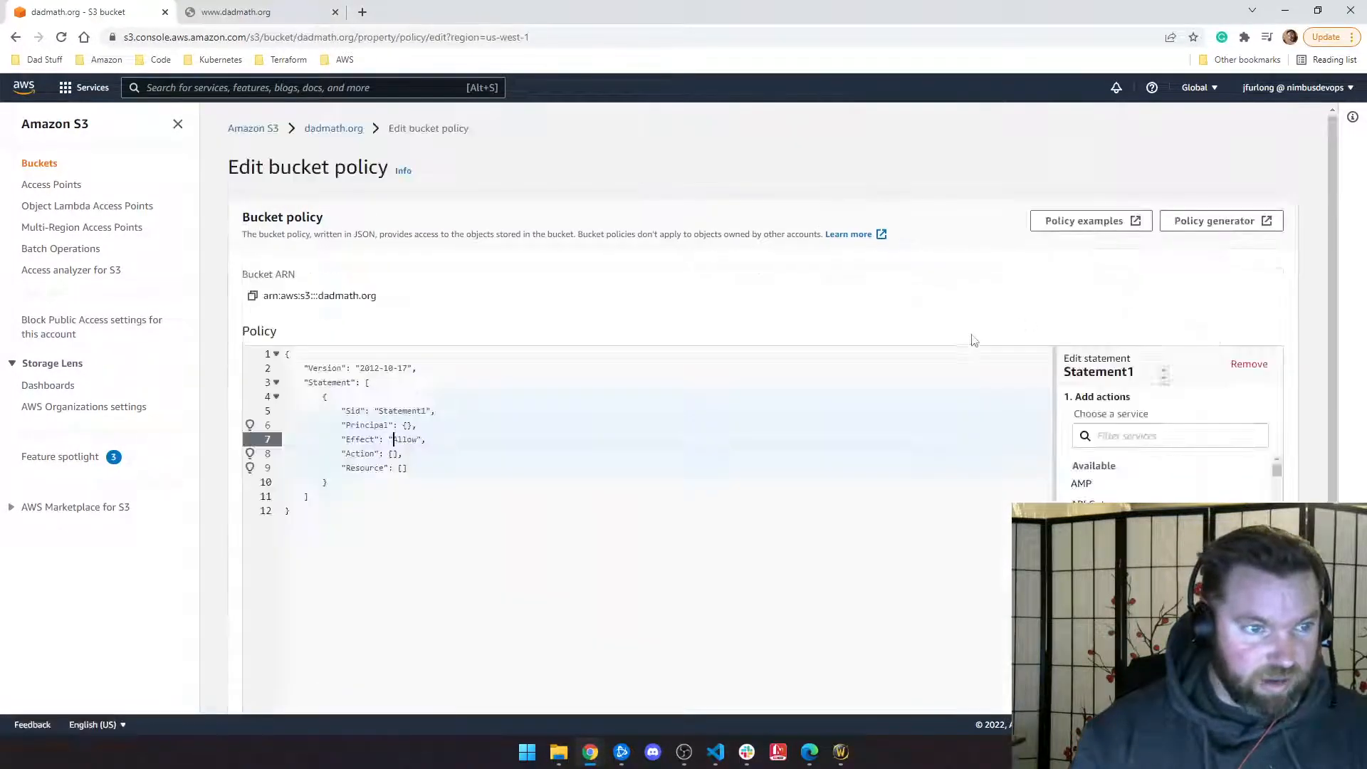
scroll(996, 342, "down", 2)
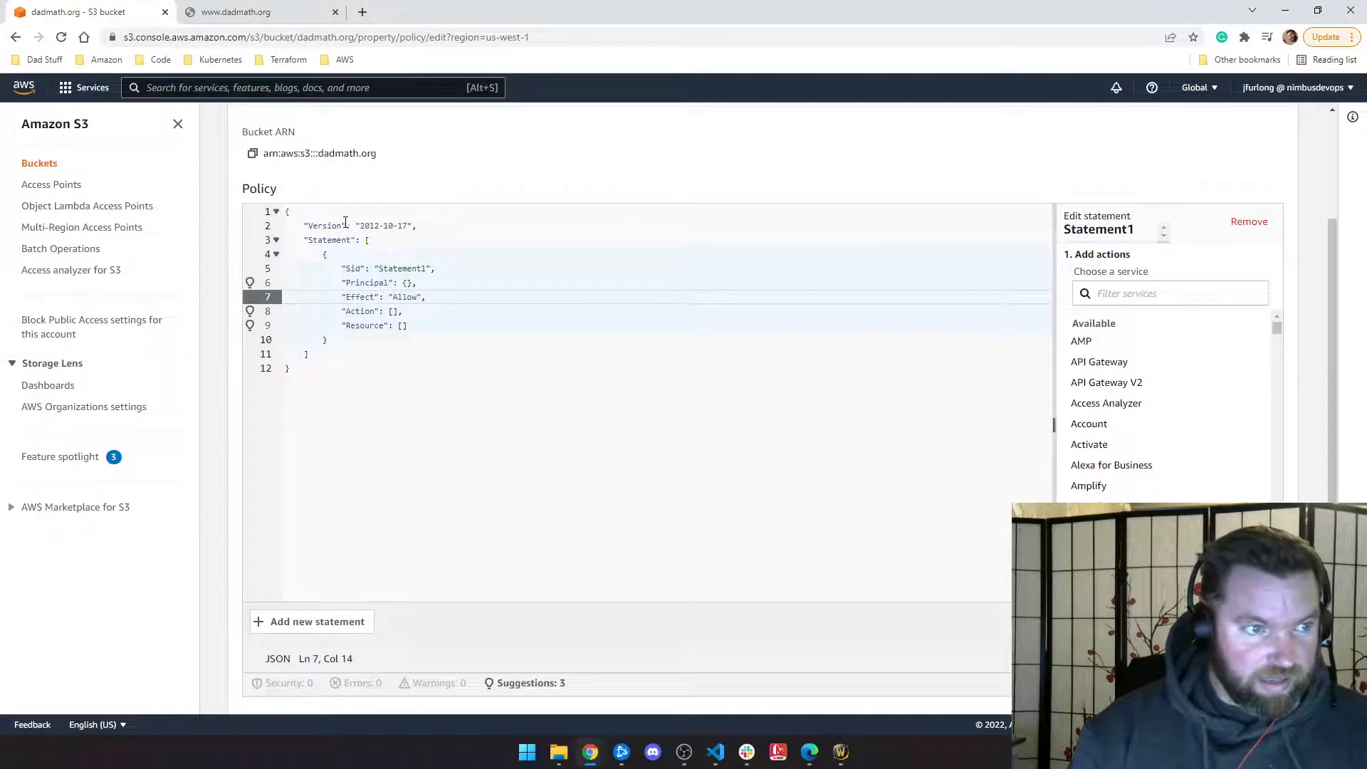
scroll(484, 378, "down", 1)
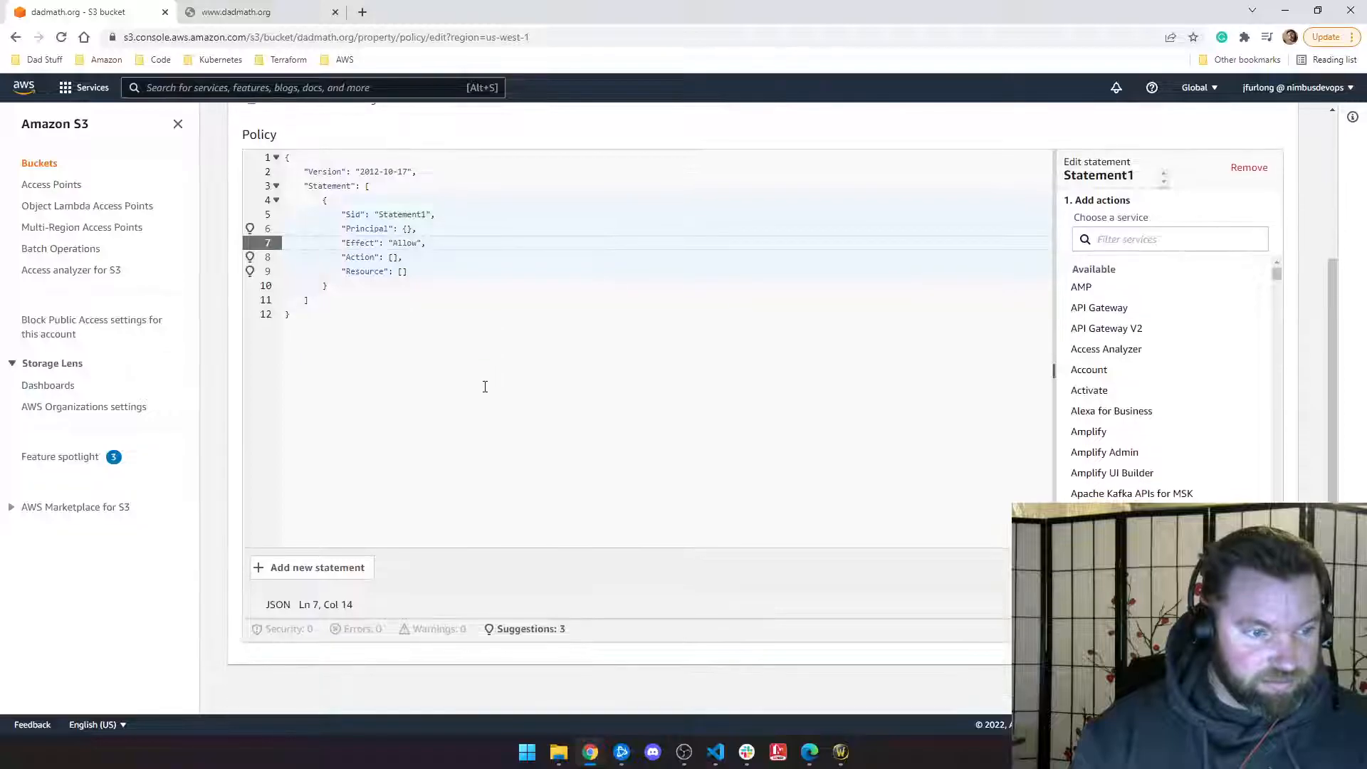
scroll(390, 394, "up", 2)
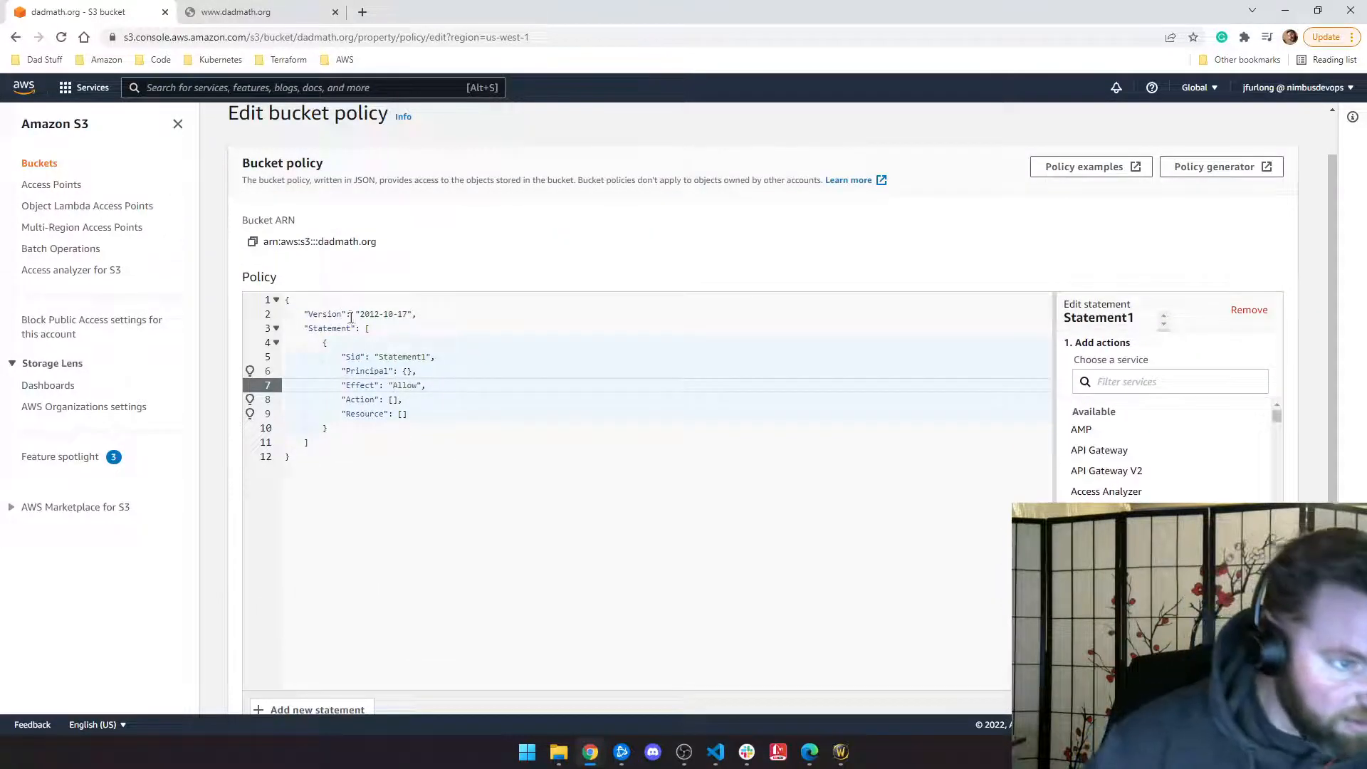
Step: Filter the Edit statement services list with 's3' and pick S3
left_click(393, 386)
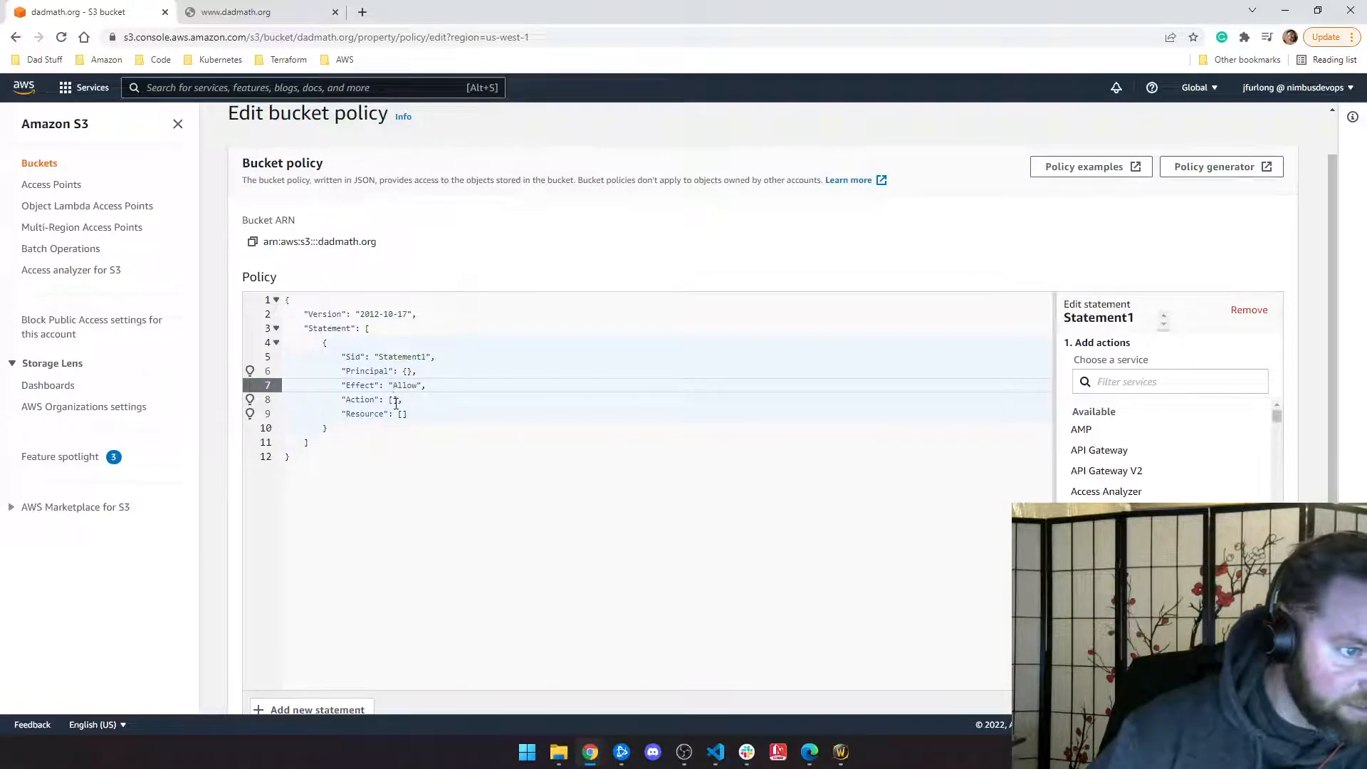
left_click(1121, 385)
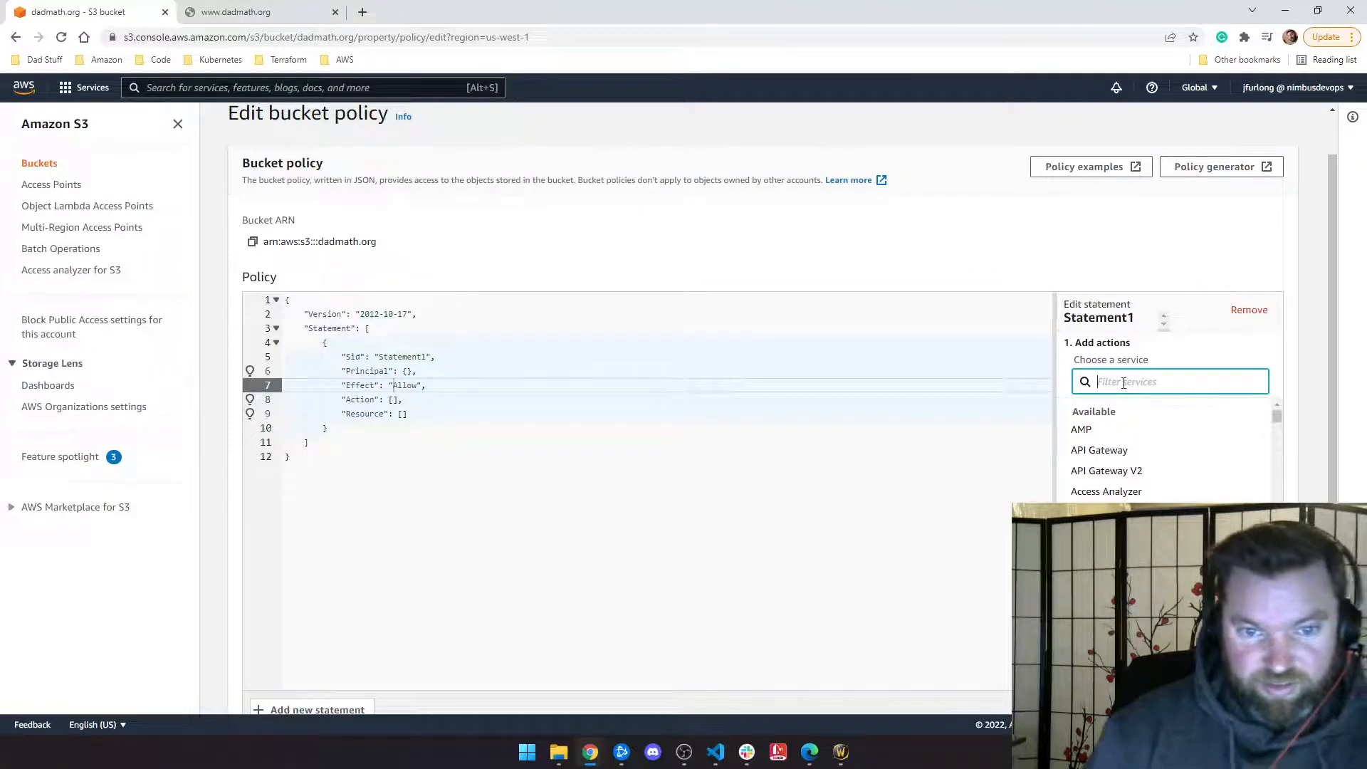
type("s3")
left_click(1082, 447)
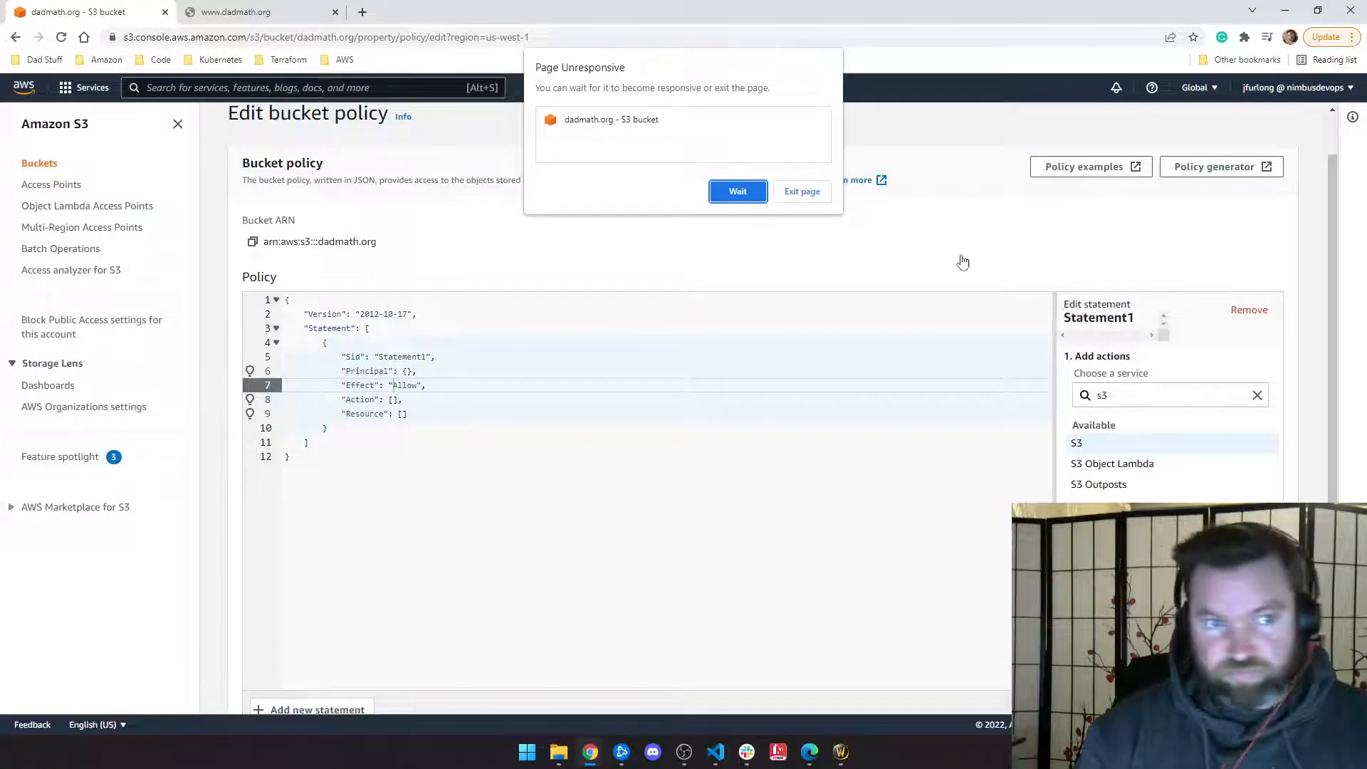
Step: Choose Wait on Chrome's Page Unresponsive warning and reload the frozen bucket policy page
left_click(737, 196)
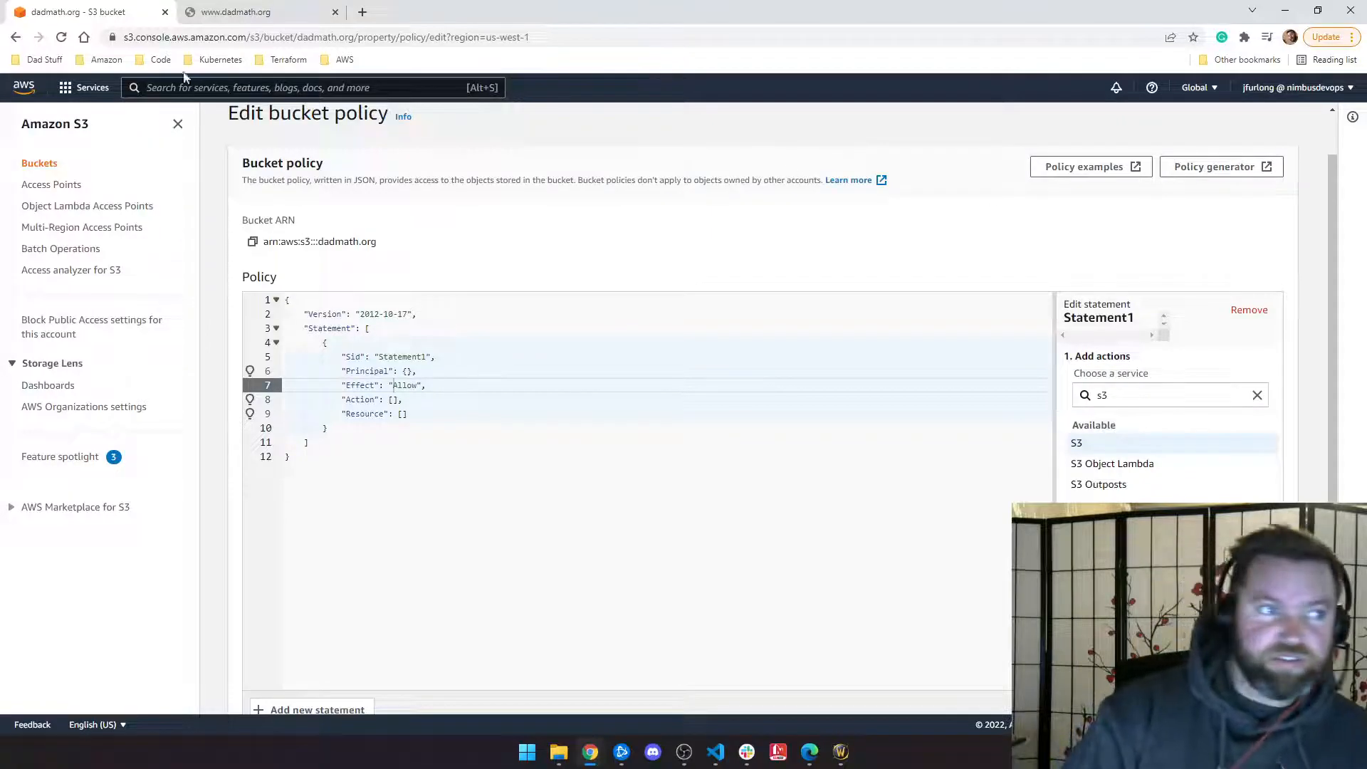
left_click(61, 37)
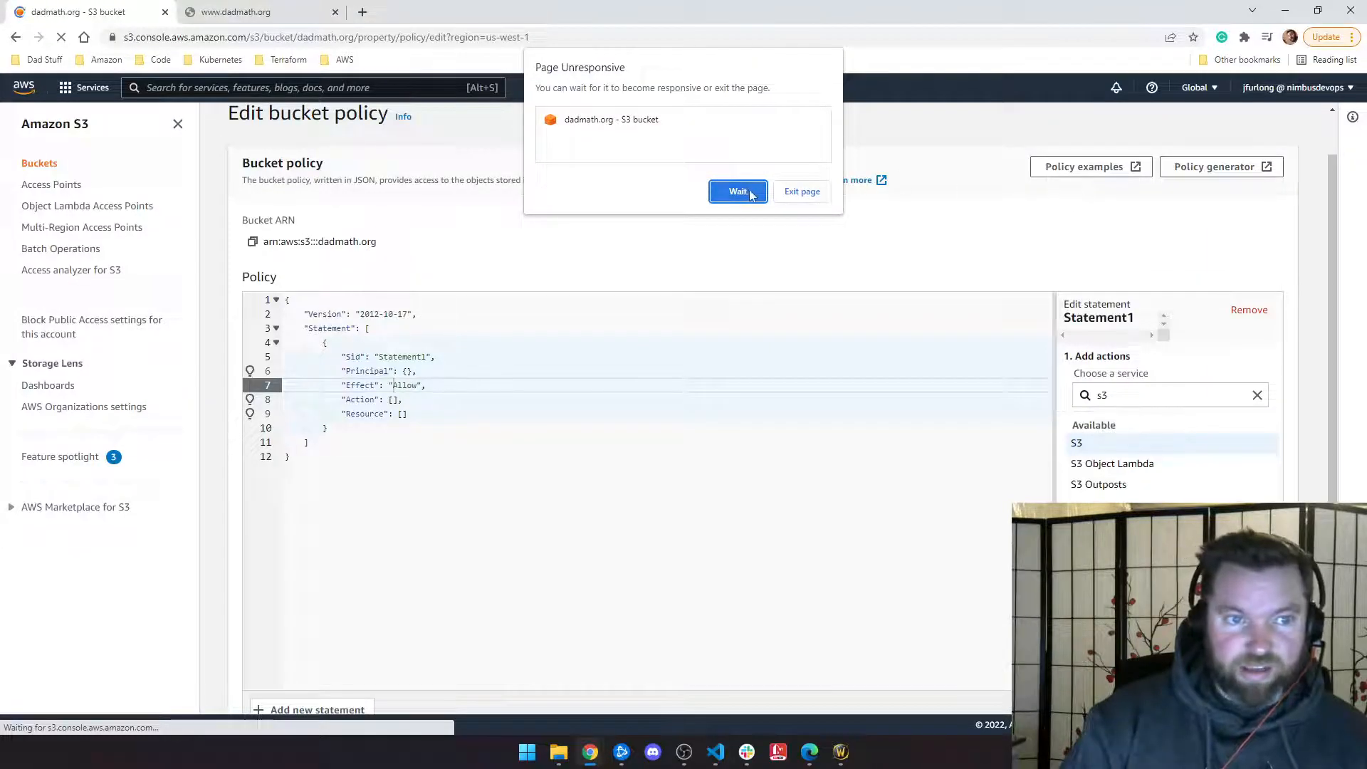
left_click(747, 194)
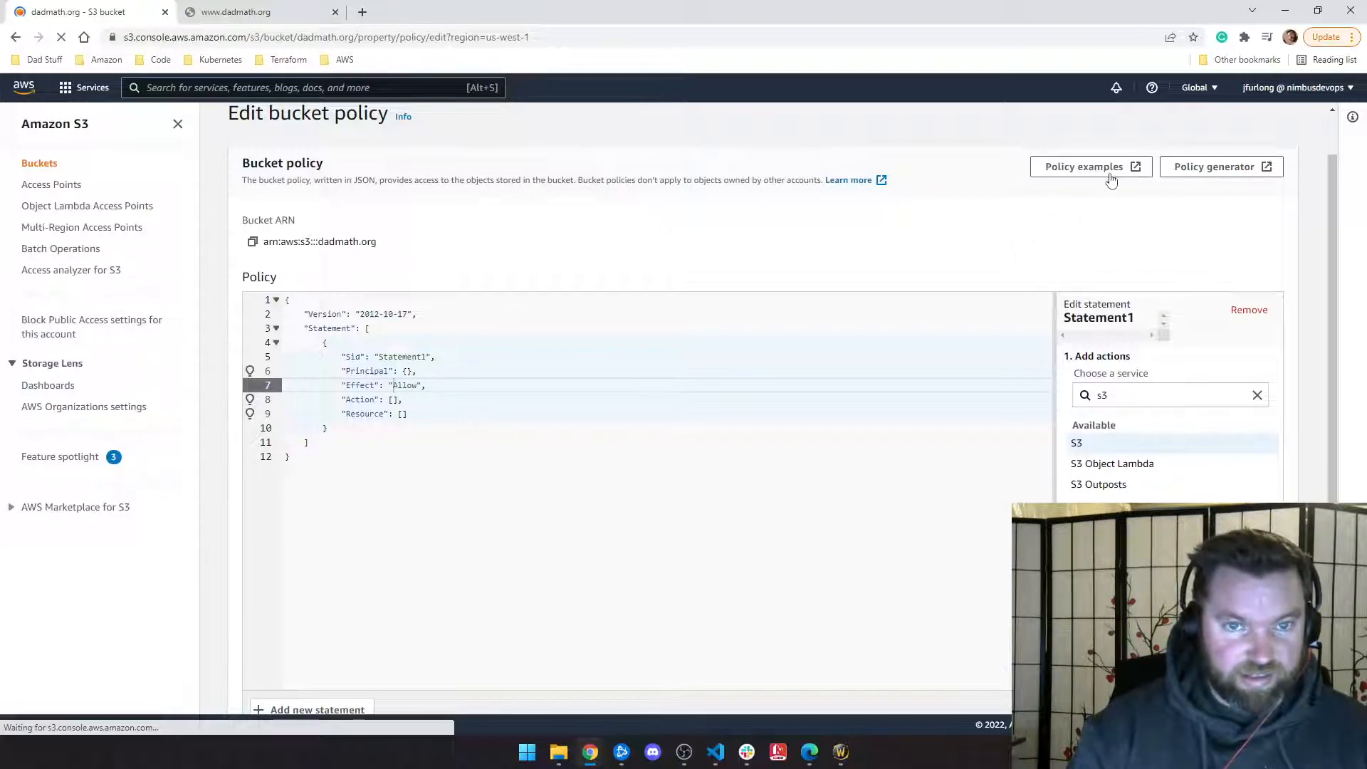
left_click(738, 192)
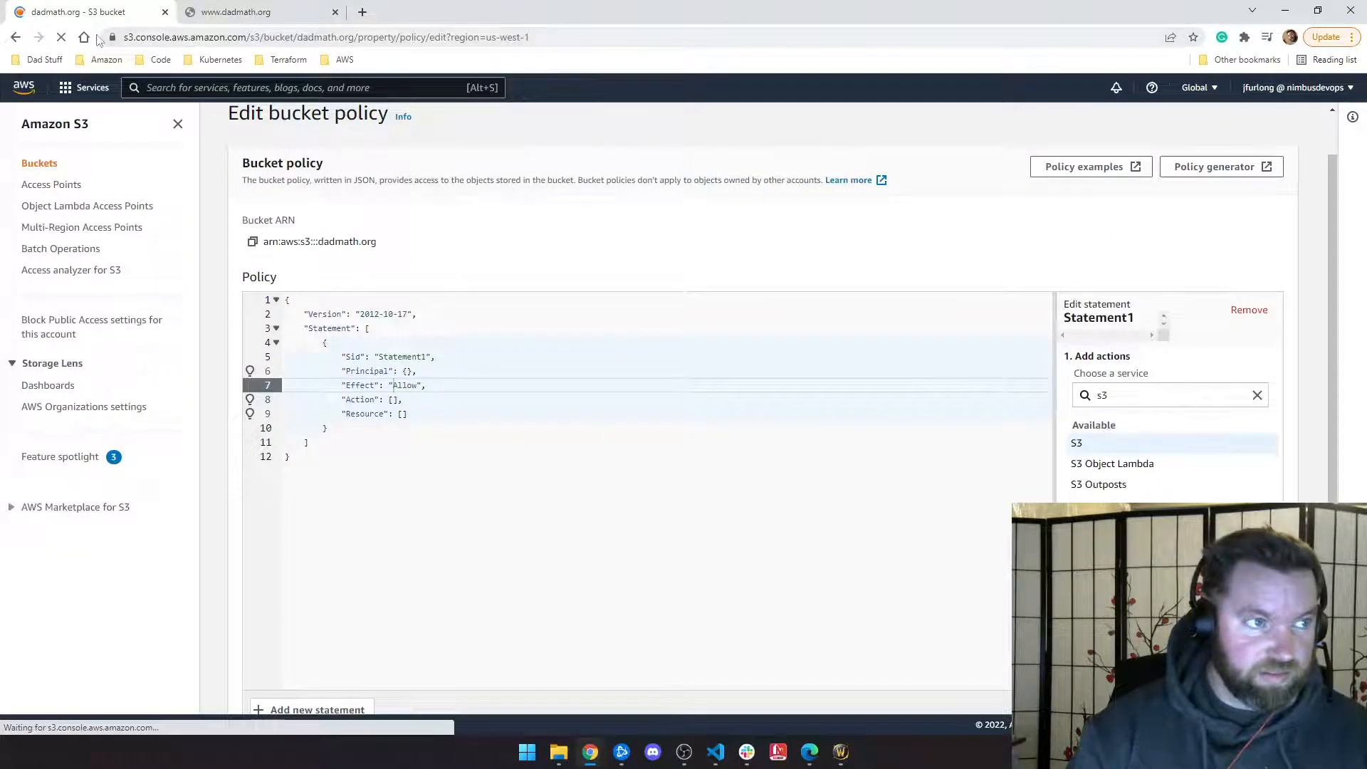
Step: In a new tab, search aws.amazon.com, fixing the comma typo, and sign in to the console
key("ctrl+t")
type("aws.amaz")
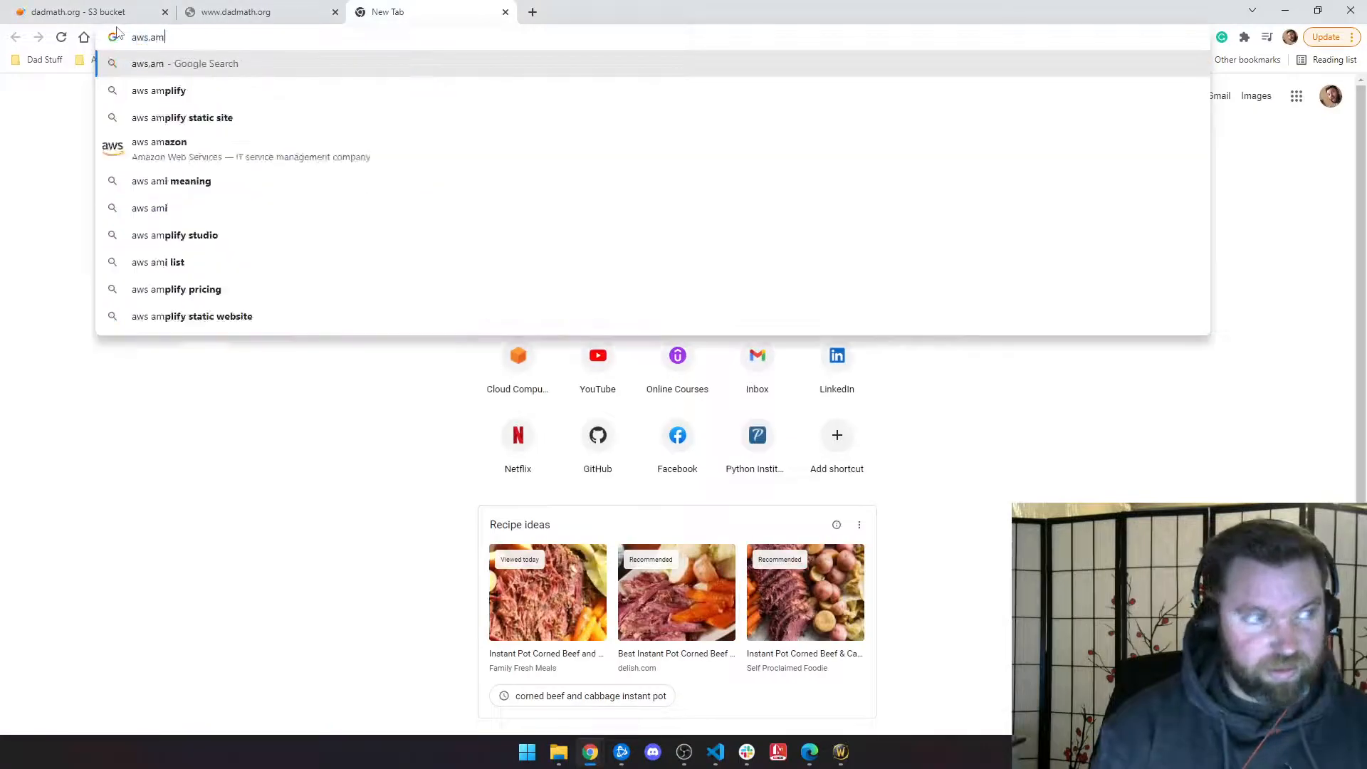
type("on.c")
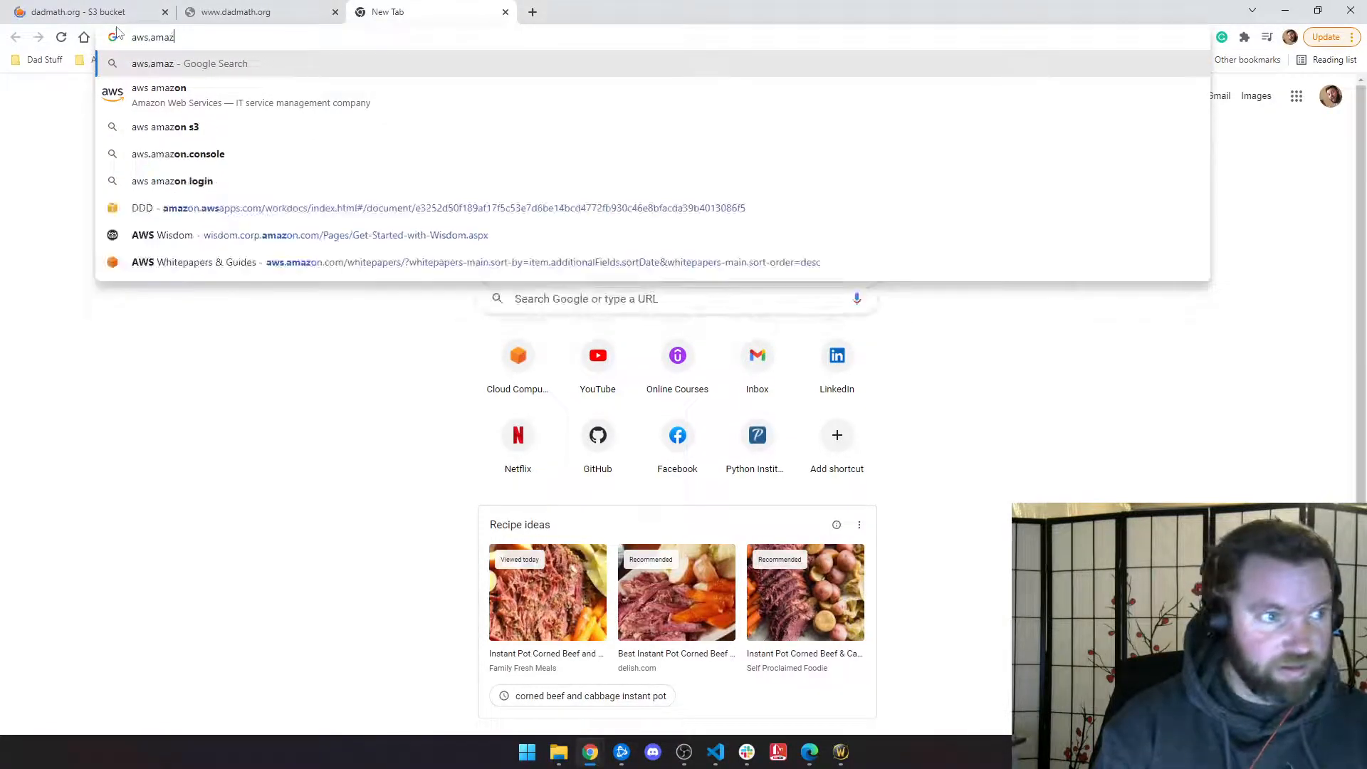
type("om")
key("Return")
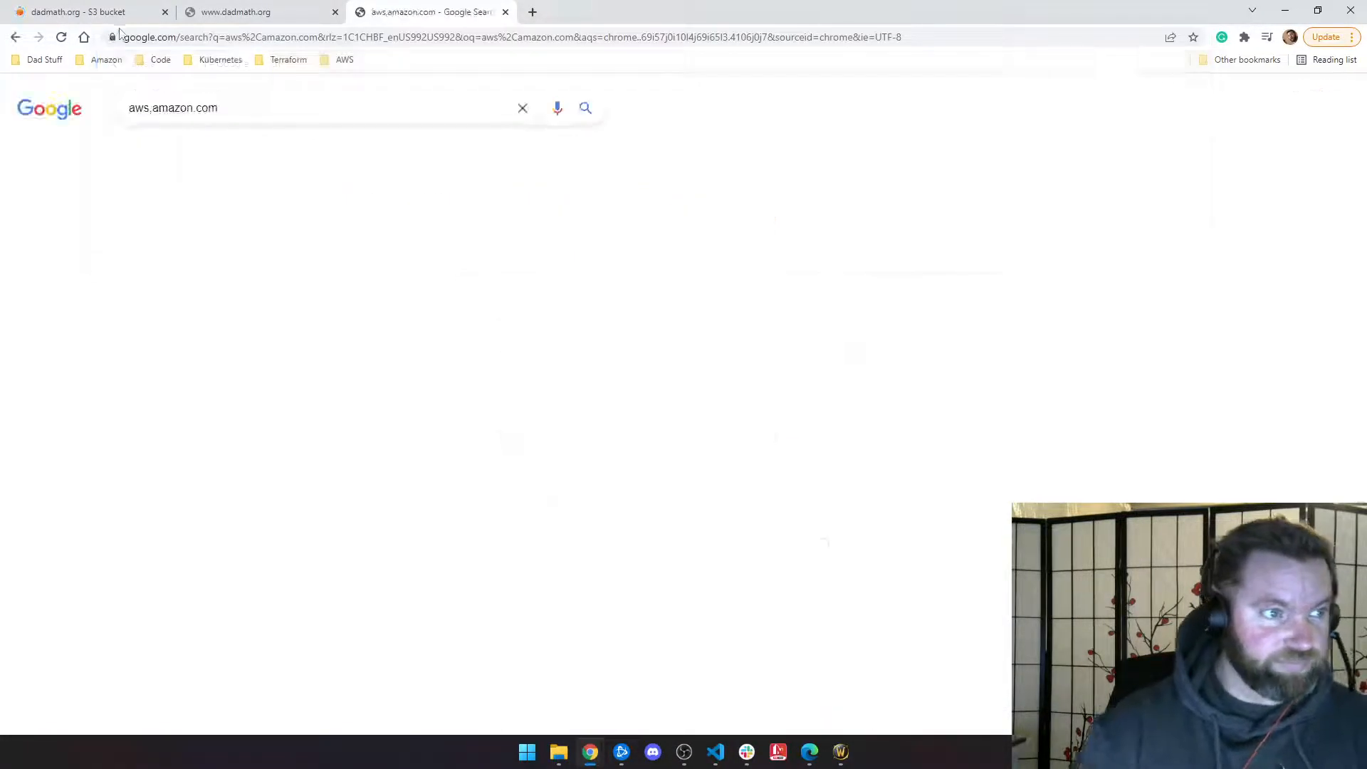
left_click(152, 107)
key("BackSpace")
type(".")
key("Return")
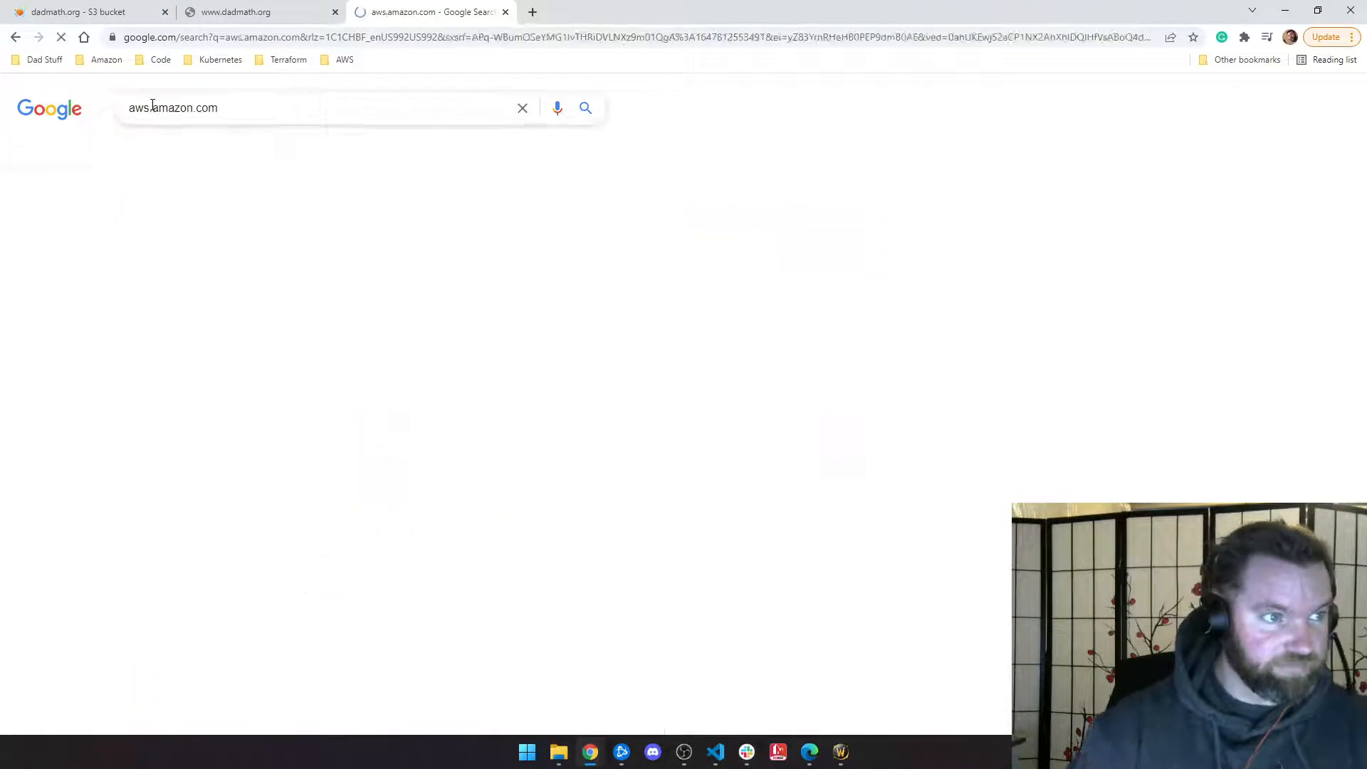
left_click(225, 470)
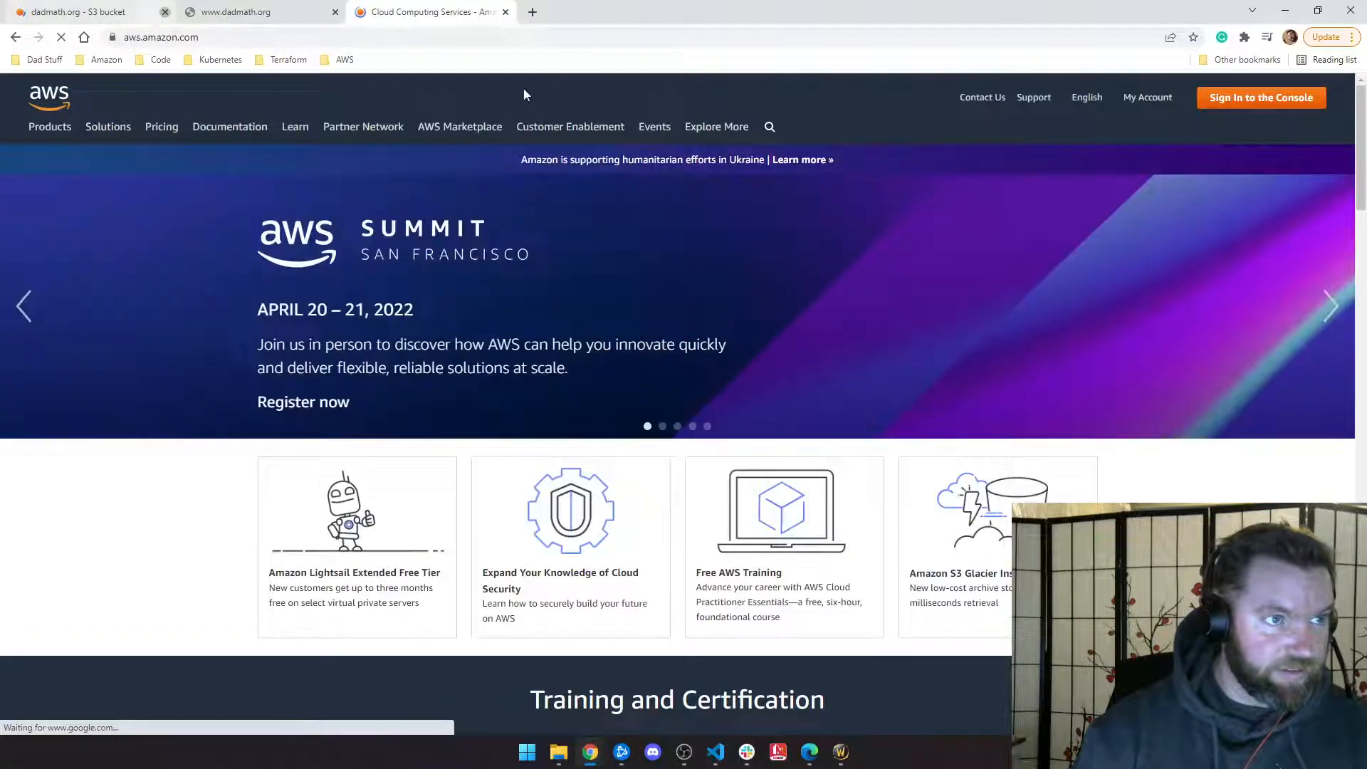
left_click(1261, 97)
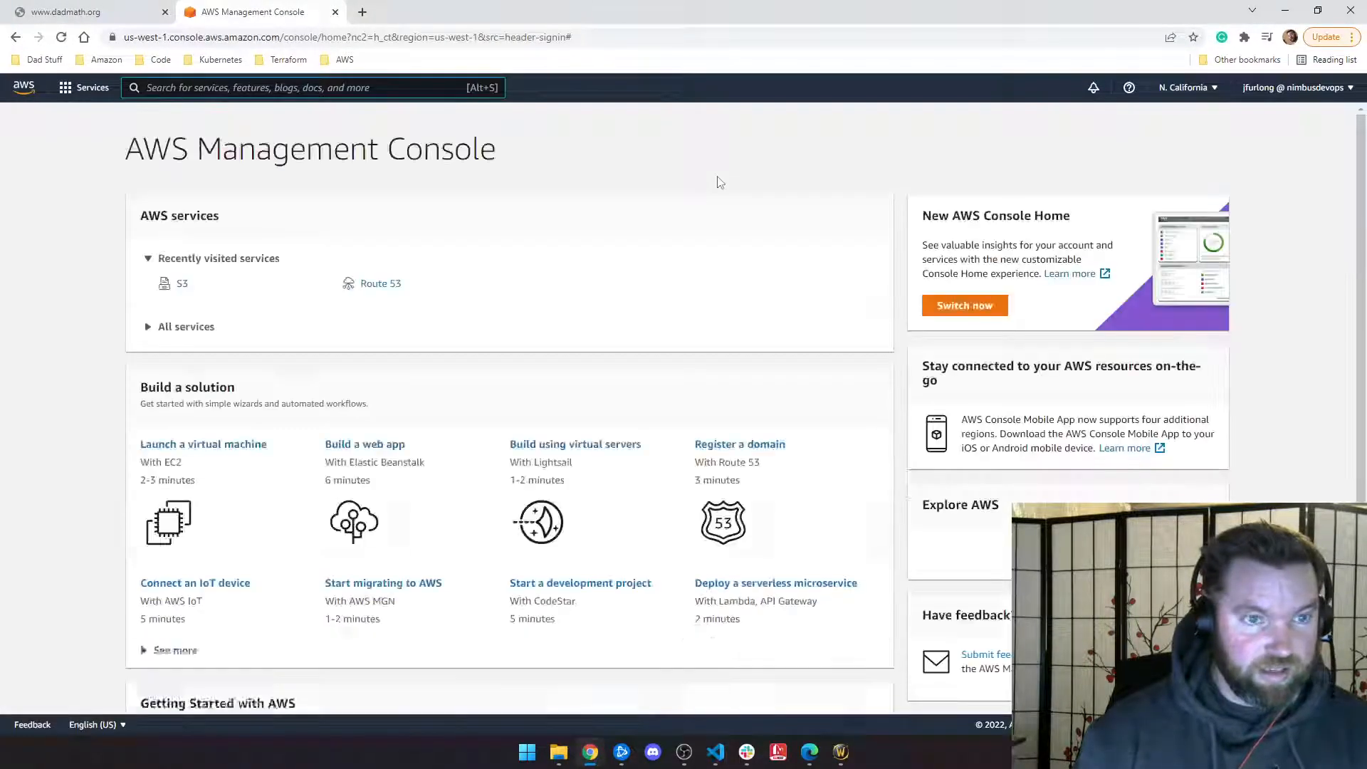
Step: Open S3 and the dadmath.org bucket's Permissions tab, showing Block all public access Off
left_click(180, 285)
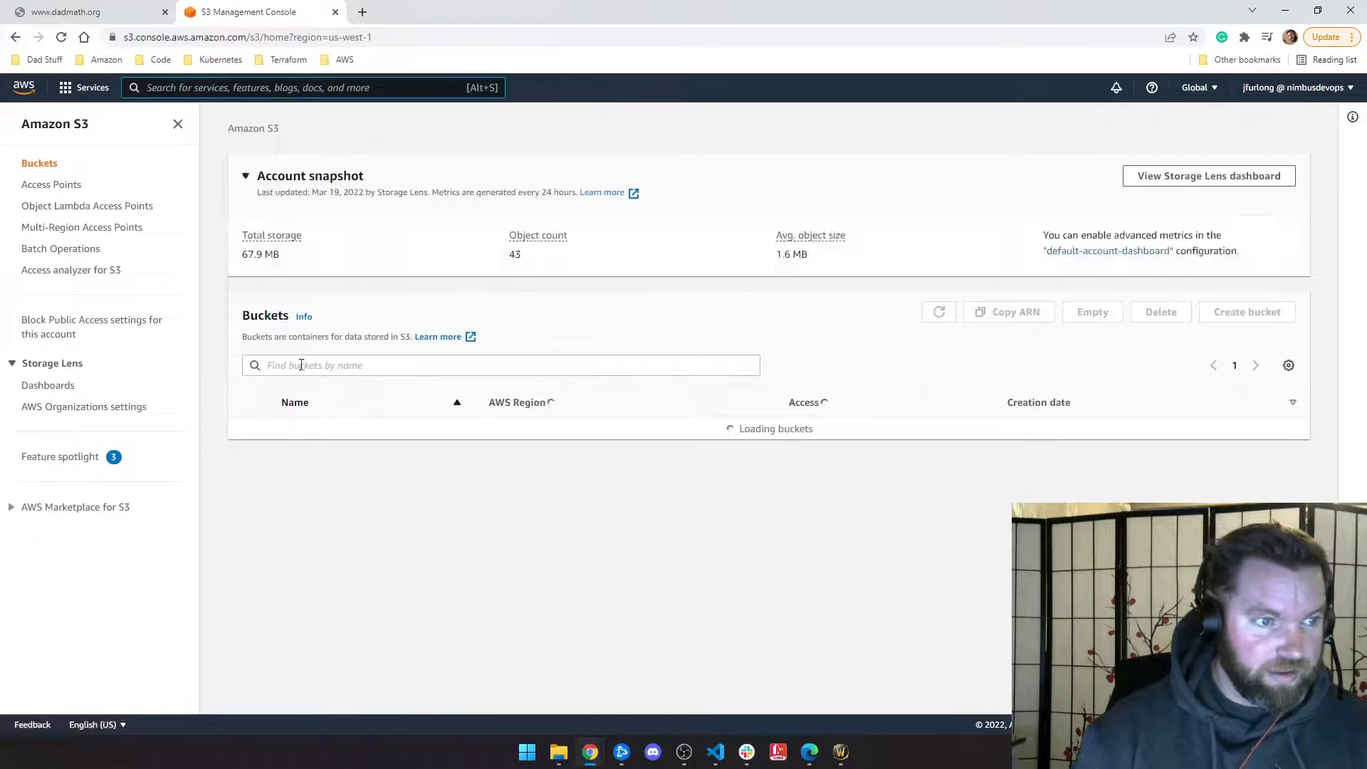
left_click(309, 430)
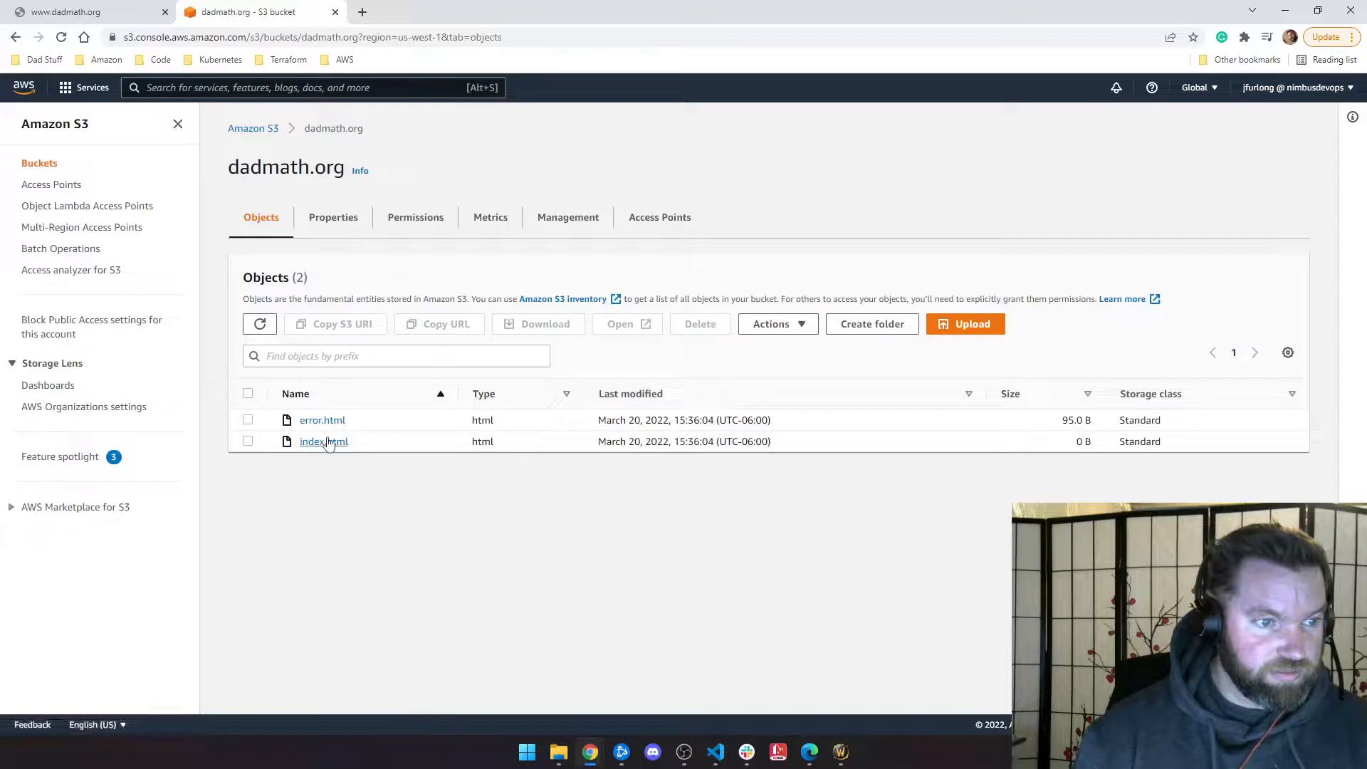
left_click(416, 221)
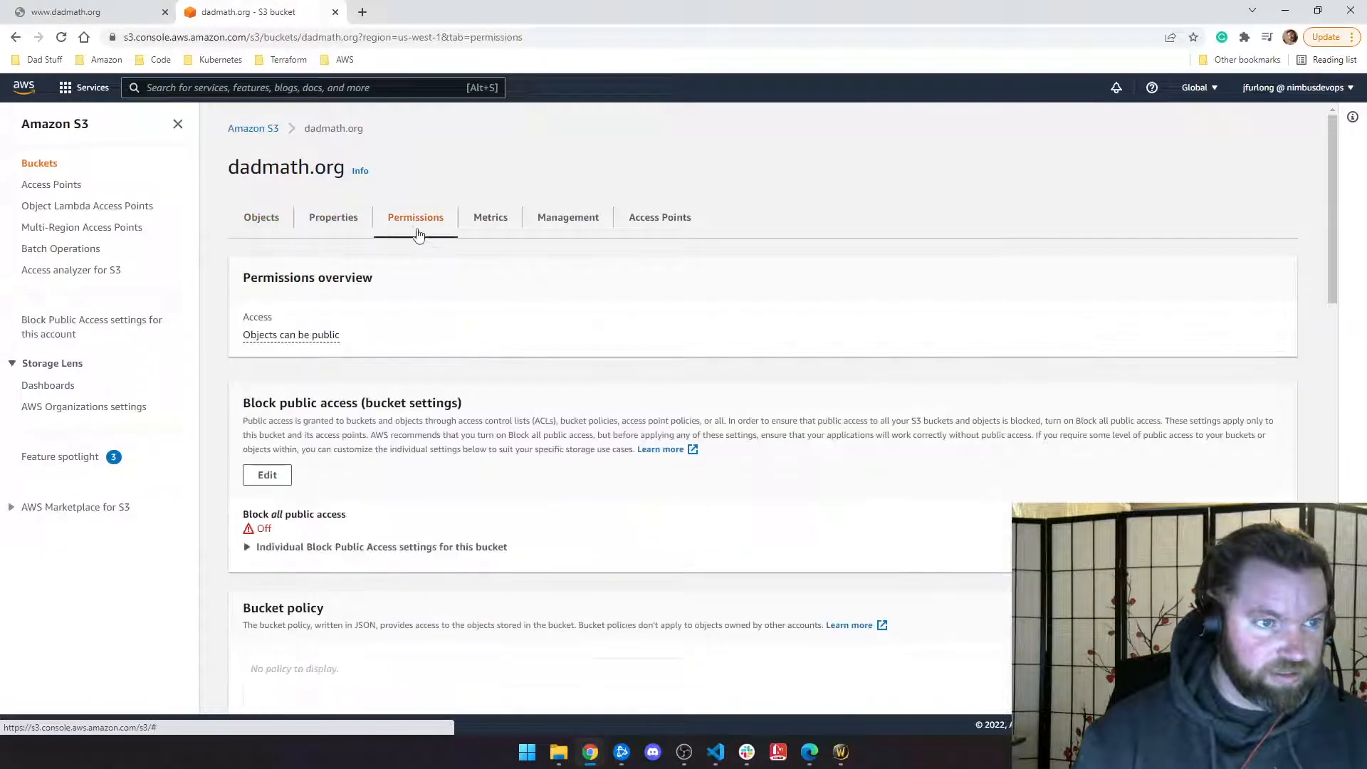
scroll(418, 235, "down", 4)
left_click(1189, 326)
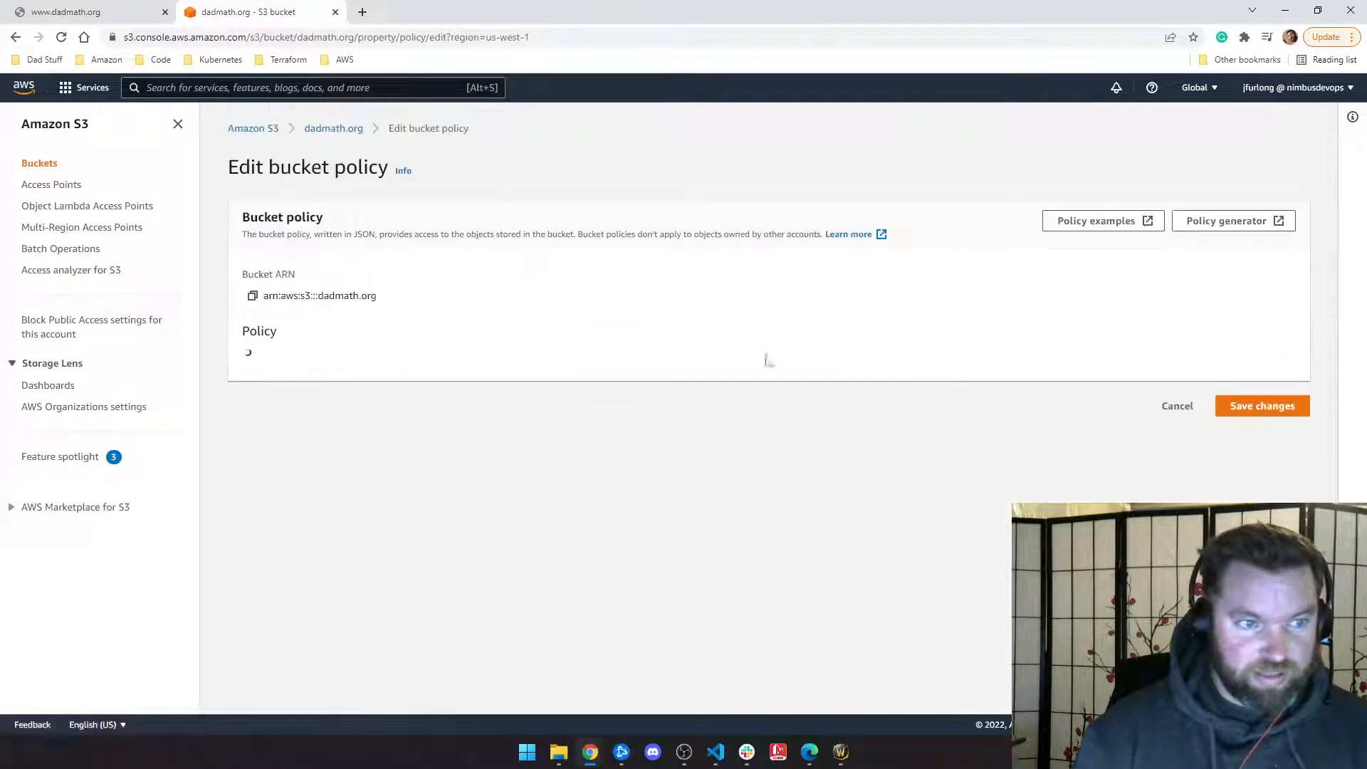
left_click(1196, 229)
scroll(481, 251, "down", 1)
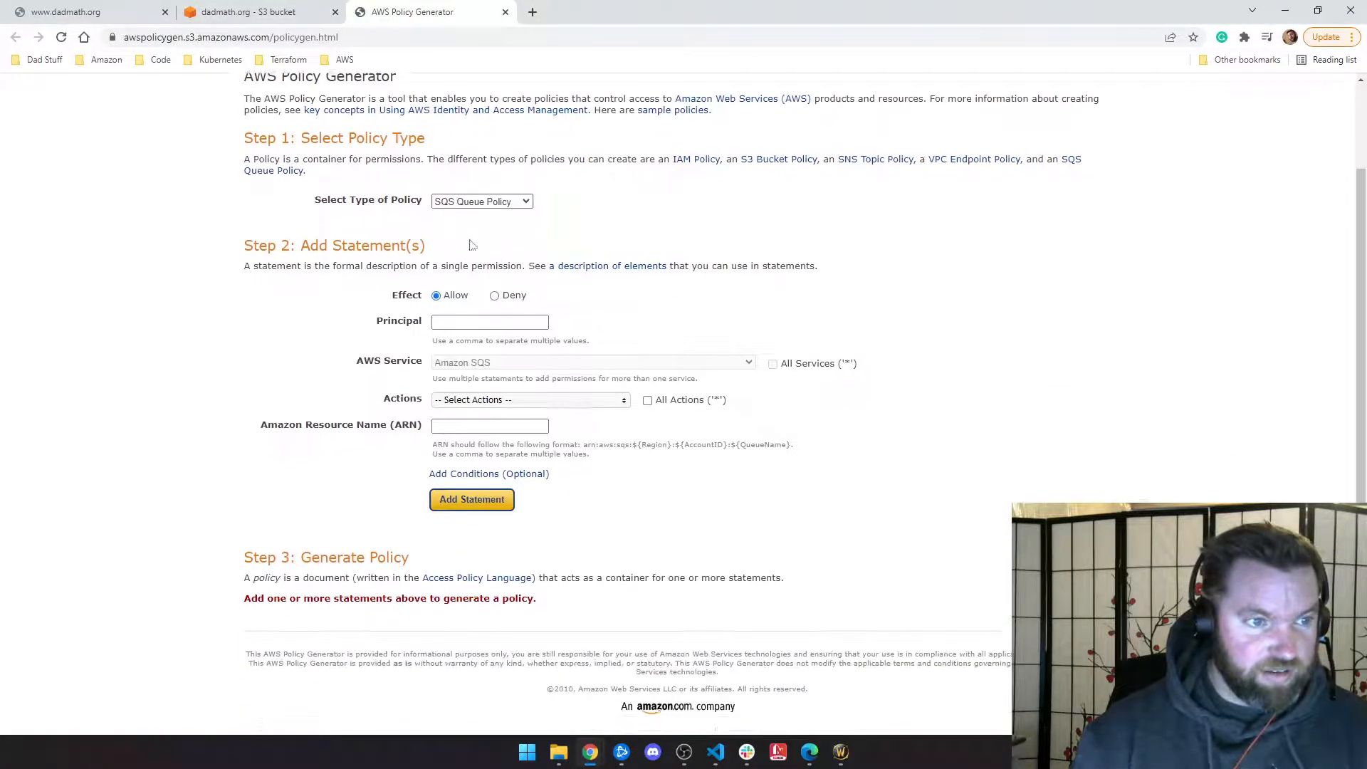
left_click(482, 201)
left_click(466, 225)
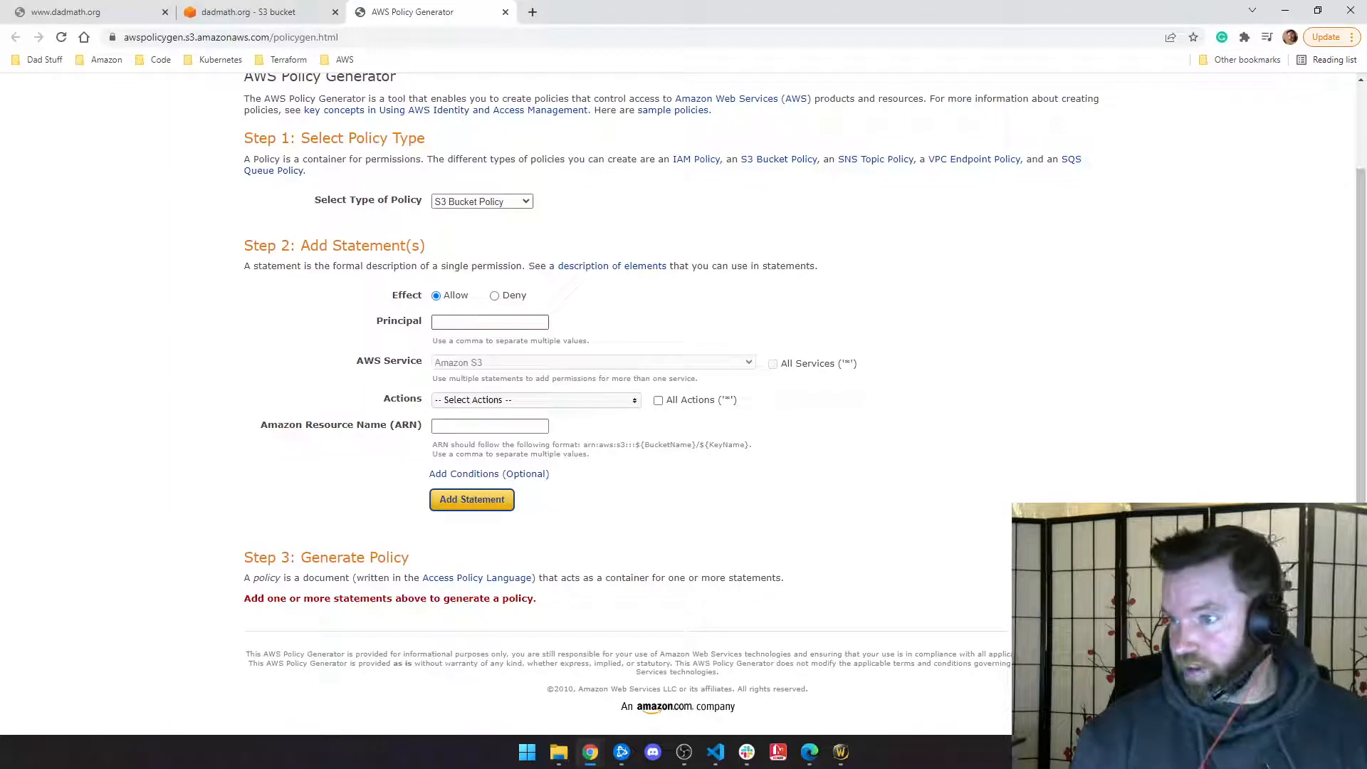
scroll(404, 150, "up", 2)
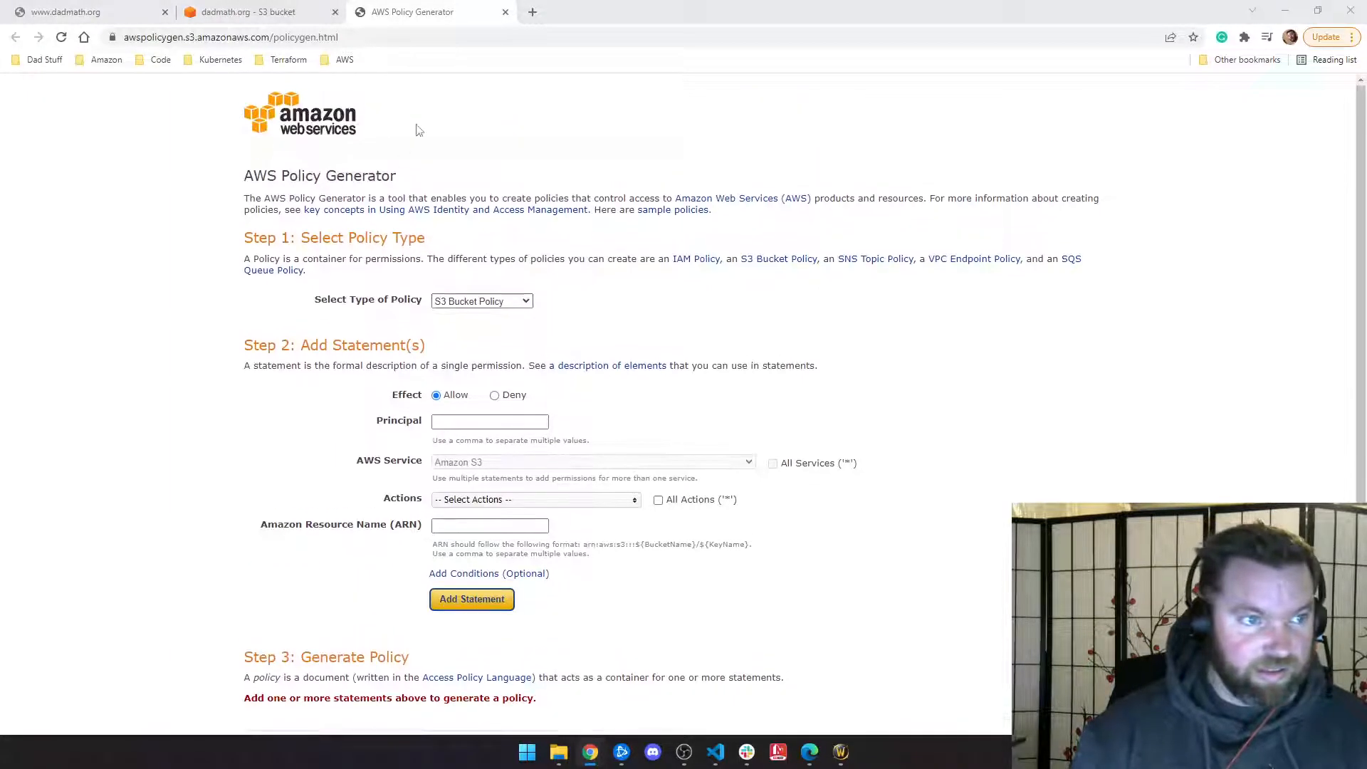
left_click(505, 12)
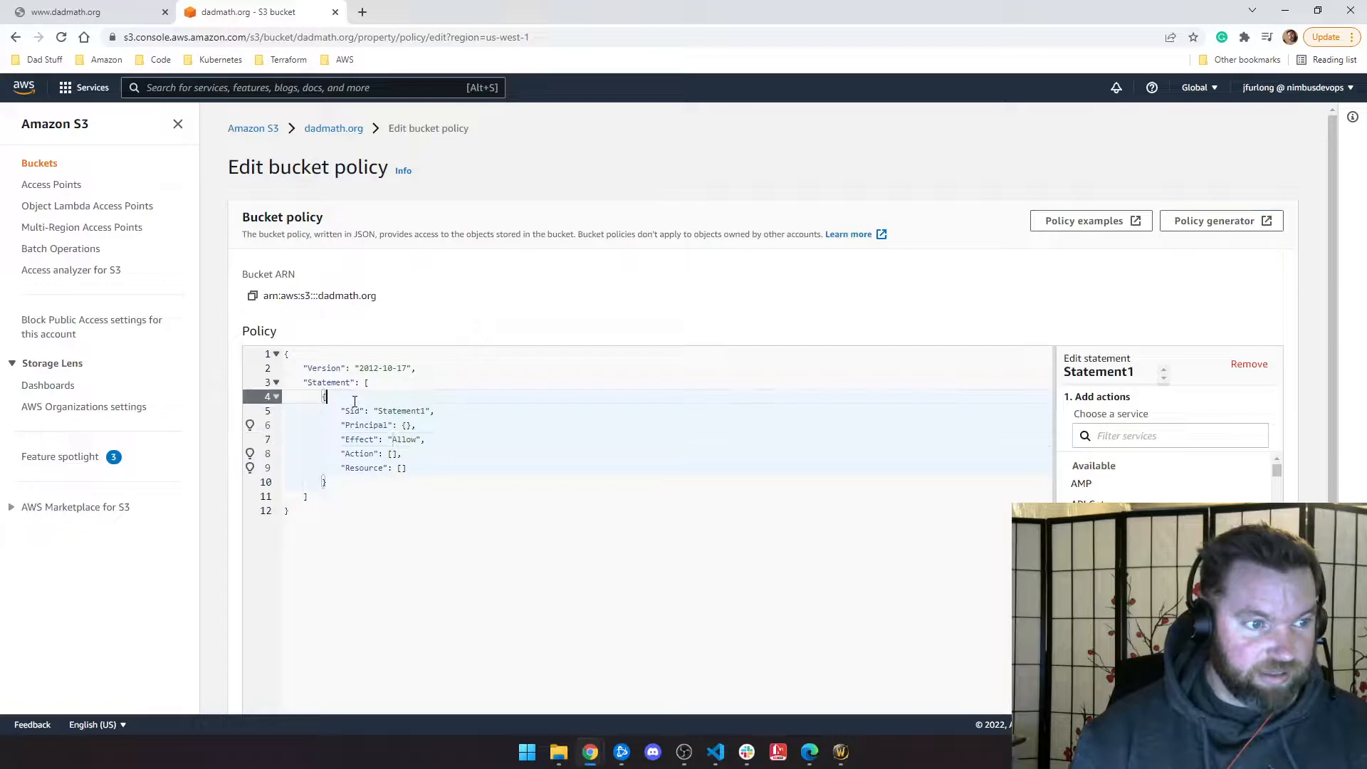
Step: Replace the template JSON with a pasted public-read GetObject bucket policy
key("ctrl+a")
key("BackSpace")
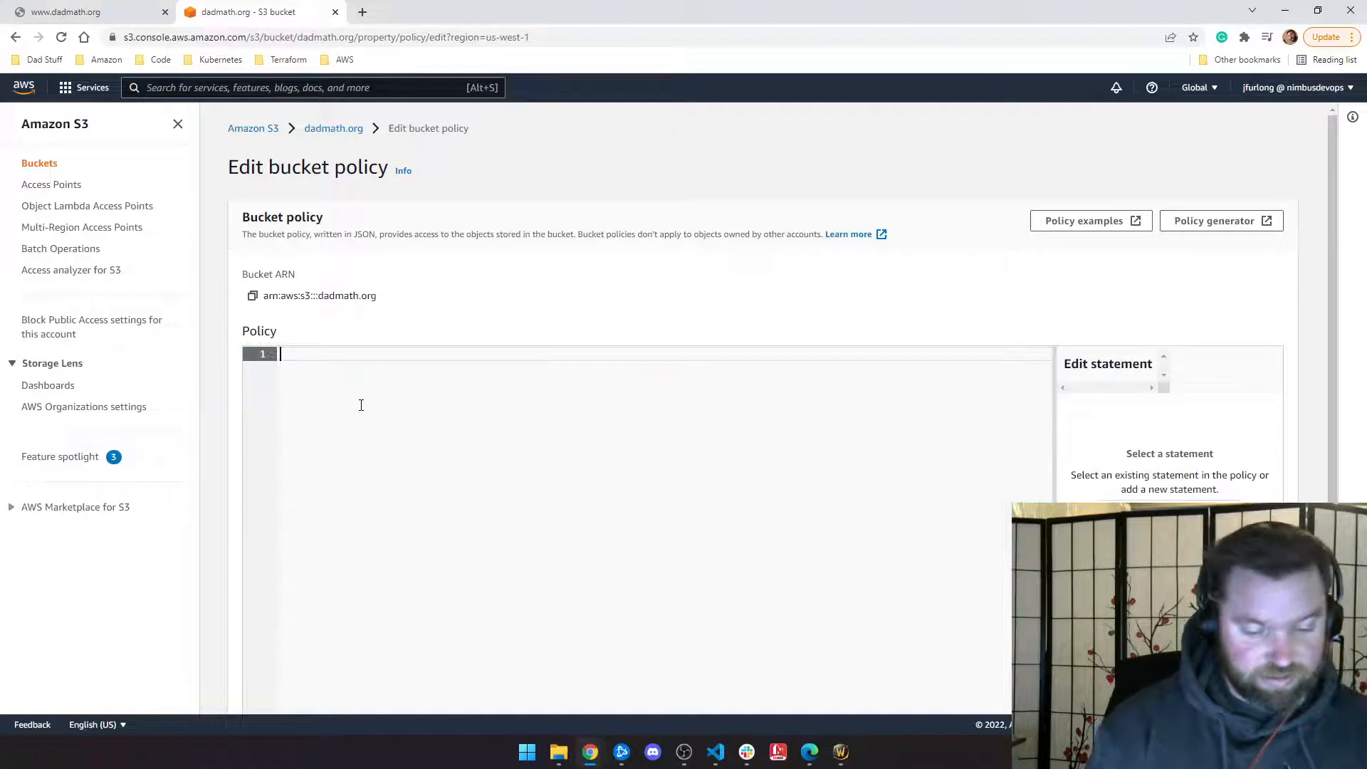
type("{     \"Version\": \"2012-10-17\",     \"Statement\": [         {             \"Sid\": \"PublicReadGetObject\",             \"Effect\": \"Allow\",             \"Principal\": \"*\",             \"Action\": [                 \"s3:GetObject\"             ],             \"Resource\": [                 \"arn:aws:s3:::Bucket-Name/*\"             ]         }     ] }")
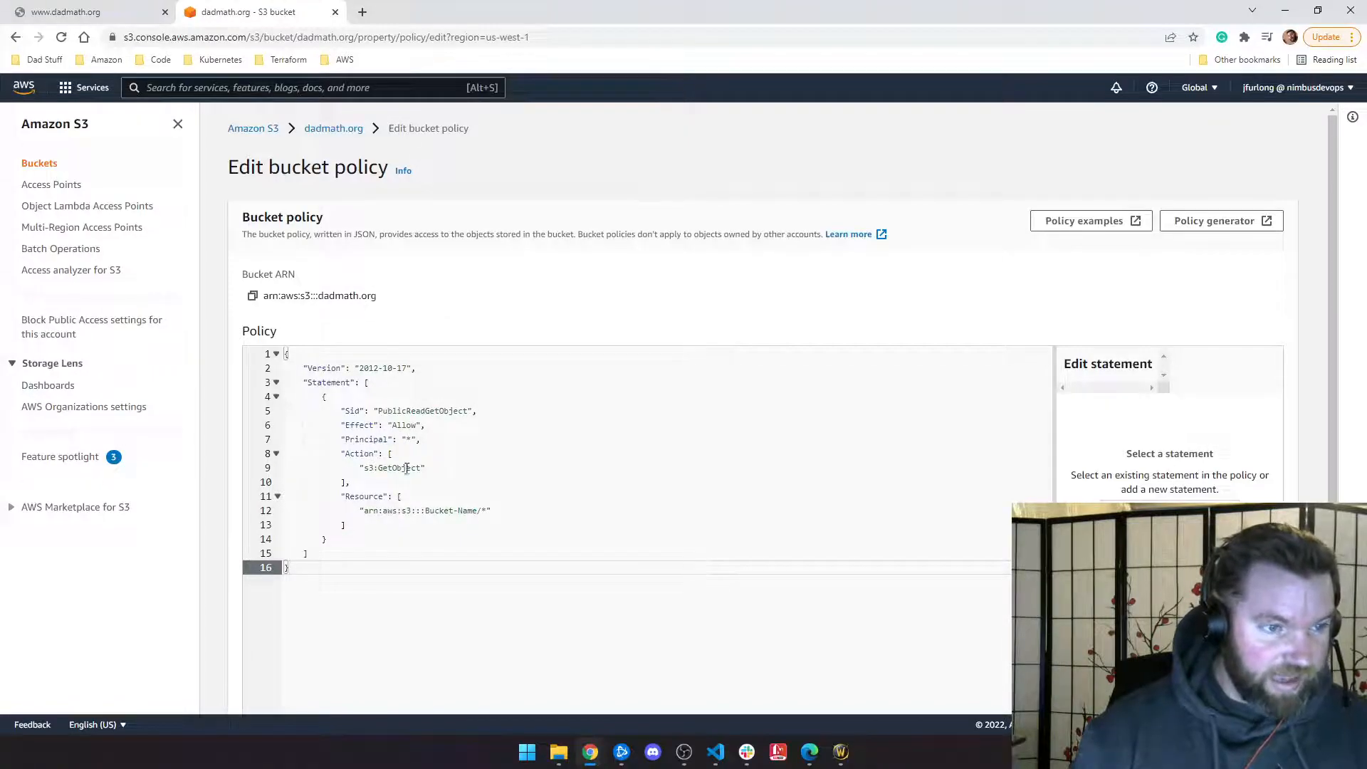
Step: Change the Resource placeholder bucket name to dadmath.org, giving arn:aws:s3:::dadmath.org/*
left_click(473, 510)
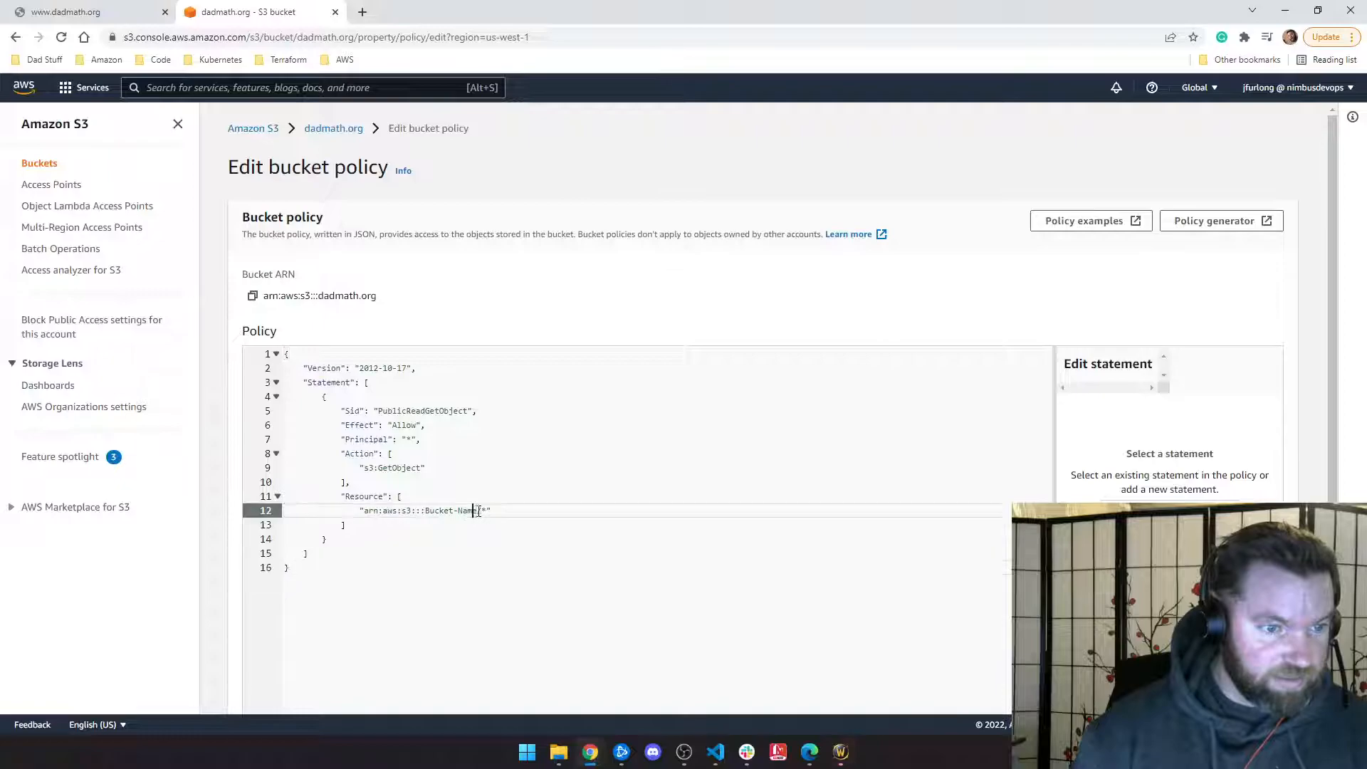
key("BackSpace")
key("BackSpace")
key("BackSpace")
key("Delete")
key("BackSpace")
key("BackSpace")
key("BackSpace")
key("BackSpace")
key("BackSpace")
type("dadma")
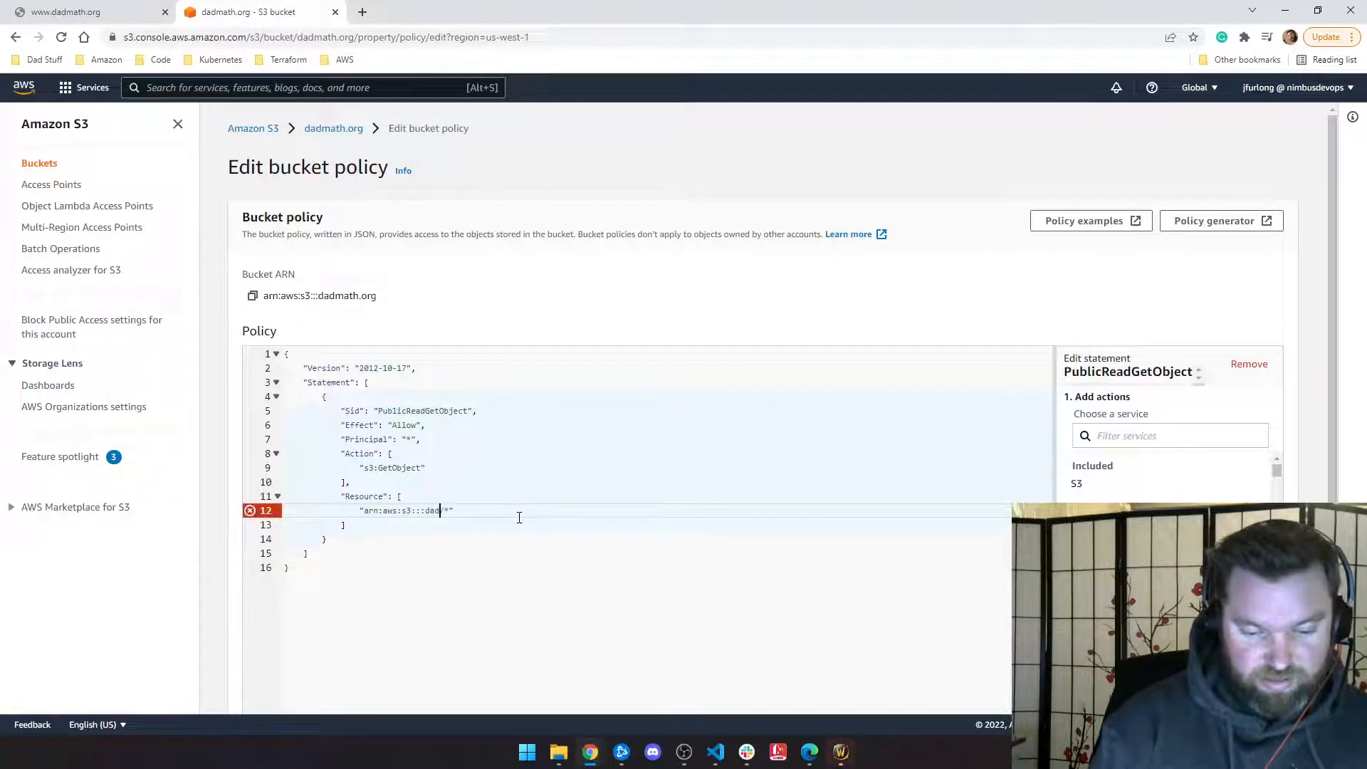
type("th.org")
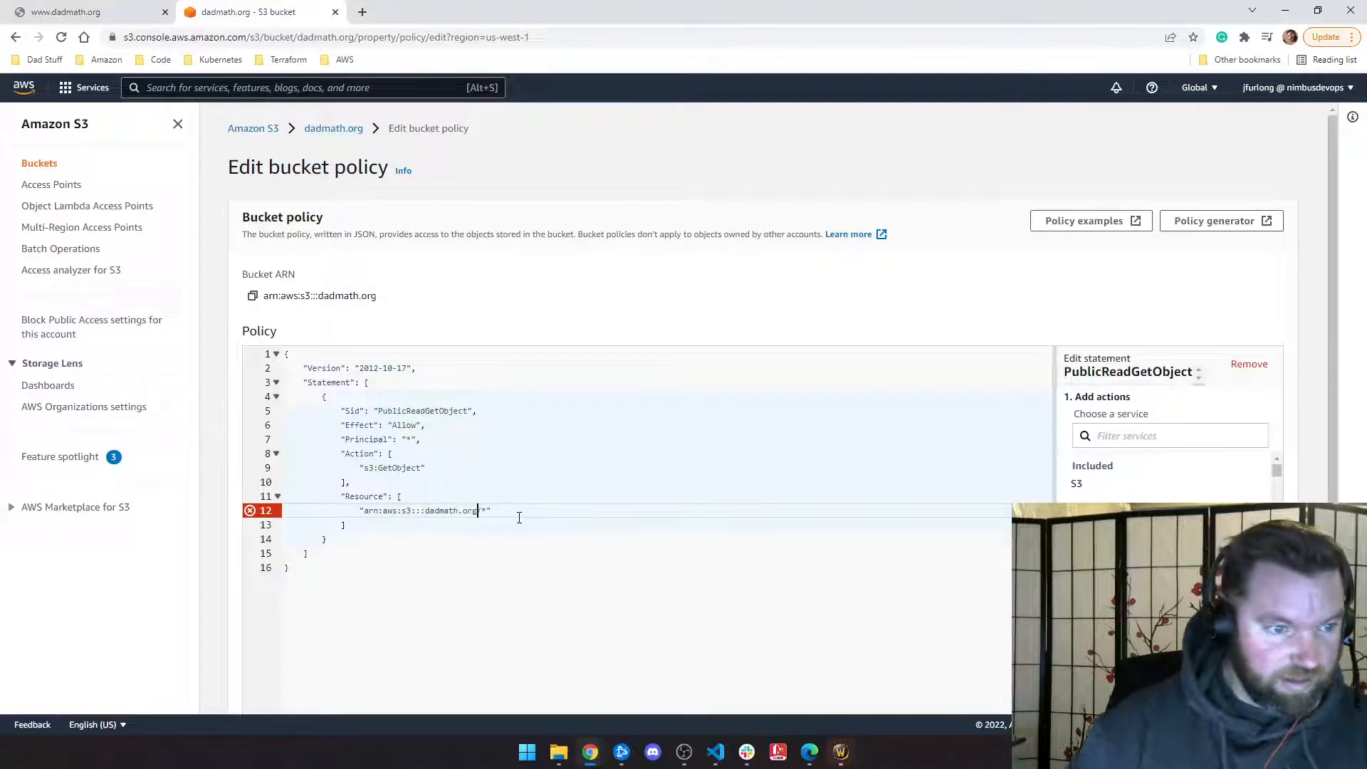
scroll(579, 402, "down", 1)
scroll(714, 443, "down", 2)
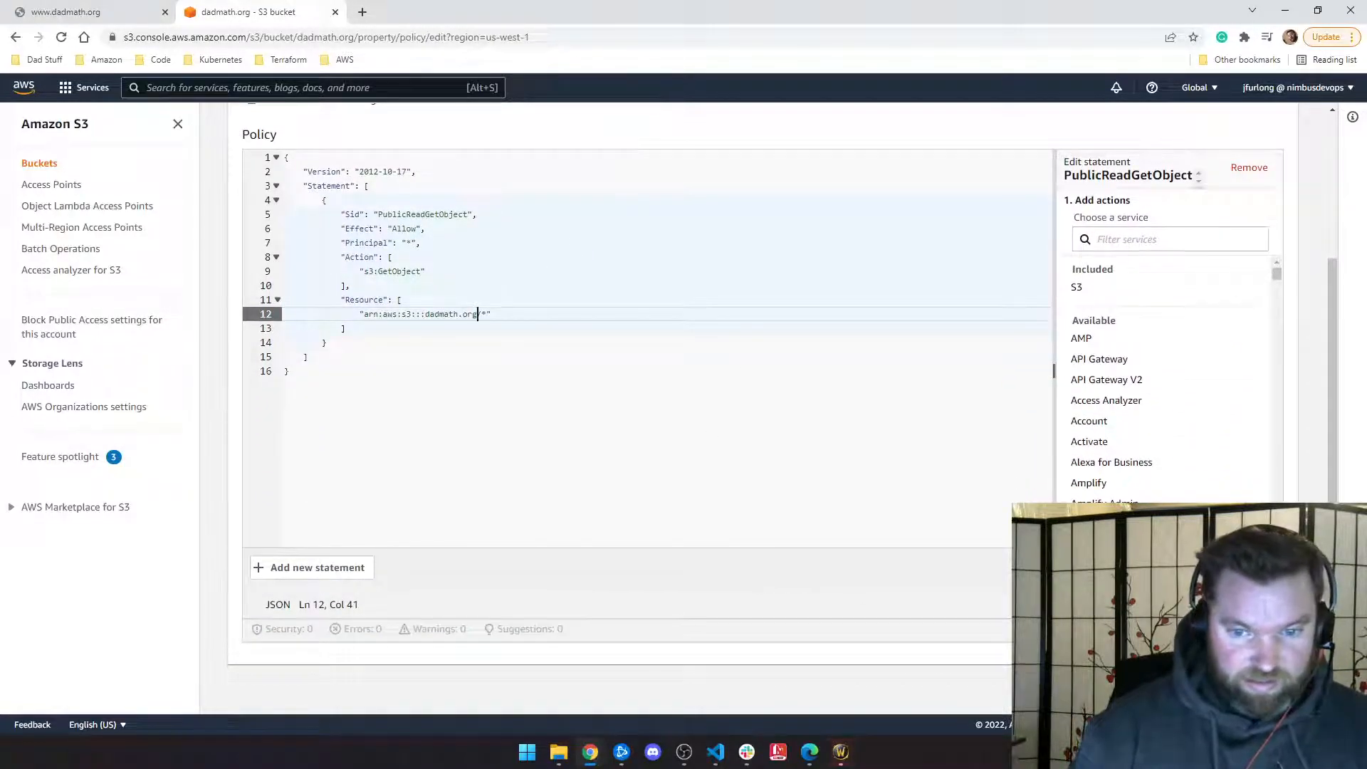
scroll(537, 437, "down", 3)
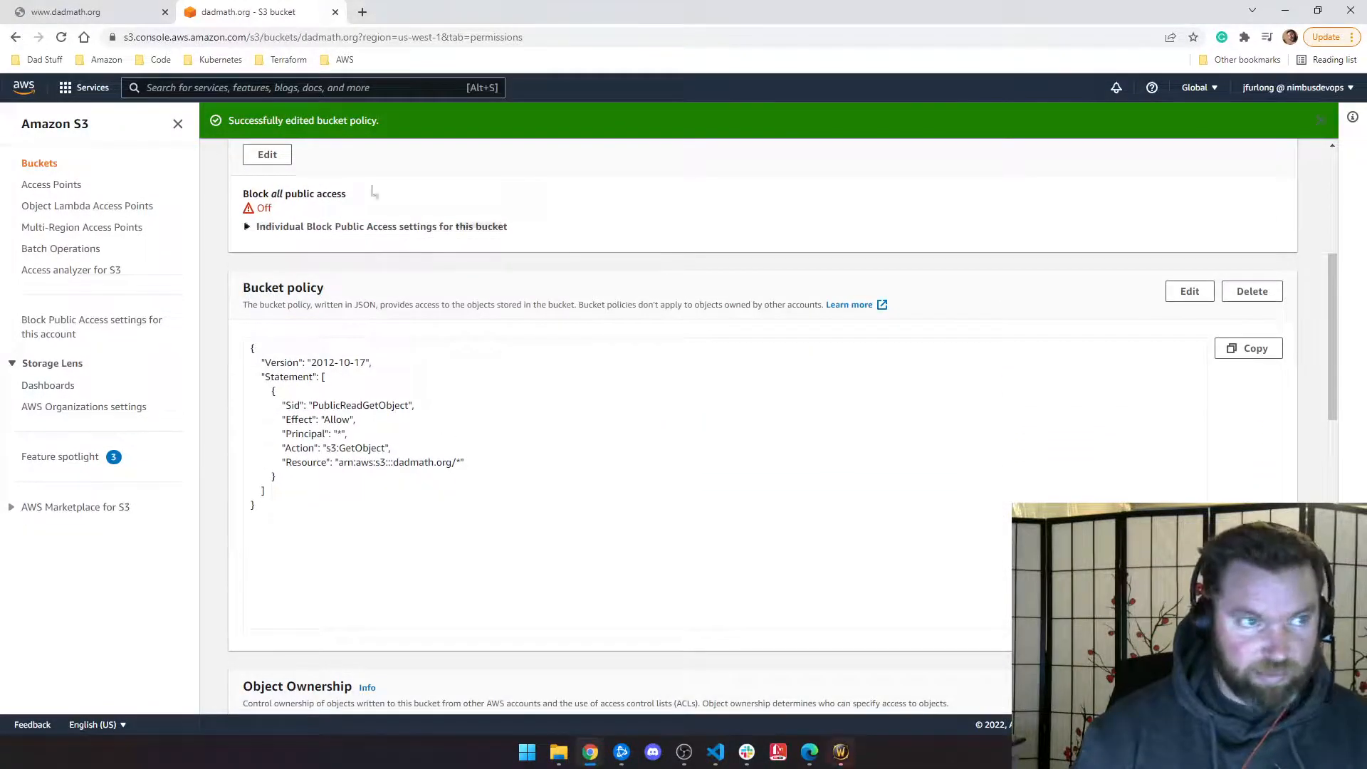
Step: Reload the dadmath.org site tab, still unreachable, and return to the S3 bucket tab
left_click(86, 12)
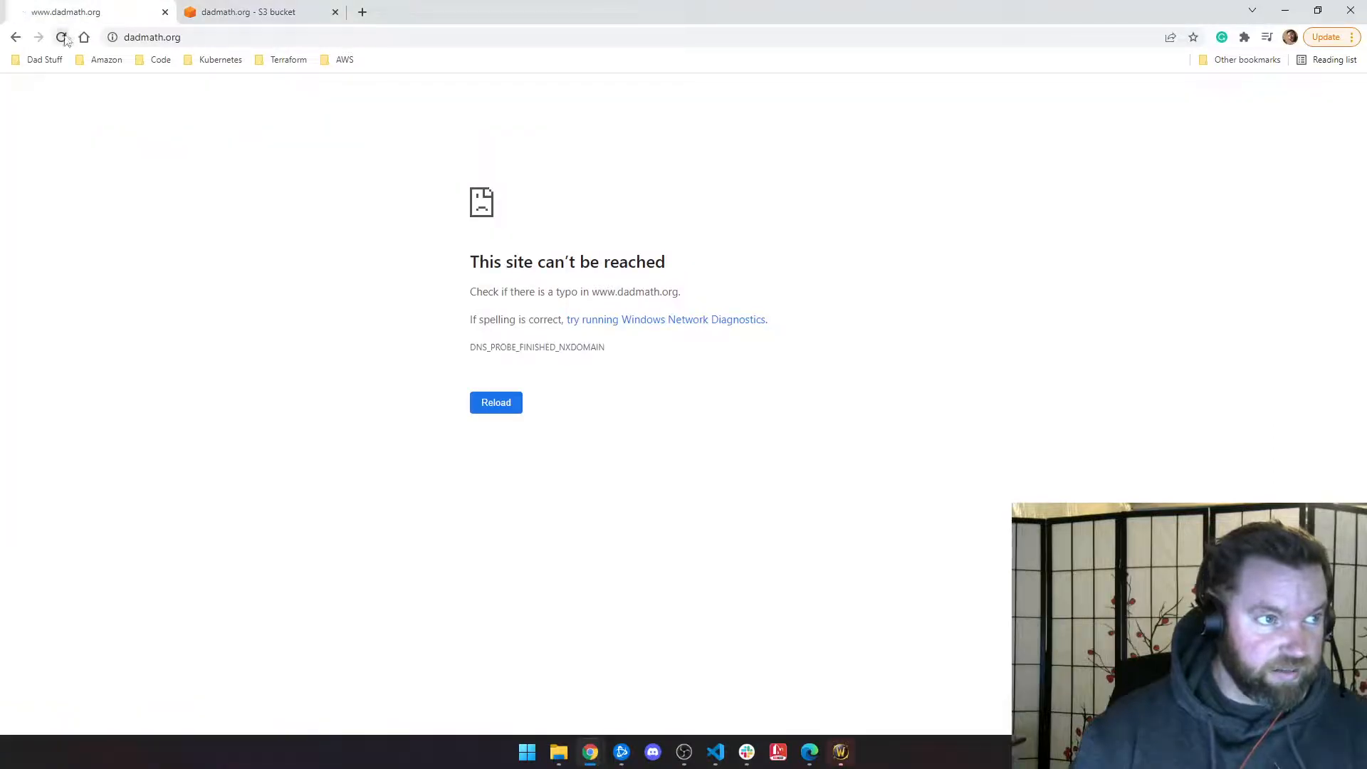
left_click(66, 42)
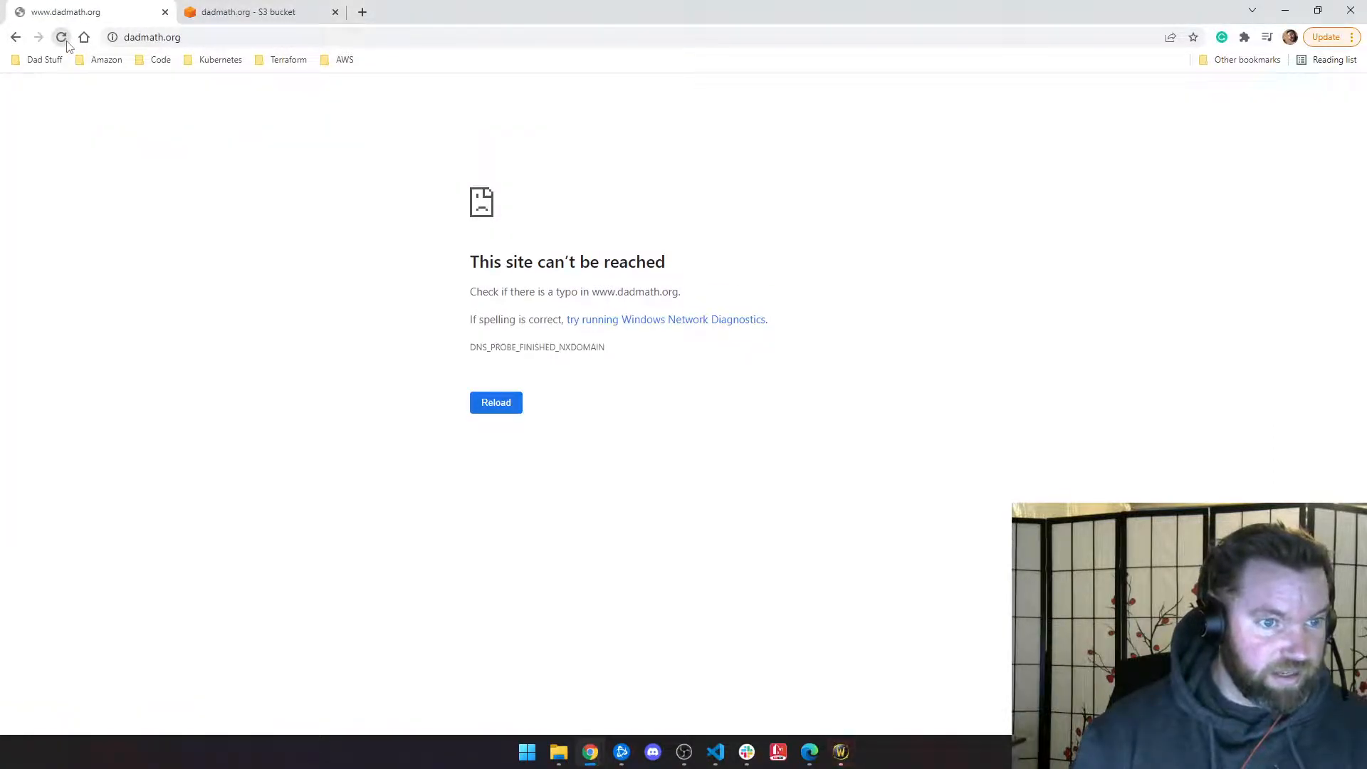
left_click(235, 13)
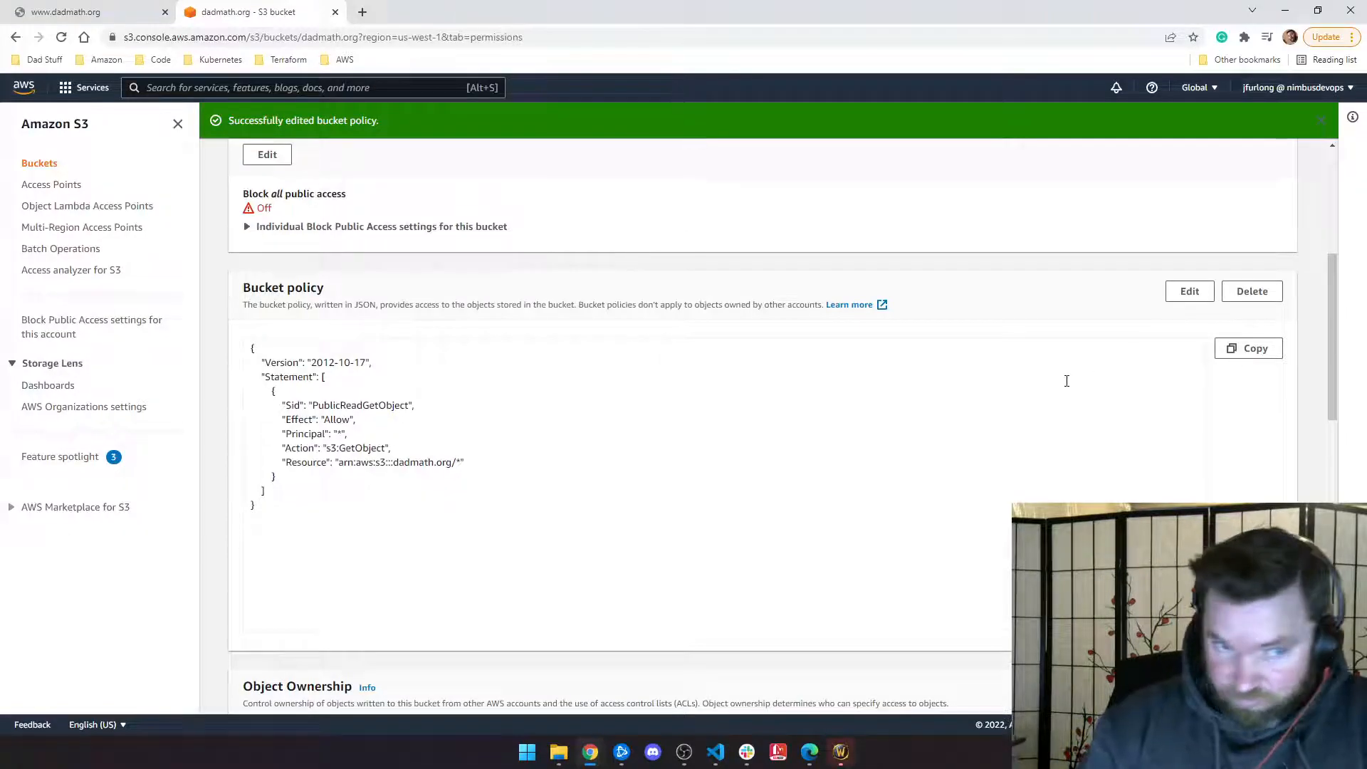
Step: Dismiss the policy success banner and scroll the bucket's Properties down to Static website hosting
left_click(1326, 123)
scroll(388, 228, "up", 5)
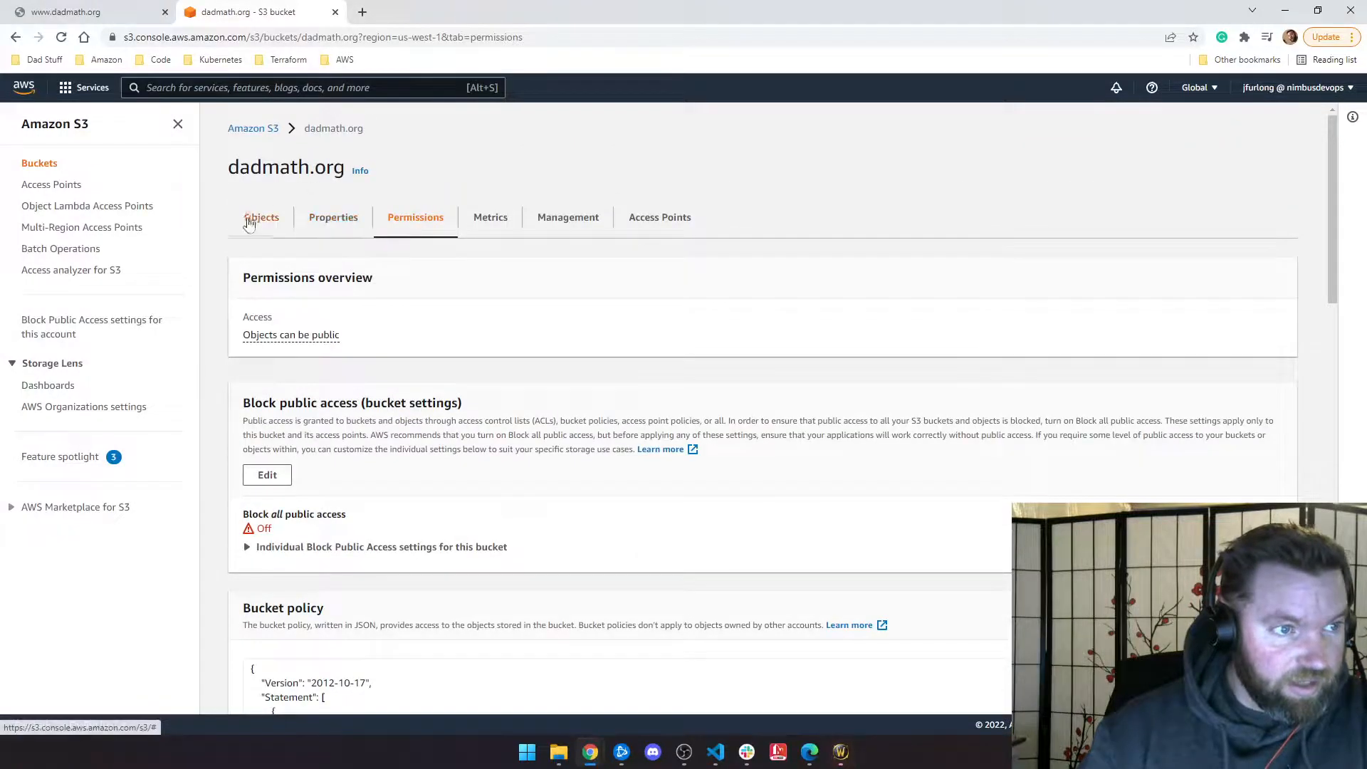
left_click(249, 223)
left_click(660, 218)
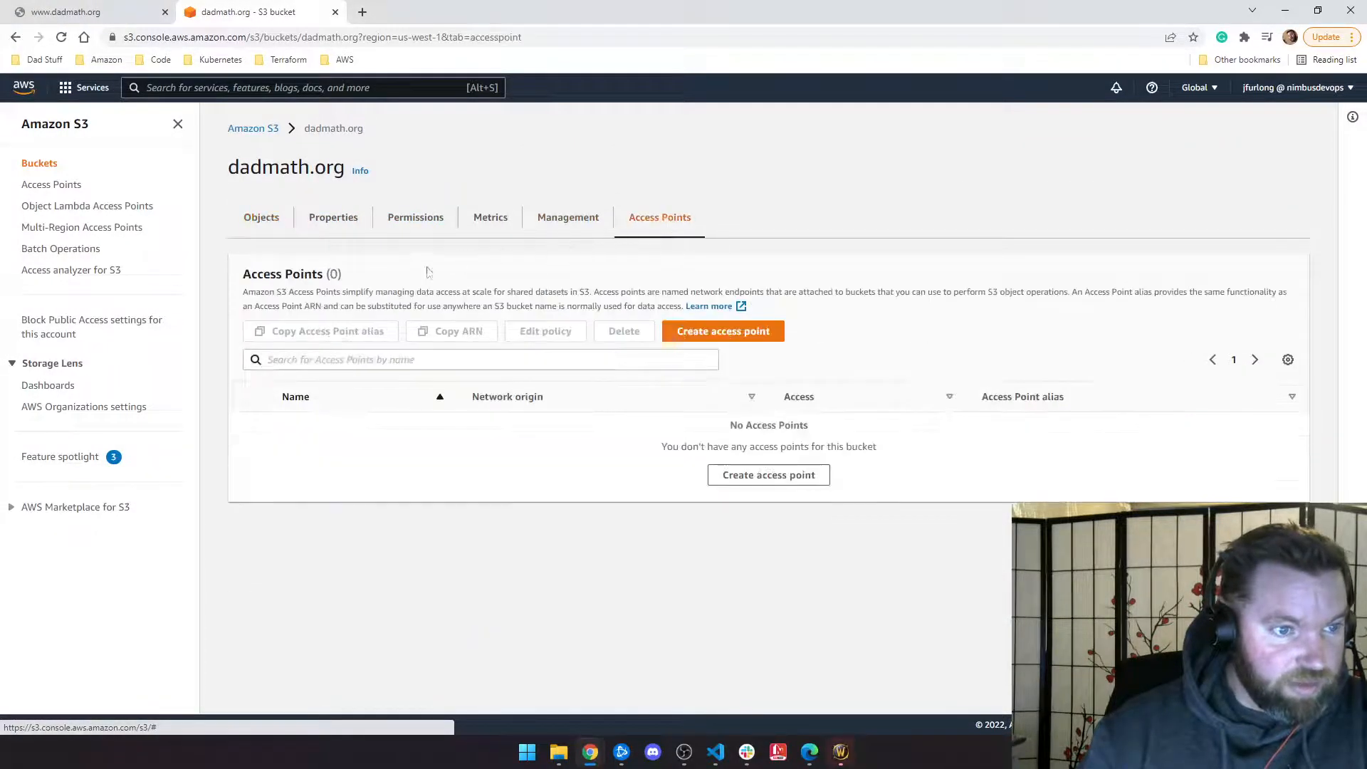
left_click(265, 216)
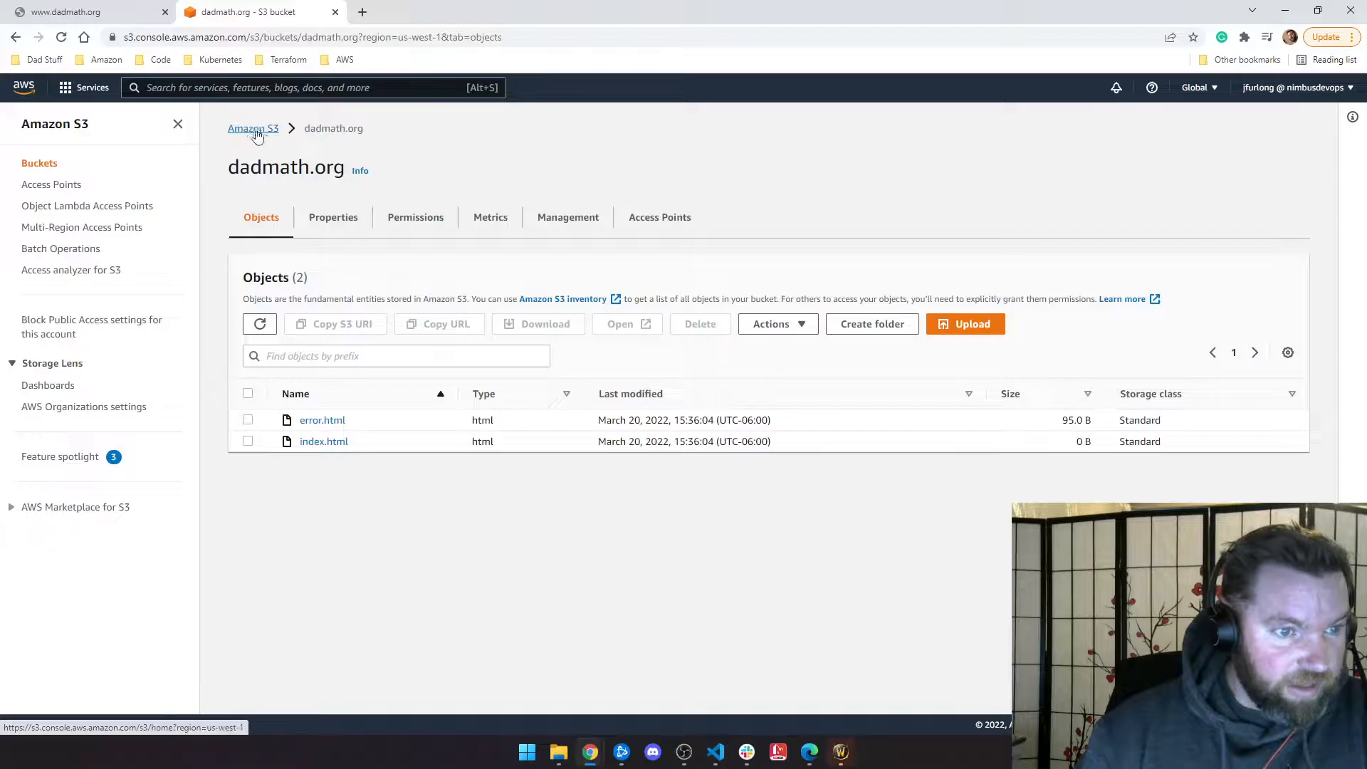
left_click(349, 218)
scroll(498, 427, "down", 8)
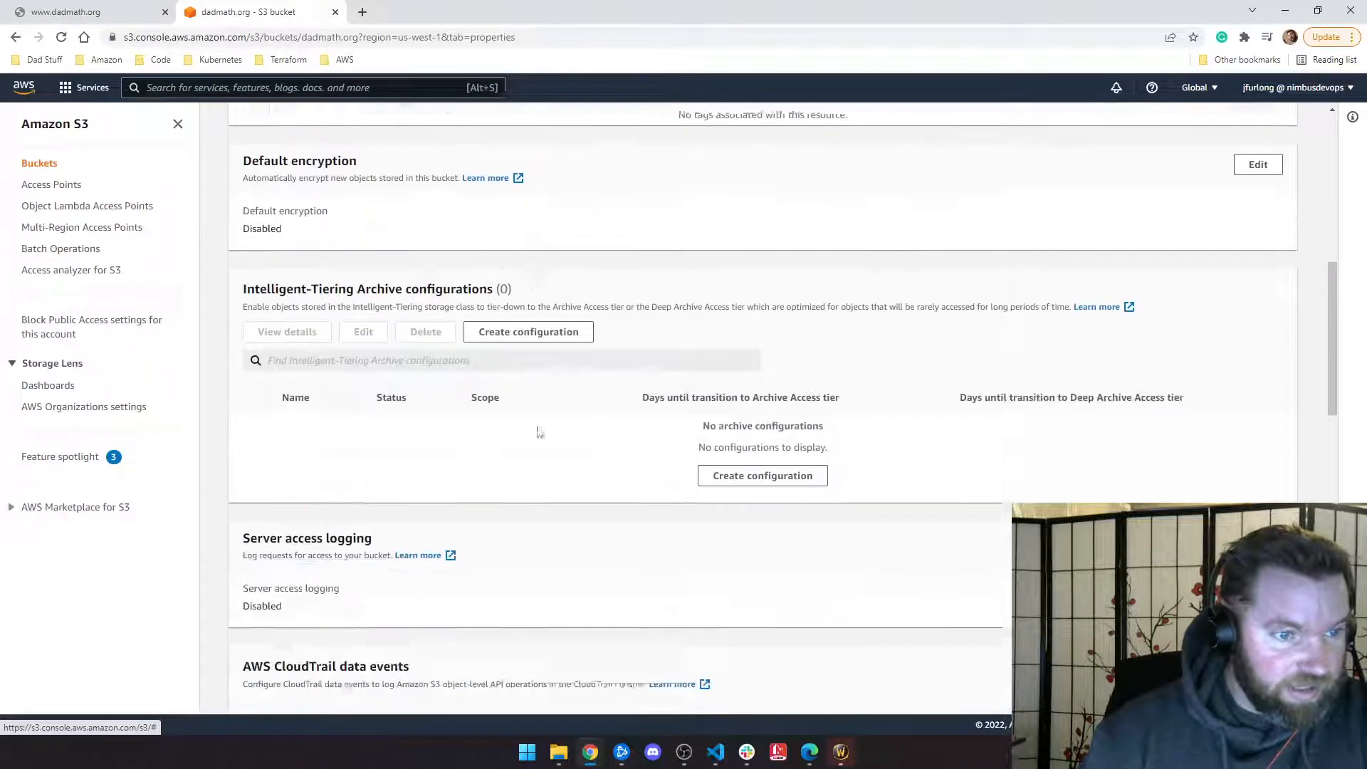
scroll(537, 433, "down", 15)
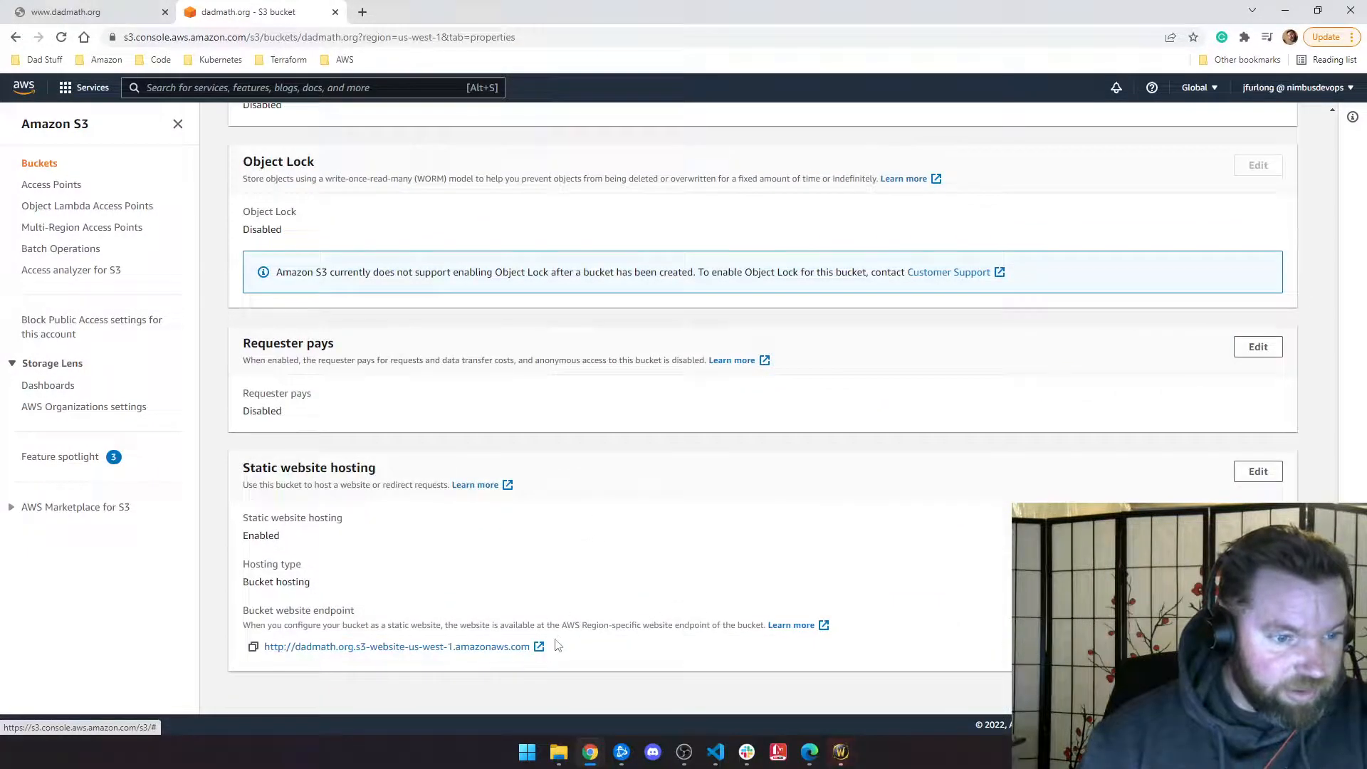
Step: Open the us-west-1 website endpoint, find it blank, and close that tab
left_click(539, 648)
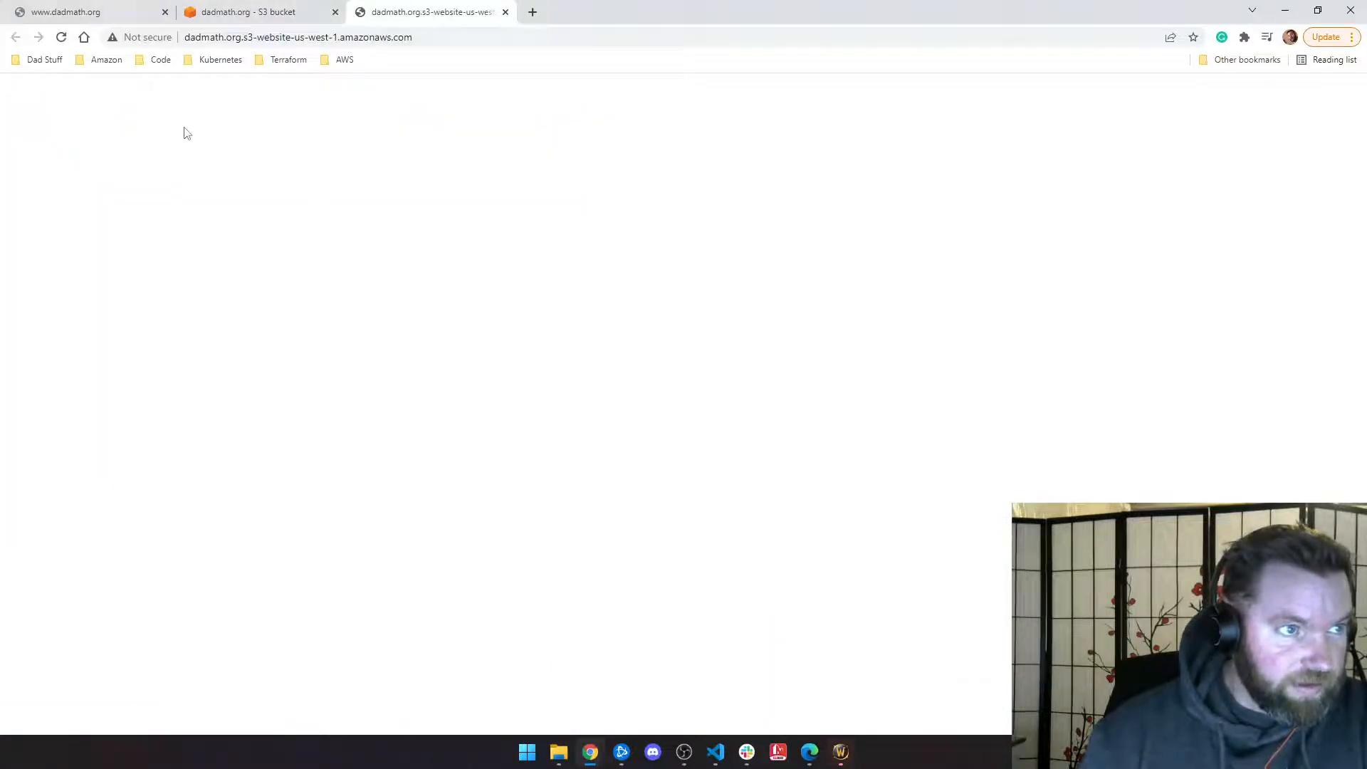
left_click(62, 37)
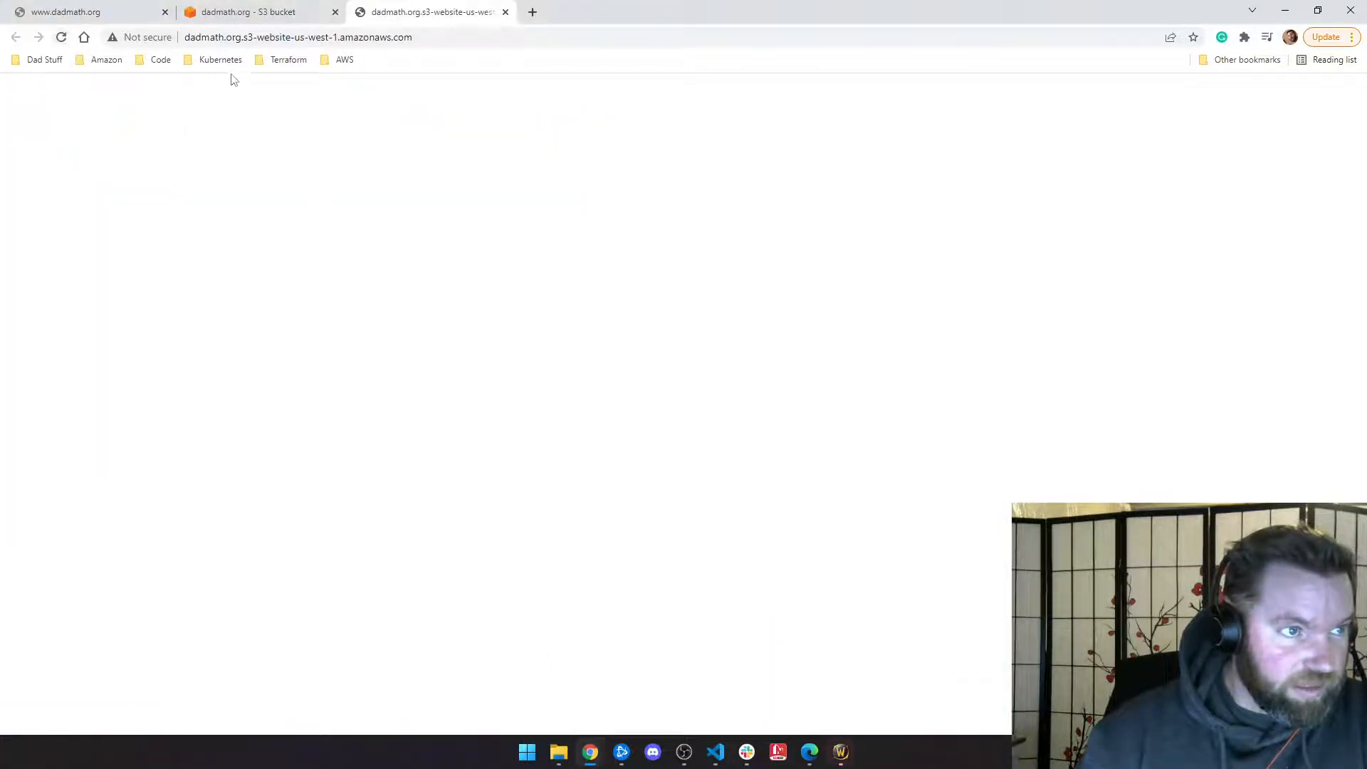
left_click(84, 38)
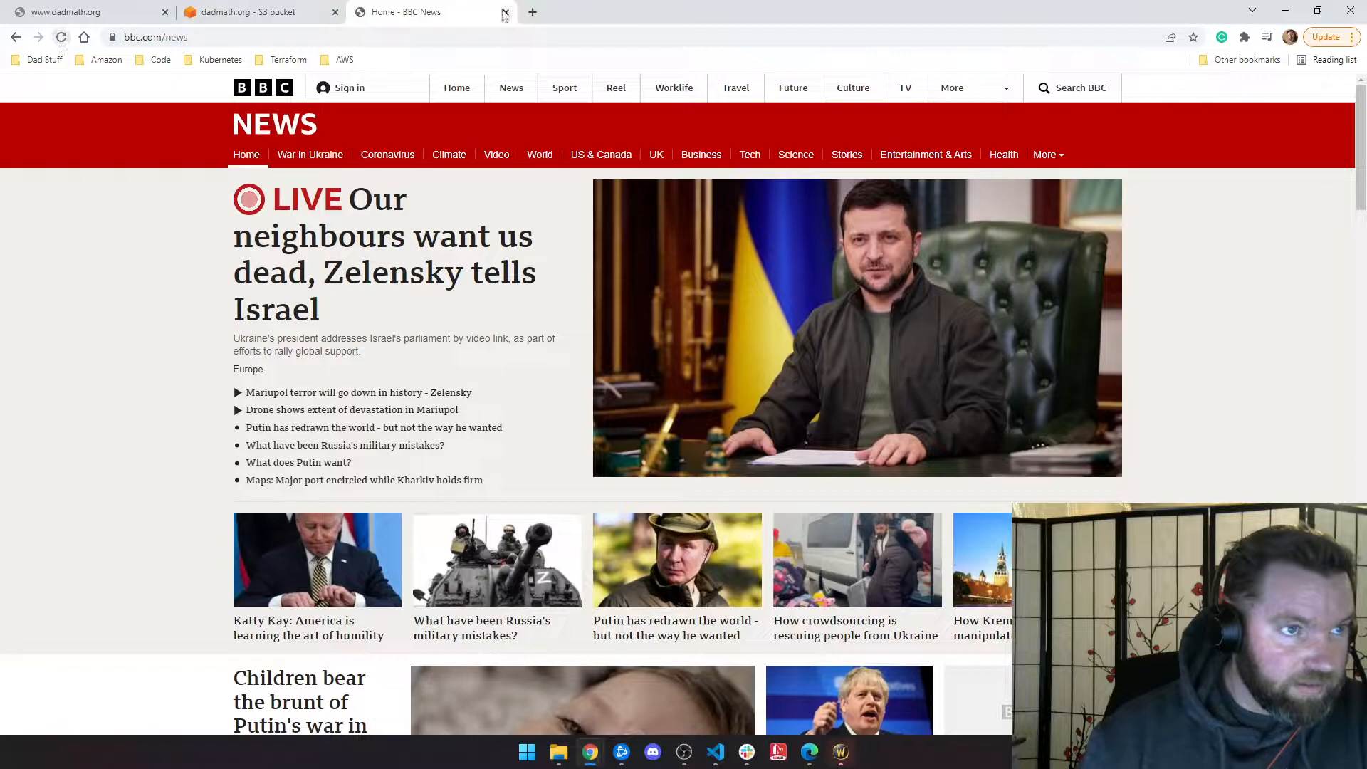
left_click(505, 12)
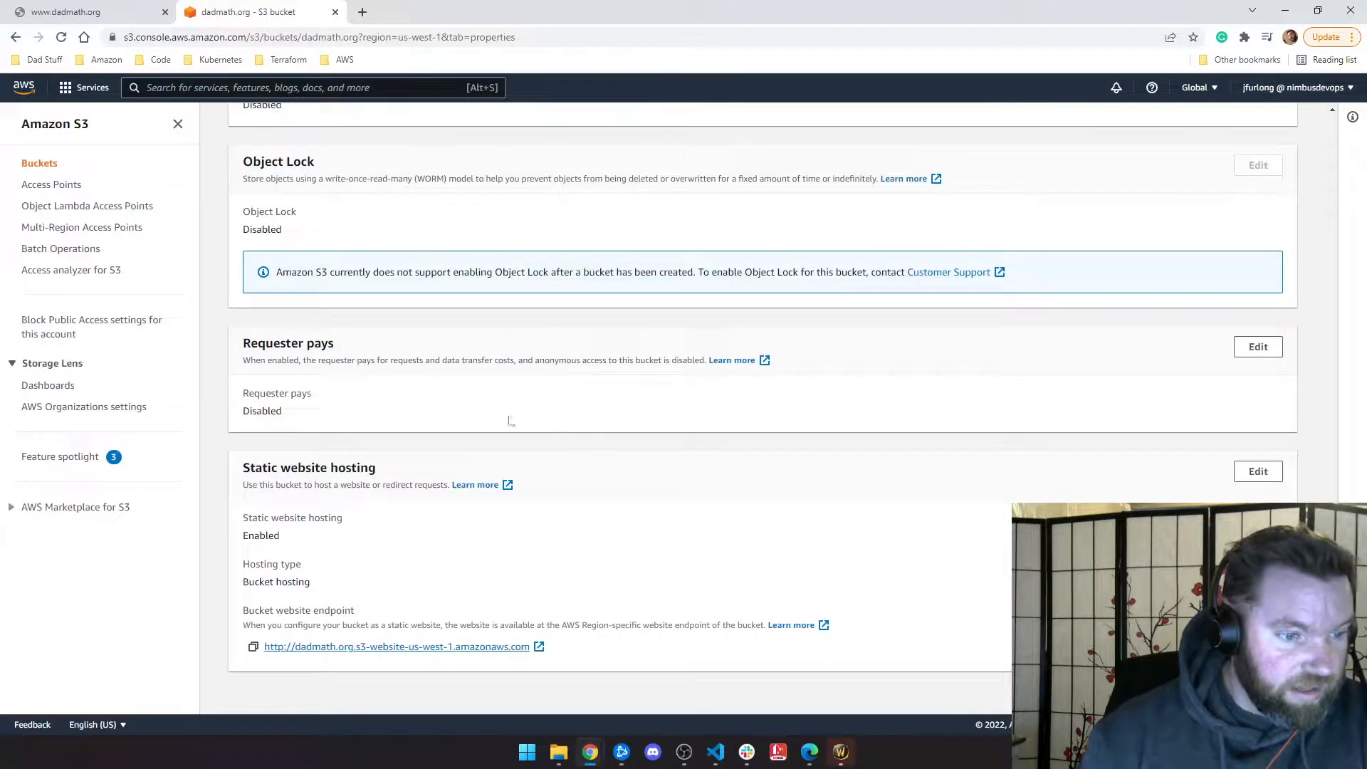
Step: Save index.html with its welcome text in VS Code
key("alt+Tab")
left_click(340, 36)
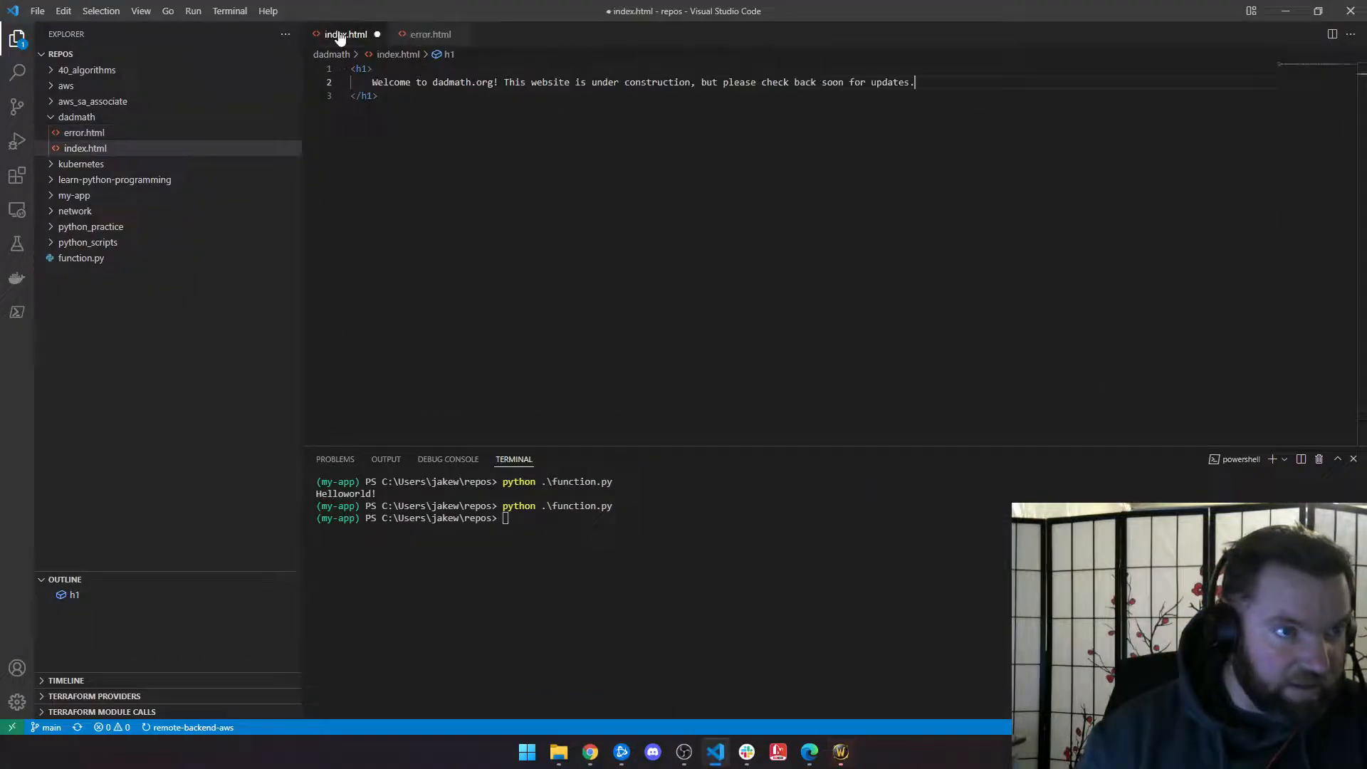
key("ctrl+s")
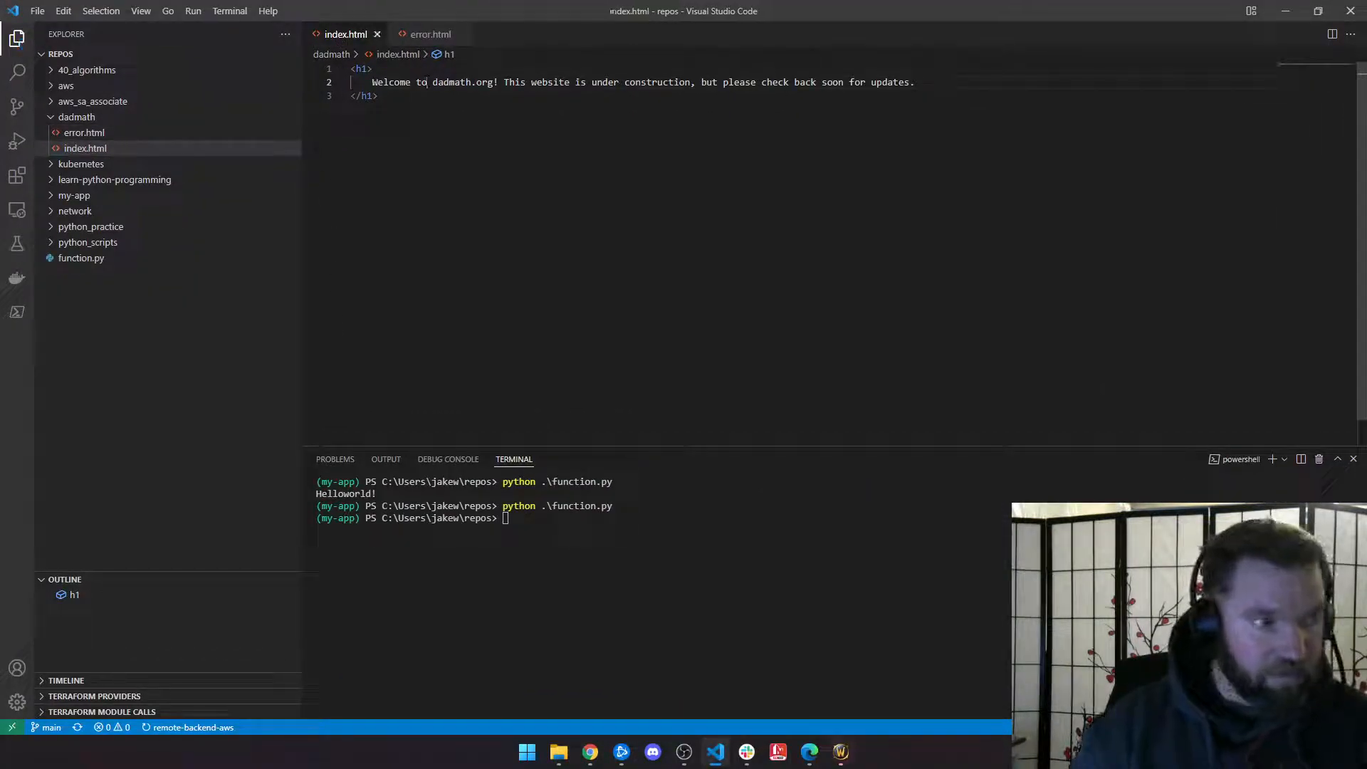
key("alt+Tab")
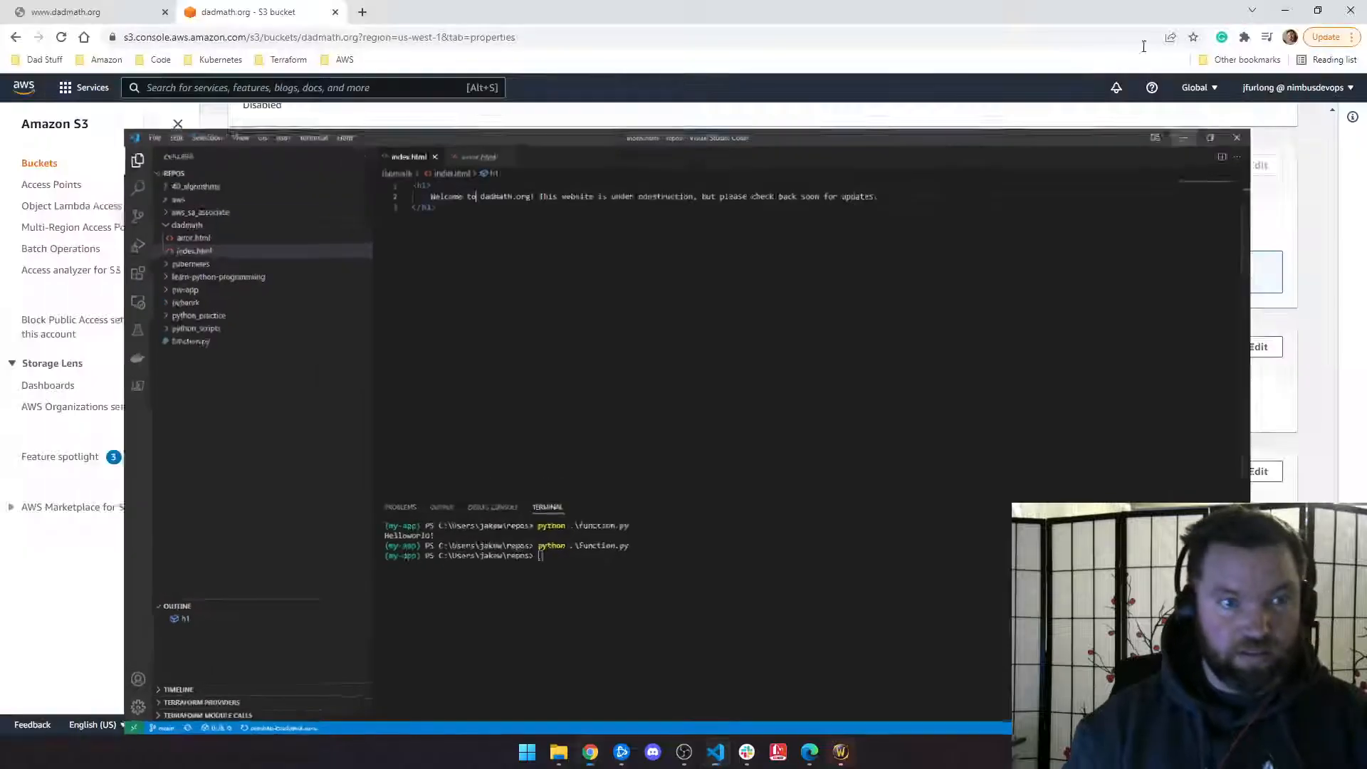
Step: Open the bucket's index.html, confirm it is an empty 0 B page, and return to Objects
scroll(285, 223, "up", 20)
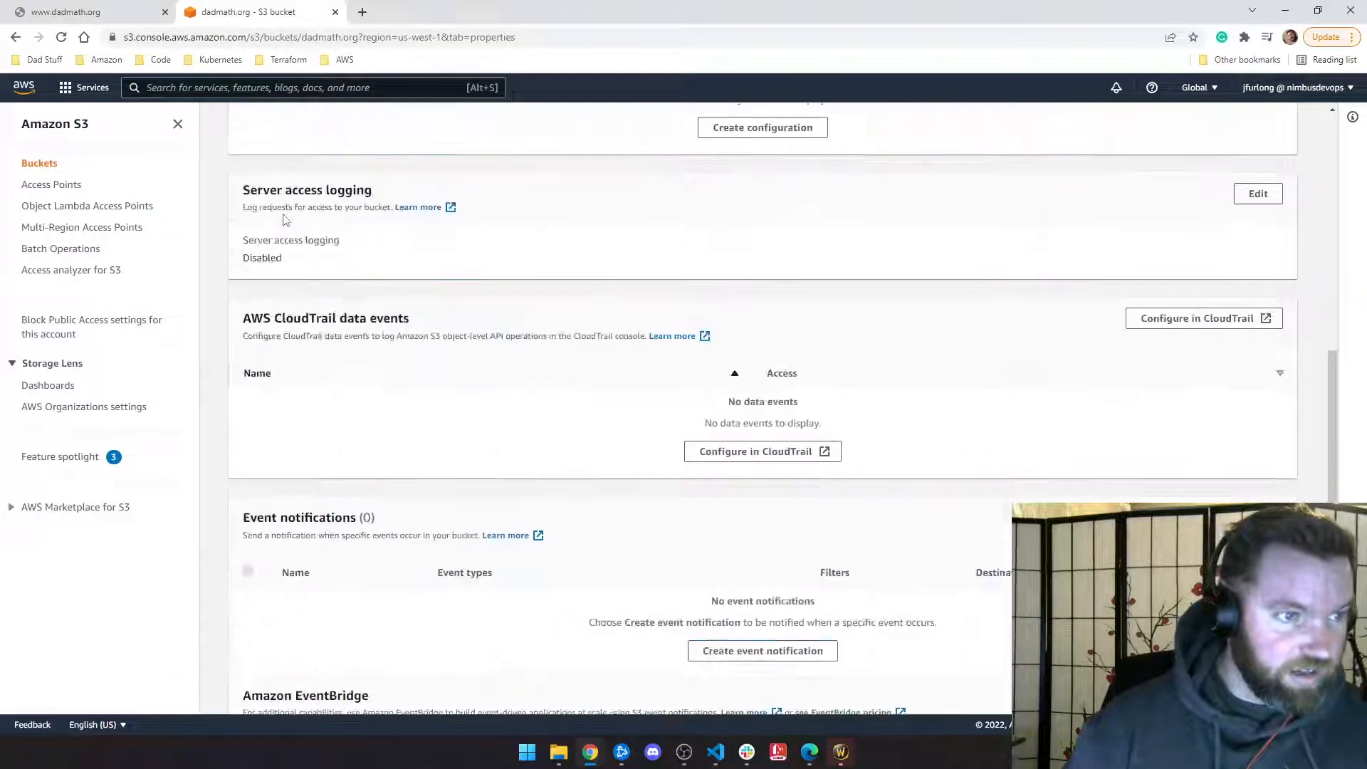
left_click(260, 219)
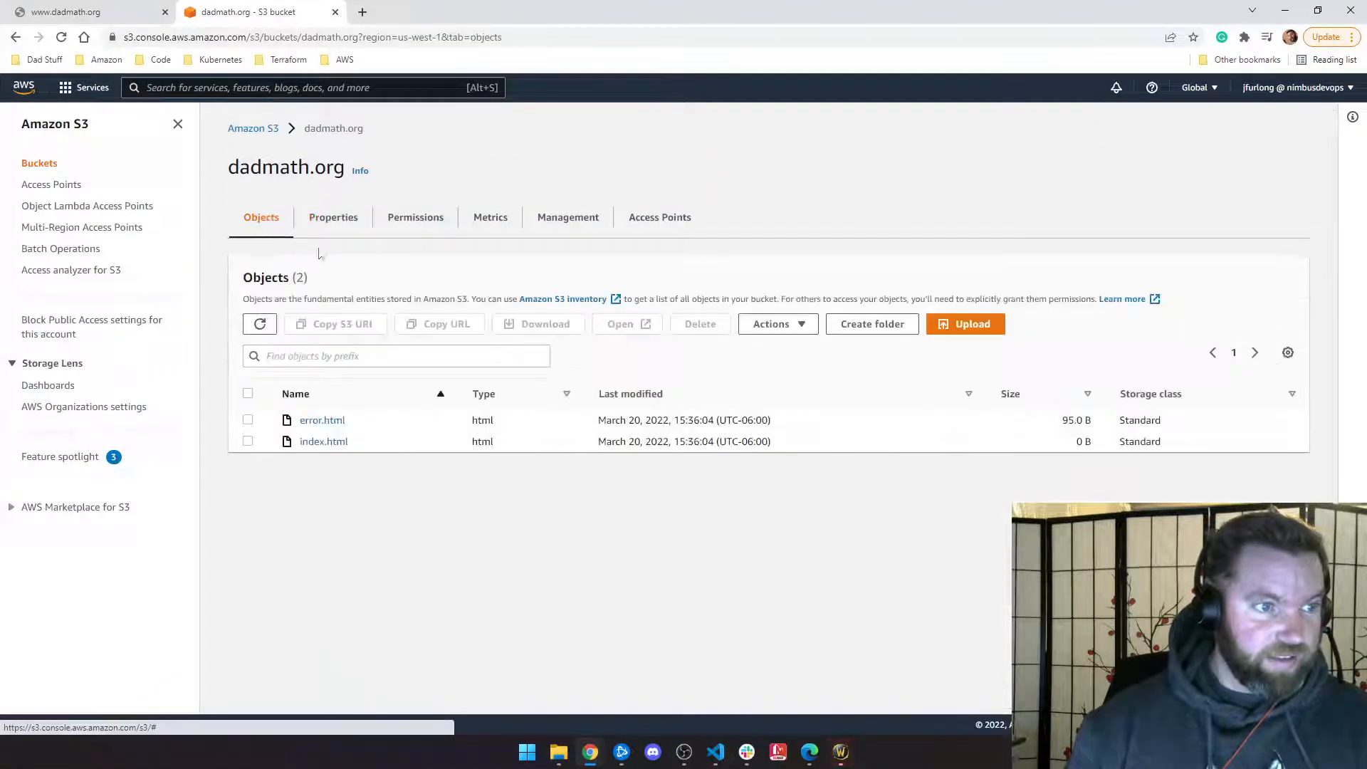
left_click(320, 442)
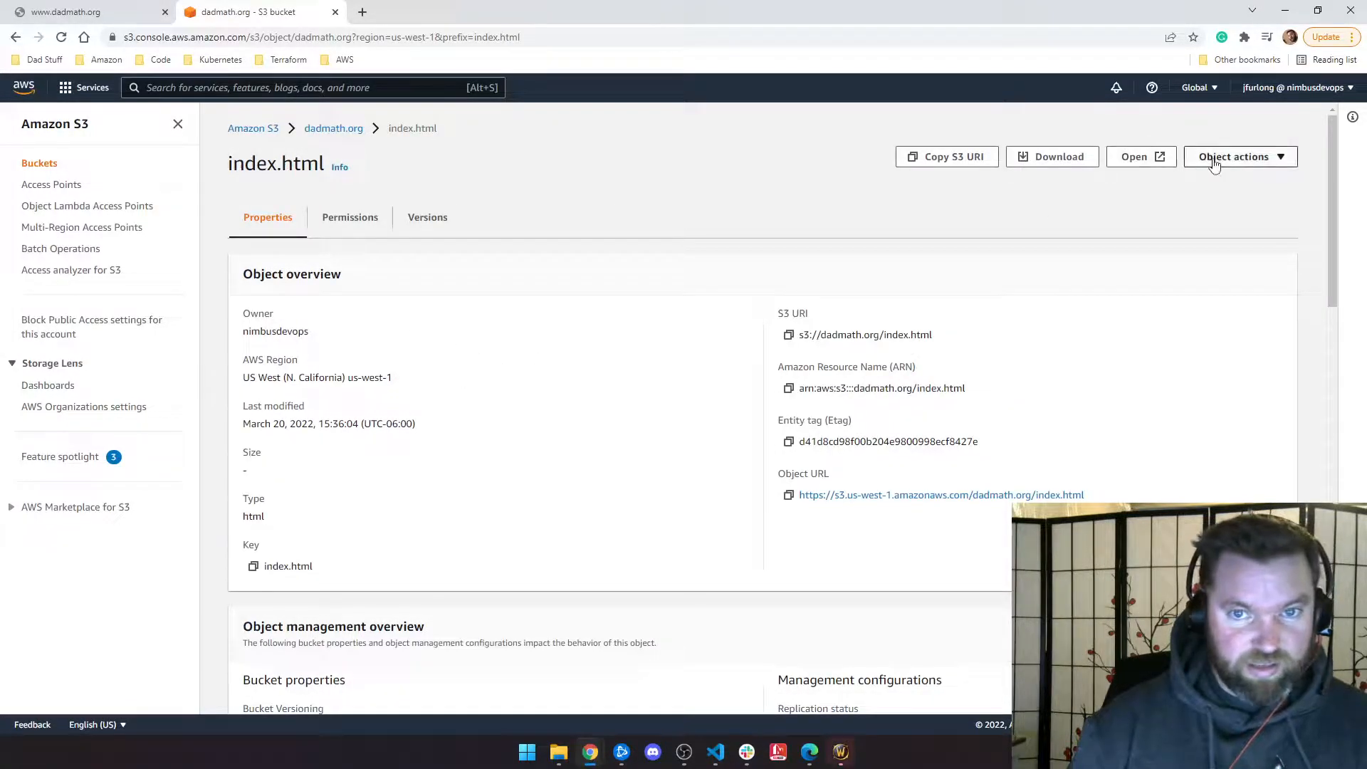
left_click(1136, 157)
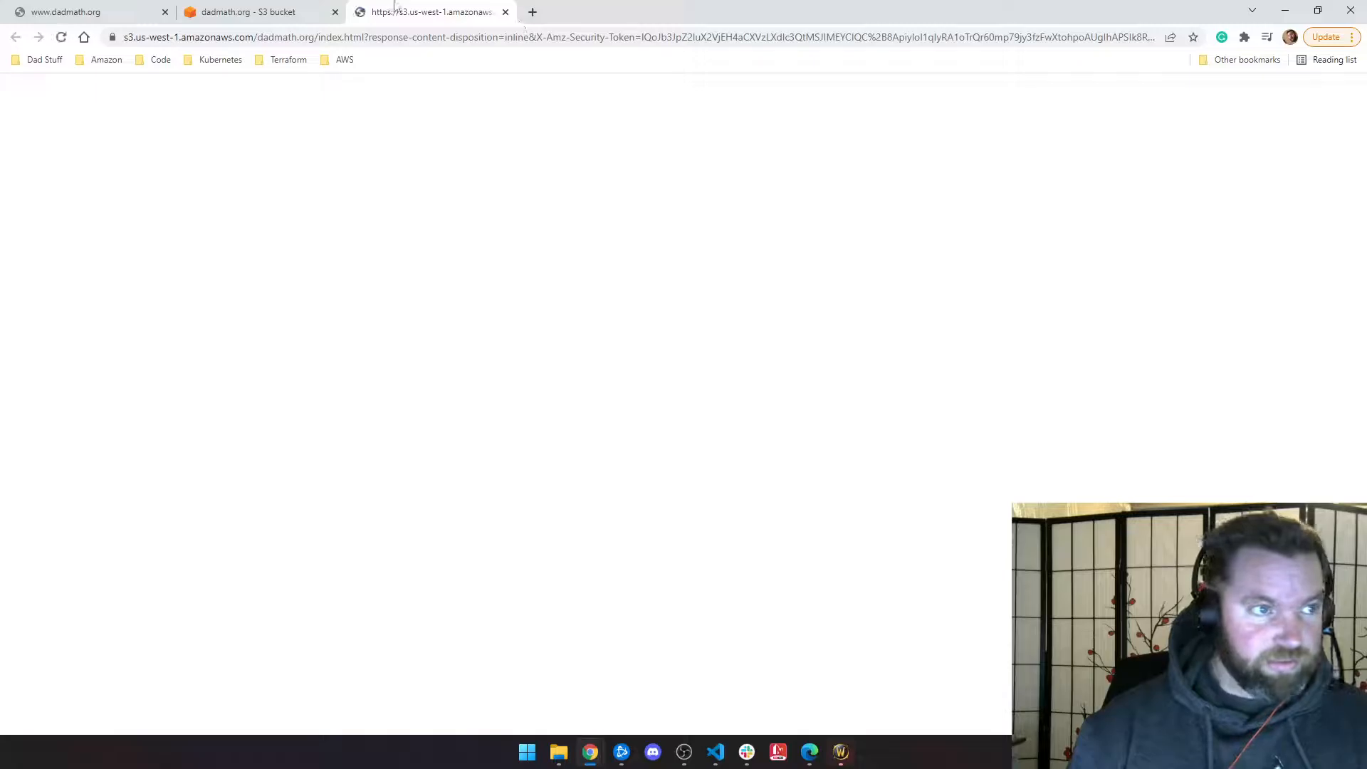
left_click(505, 13)
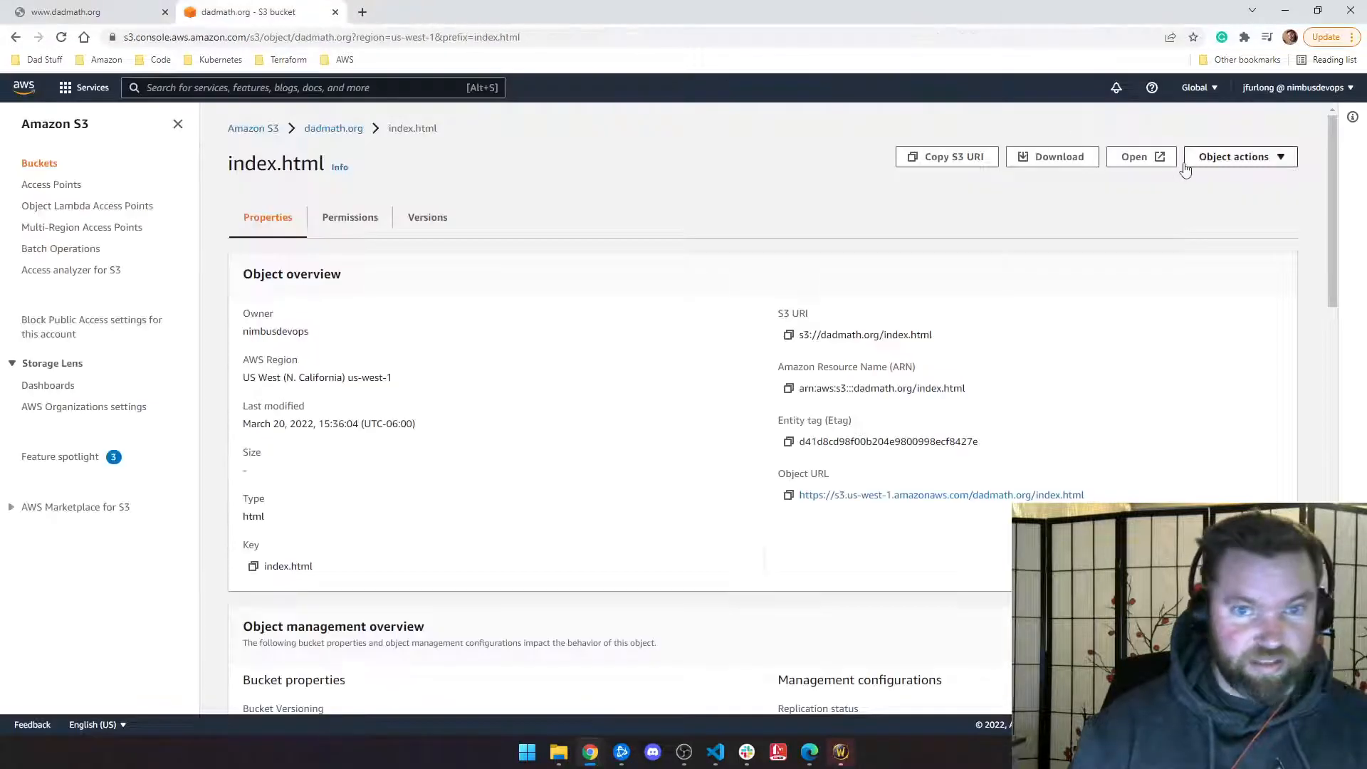
left_click(1210, 161)
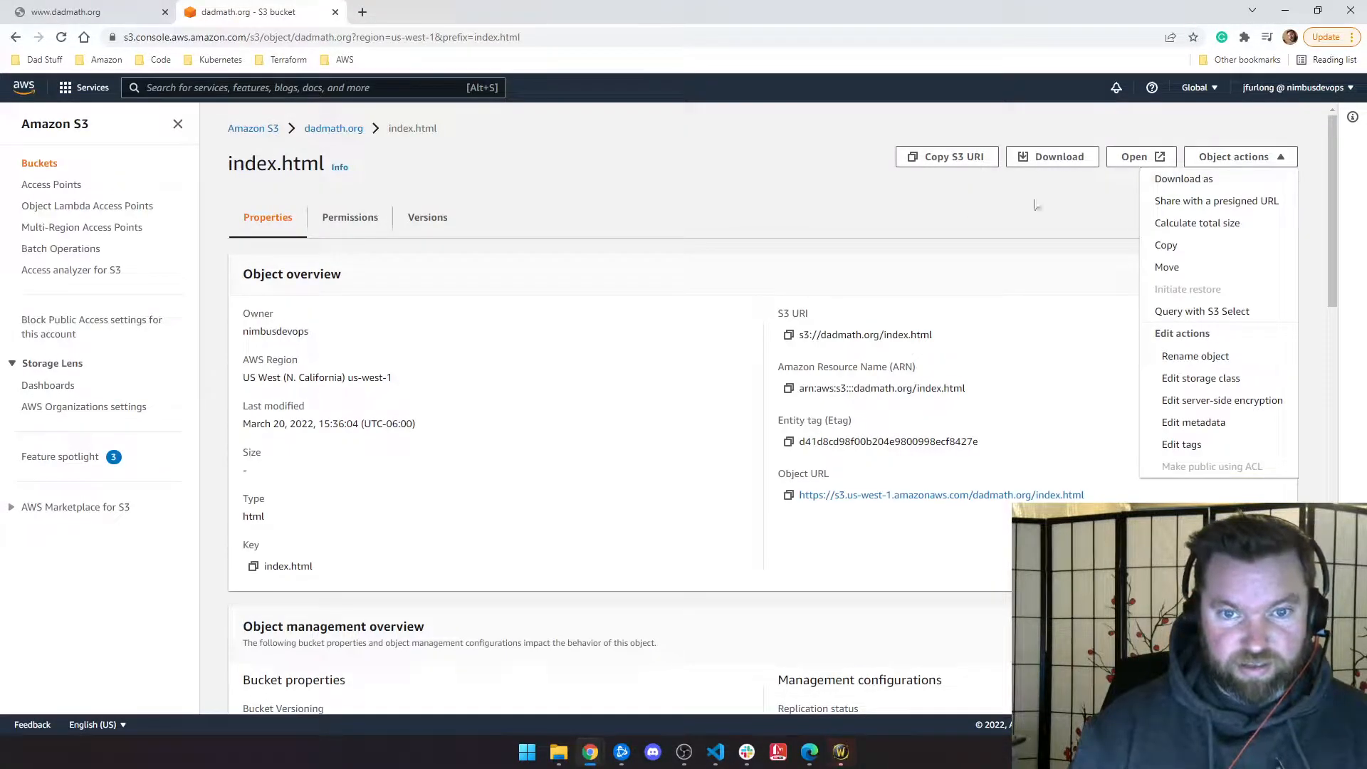
double_click(324, 129)
Step: Permanently delete the empty index.html from the dadmath.org bucket, confirming with 'permanently delete'
left_click(246, 442)
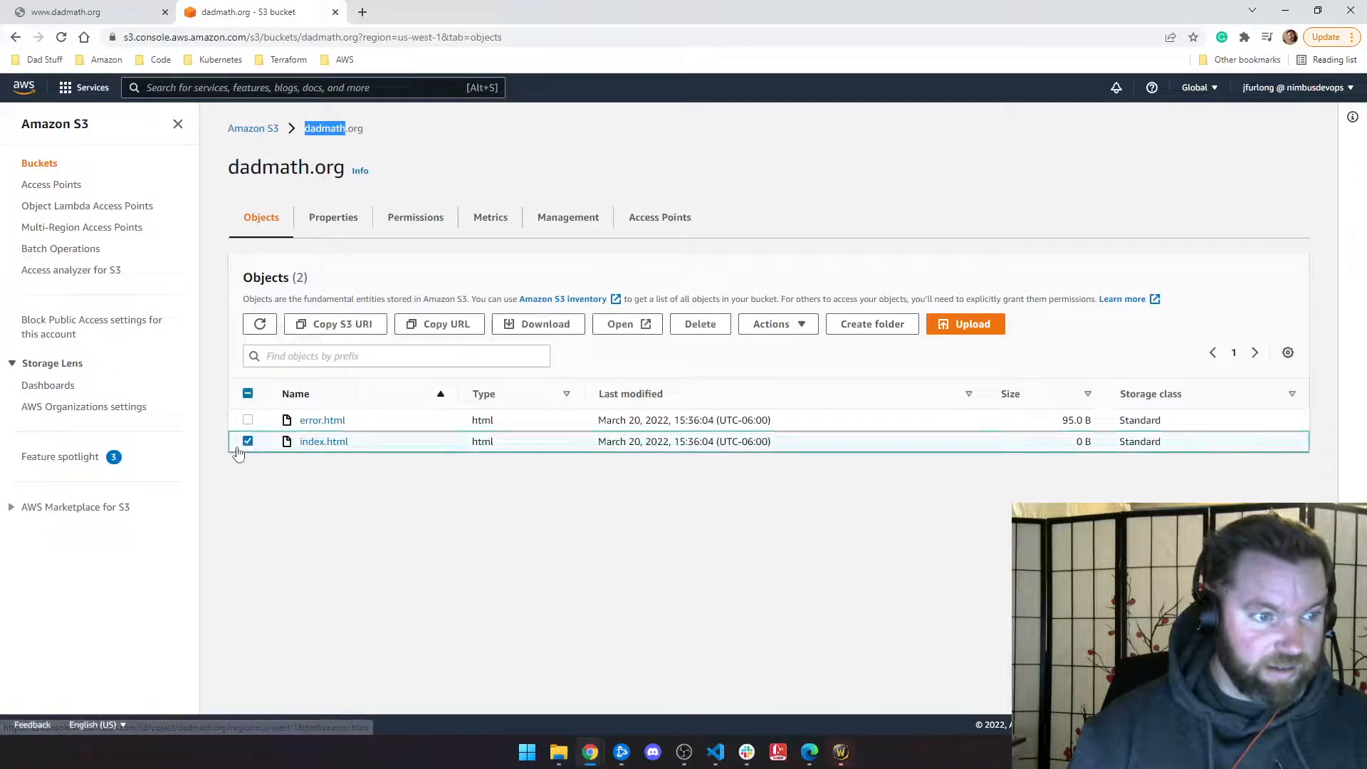
left_click(716, 329)
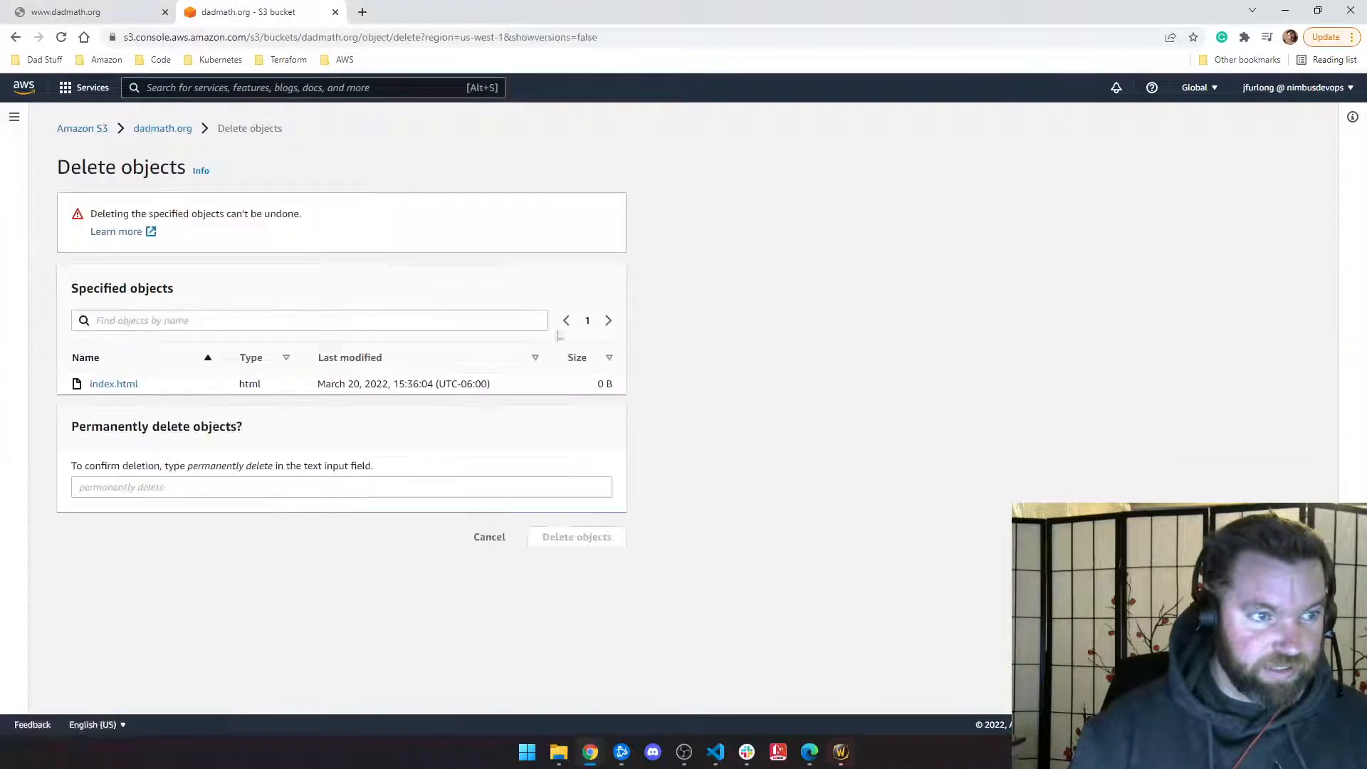
left_click(260, 487)
type("permanently delete")
key("Return")
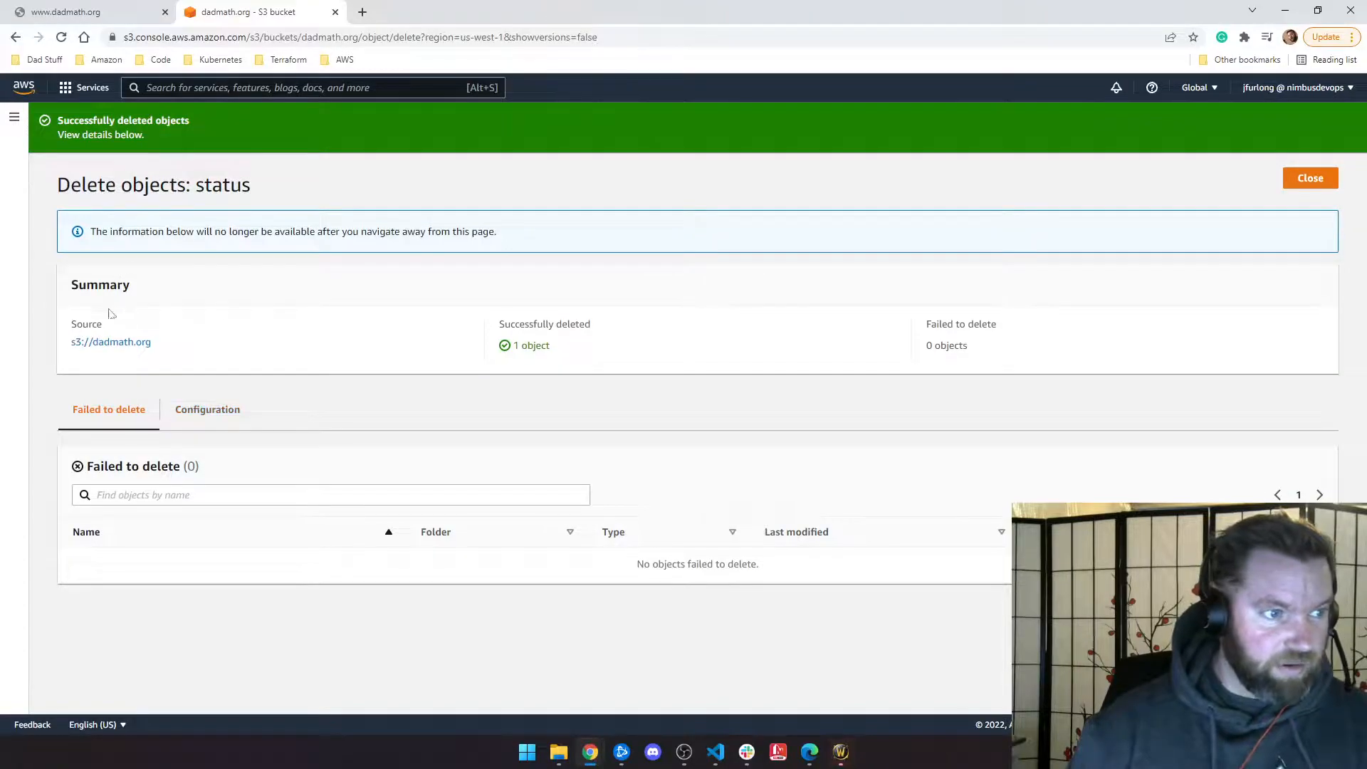
left_click(1286, 179)
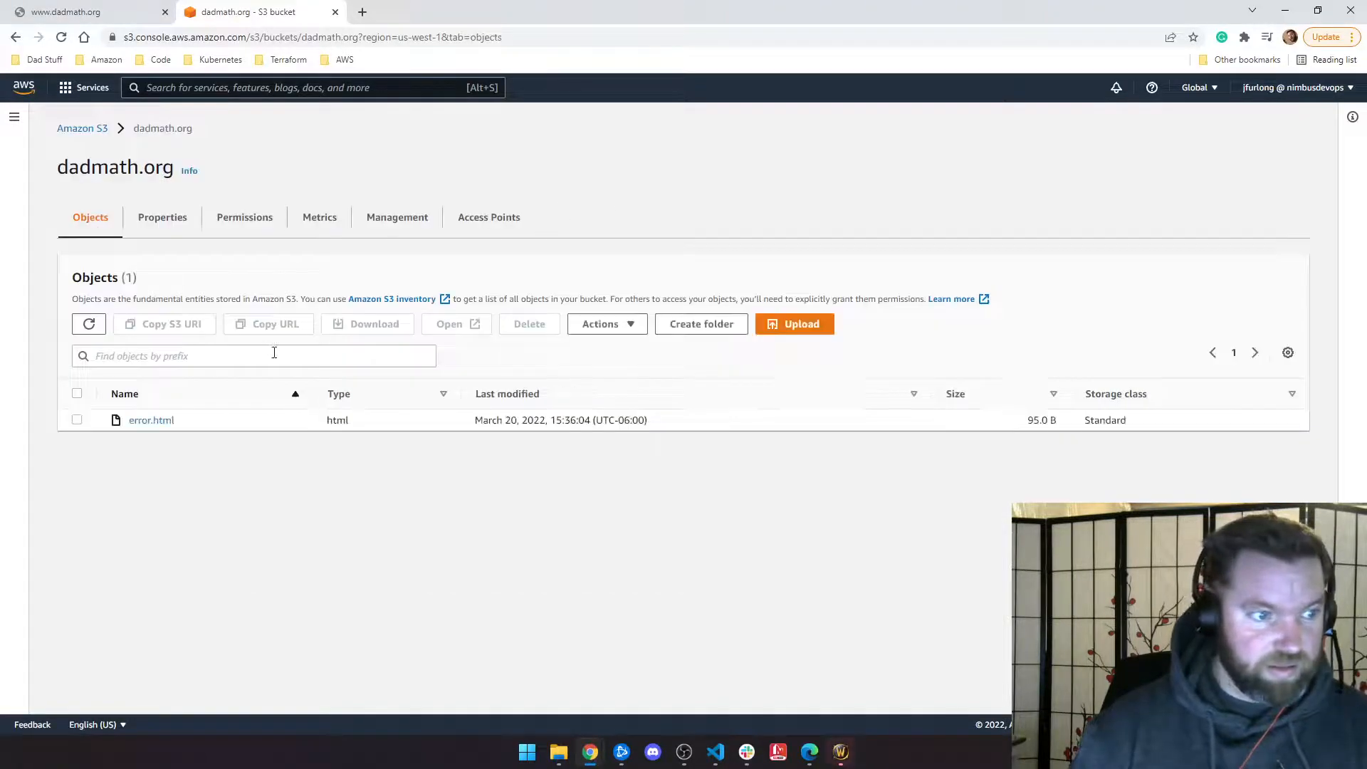
Step: Upload the saved 116.0 B index.html from the dadmath folder to the bucket
left_click(791, 326)
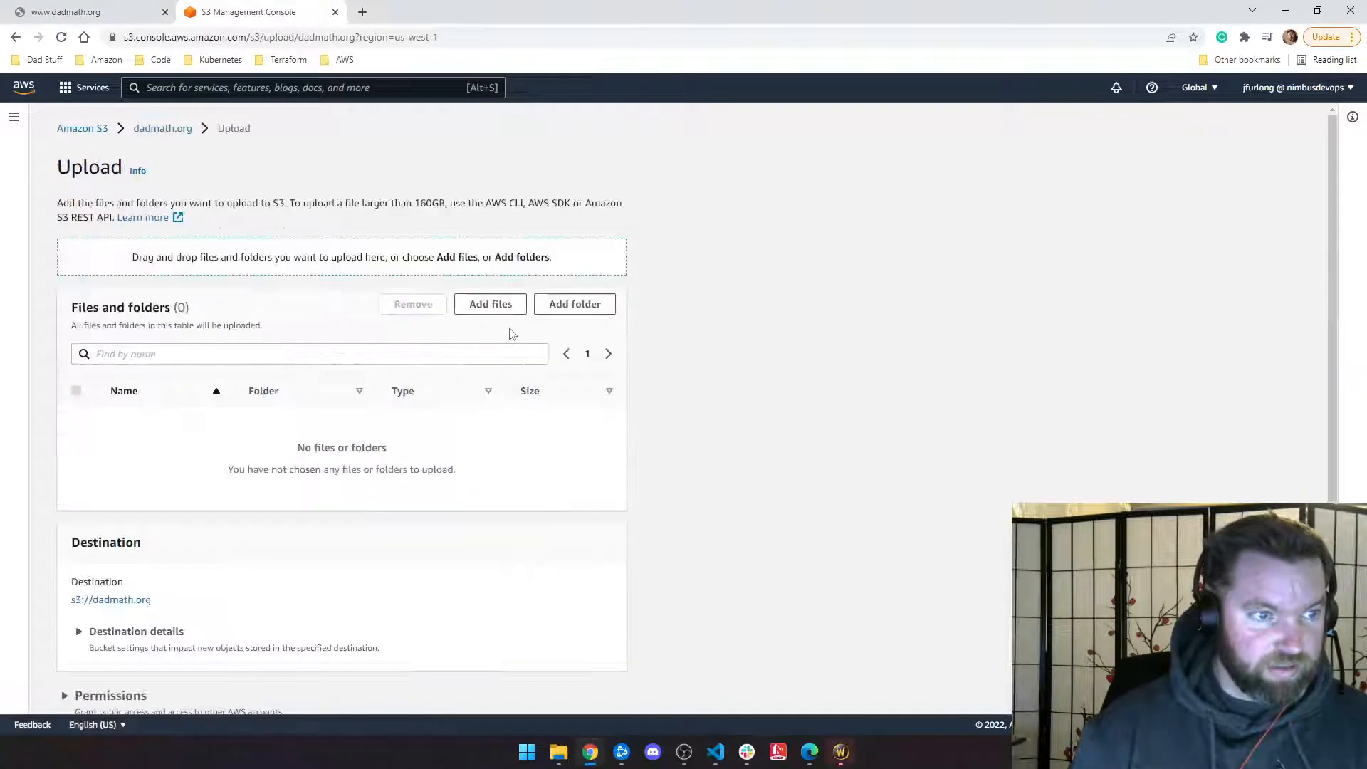
left_click(362, 350)
scroll(367, 351, "down", 1)
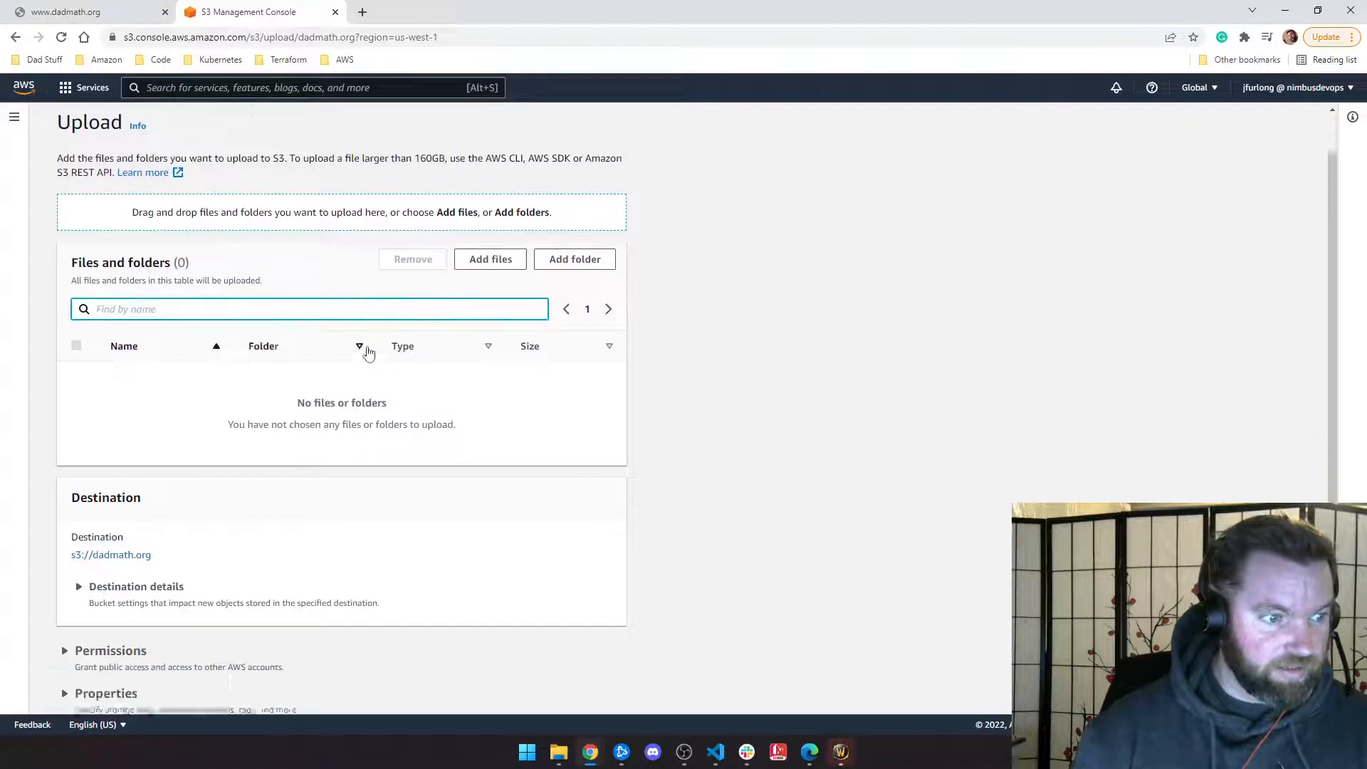
left_click(490, 278)
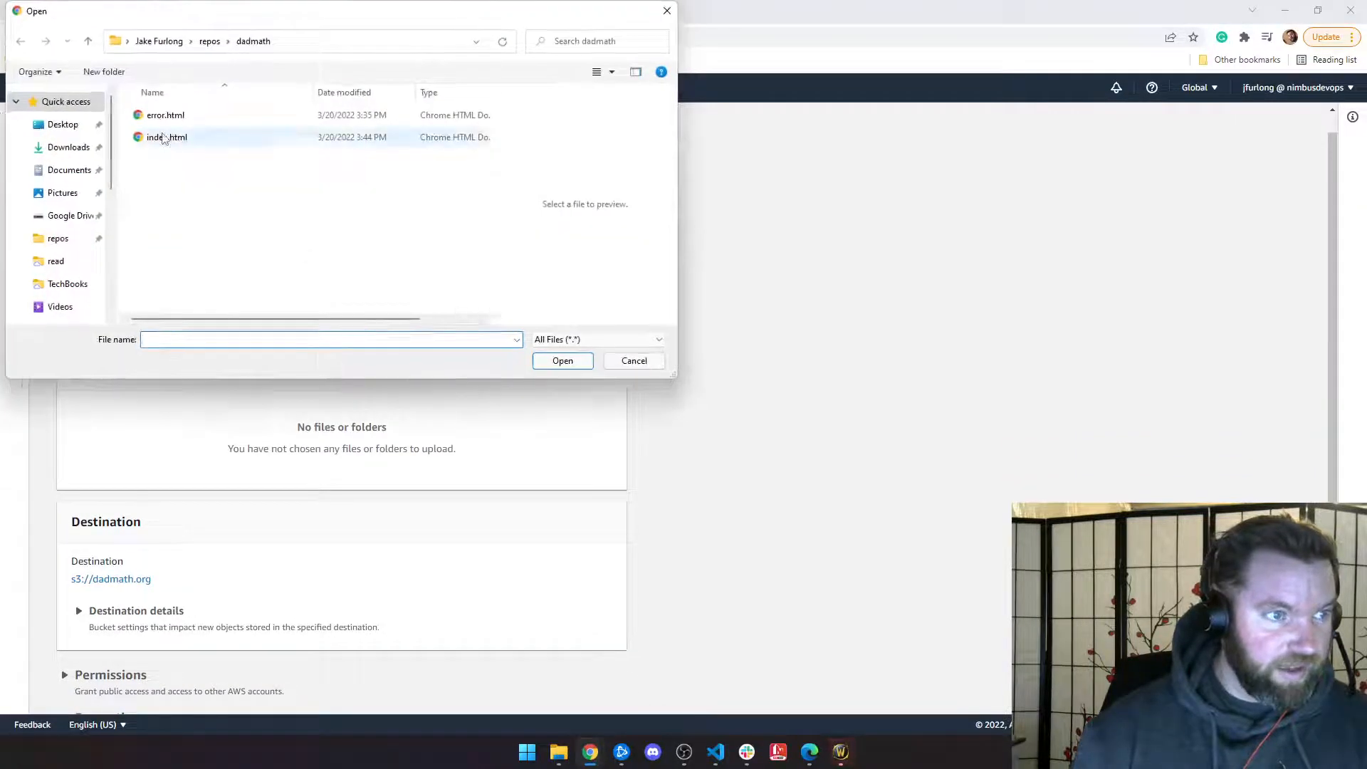
left_click(165, 137)
left_click(563, 361)
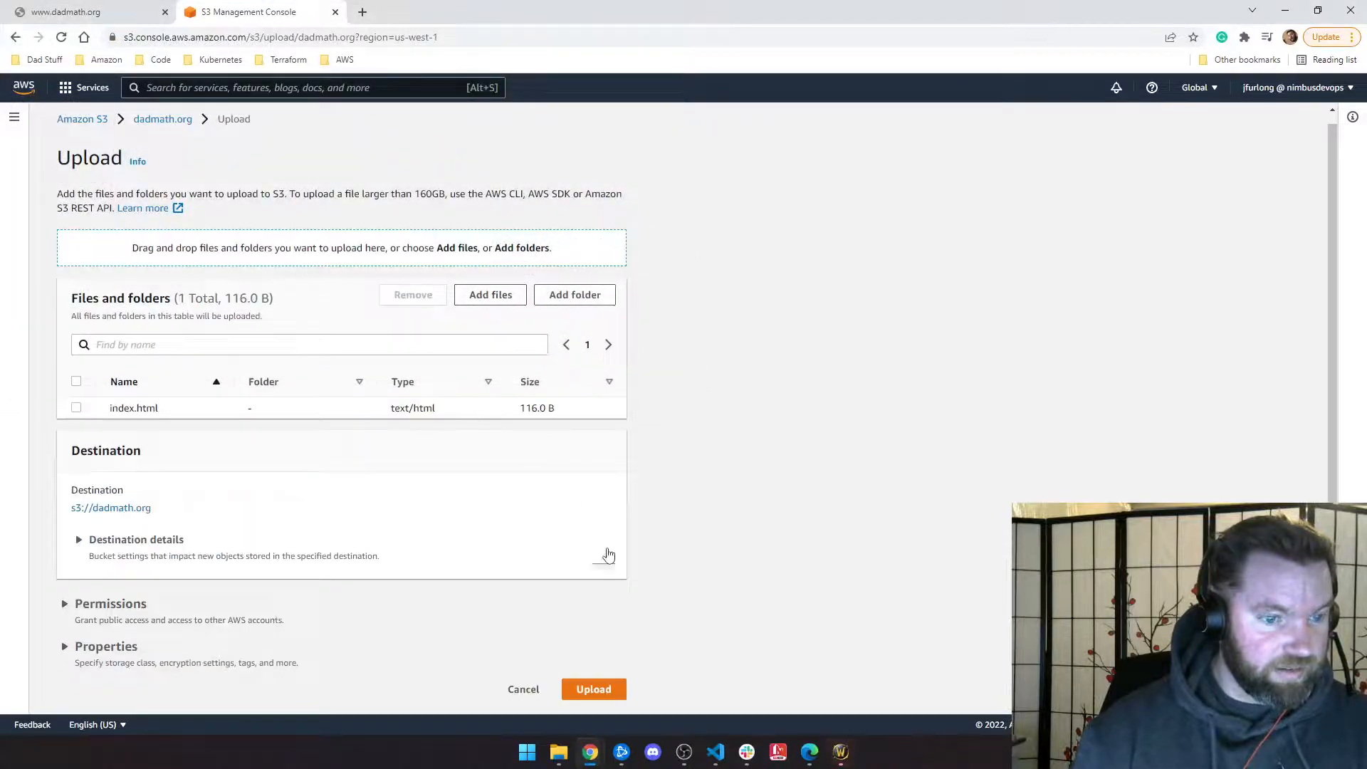
left_click(609, 687)
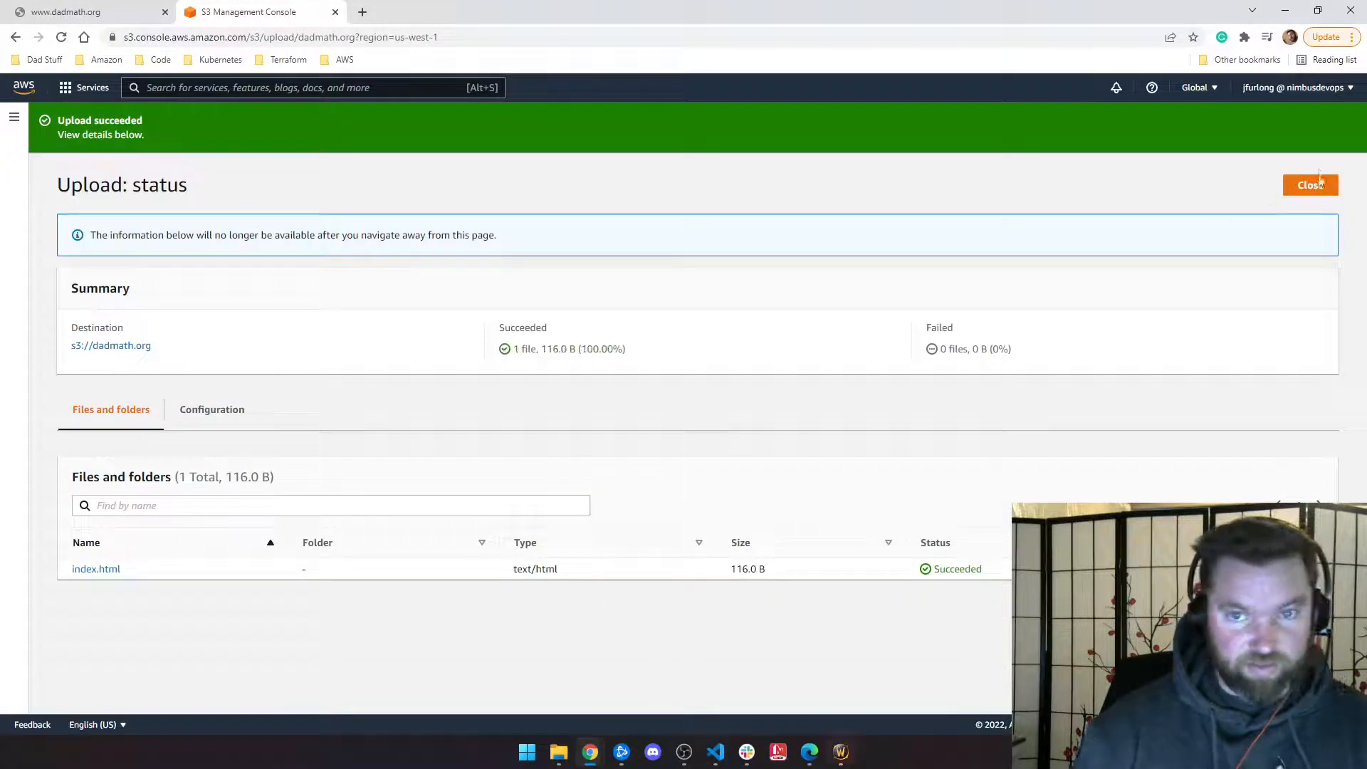
left_click(1308, 185)
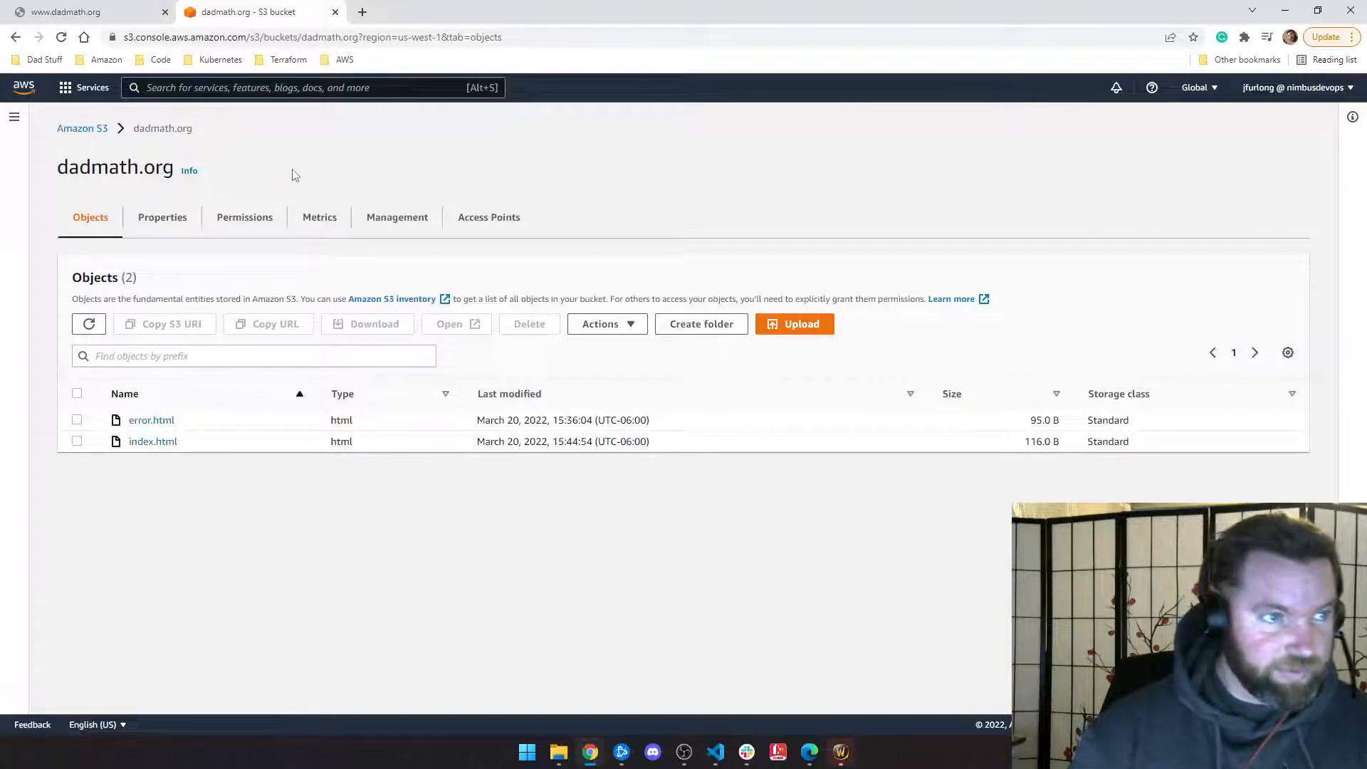
left_click(152, 442)
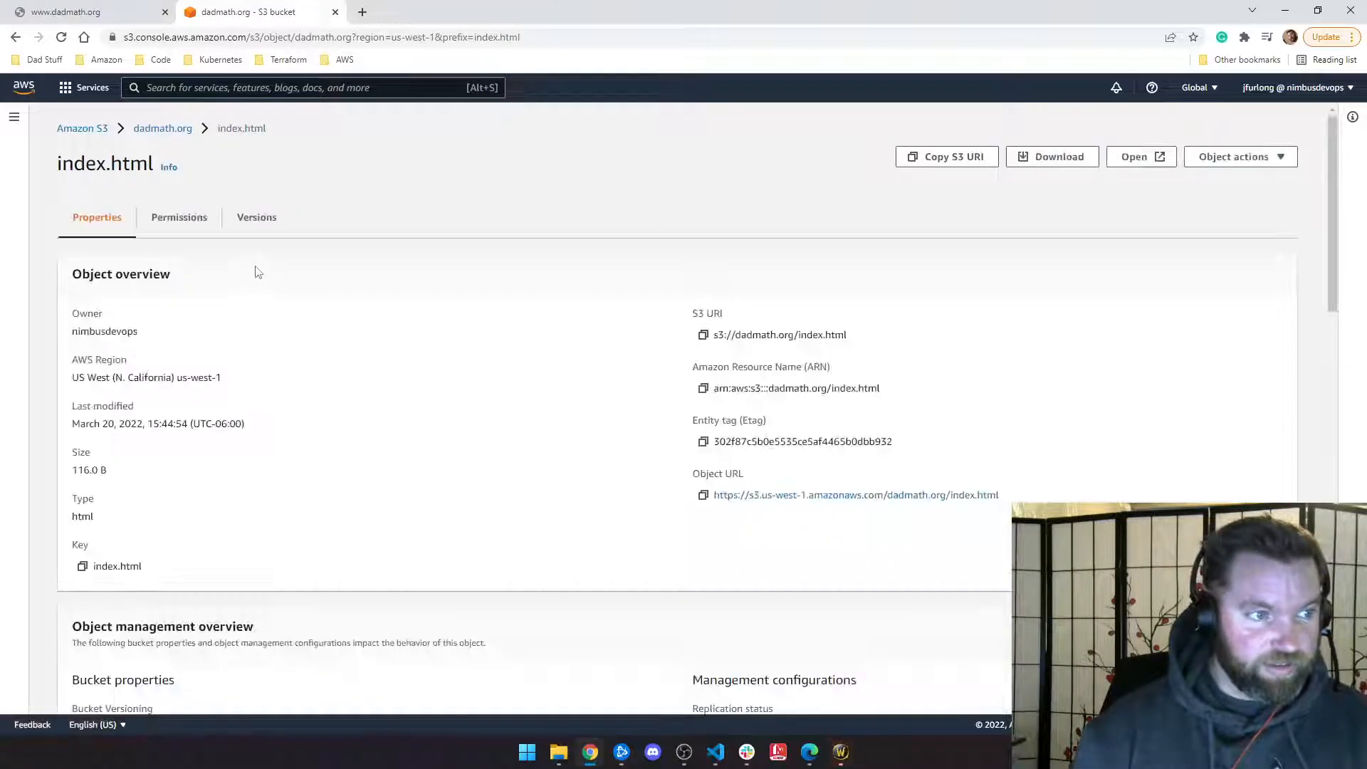
left_click(1146, 157)
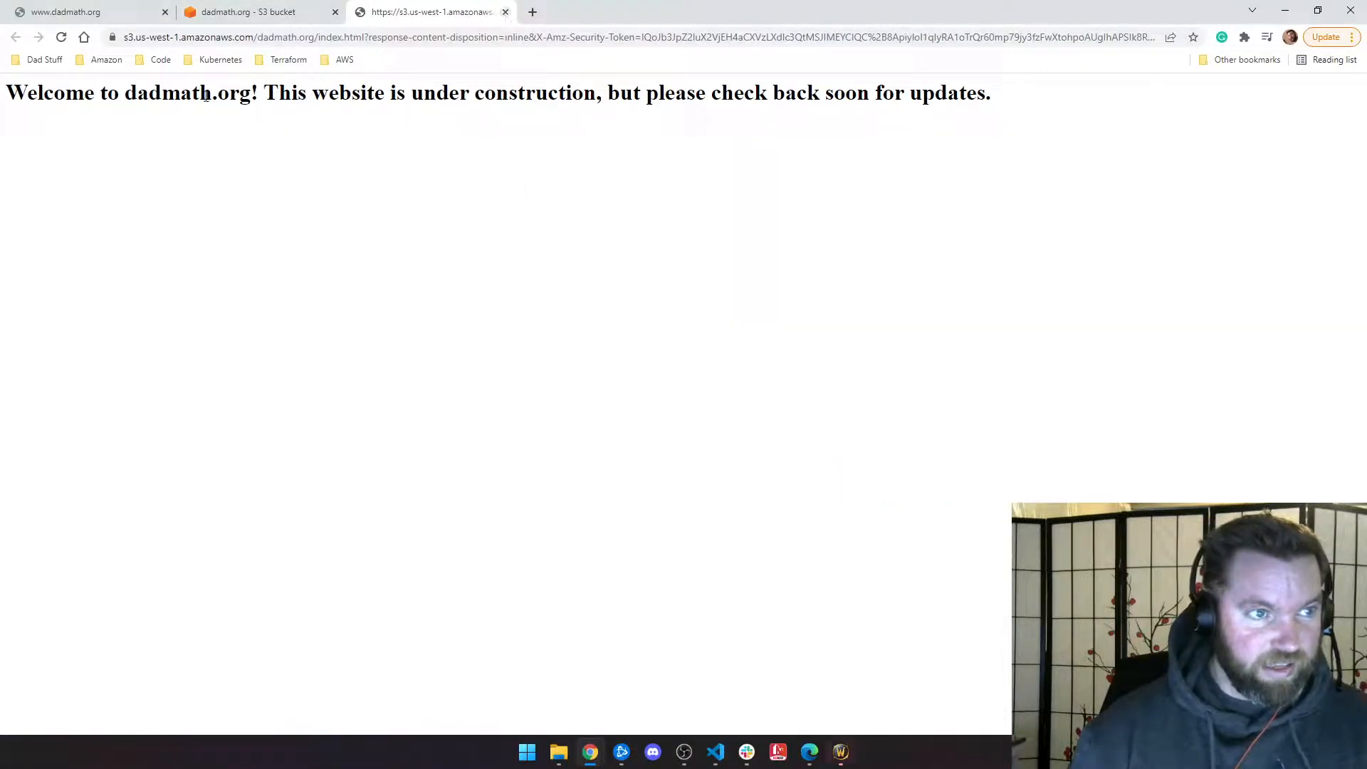
left_click(505, 12)
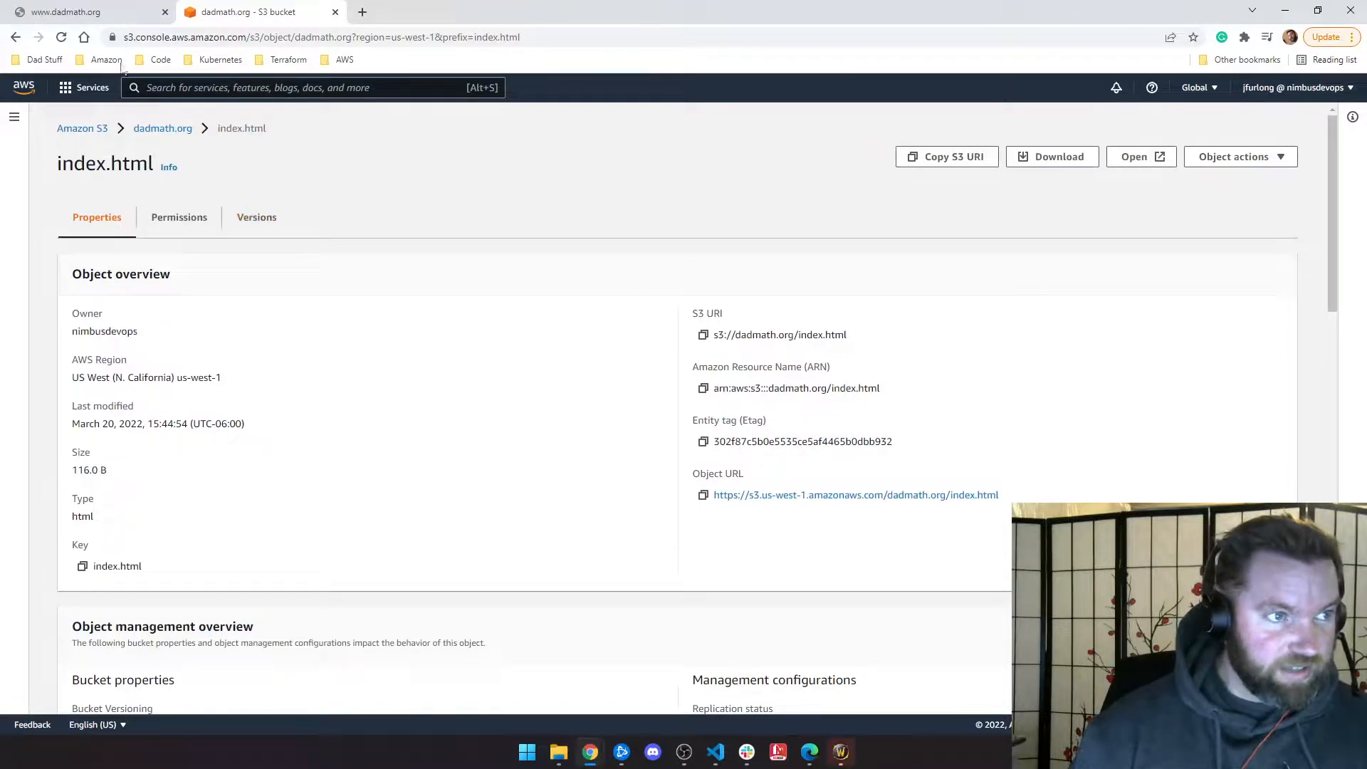
left_click(78, 14)
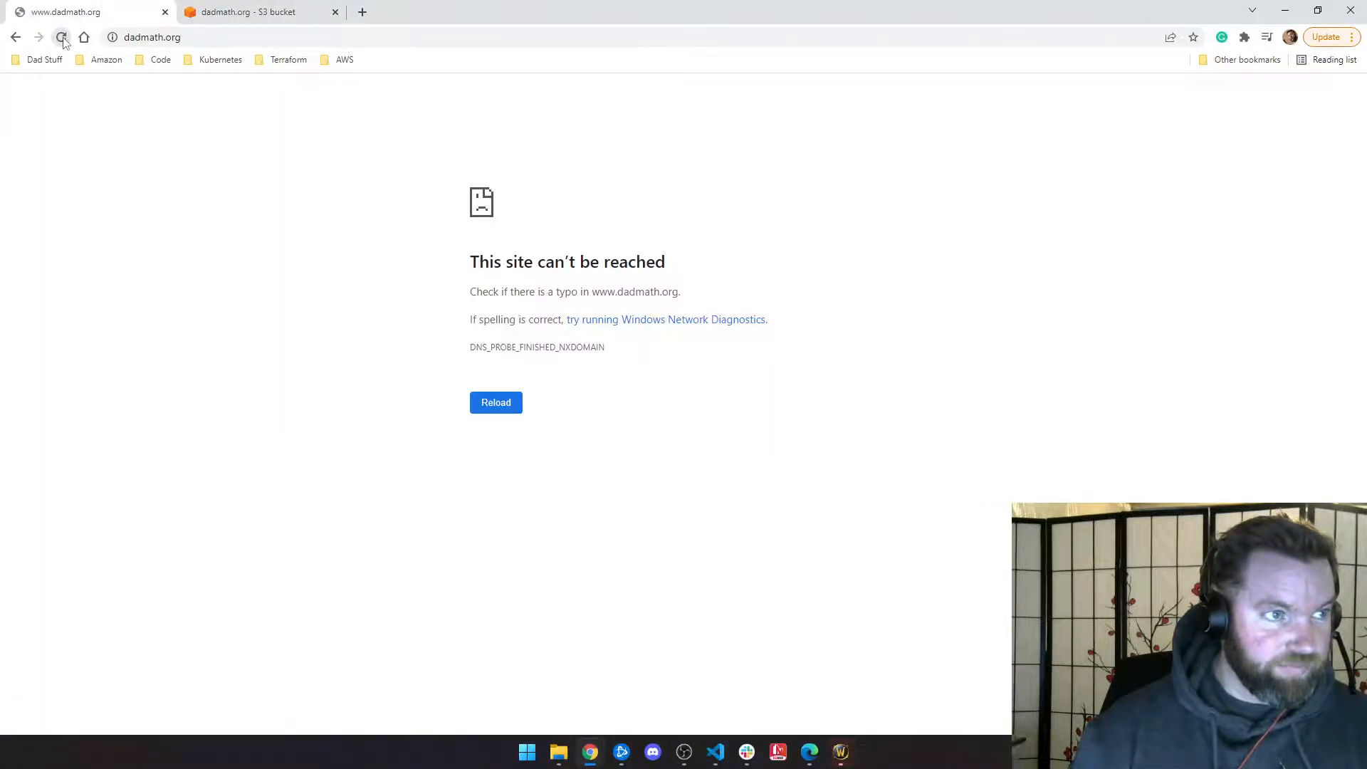
left_click(242, 14)
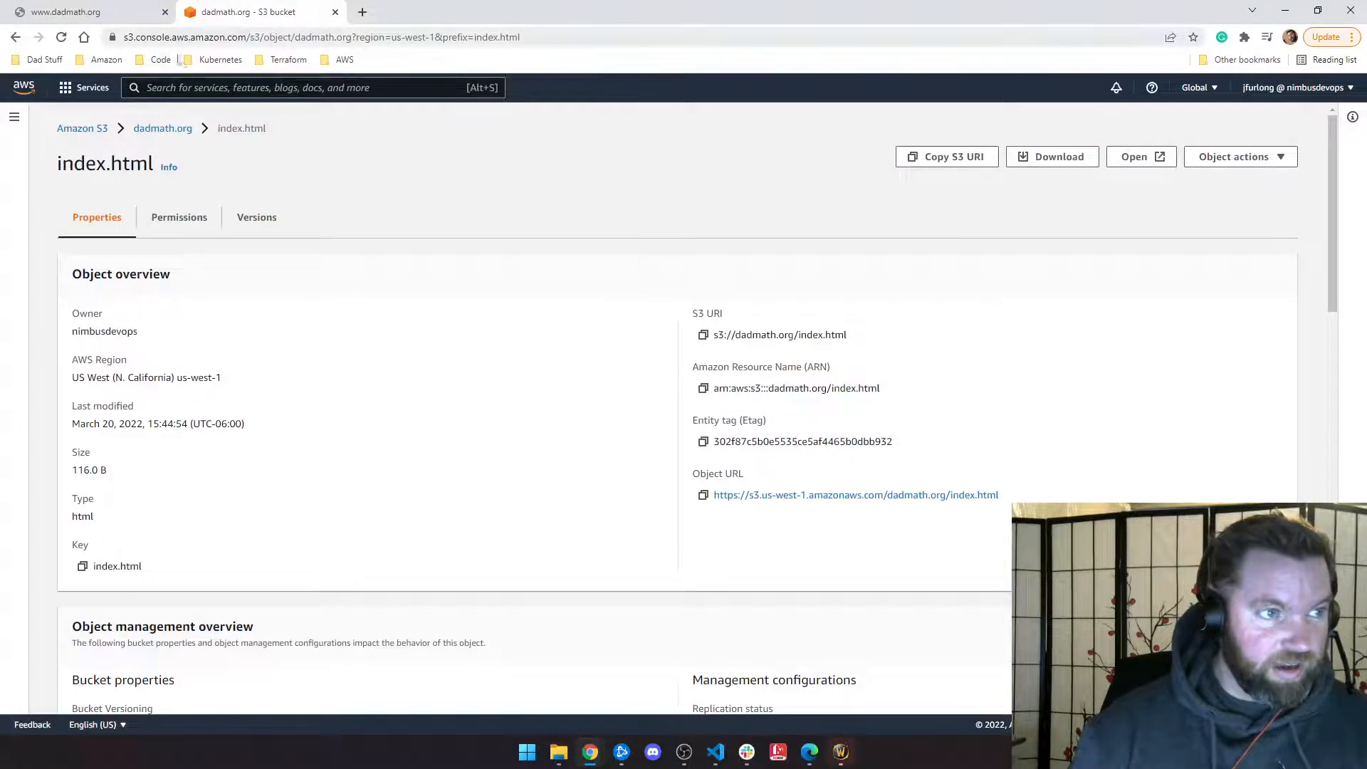
Step: Go to aws.amazon.com in a new tab and sign in to the console
key("ctrl+t")
type("aws.")
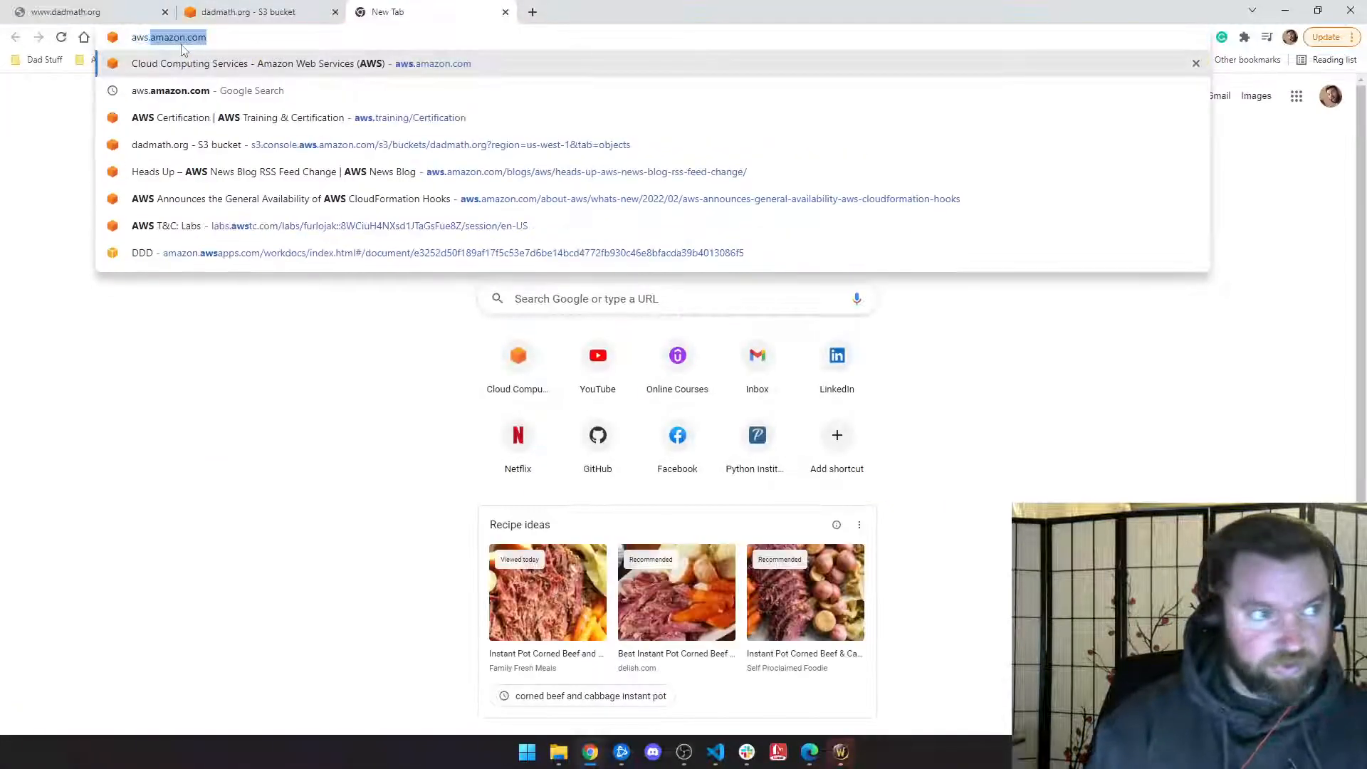
key("Return")
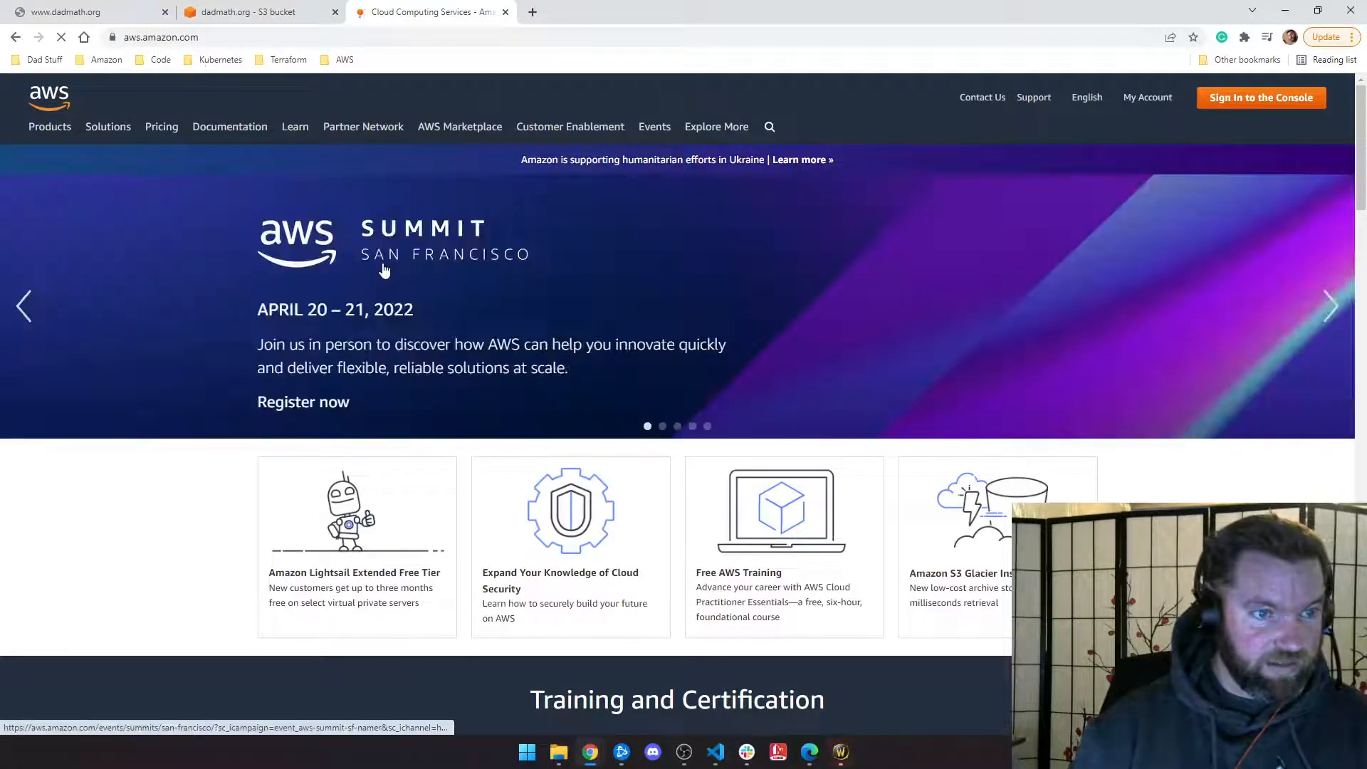
left_click(1242, 99)
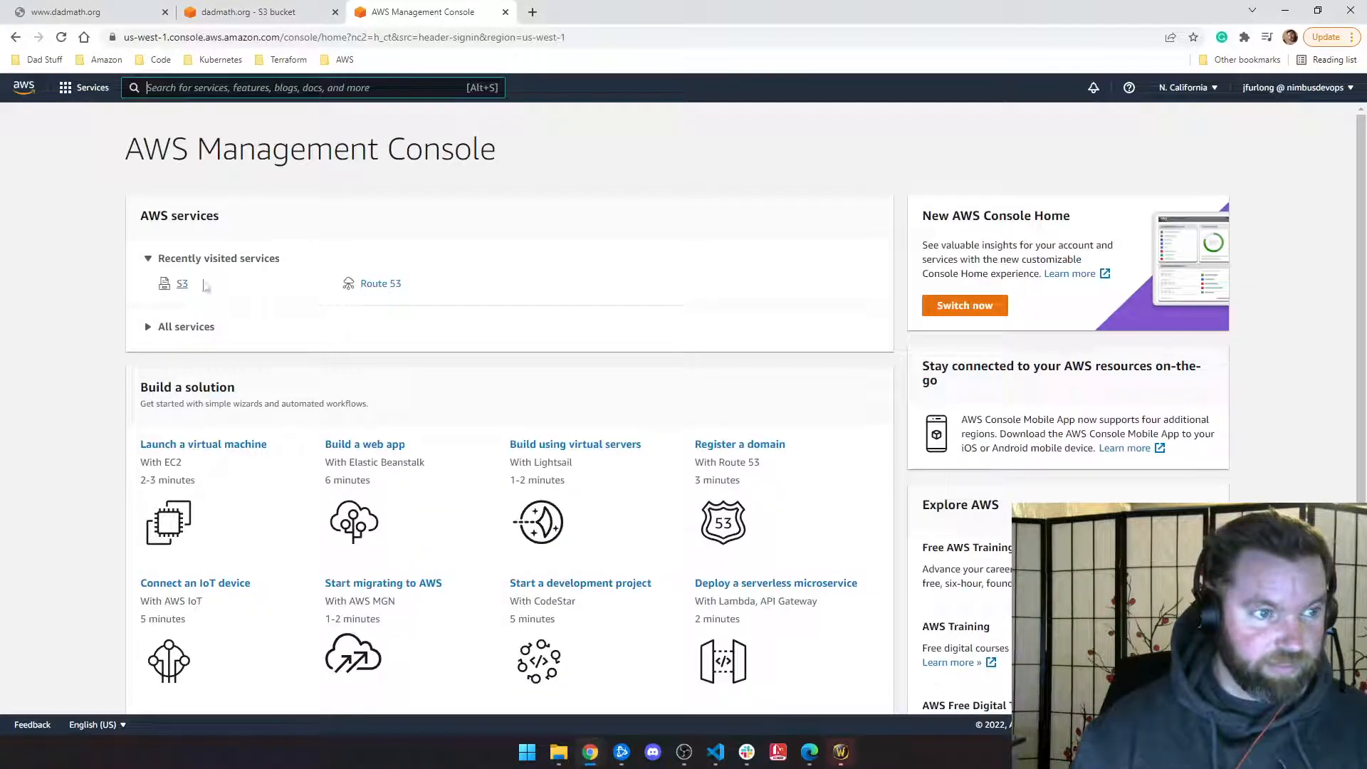
Step: Start a new record in Route 53's dadmath.org hosted zone
left_click(378, 286)
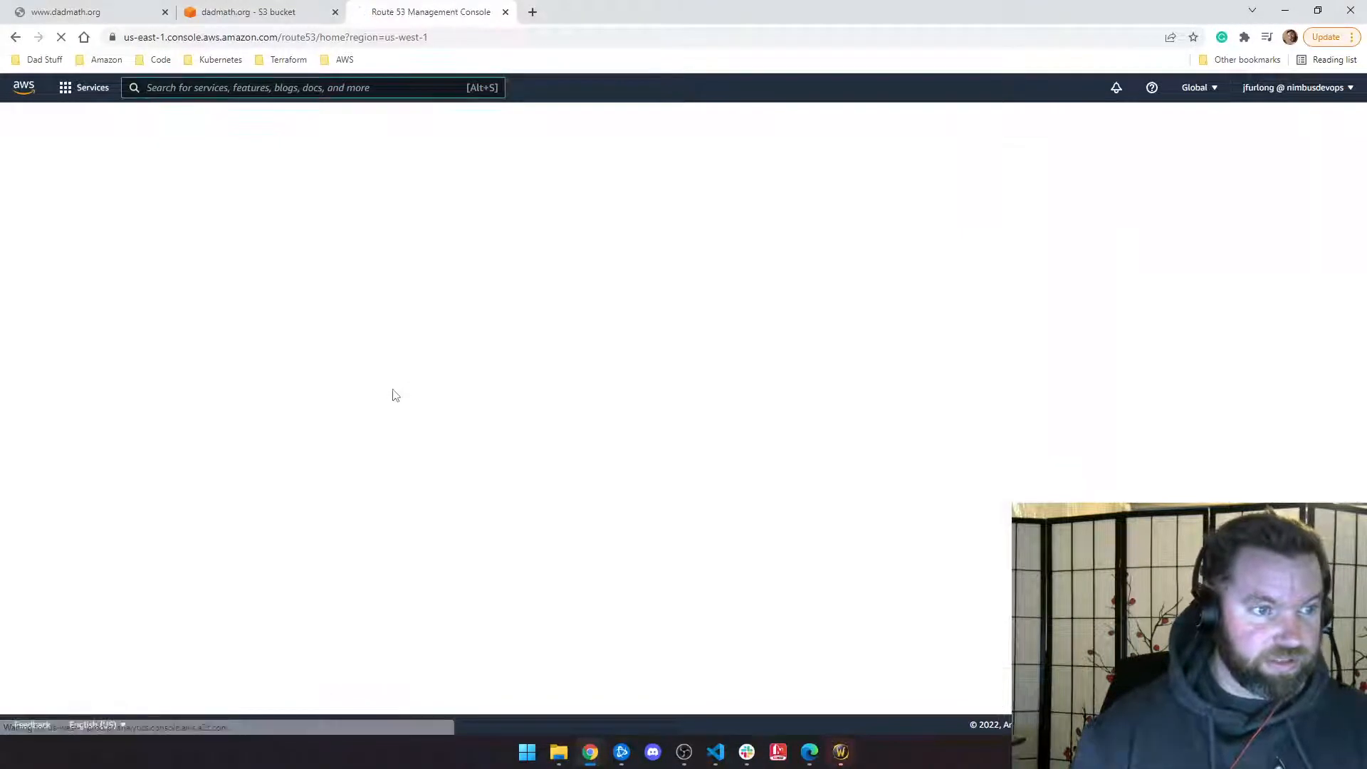
left_click(377, 336)
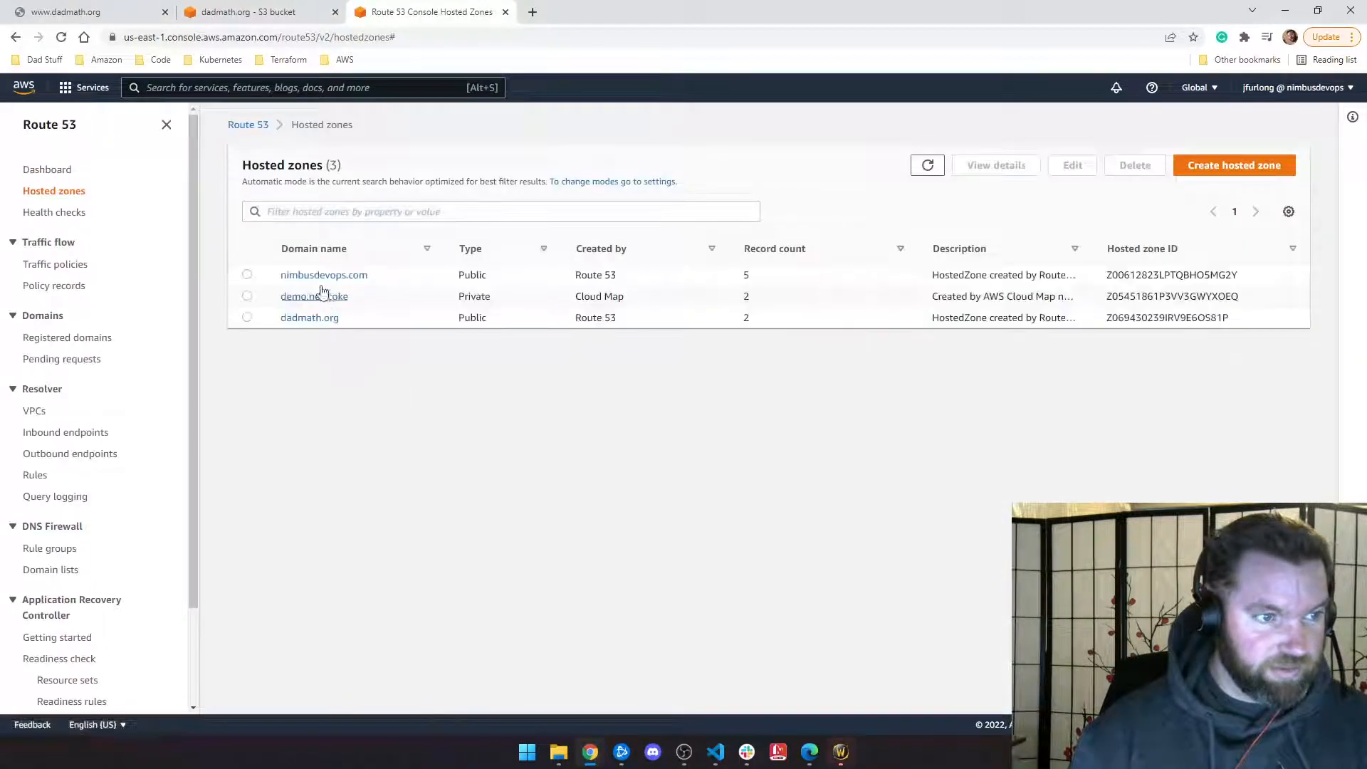
left_click(313, 316)
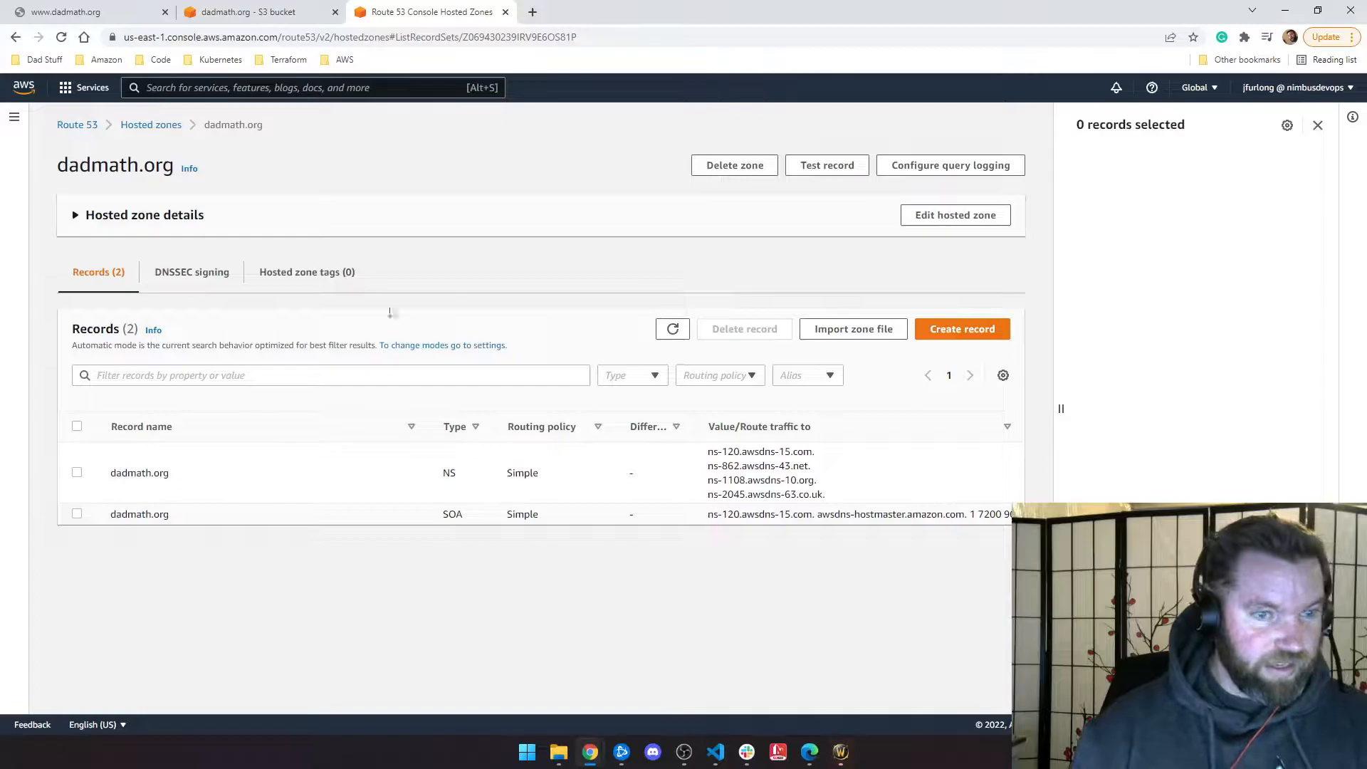
left_click(922, 333)
Step: Review the Record 1 settings and keep the record type as A
left_click(264, 214)
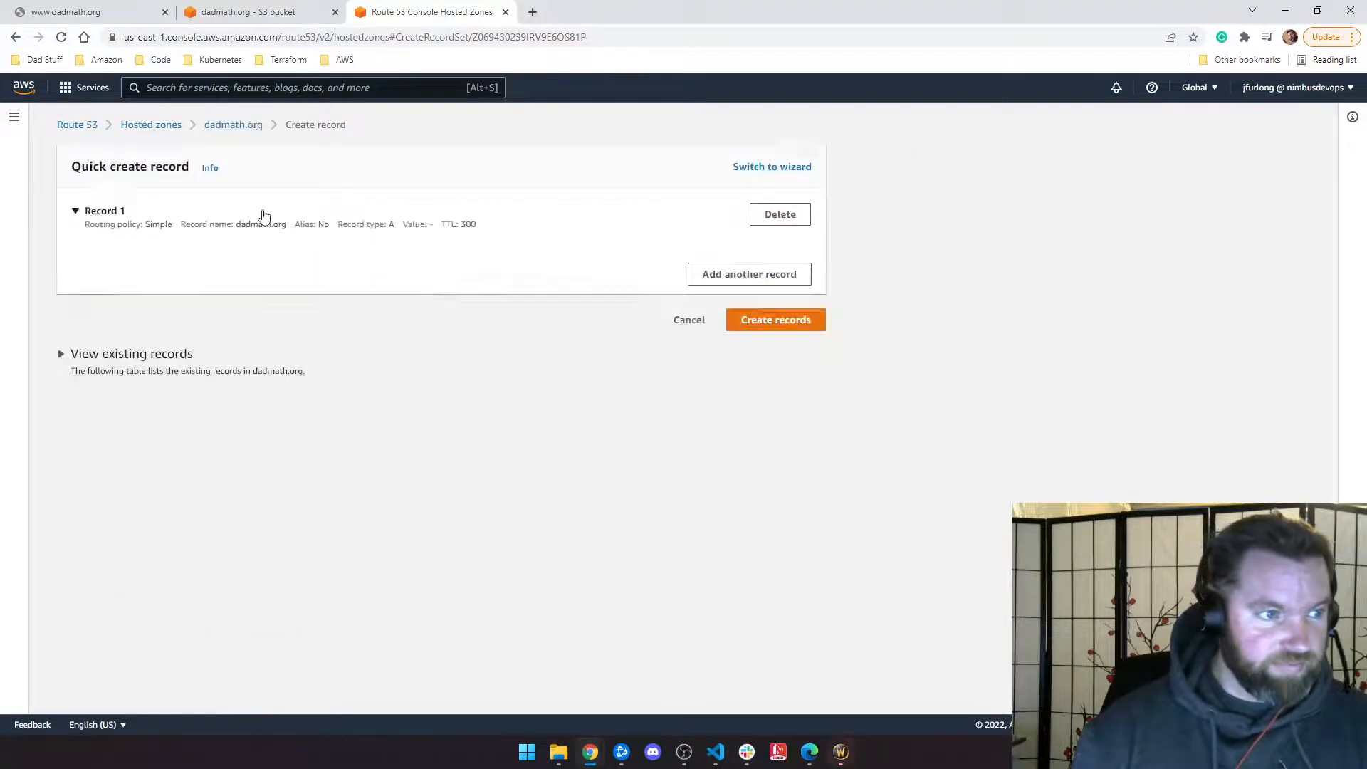
left_click(98, 213)
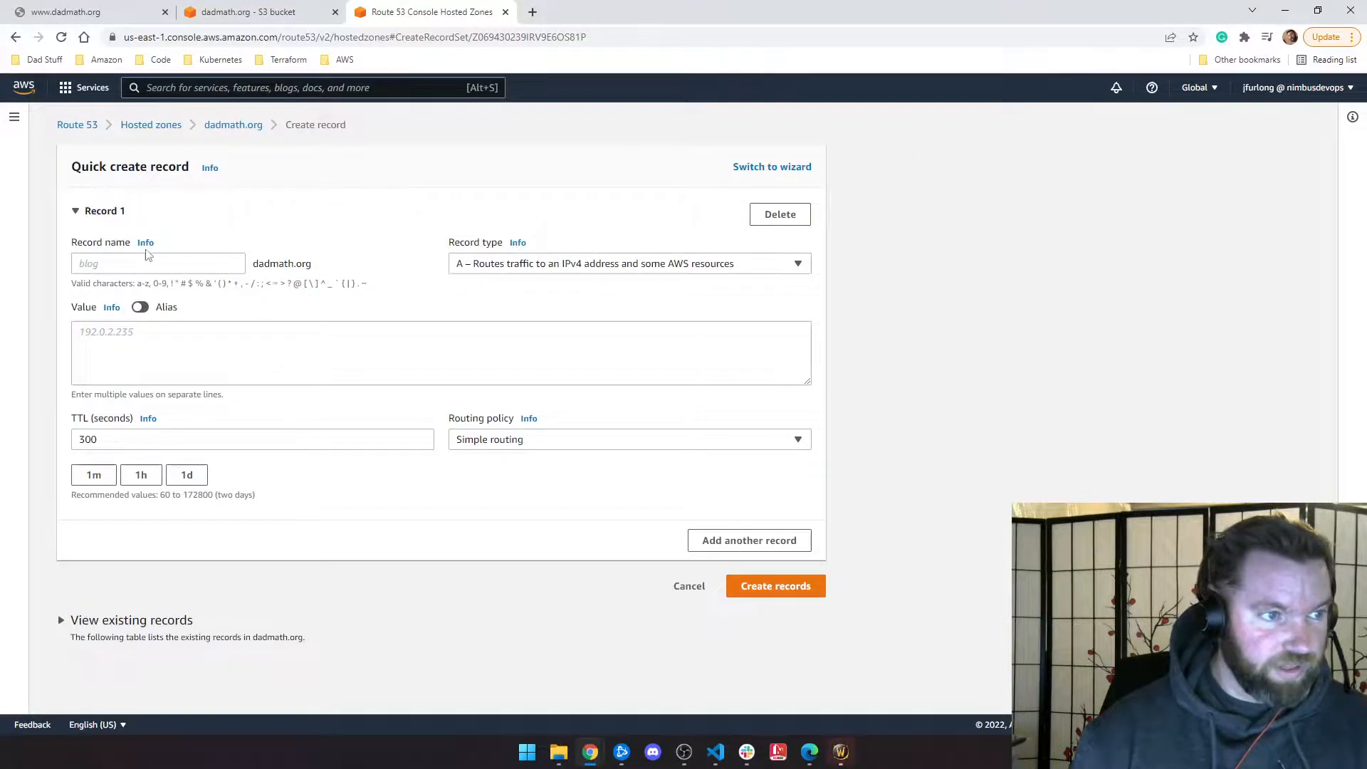
left_click(134, 263)
left_click(312, 222)
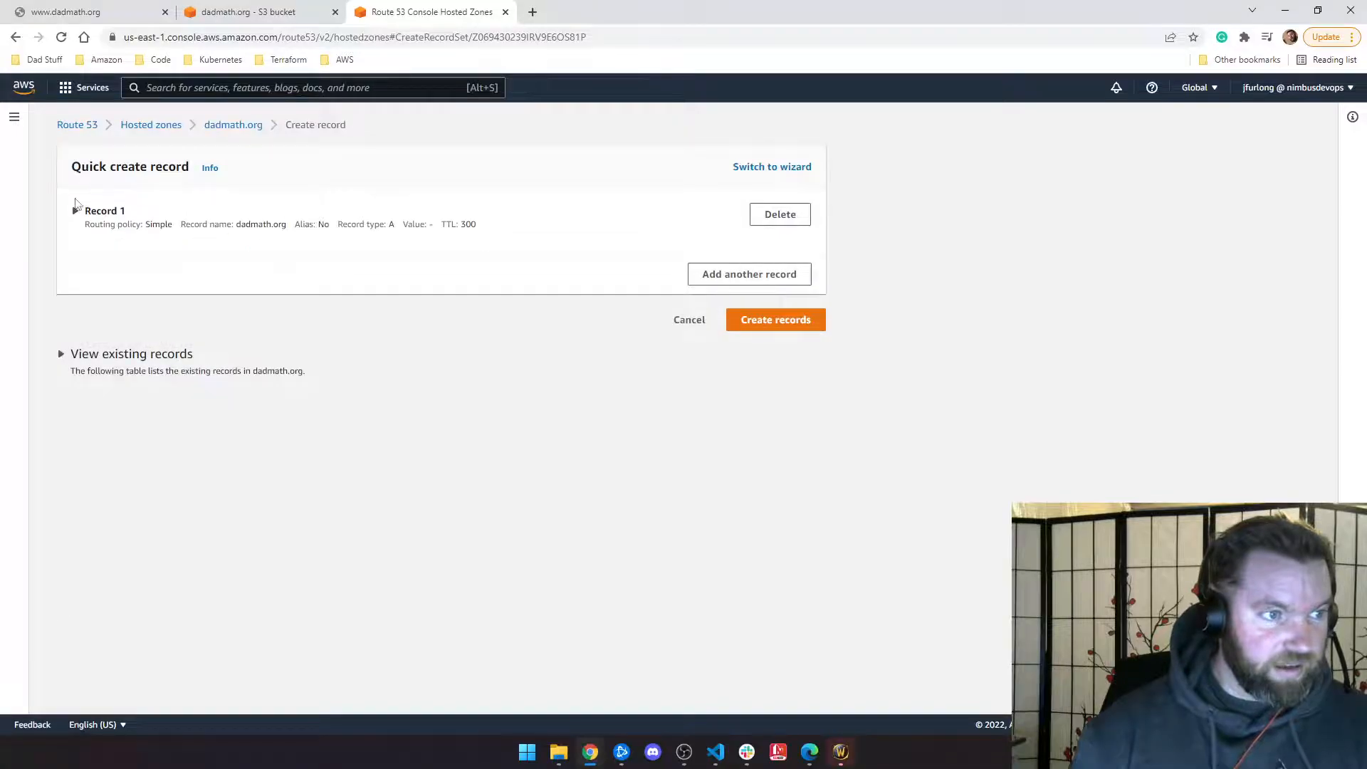
left_click(77, 210)
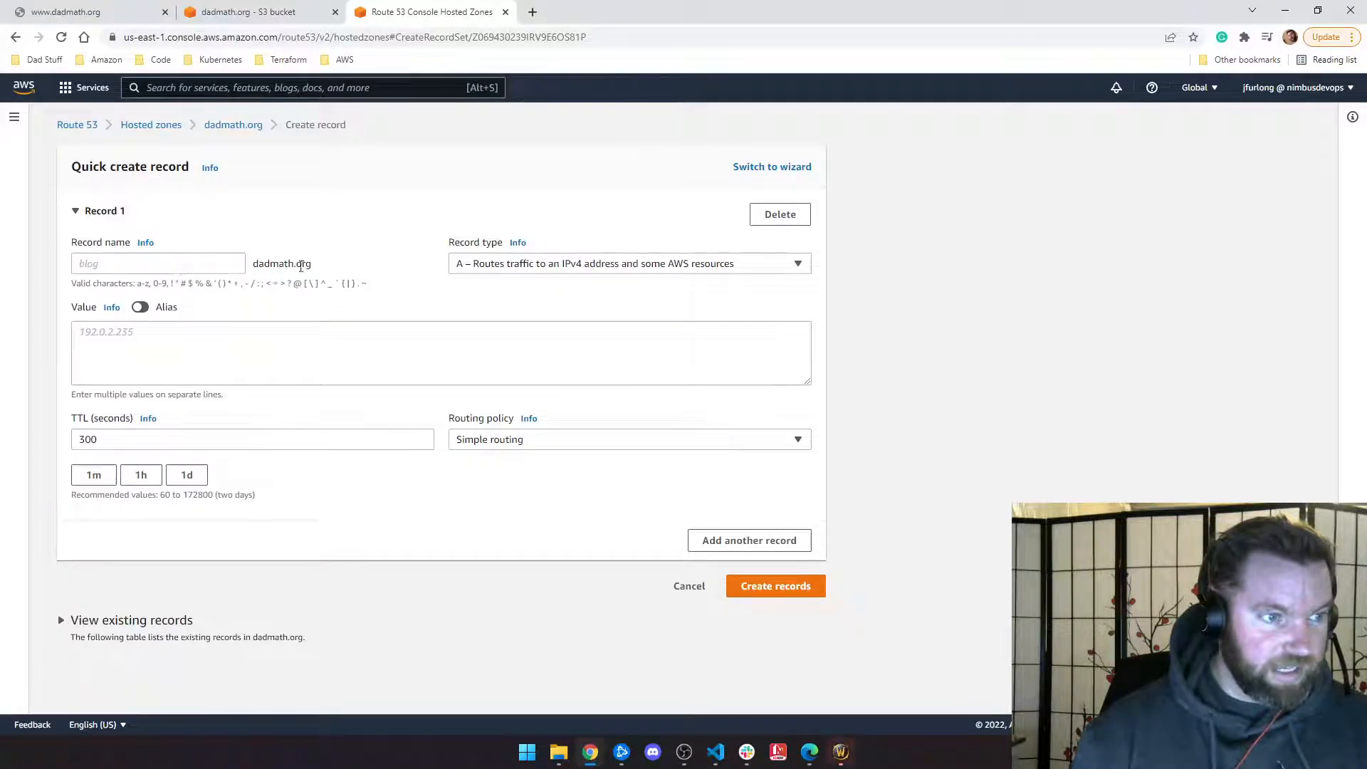
left_click(505, 267)
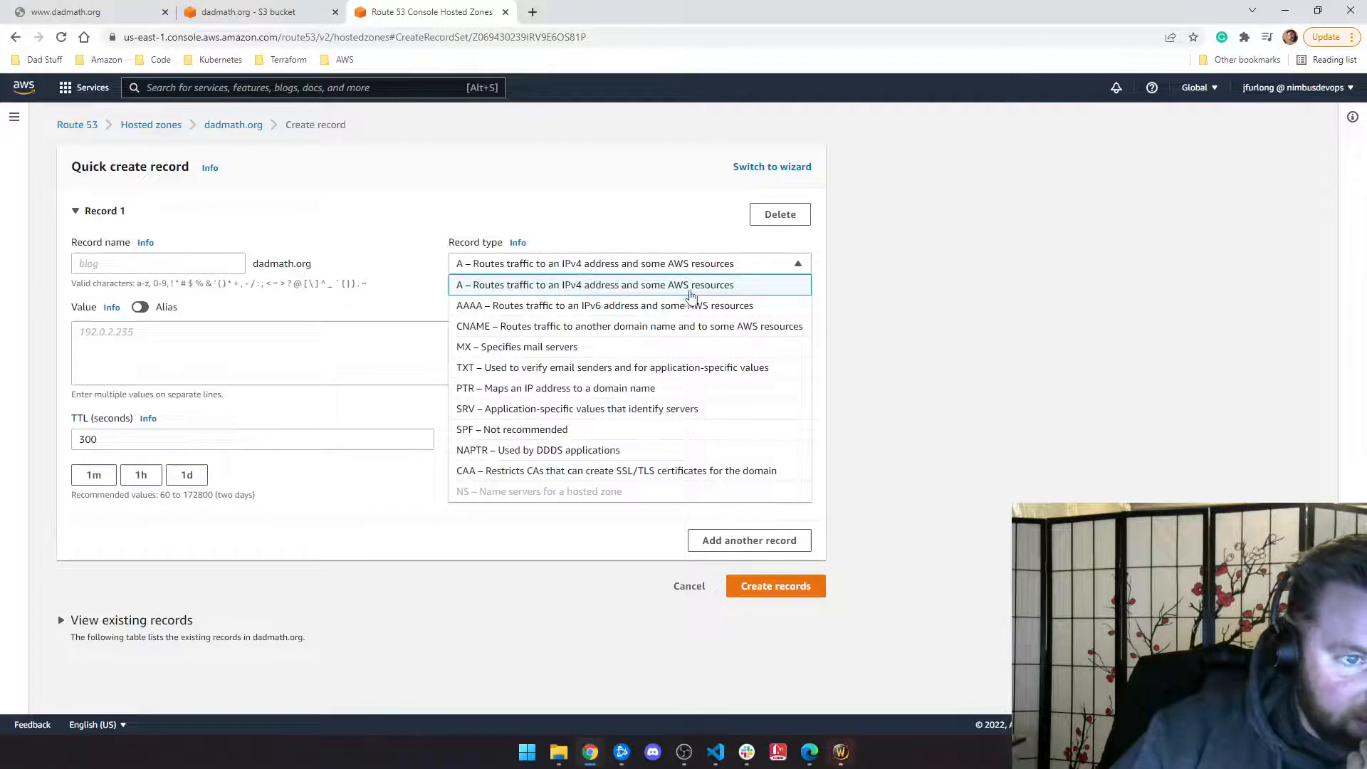
left_click(611, 290)
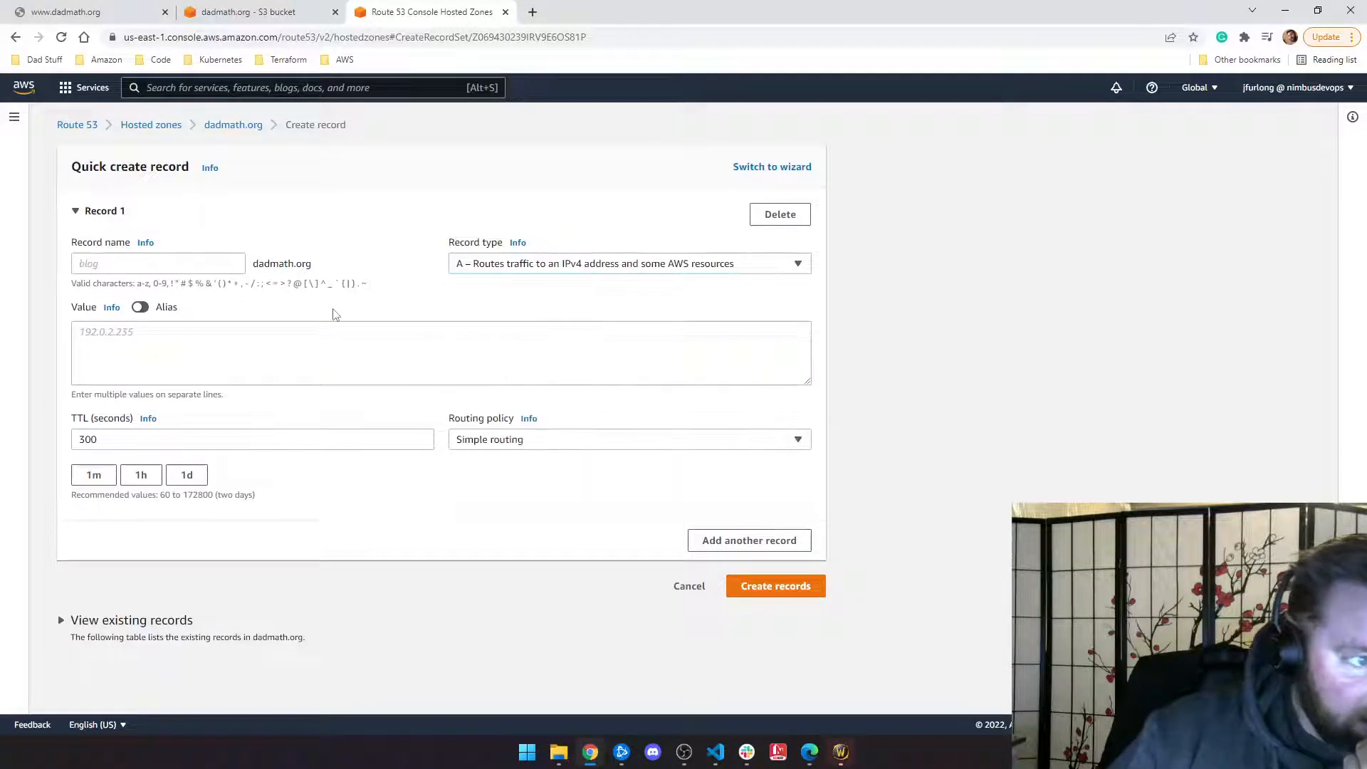
Step: Alias the record to the dadmath.org S3 website endpoint in US West (N. California) and create it
left_click(150, 331)
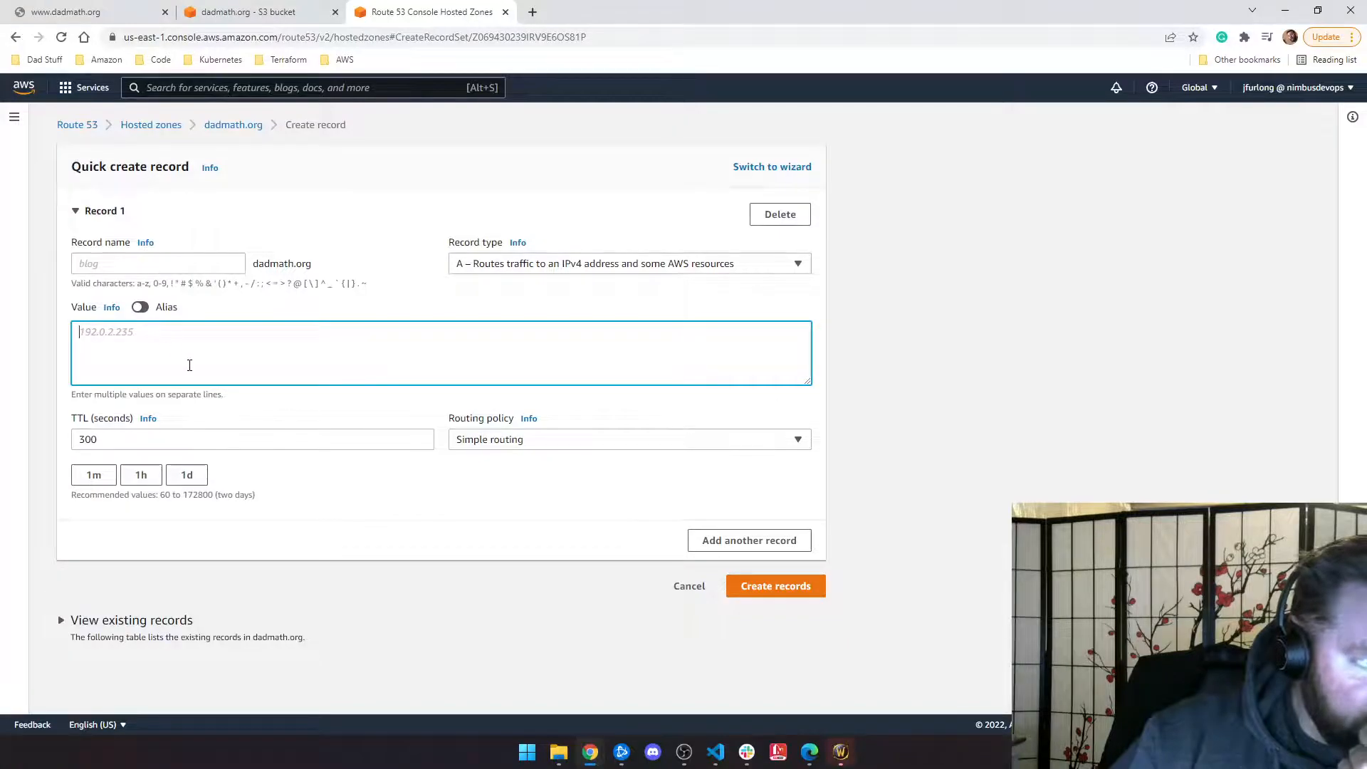
left_click(140, 307)
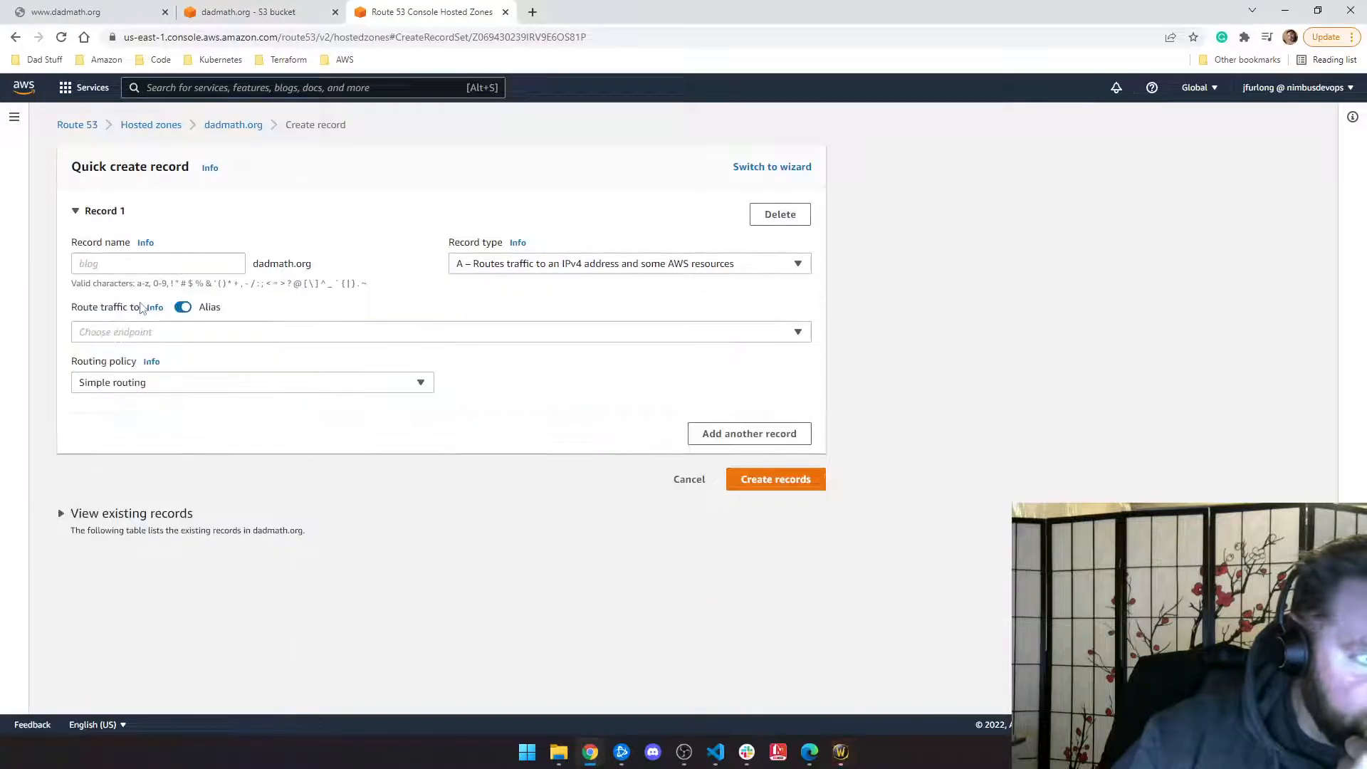
left_click(157, 334)
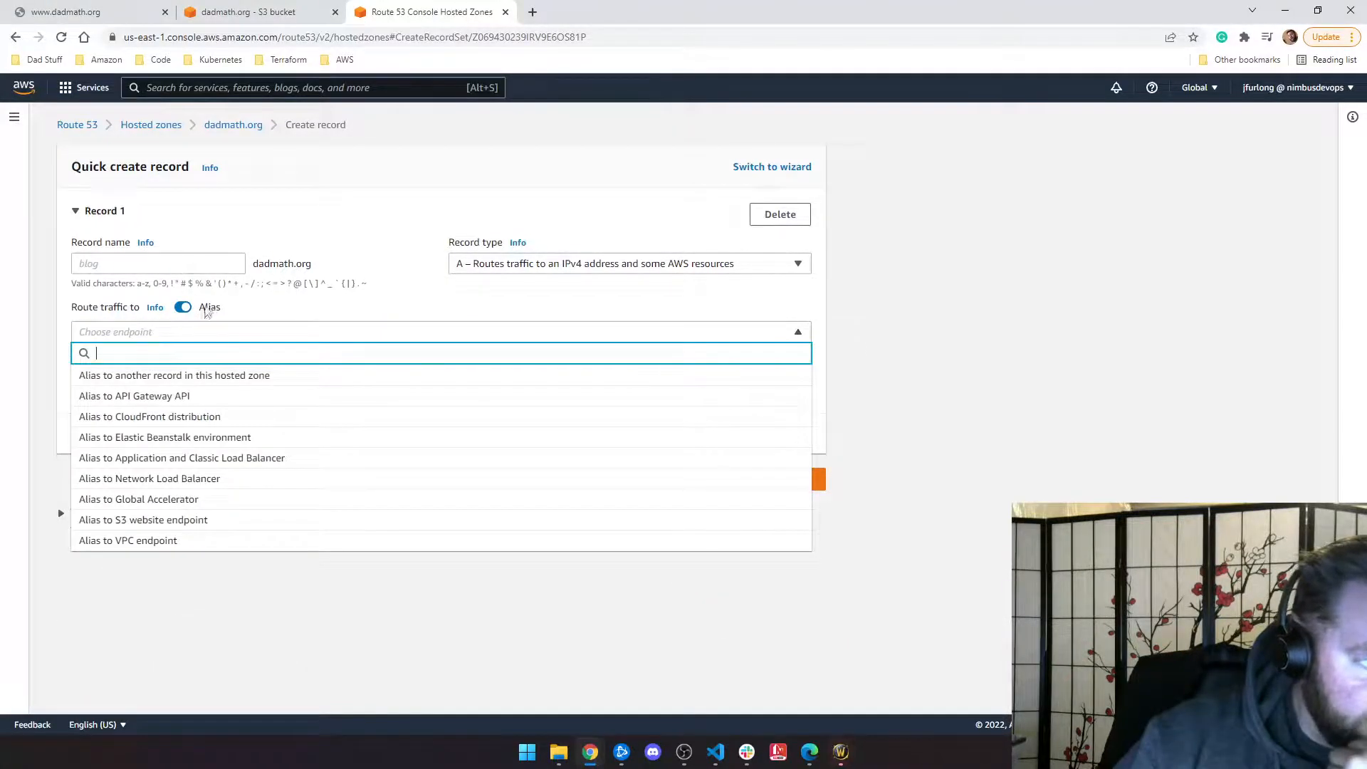
left_click(173, 520)
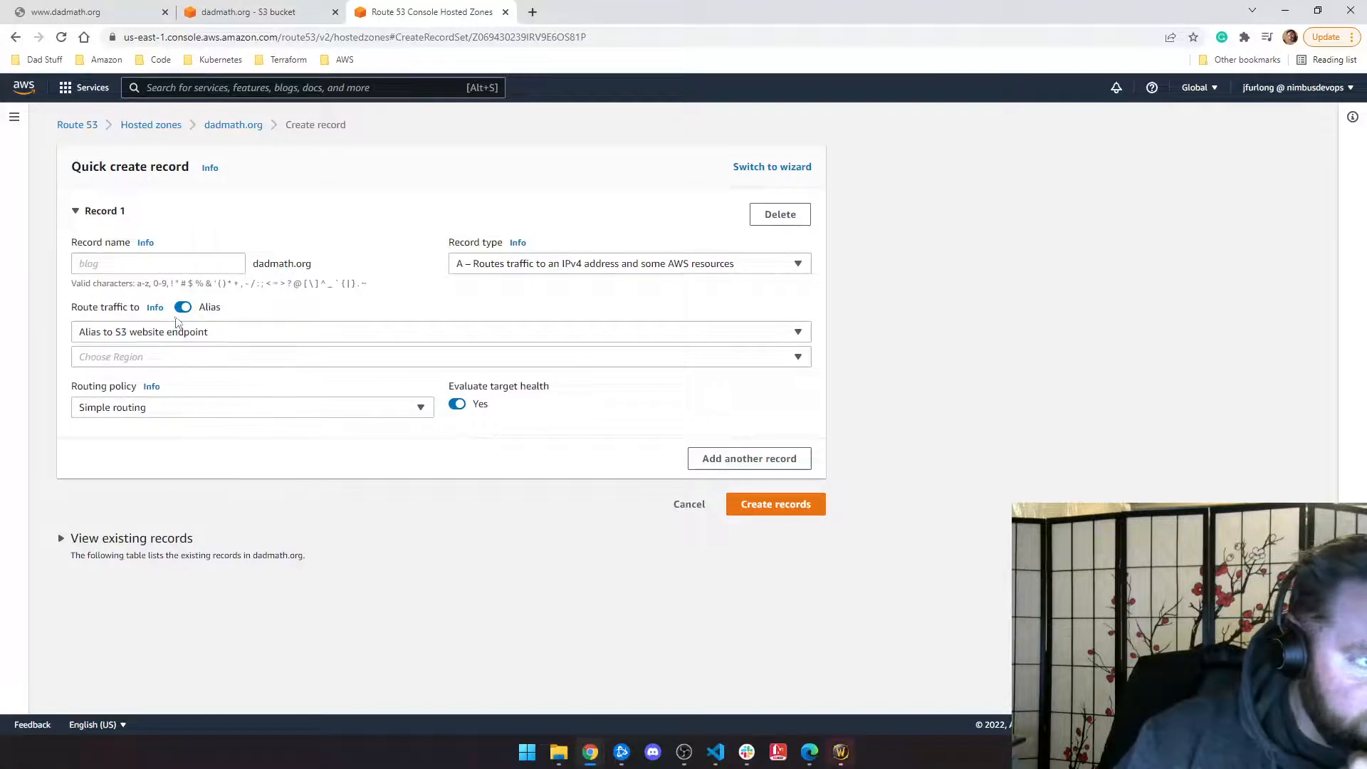
left_click(177, 355)
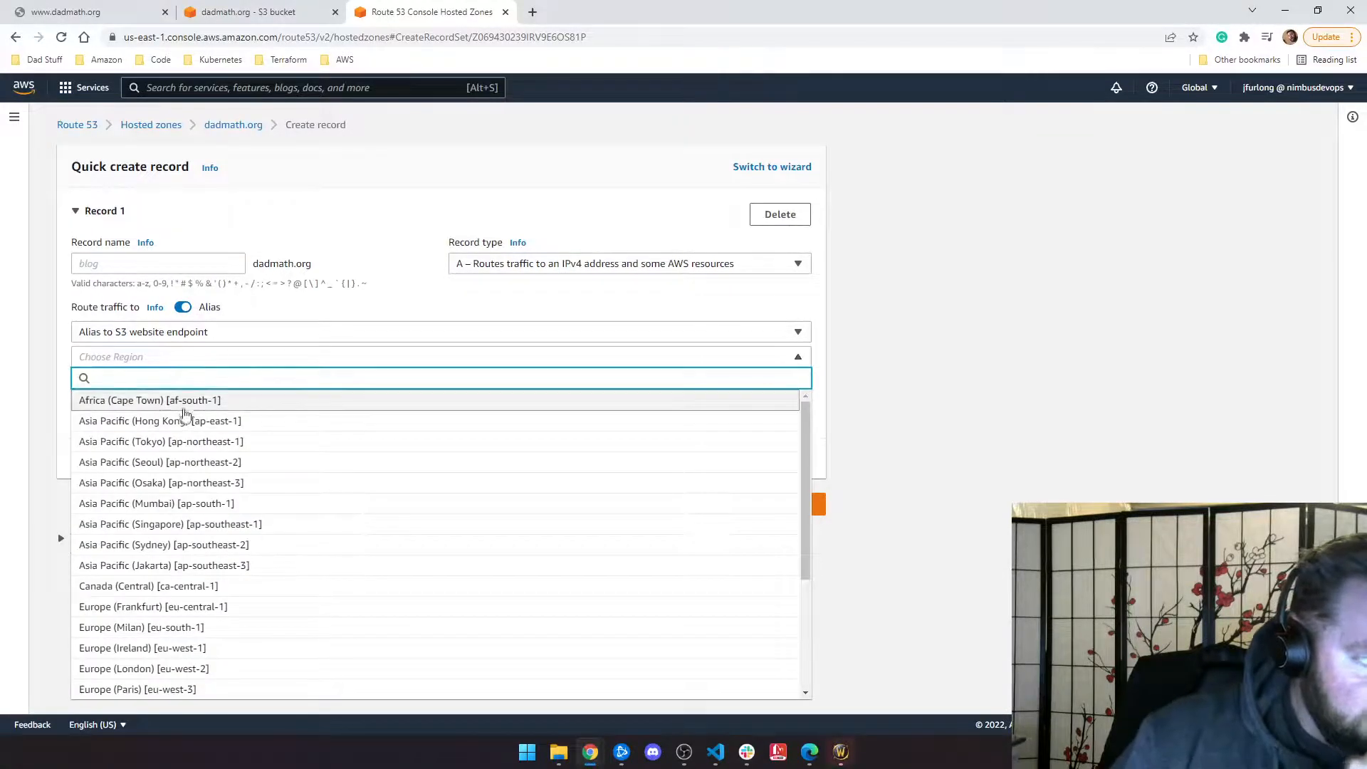
scroll(207, 466, "down", 3)
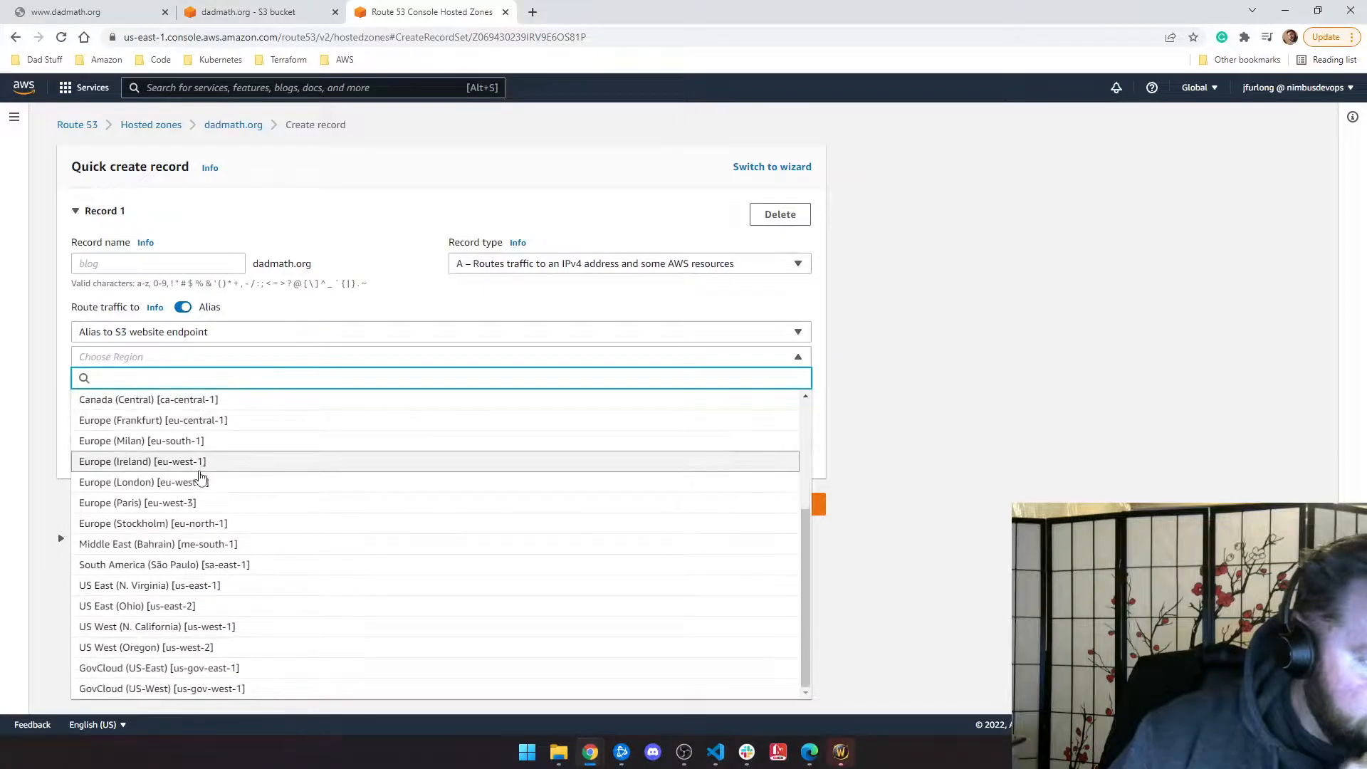
left_click(157, 628)
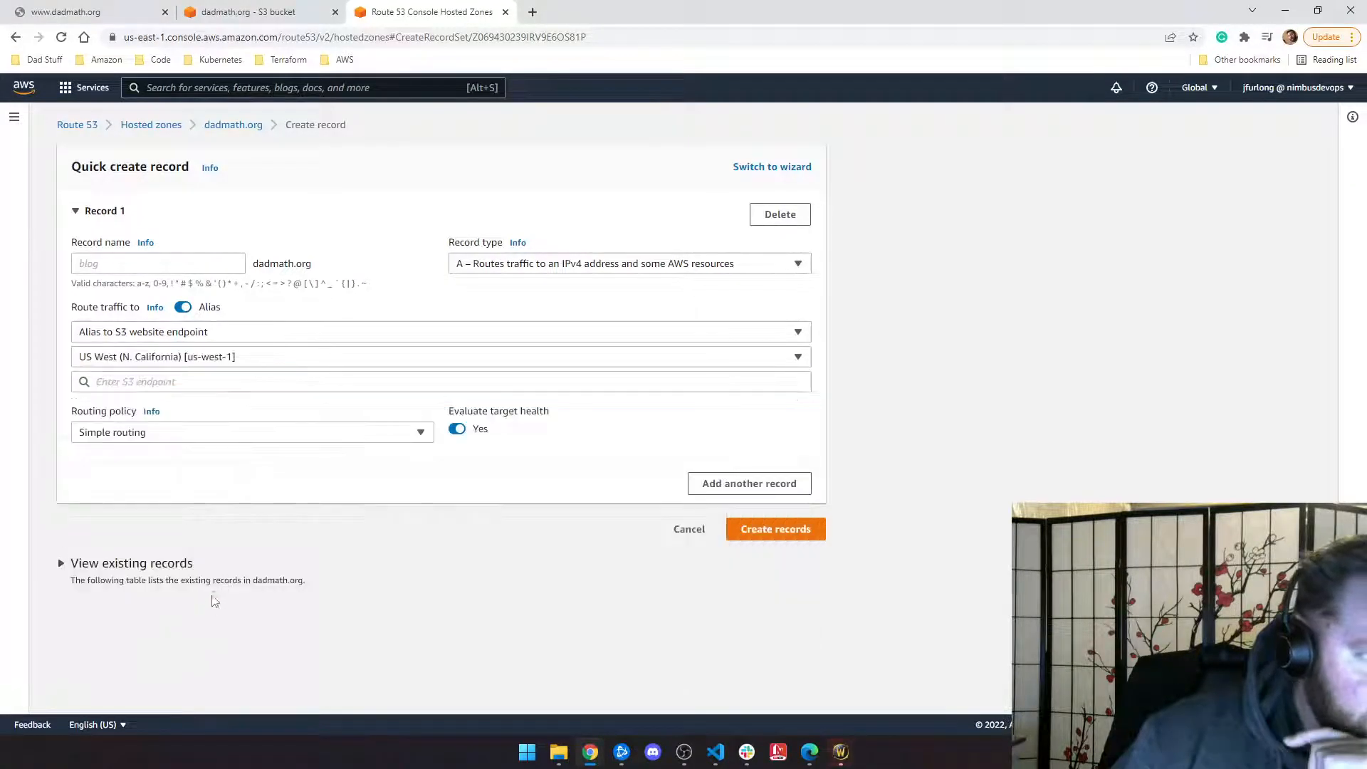
left_click(164, 383)
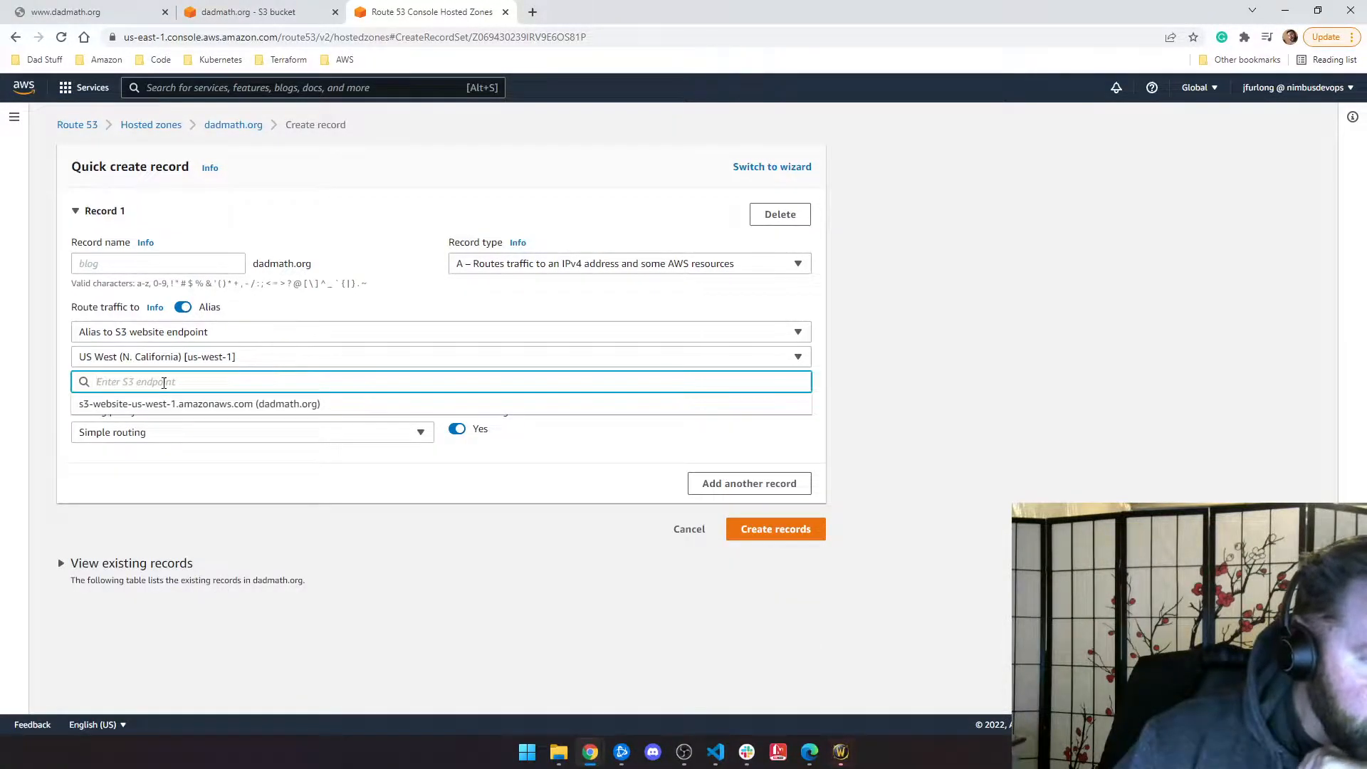
left_click(238, 405)
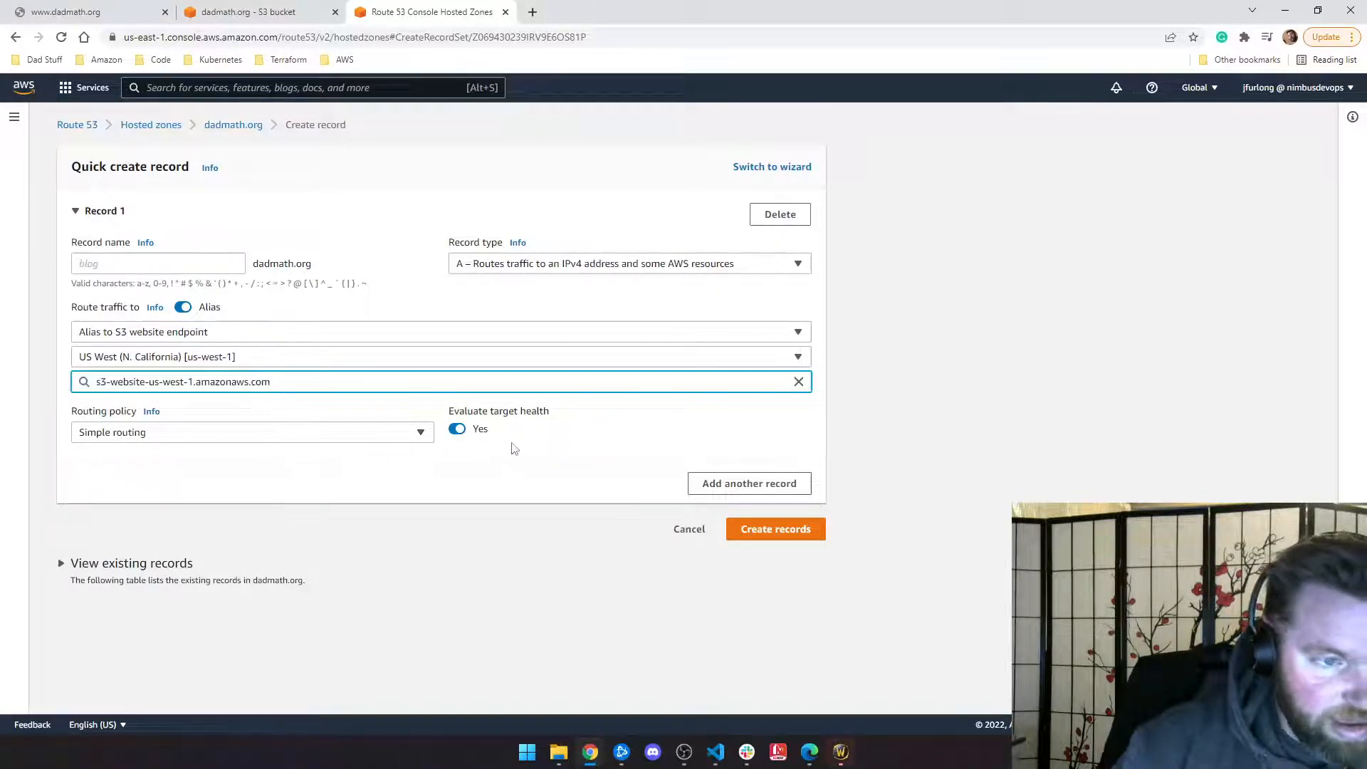
left_click(783, 529)
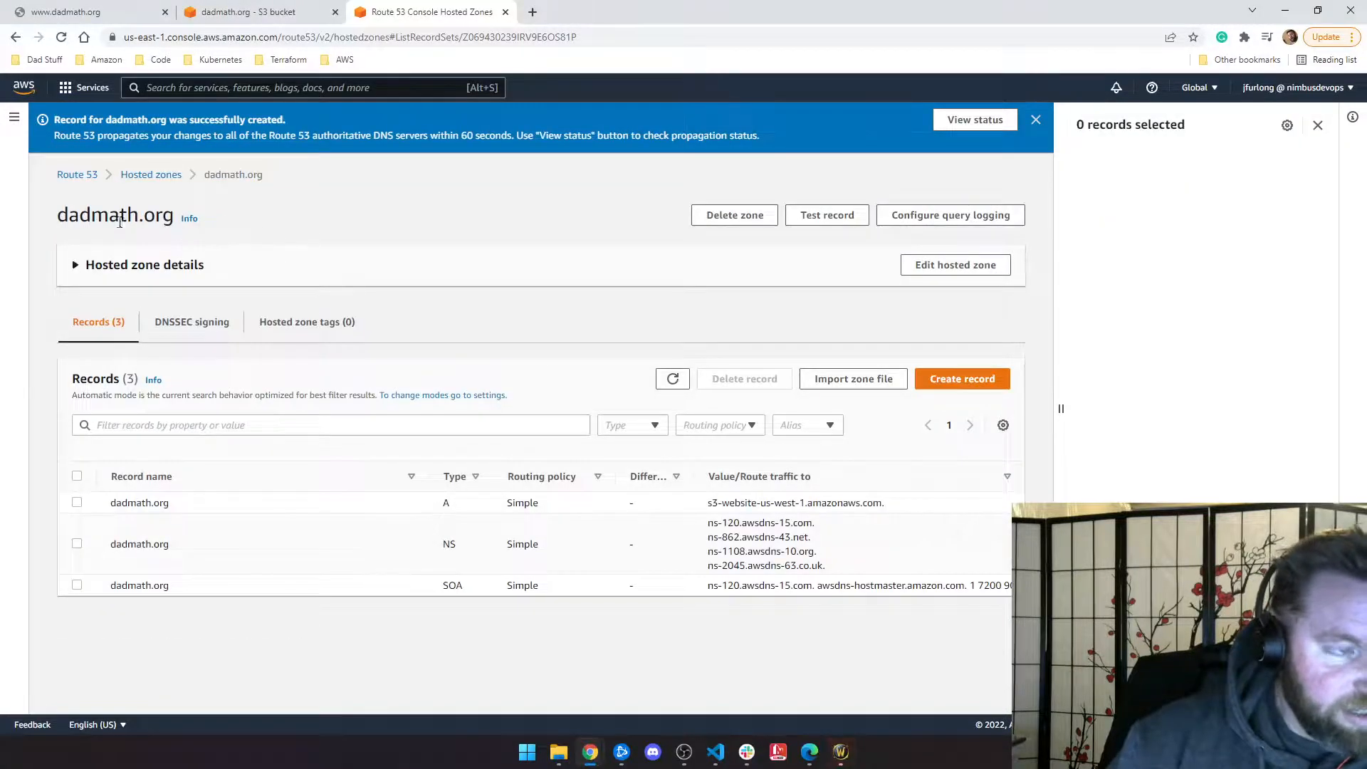
left_click_drag(79, 215, 144, 215)
left_click(160, 213)
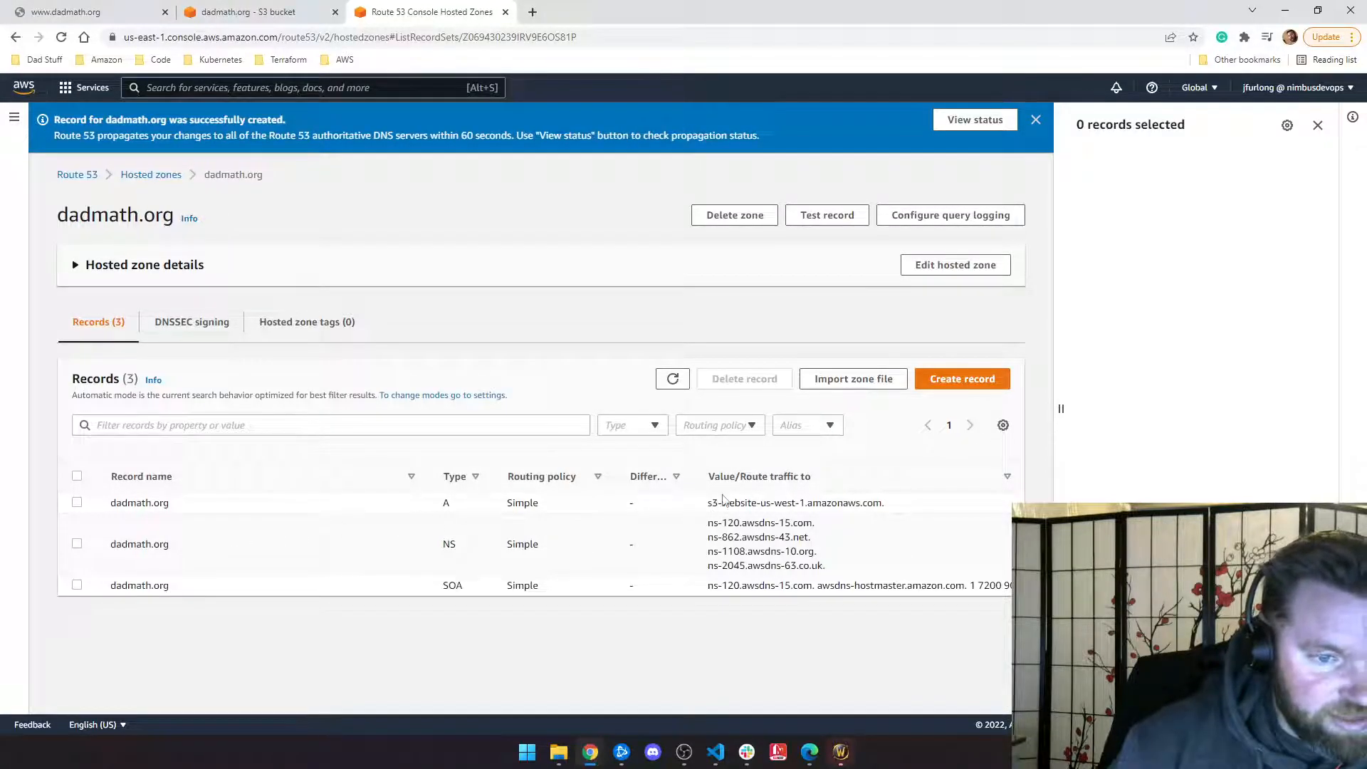
left_click(66, 12)
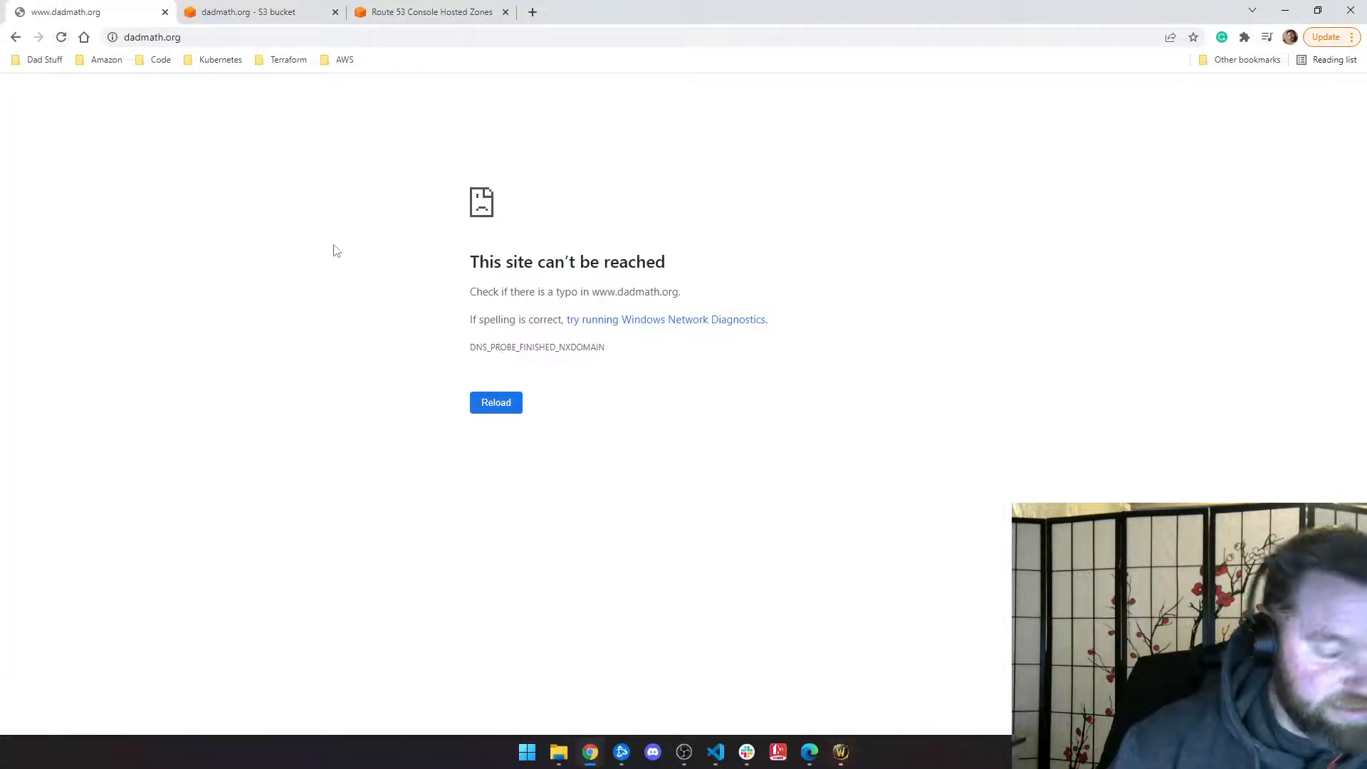
Step: Open DevTools' Network log and reload dadmath.org to capture its requests
key("F12")
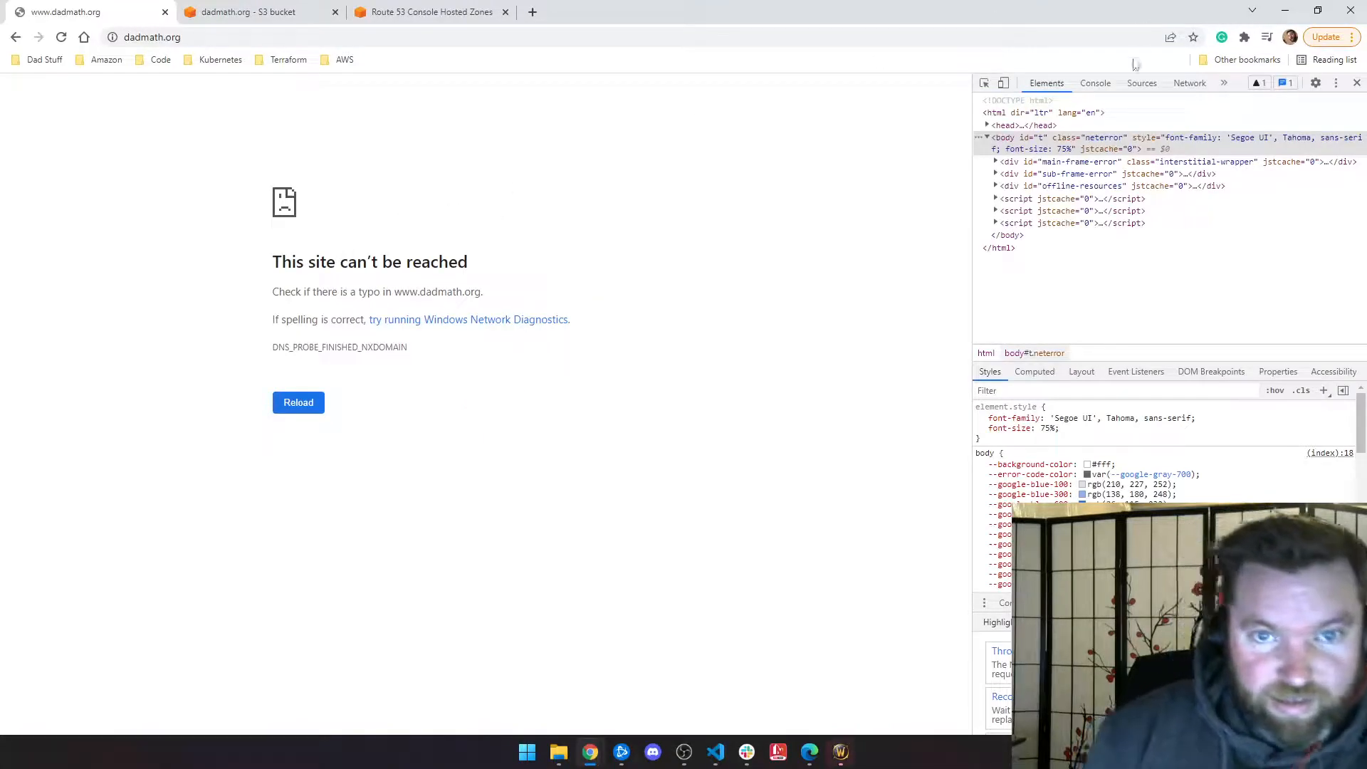
left_click(1188, 83)
key("ctrl+r")
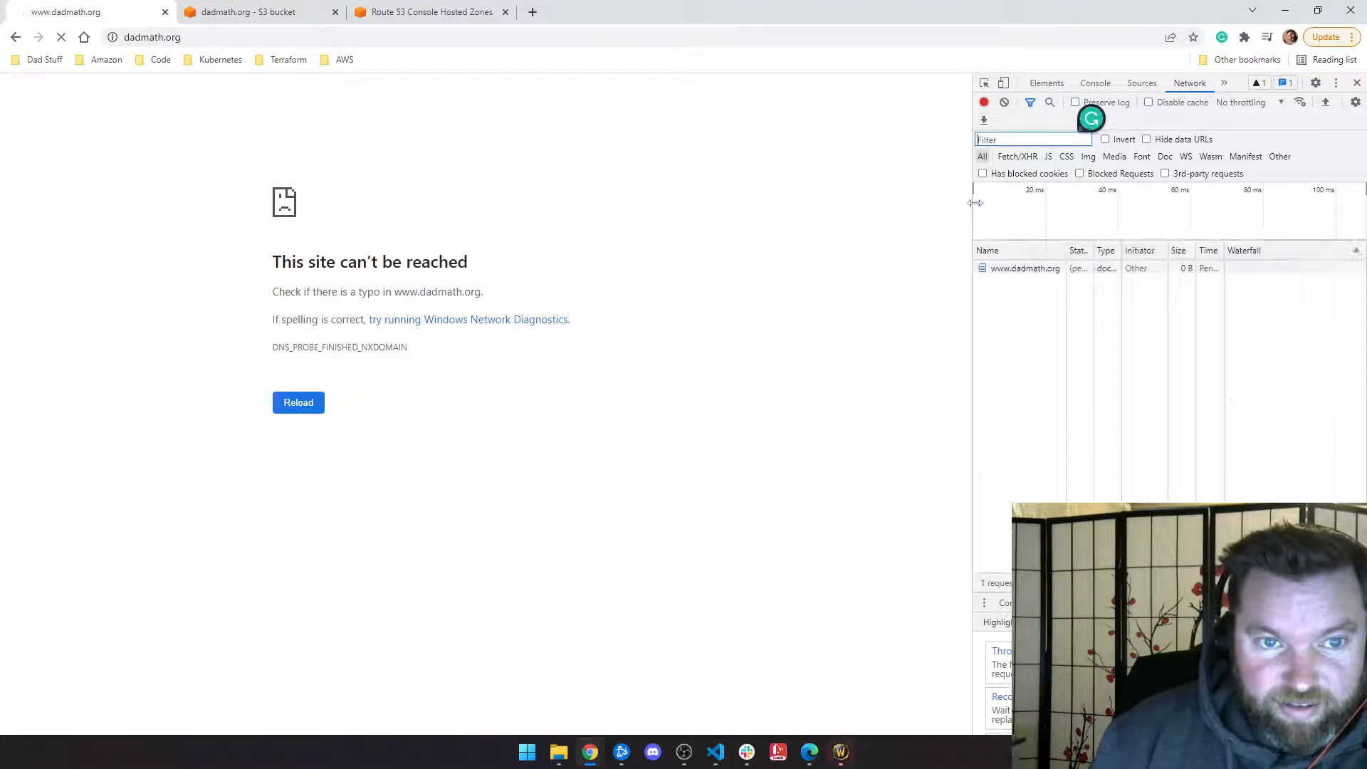
left_click_drag(974, 204, 477, 201)
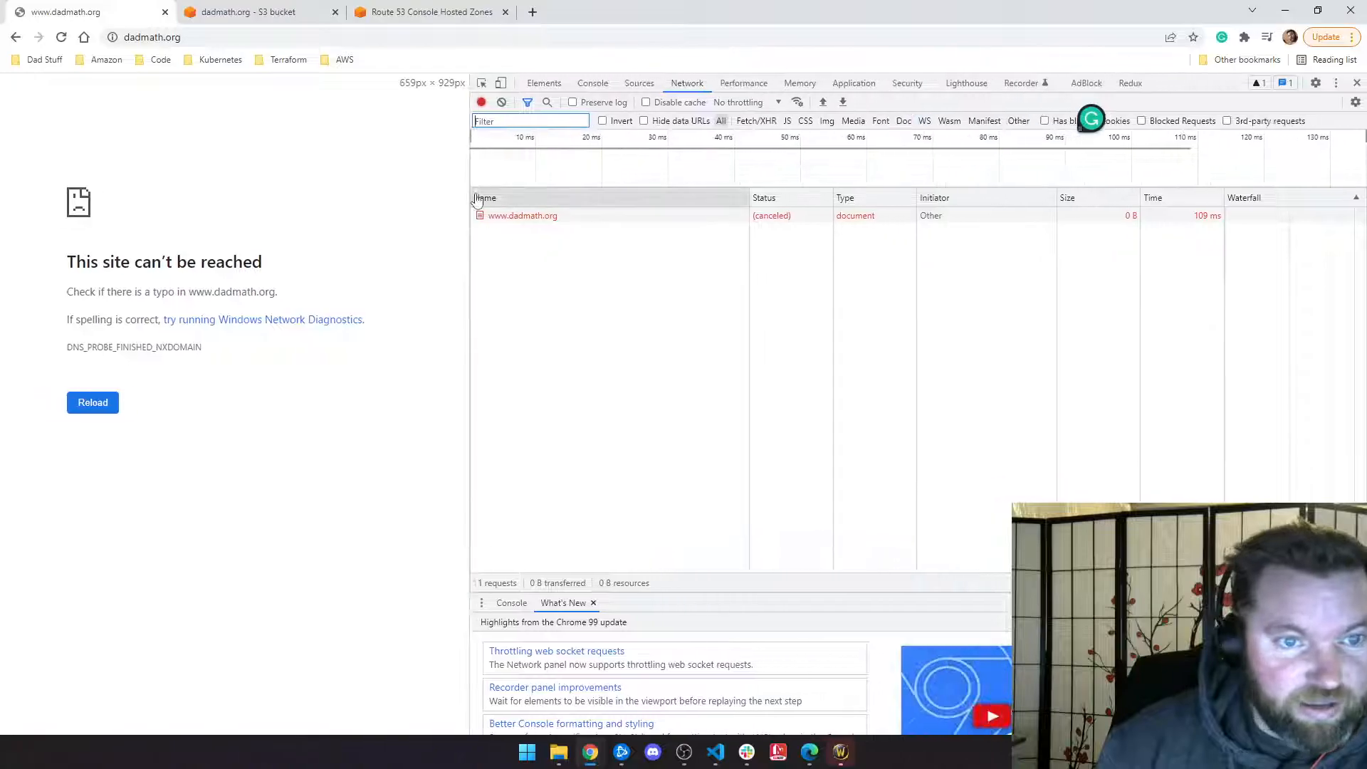
left_click(62, 38)
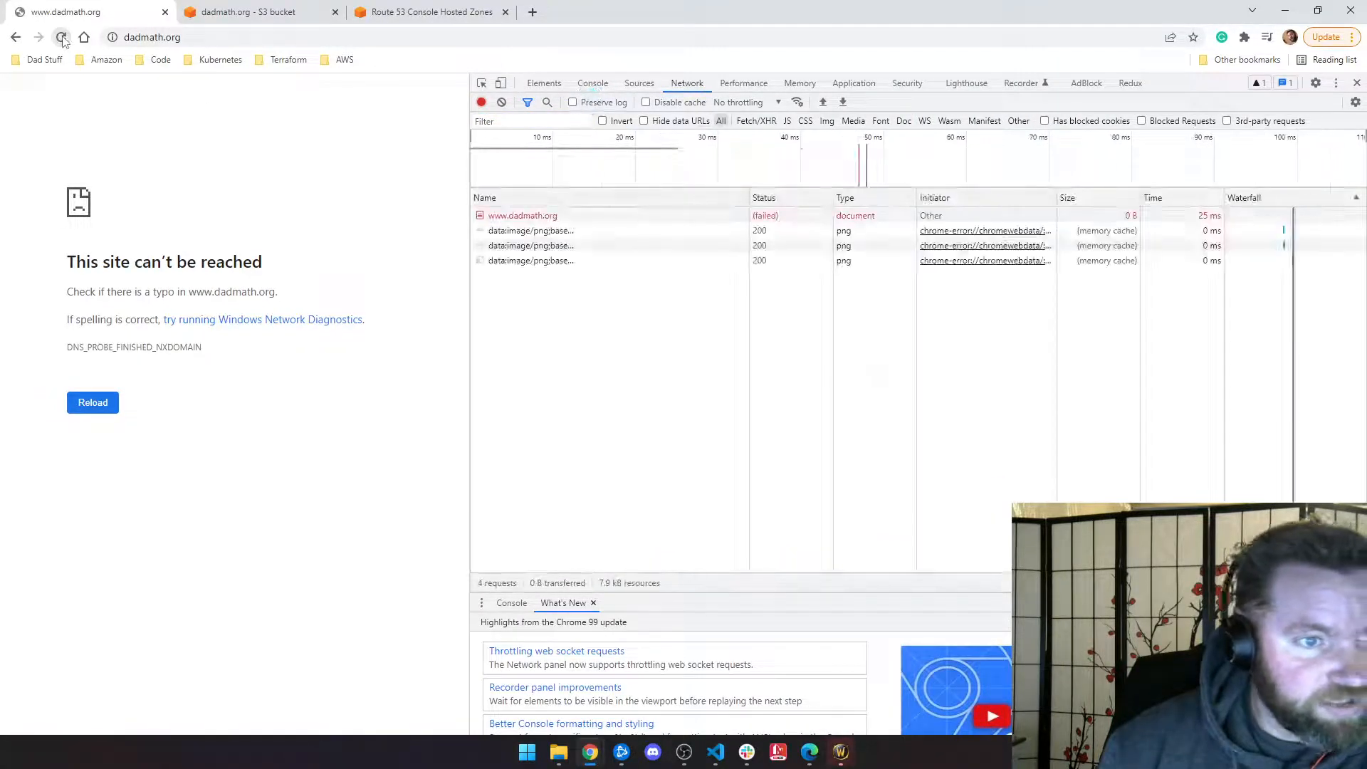
left_click(64, 41)
left_click_drag(750, 202, 764, 202)
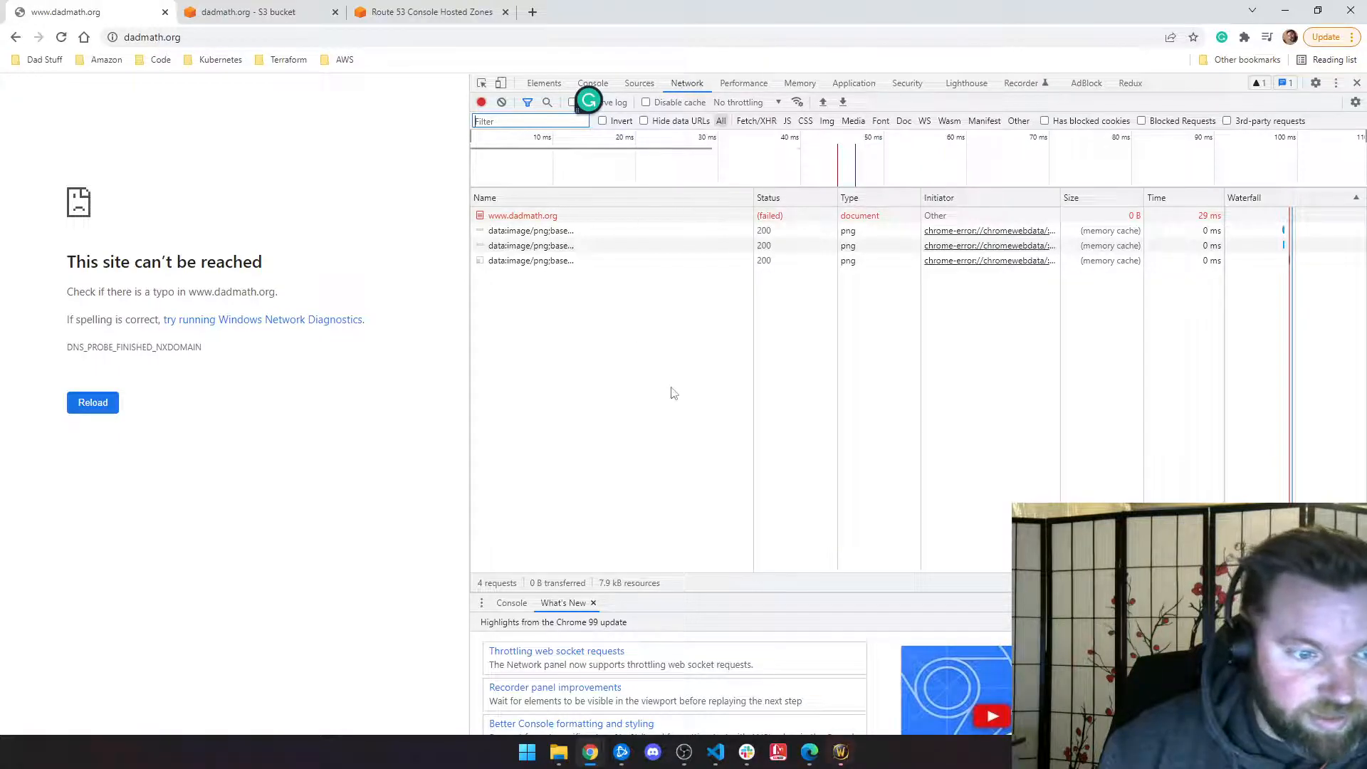
left_click(514, 603)
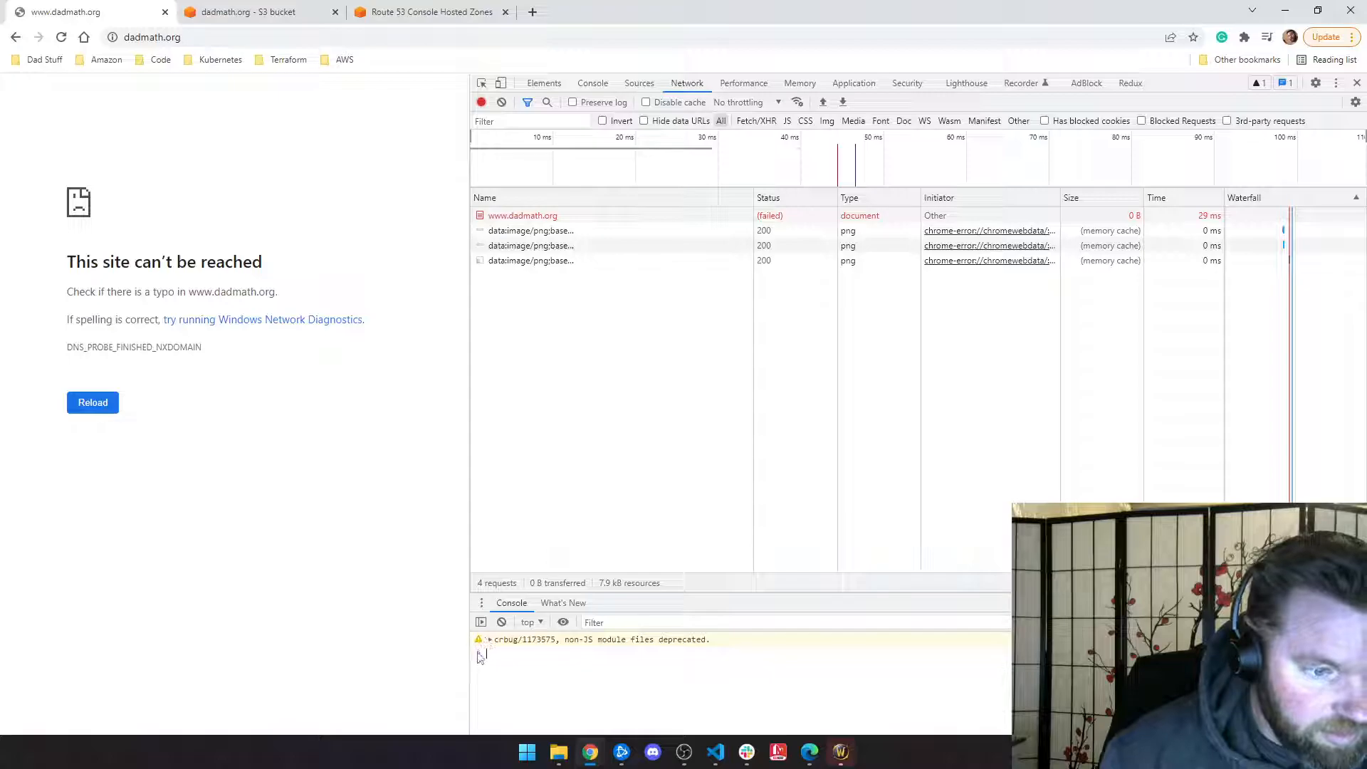
left_click(62, 37)
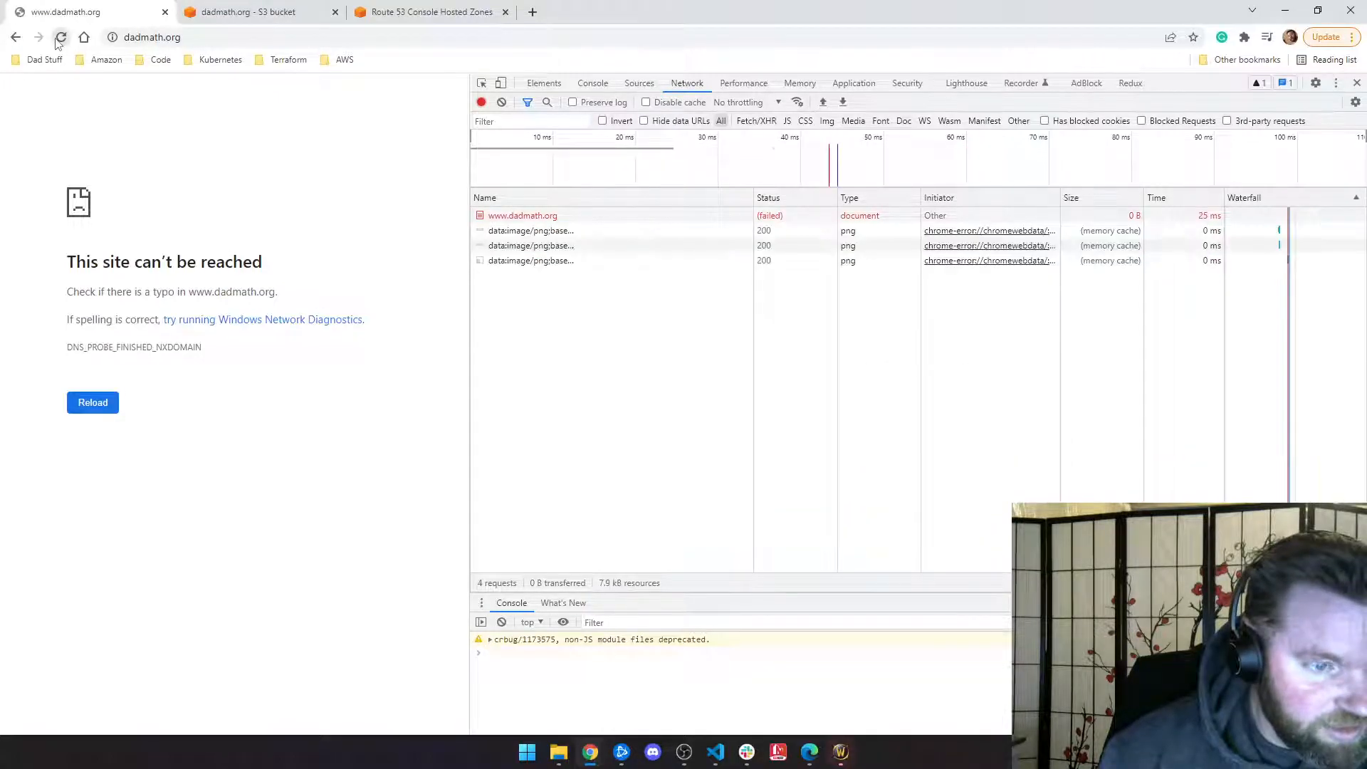
Step: Inspect the failed dadmath.org request and its image requests, then return to the S3 tab
left_click(531, 220)
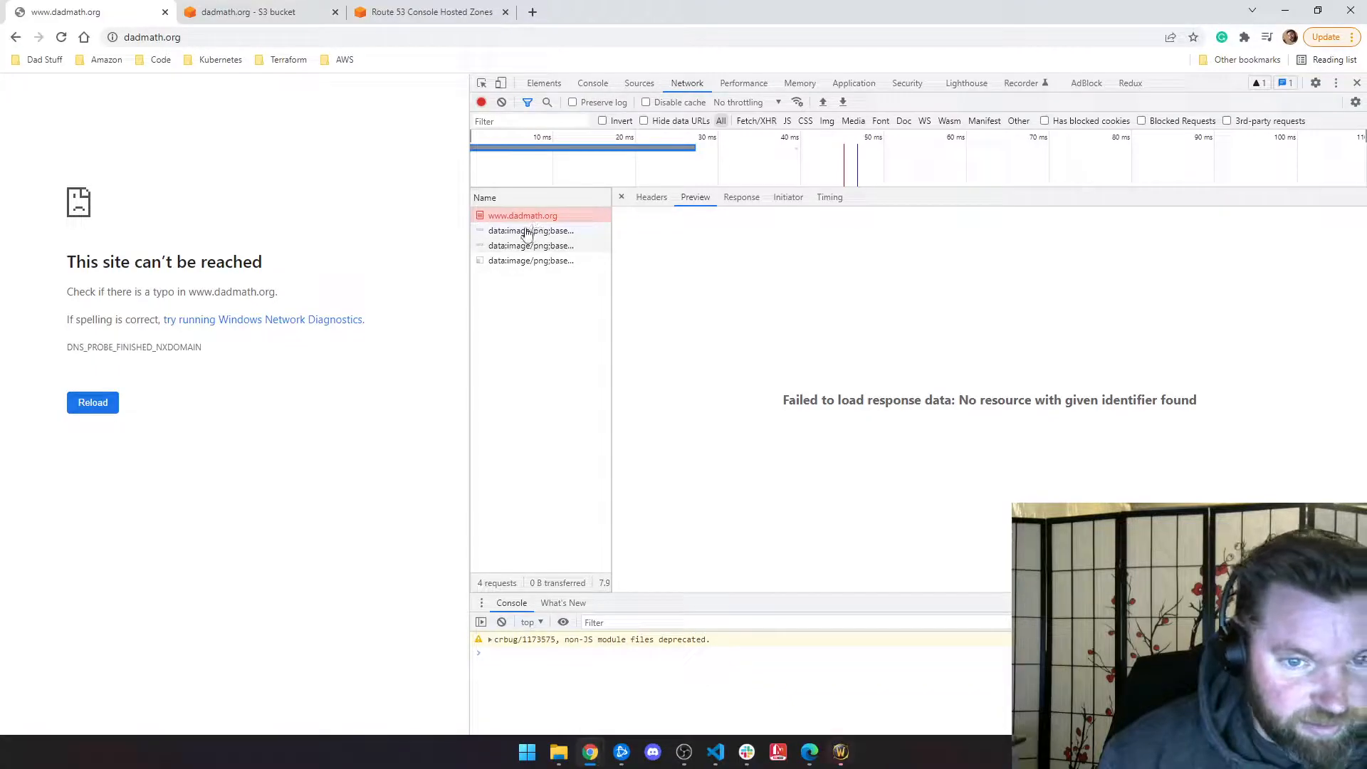
left_click(527, 232)
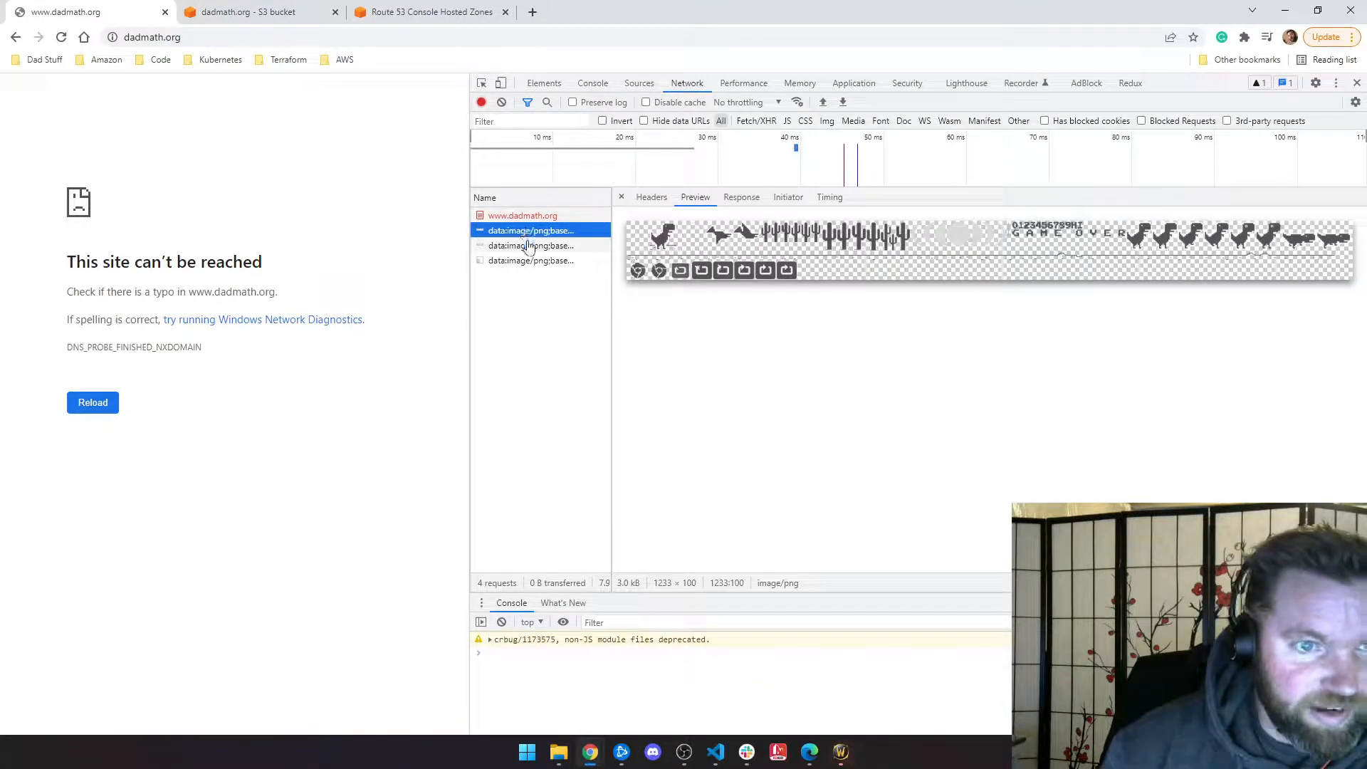
left_click(529, 246)
left_click(528, 264)
left_click(526, 247)
left_click(525, 233)
left_click(527, 247)
left_click(528, 262)
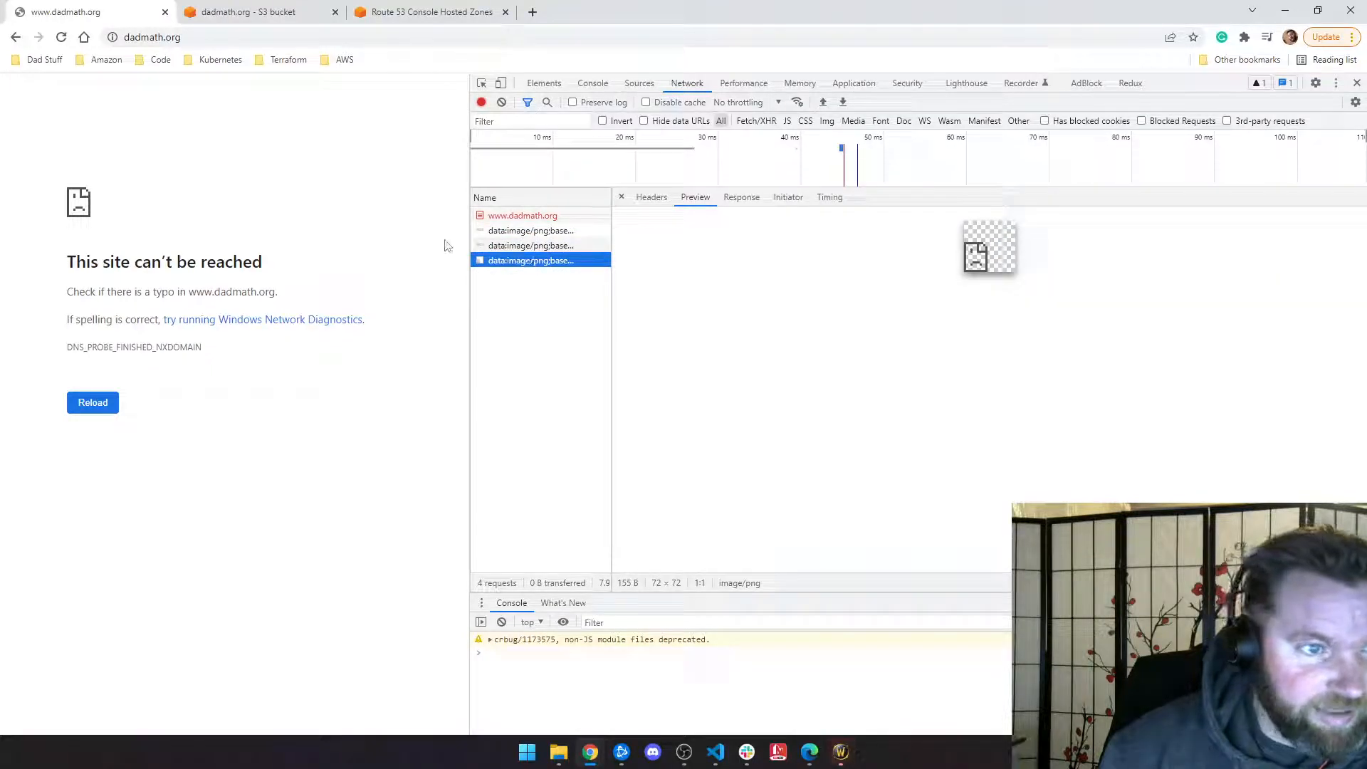
left_click_drag(470, 245, 630, 246)
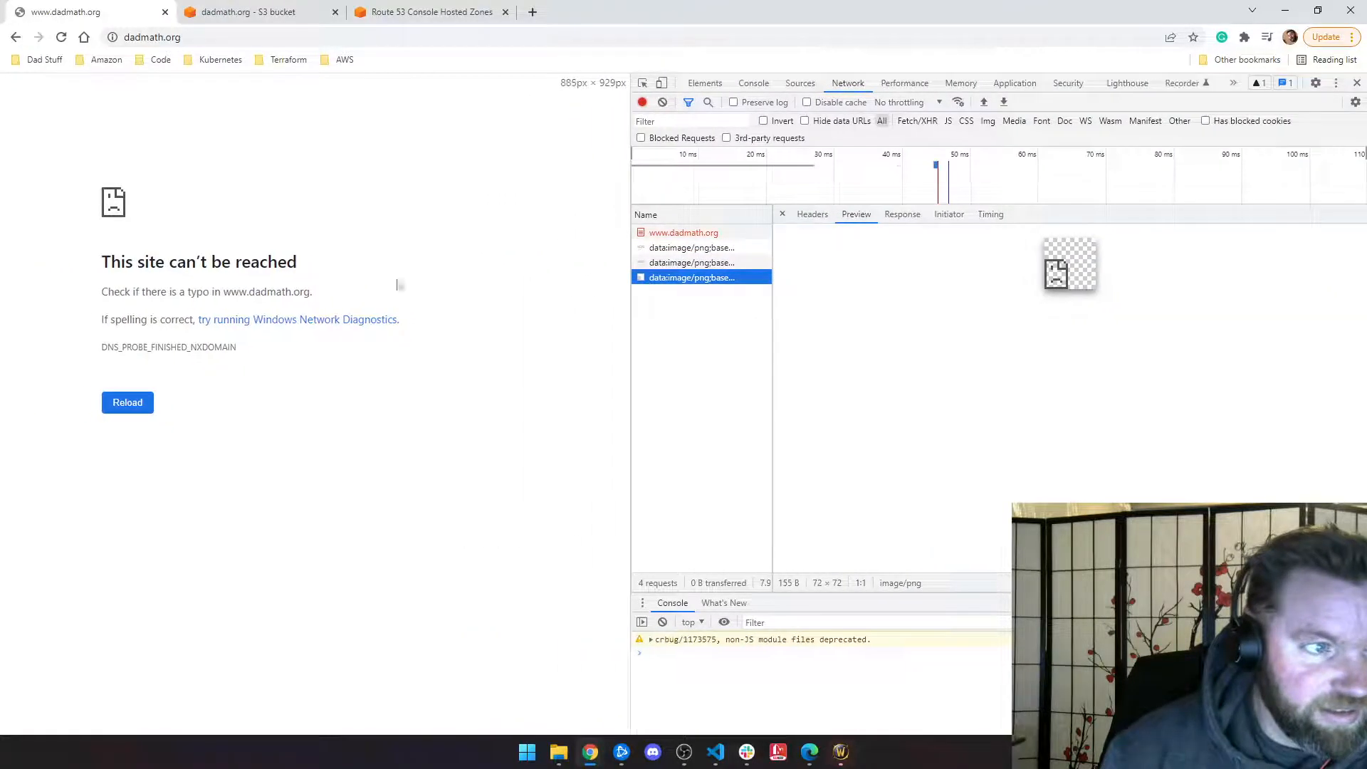
left_click(146, 406)
left_click(61, 37)
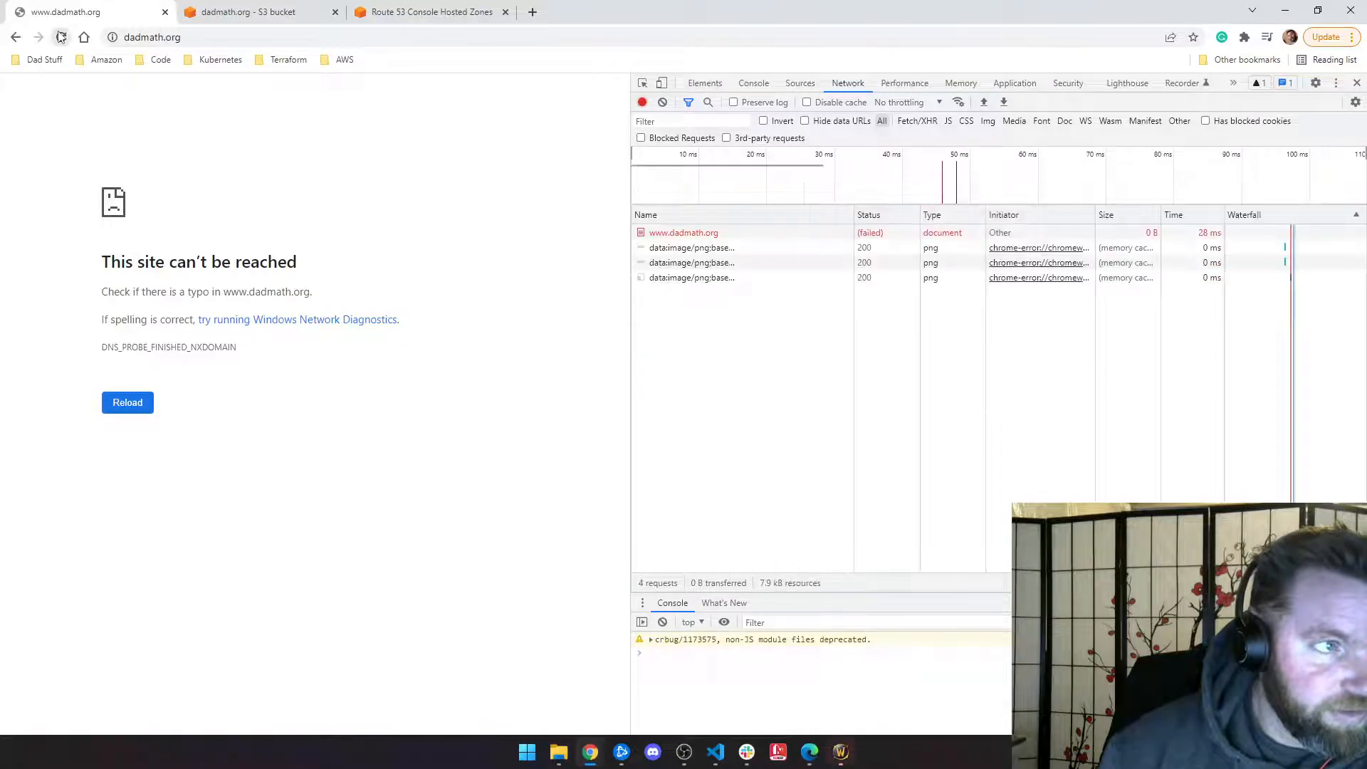
left_click(256, 12)
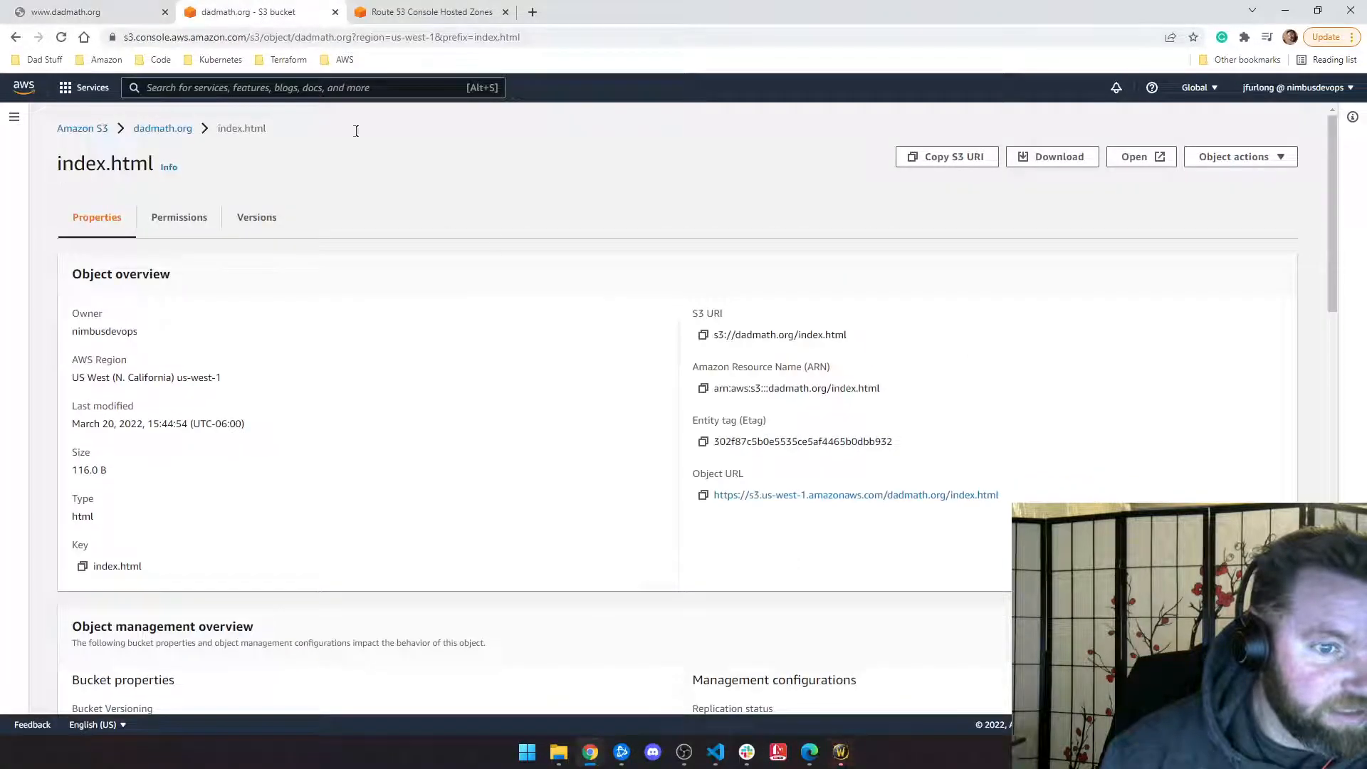
Step: Refresh the dadmath.org hosted zone's record list
left_click(184, 132)
left_click(438, 13)
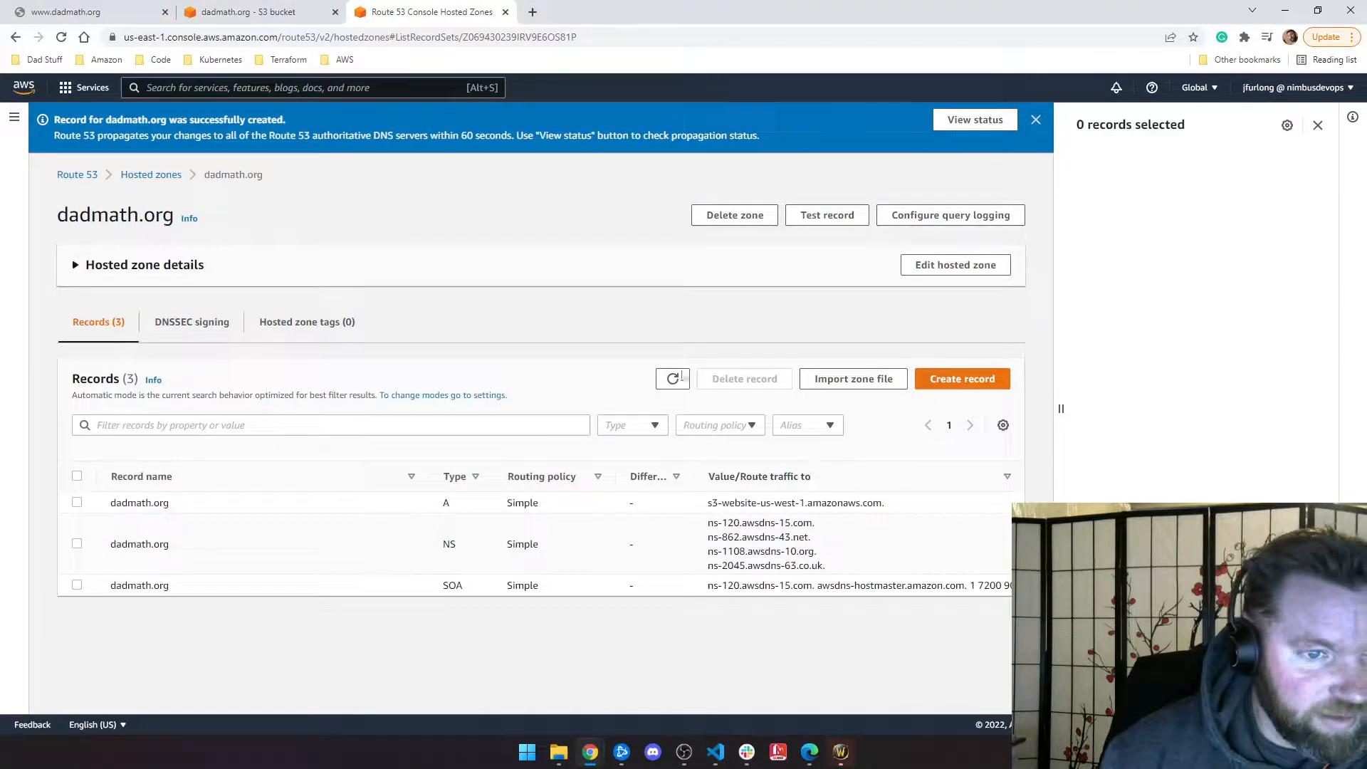
left_click(673, 379)
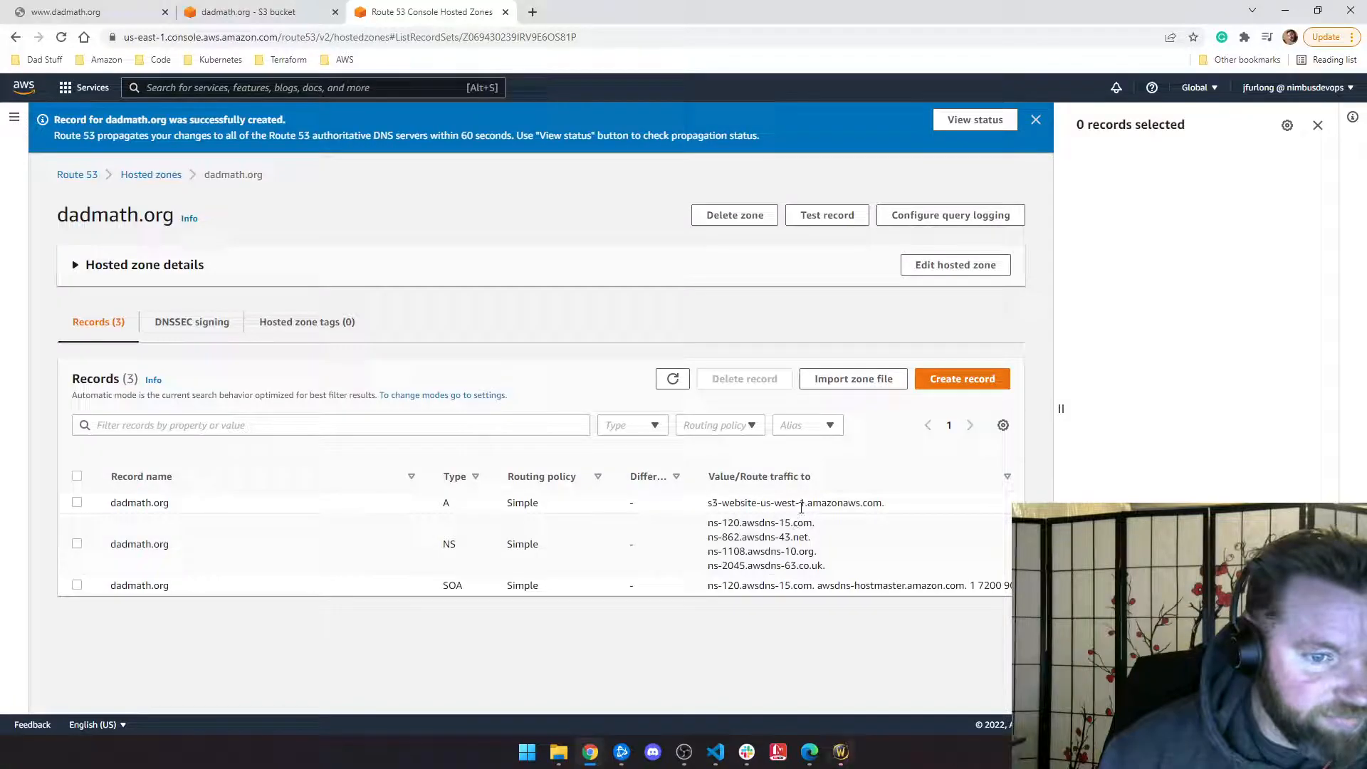
left_click(229, 14)
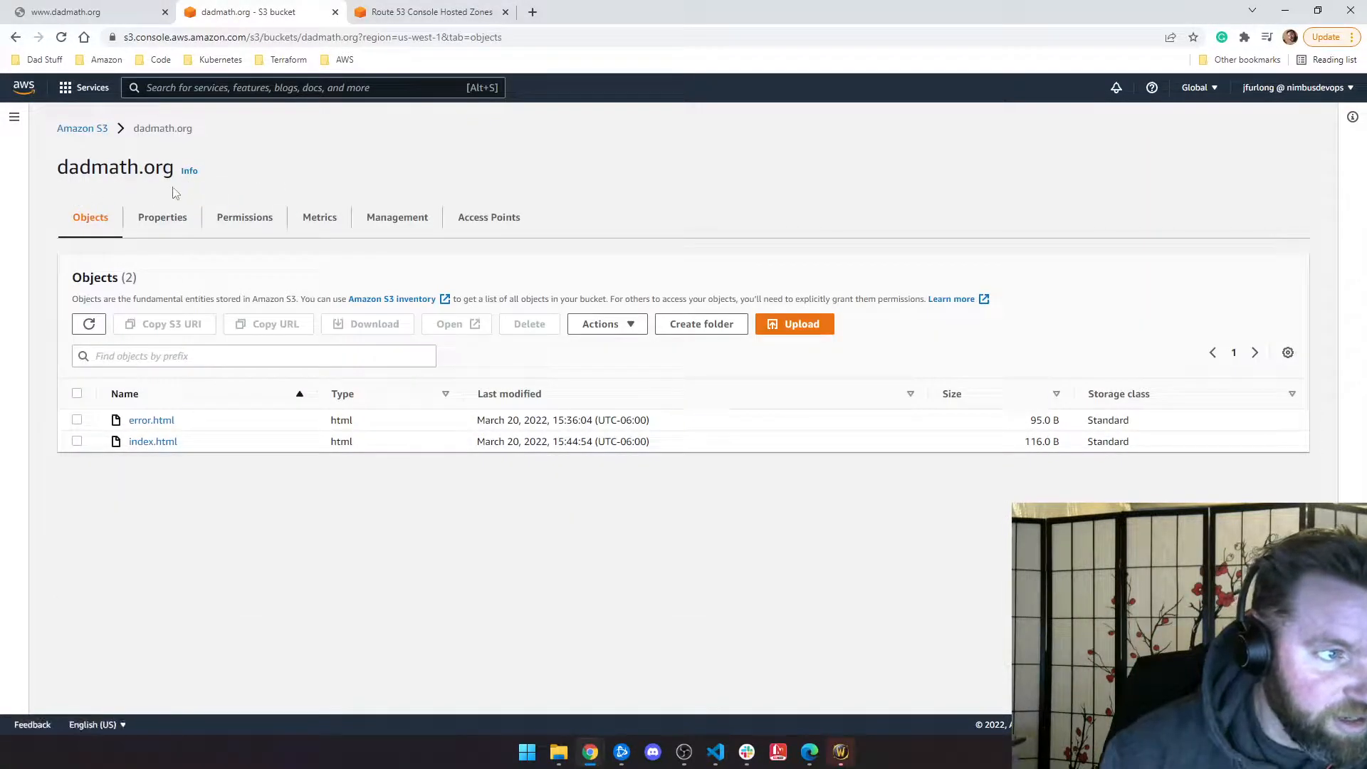
Step: Open the bucket's static website endpoint from S3 Properties to test it
left_click(154, 216)
scroll(287, 403, "down", 20)
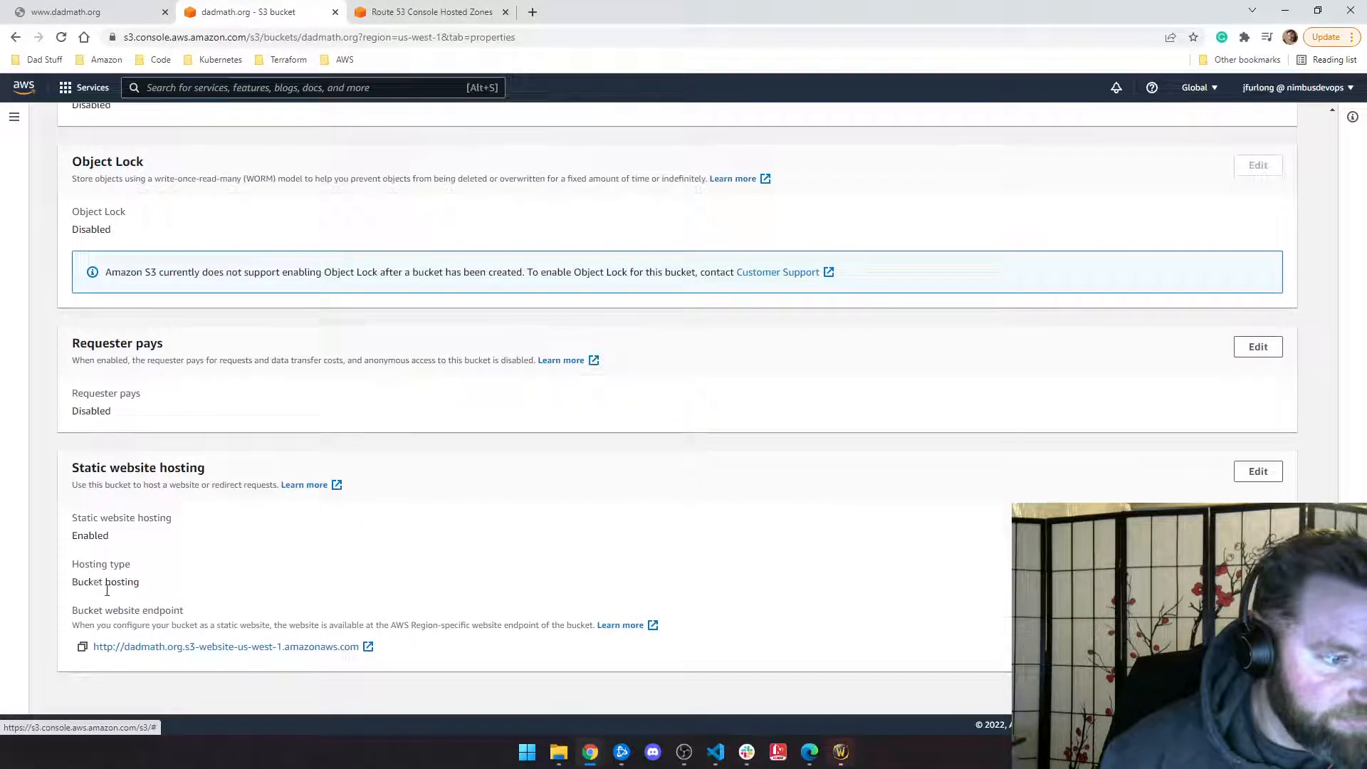
left_click(362, 647)
left_click(505, 12)
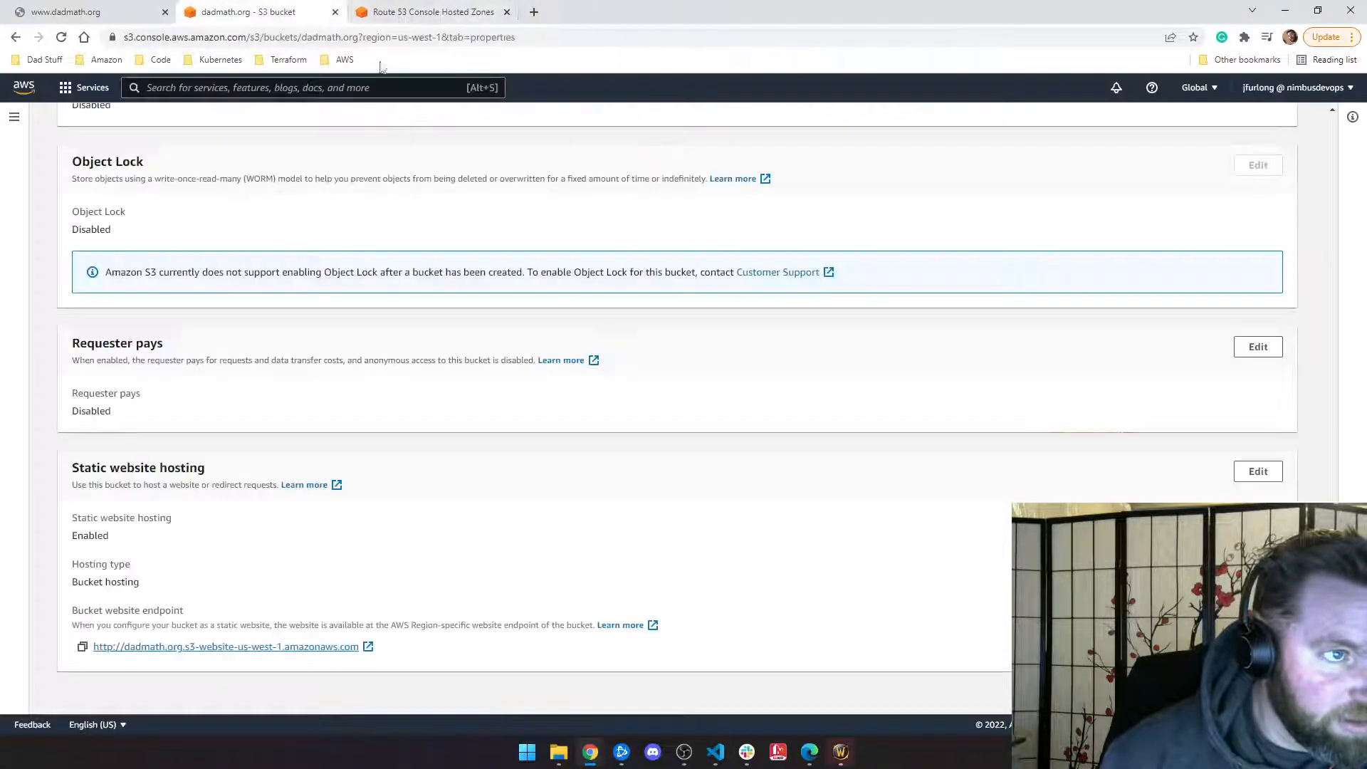
Step: Copy the dadmath.org A record's s3-website-us-west-1 target value and test it in a new tab
key("ctrl+Tab")
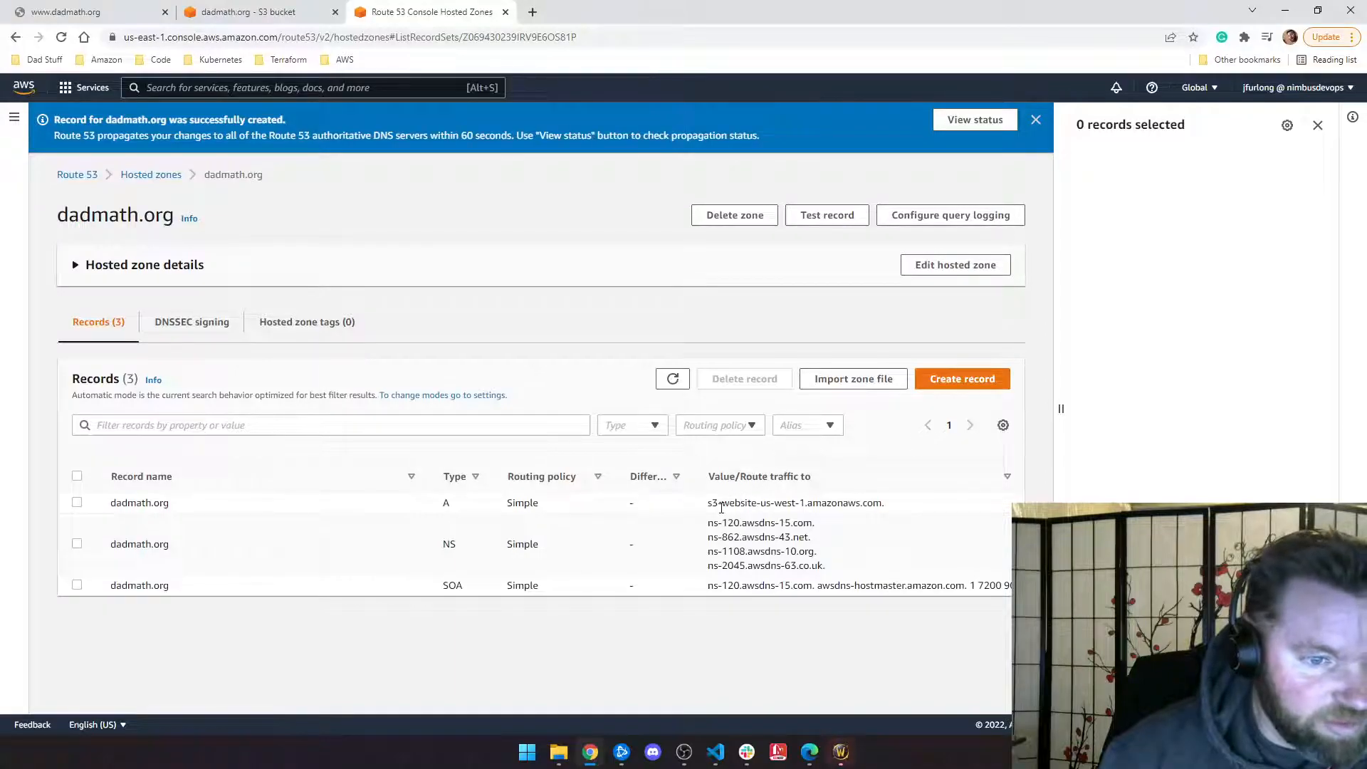
left_click_drag(721, 505, 811, 506)
left_click(755, 507)
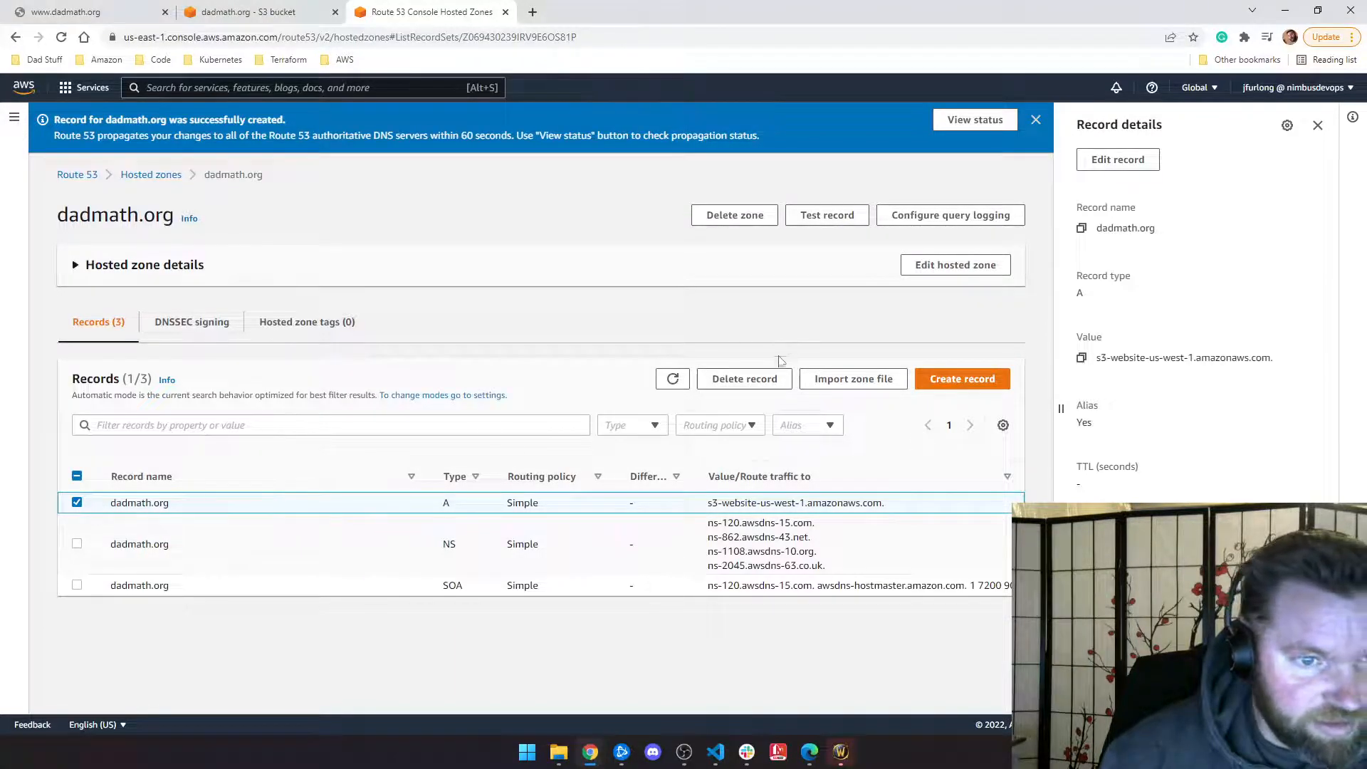
left_click(1088, 363)
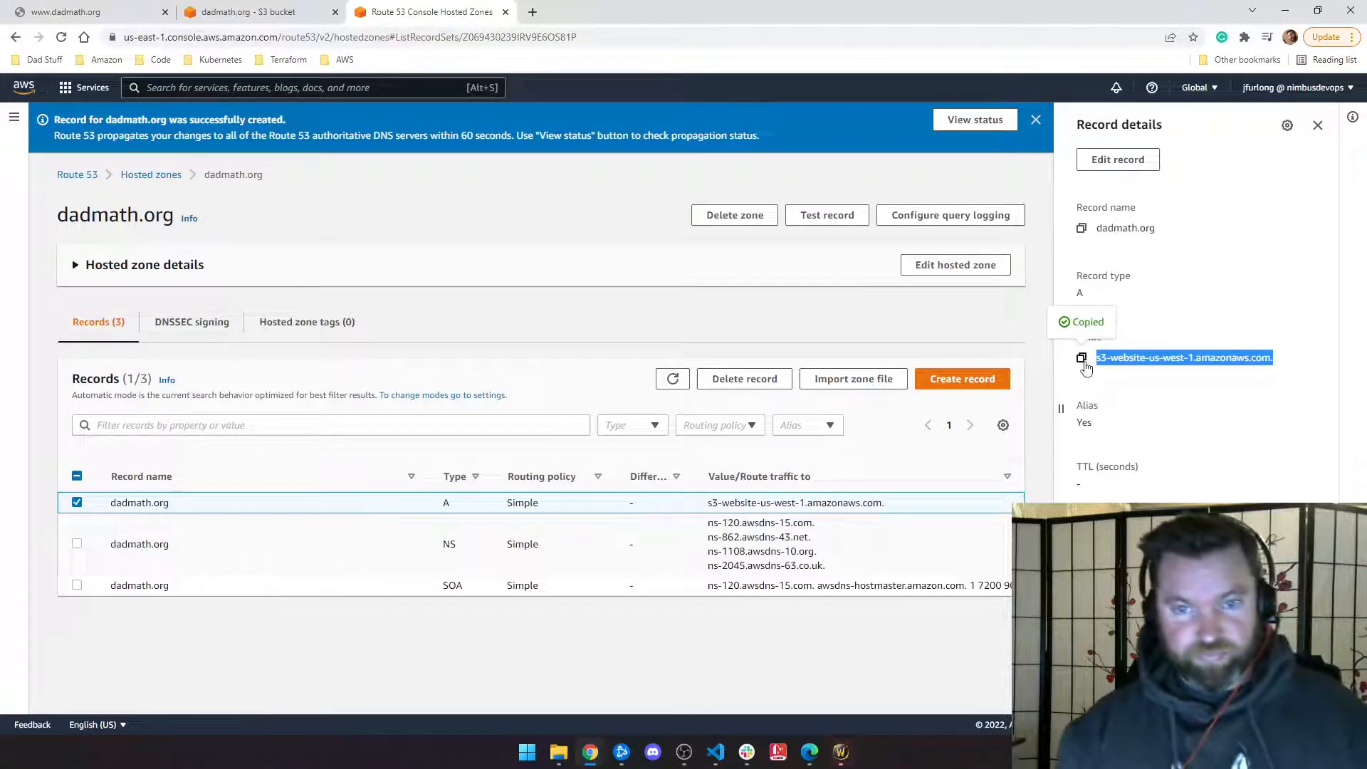
key("ctrl+t")
key("ctrl+v")
key("Return")
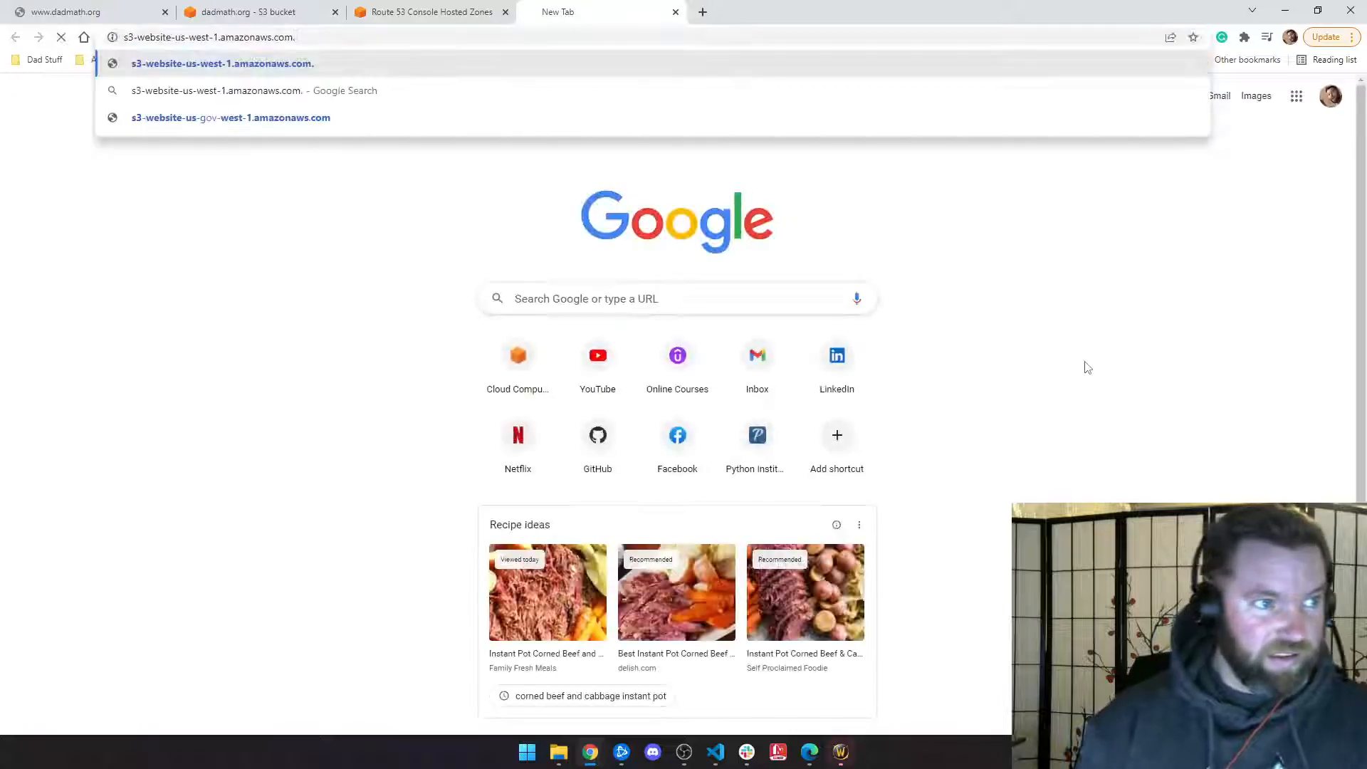
left_click(676, 13)
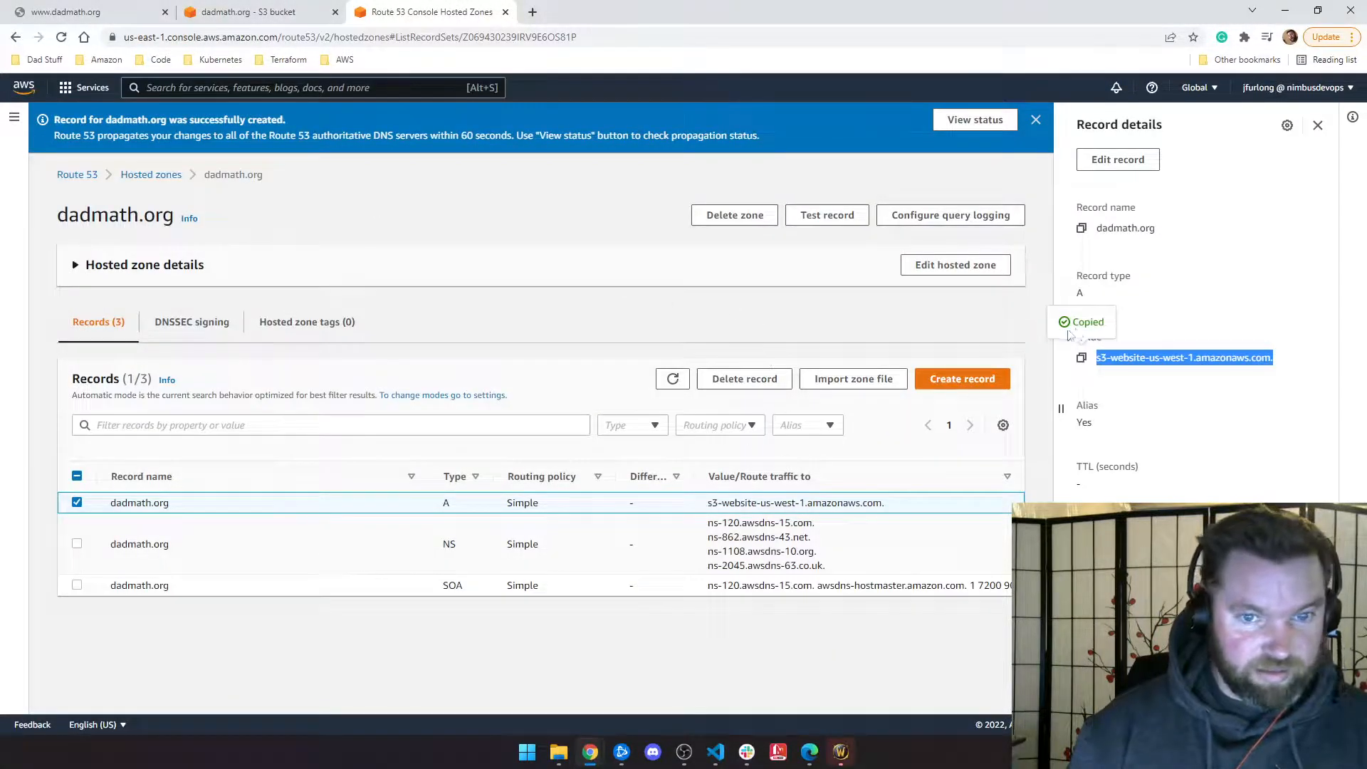
Step: Re-pick the A record's alias target as s3-website-us-west-1.amazonaws.com (dadmath.org) and save
left_click(1116, 164)
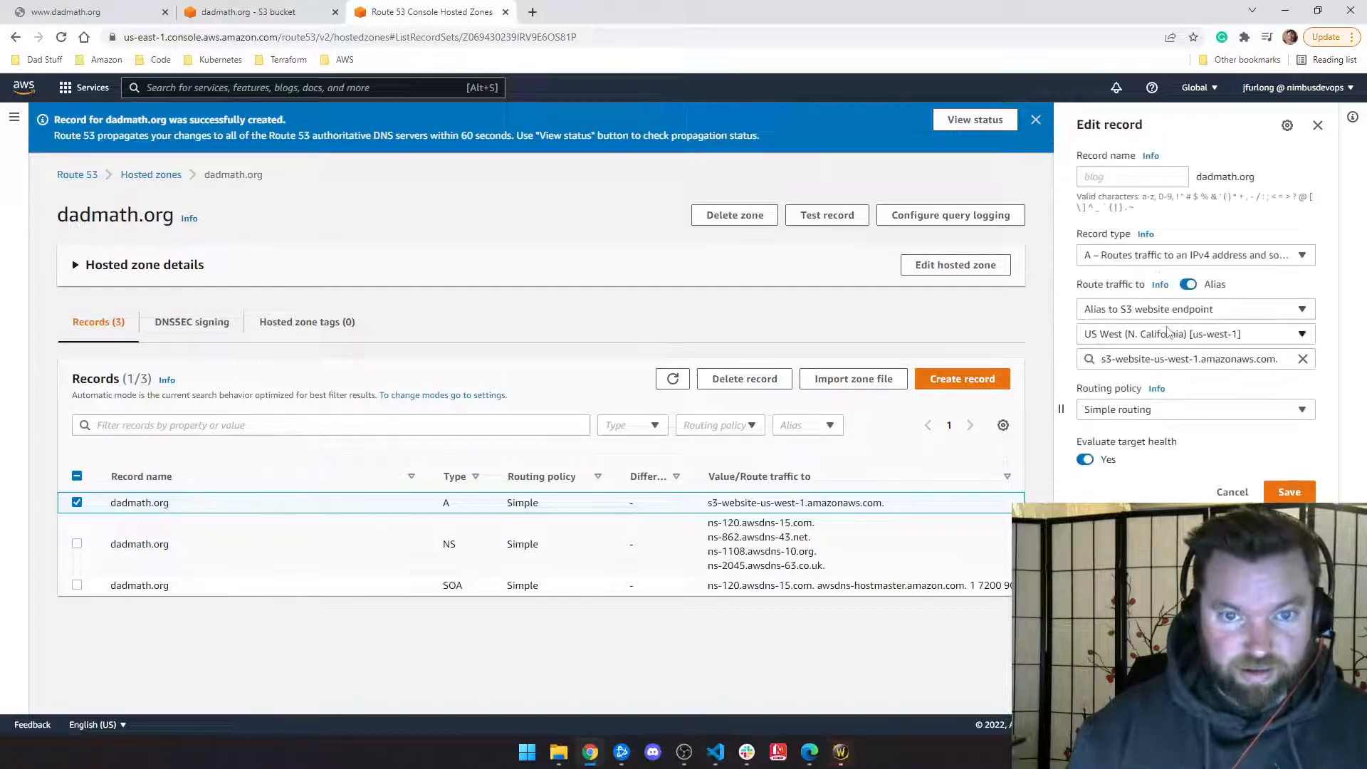
left_click(1302, 359)
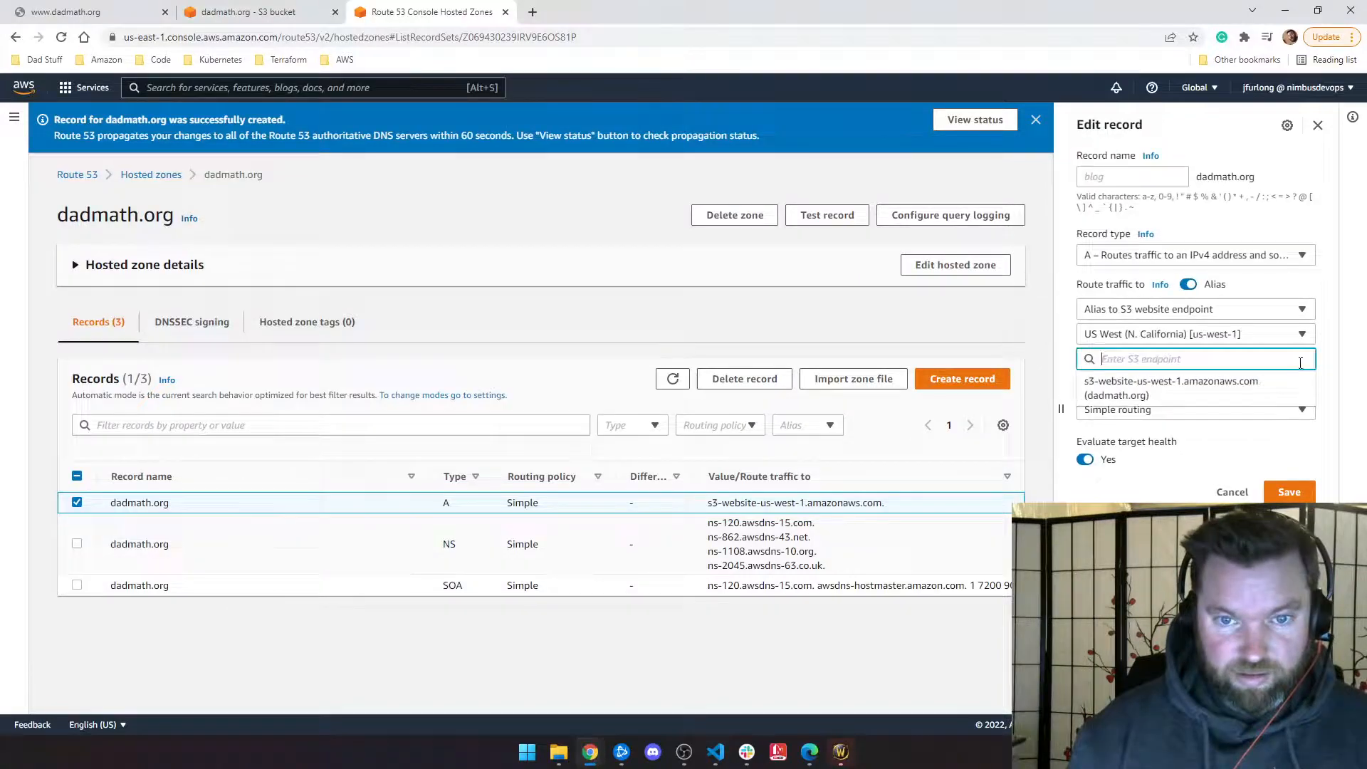
left_click(1130, 393)
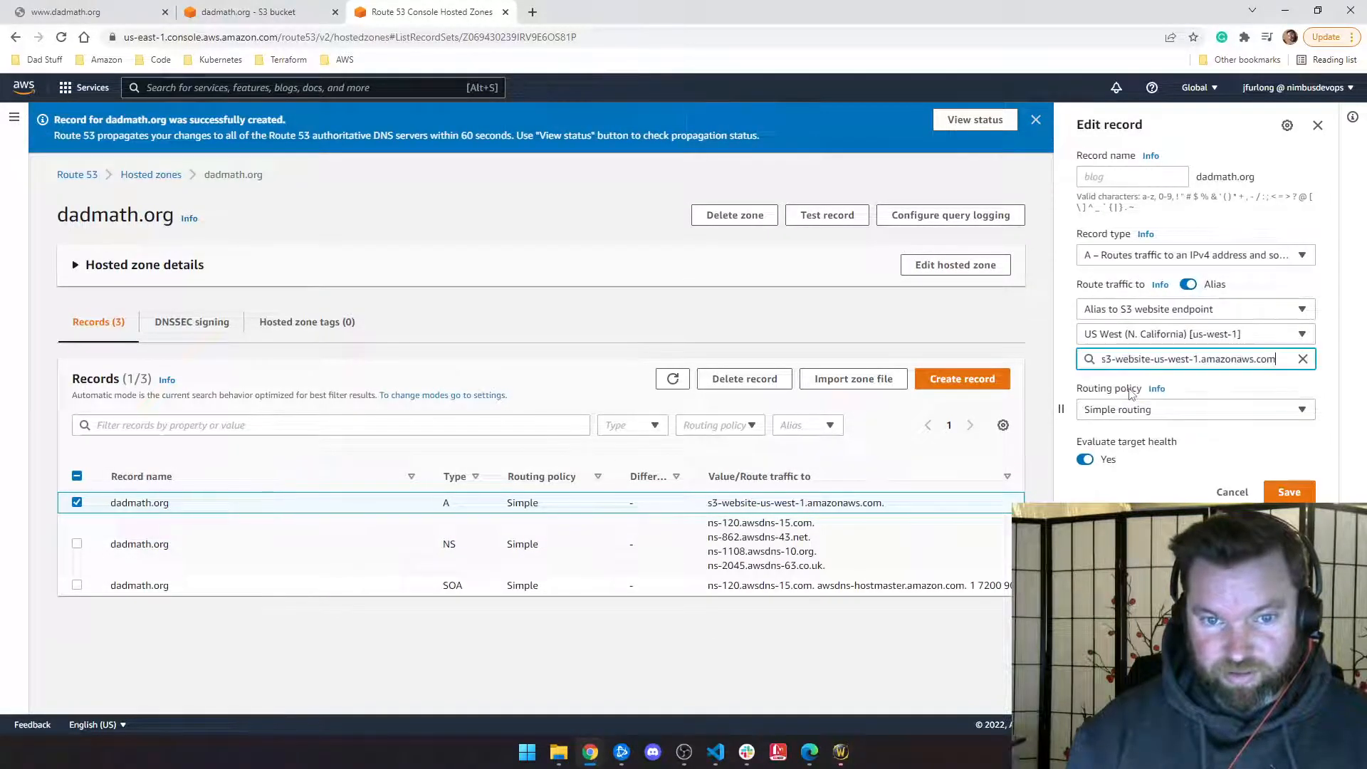
left_click(1290, 493)
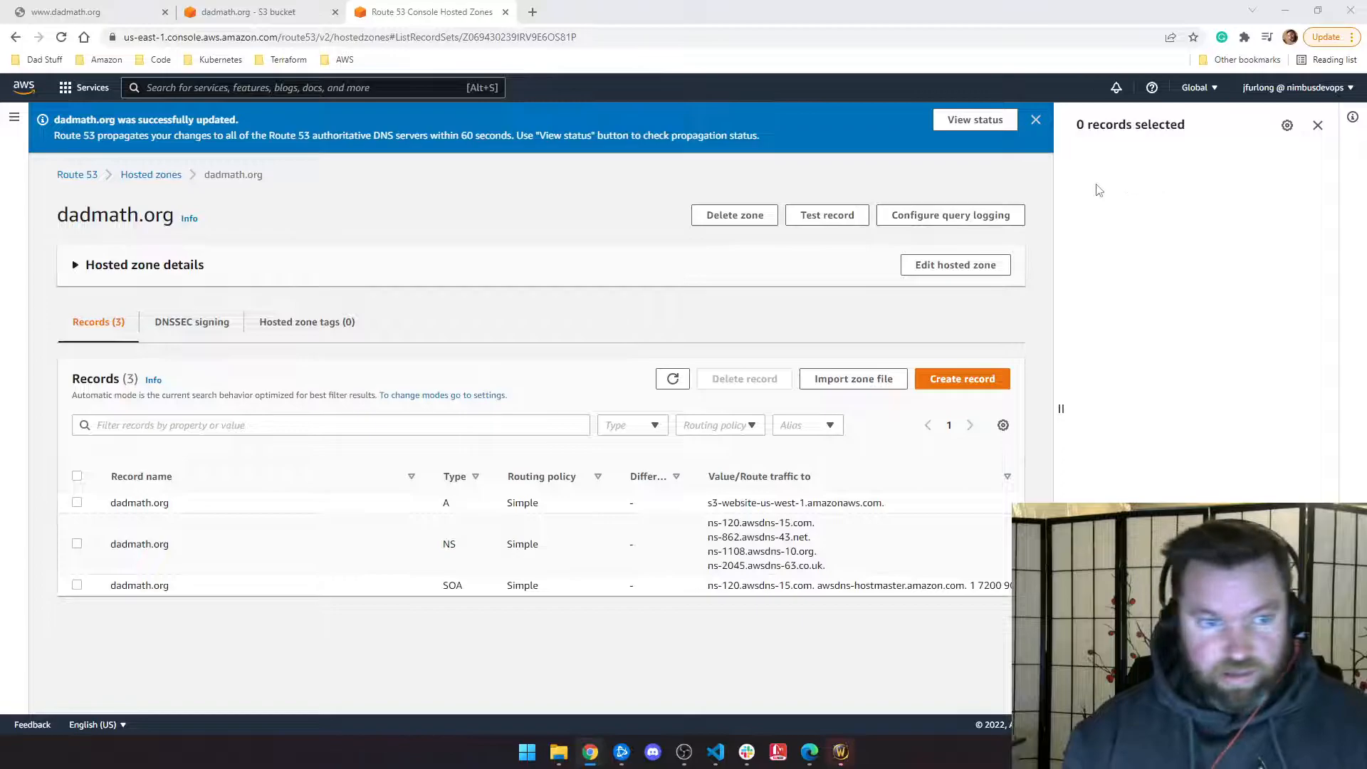
Step: Start a new record named www as an alias to an S3 website endpoint
left_click(987, 378)
left_click(108, 265)
type("www")
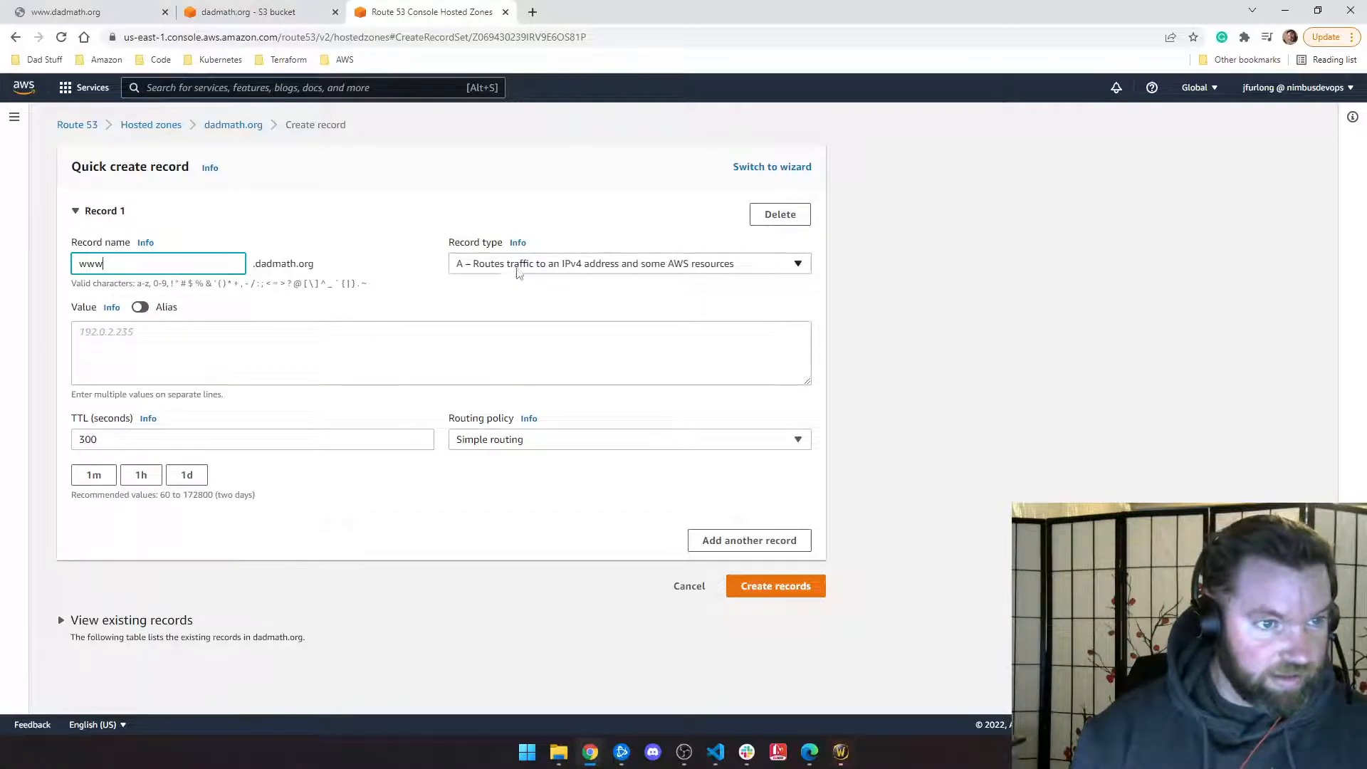
left_click(140, 307)
left_click(141, 333)
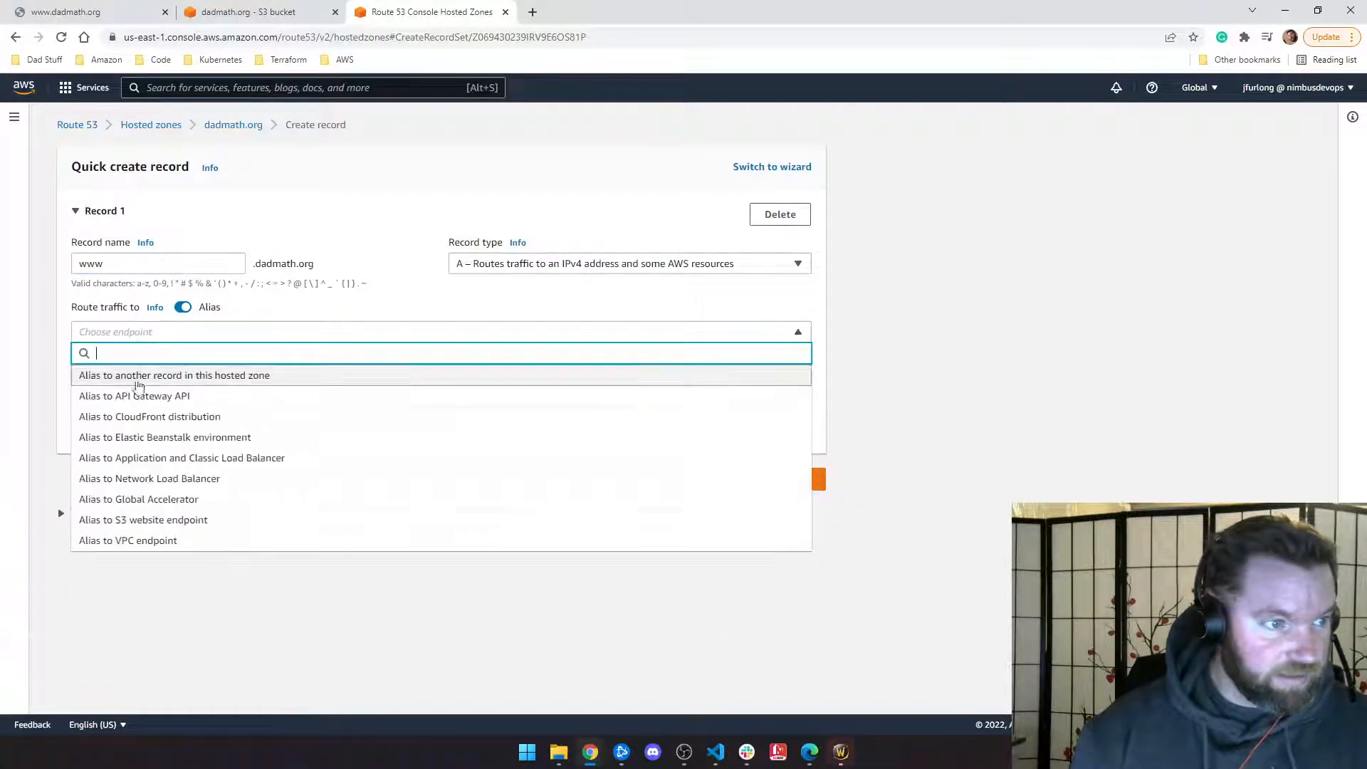
left_click(147, 520)
left_click(130, 359)
left_click(132, 363)
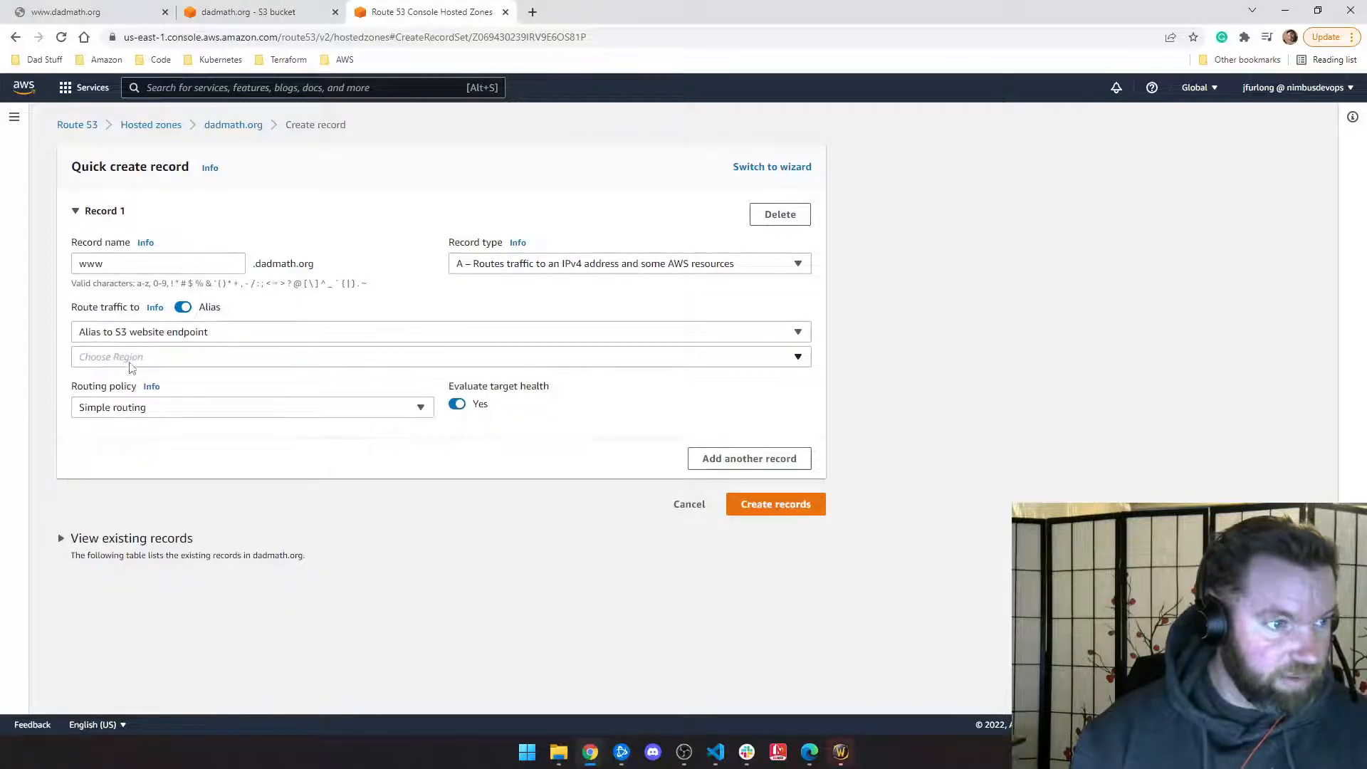
left_click(131, 365)
scroll(185, 456, "down", 5)
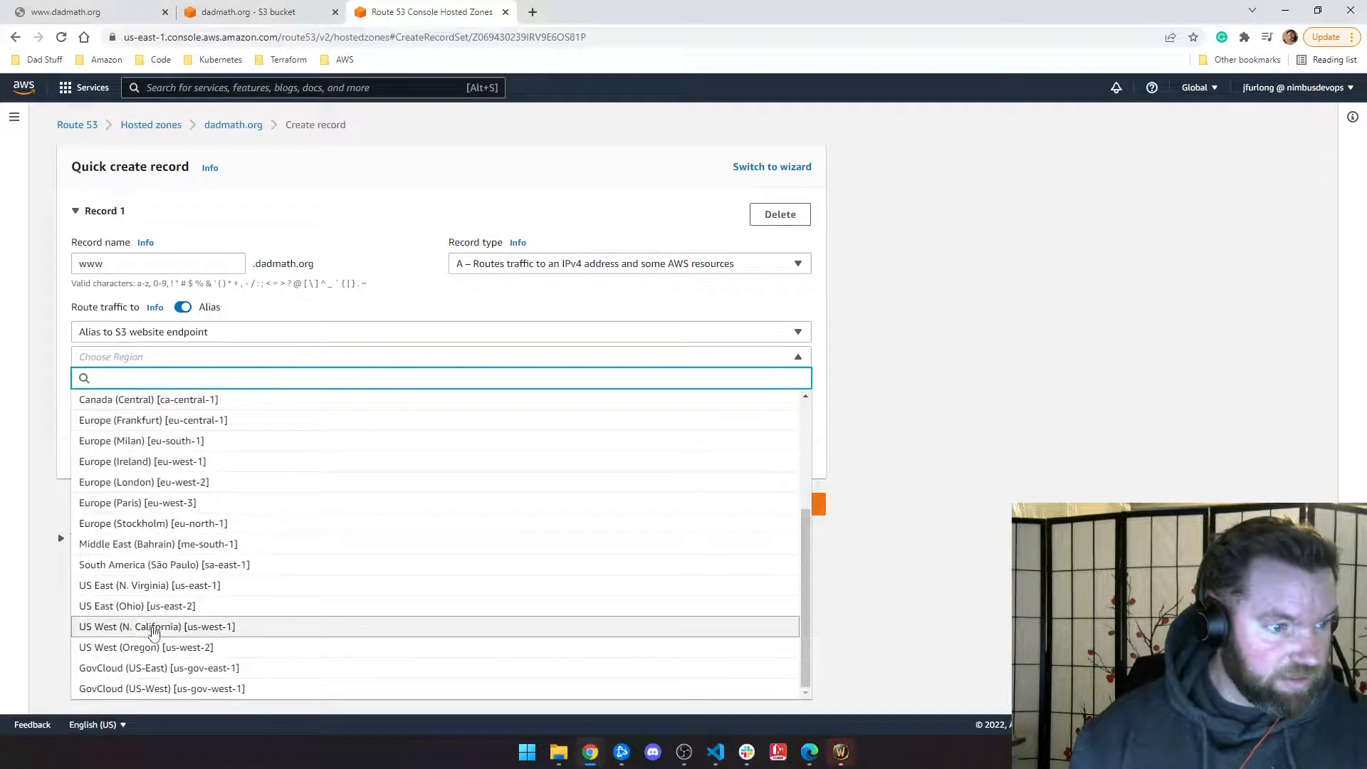
left_click(153, 631)
left_click(143, 383)
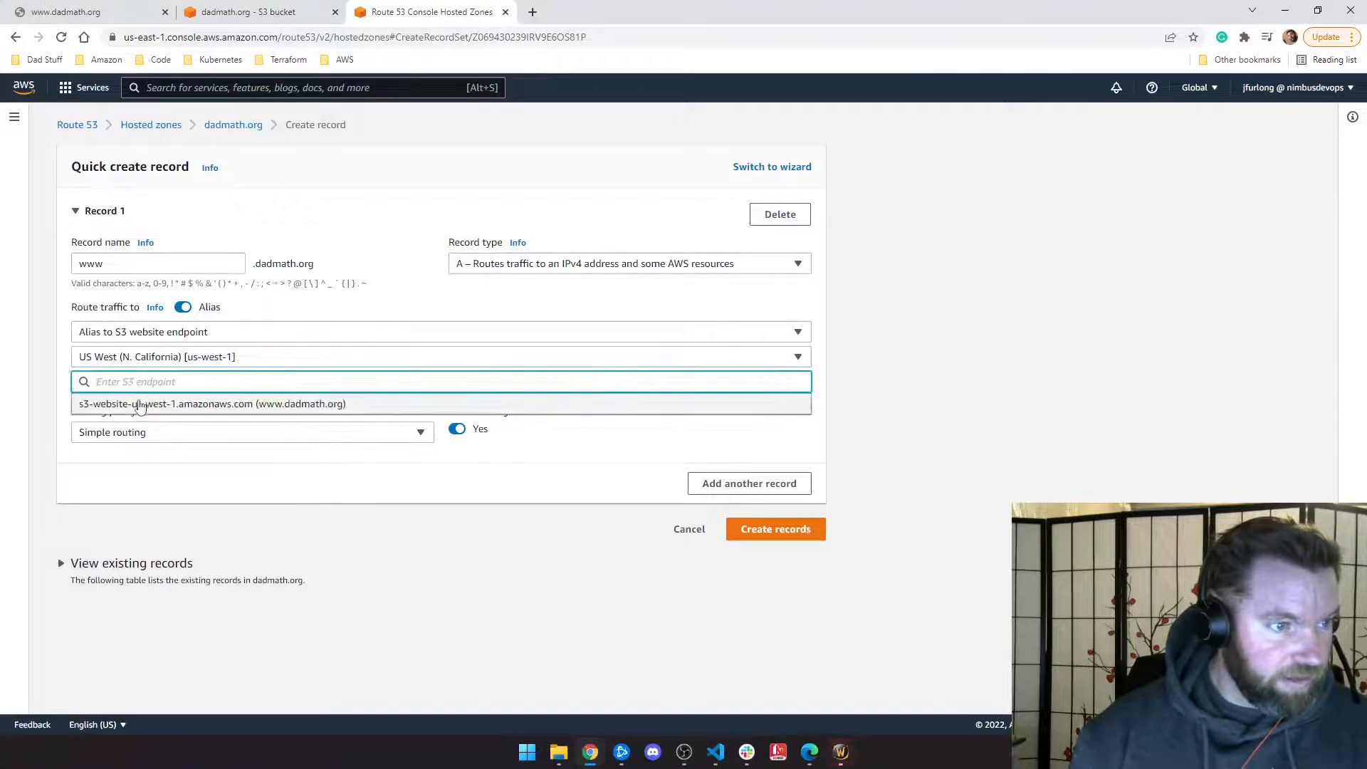
left_click(142, 404)
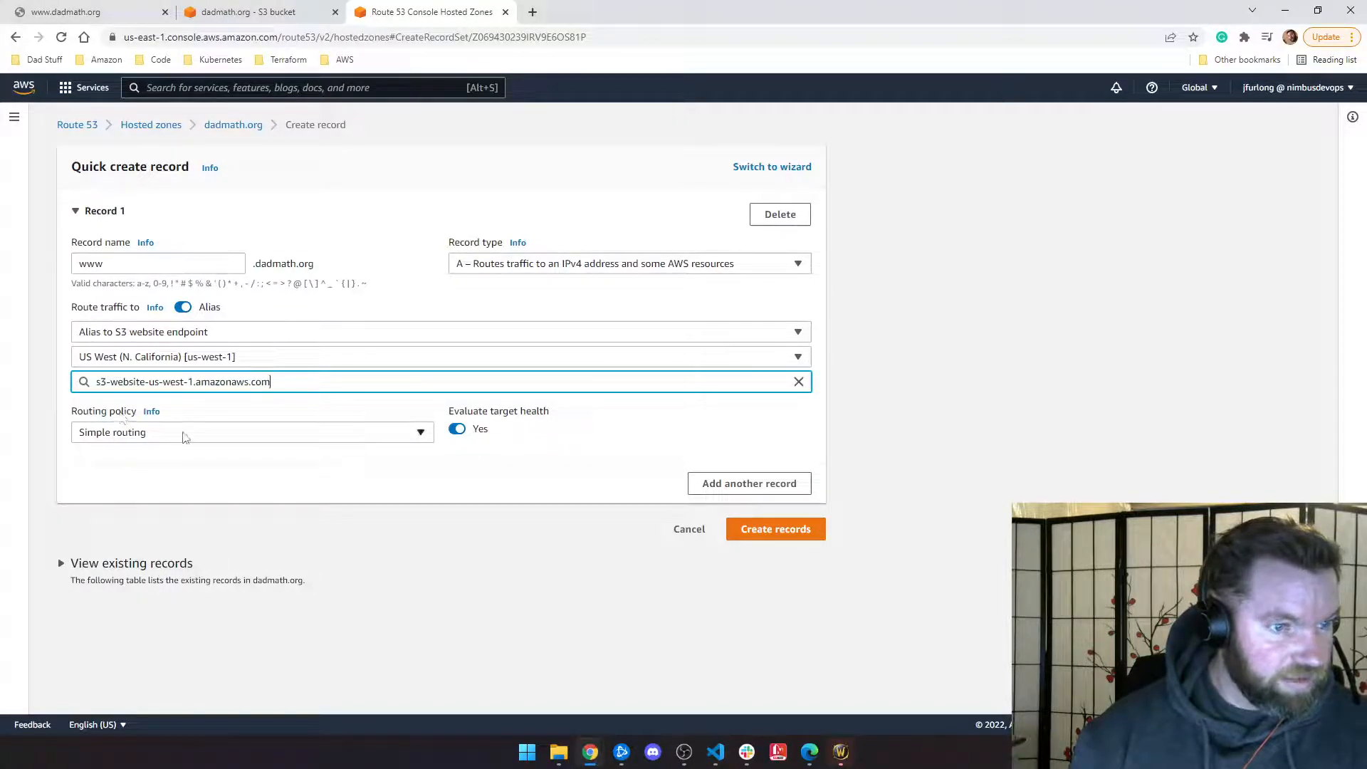
left_click(776, 529)
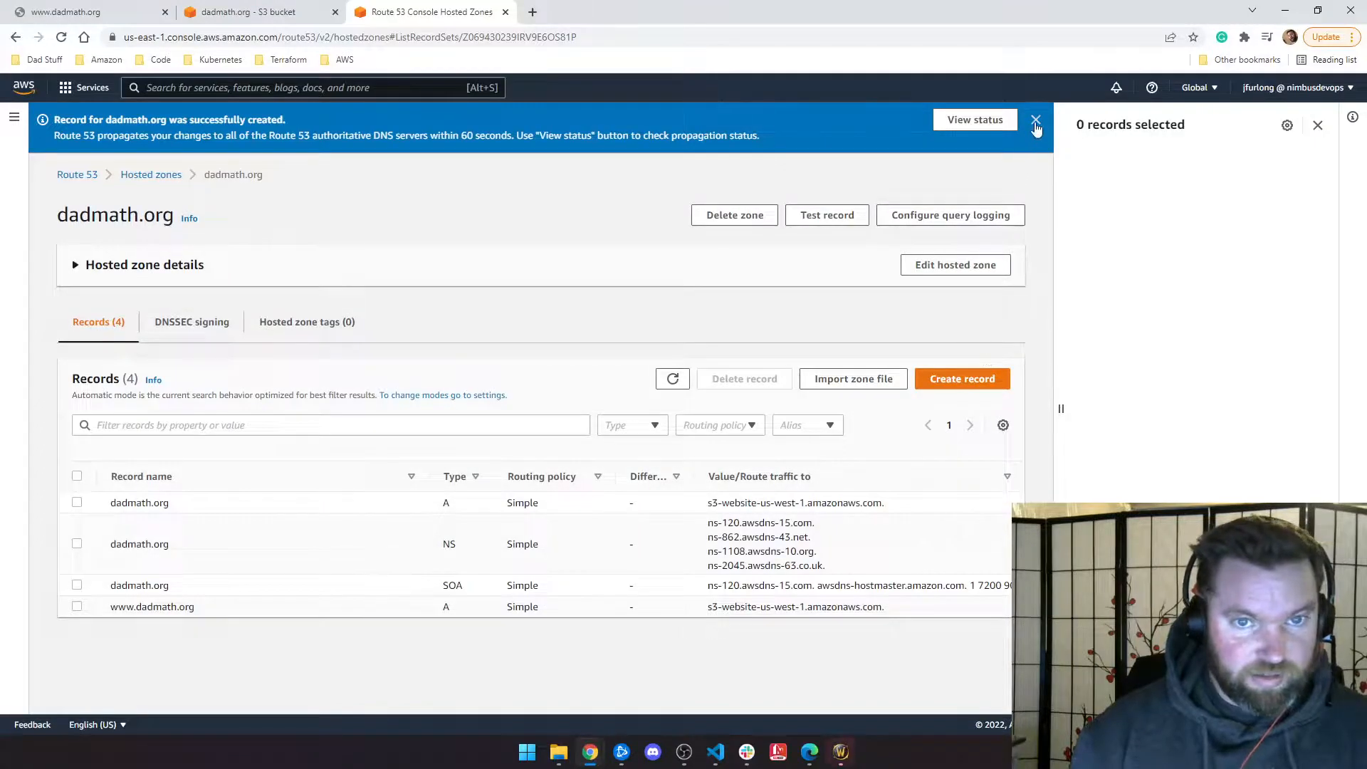
left_click(1036, 121)
left_click(80, 10)
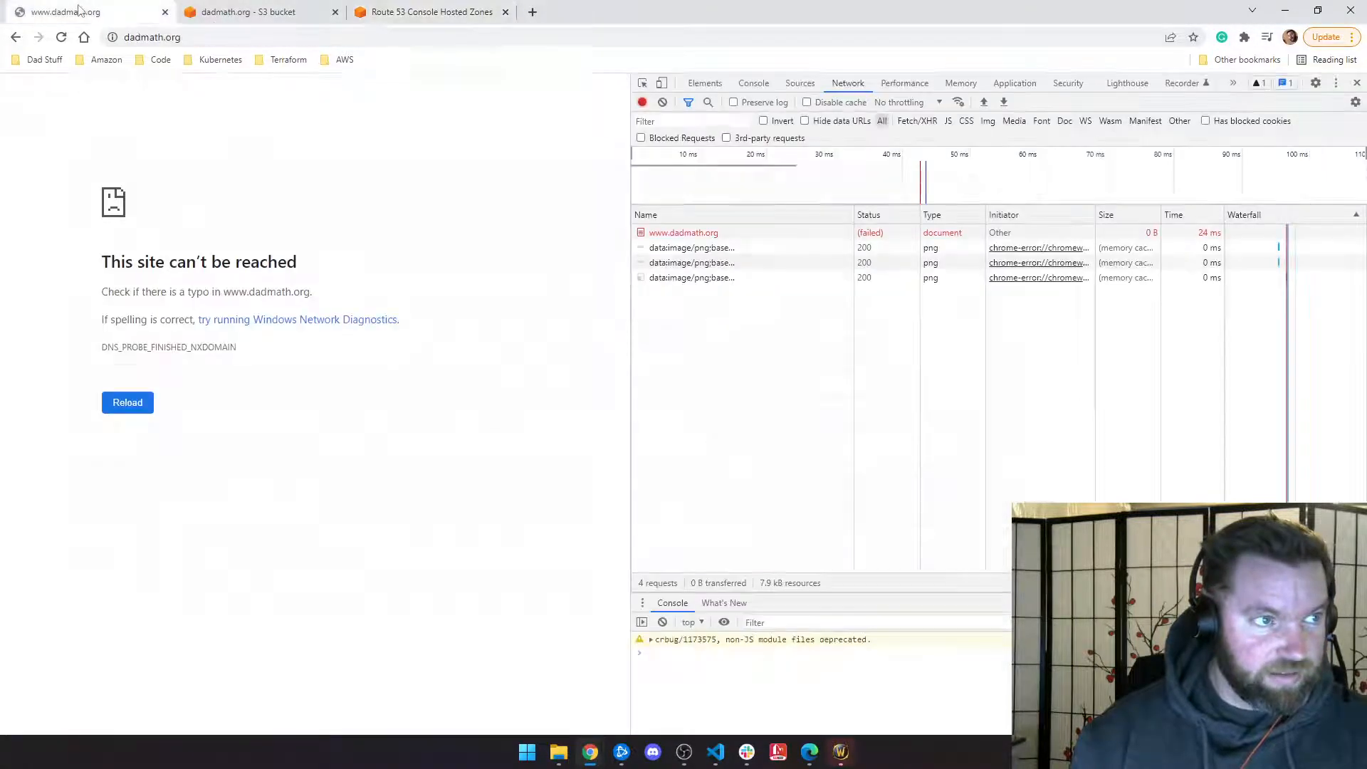
left_click(61, 39)
left_click(62, 38)
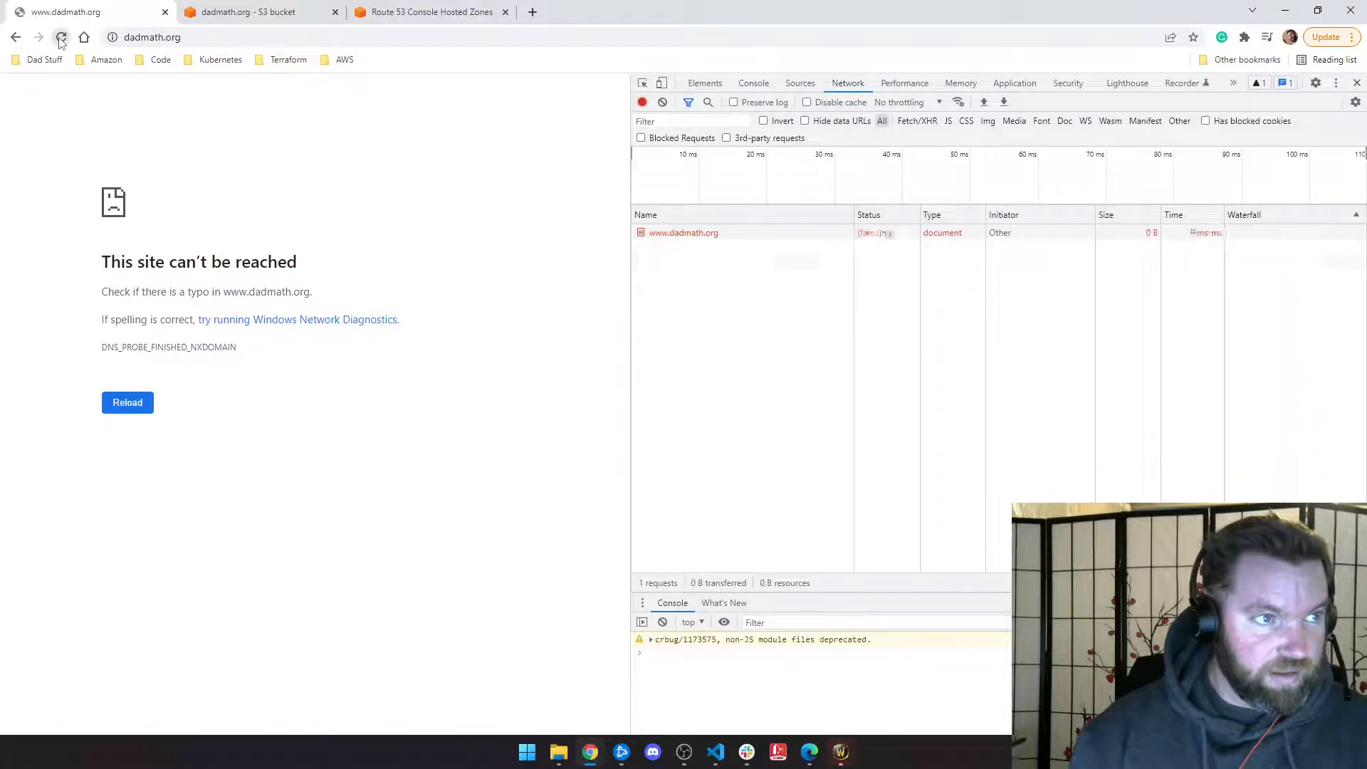
left_click(61, 39)
left_click(61, 38)
left_click(61, 39)
left_click(62, 39)
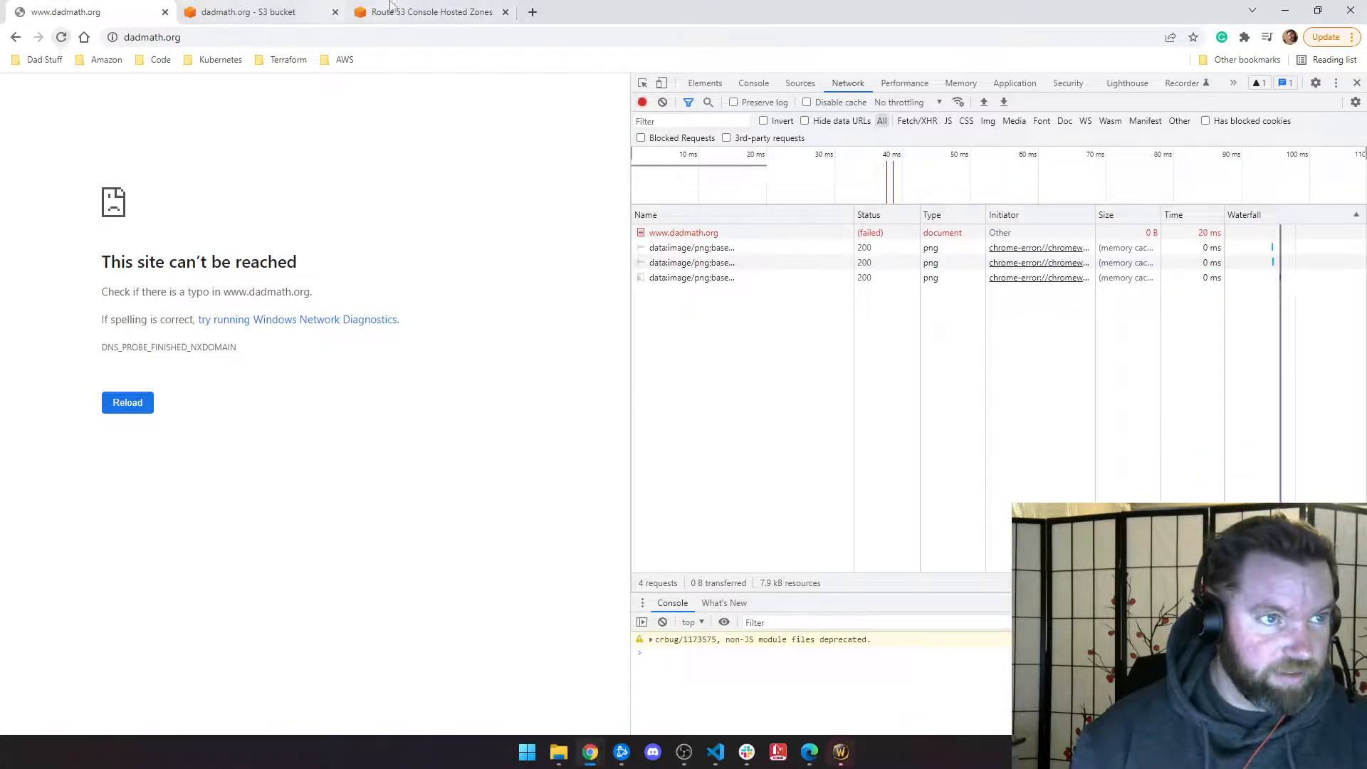
left_click(385, 12)
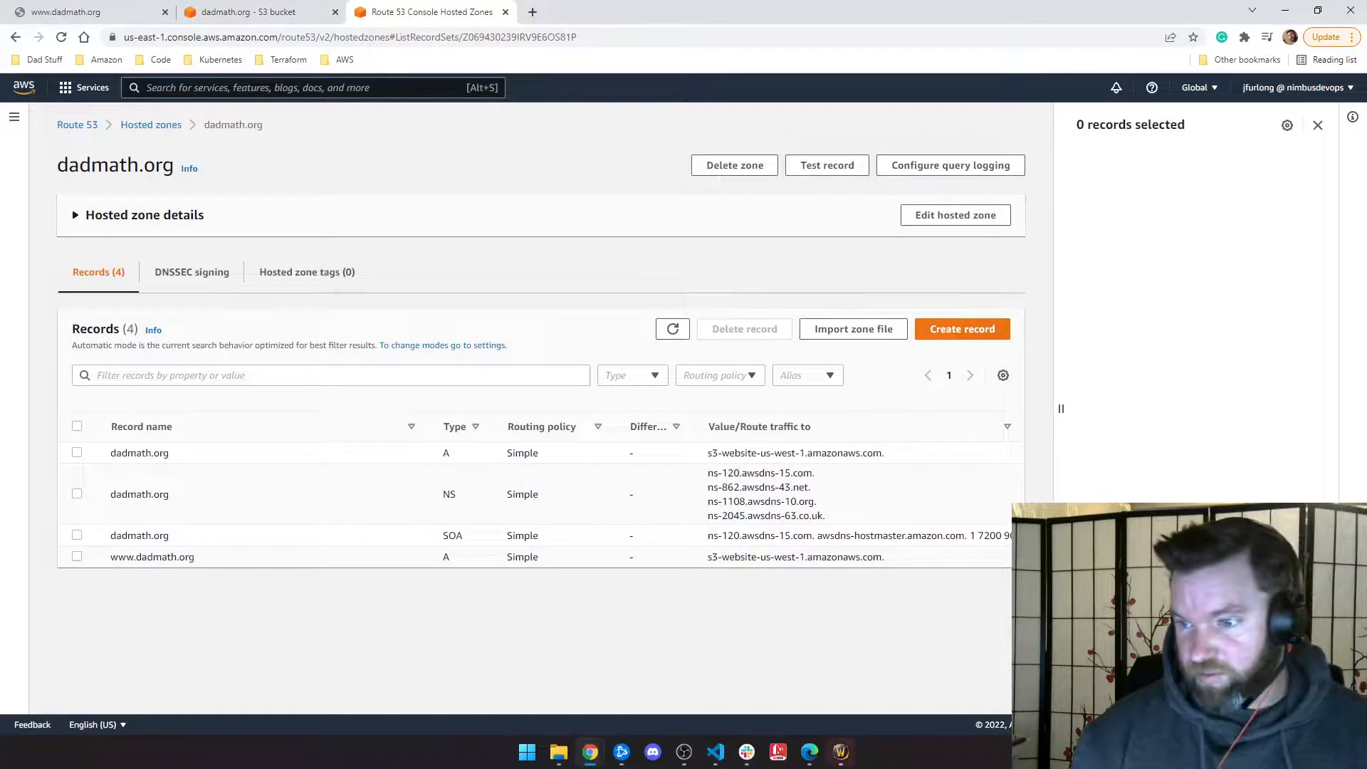
Step: Compare against dadmath.org in the private window, then close the failing www tab and the private window
key("alt+Tab")
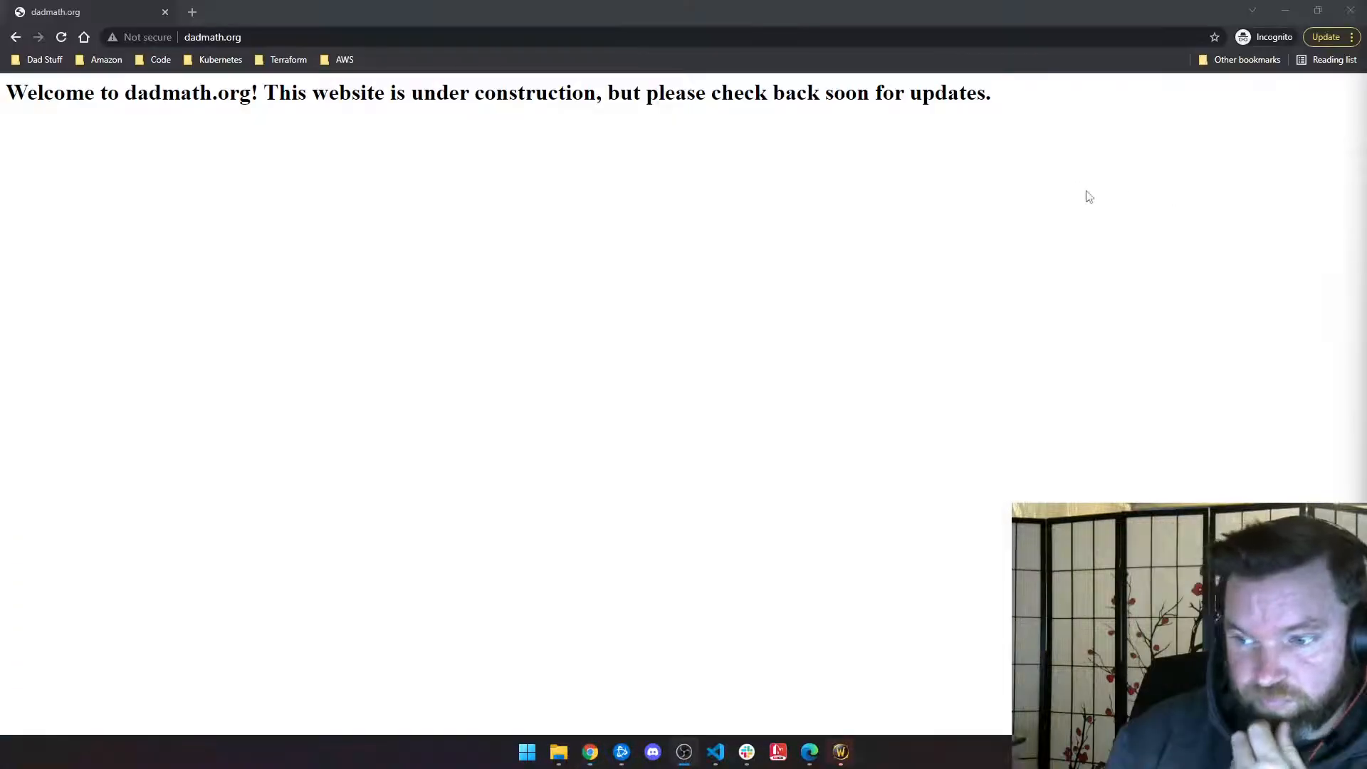
left_click_drag(592, 10, 589, 48)
left_click(253, 107)
left_click(62, 37)
left_click(62, 37)
left_click(62, 37)
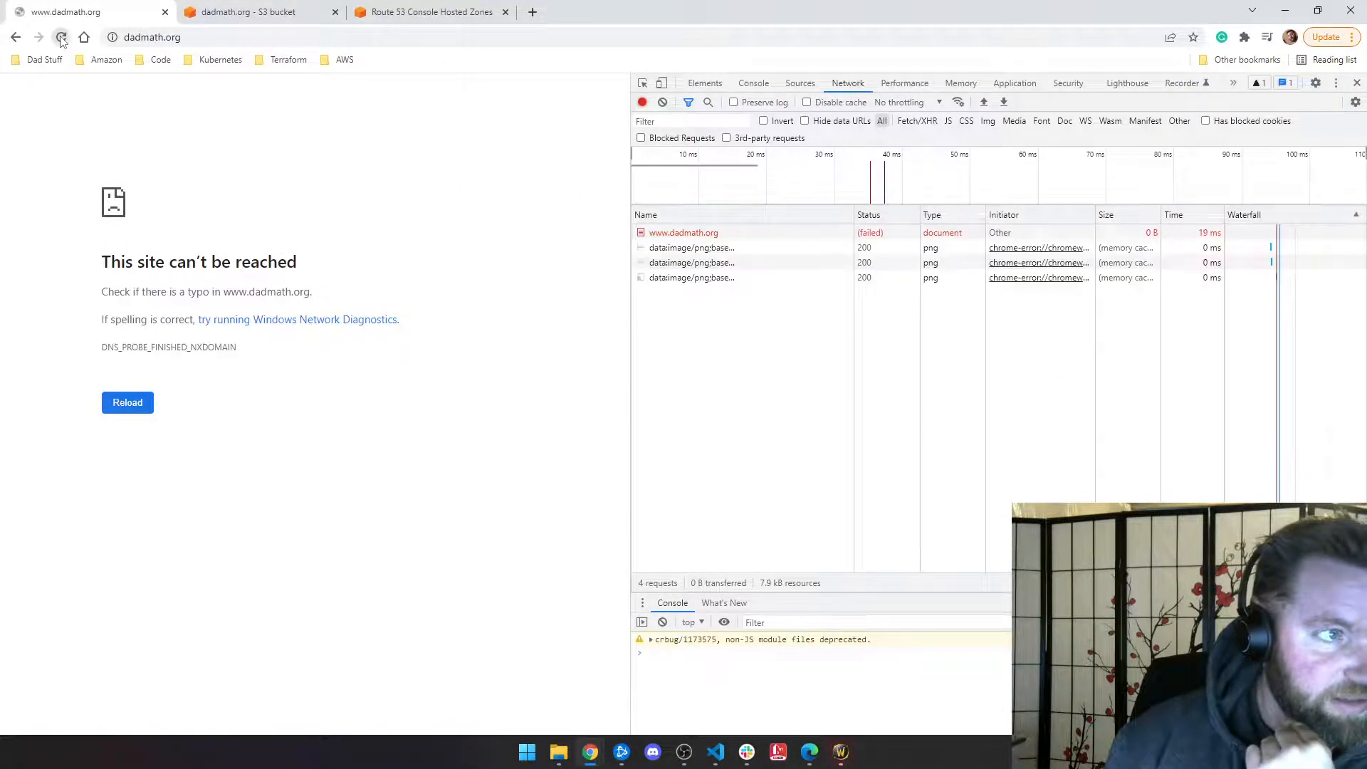
left_click(164, 12)
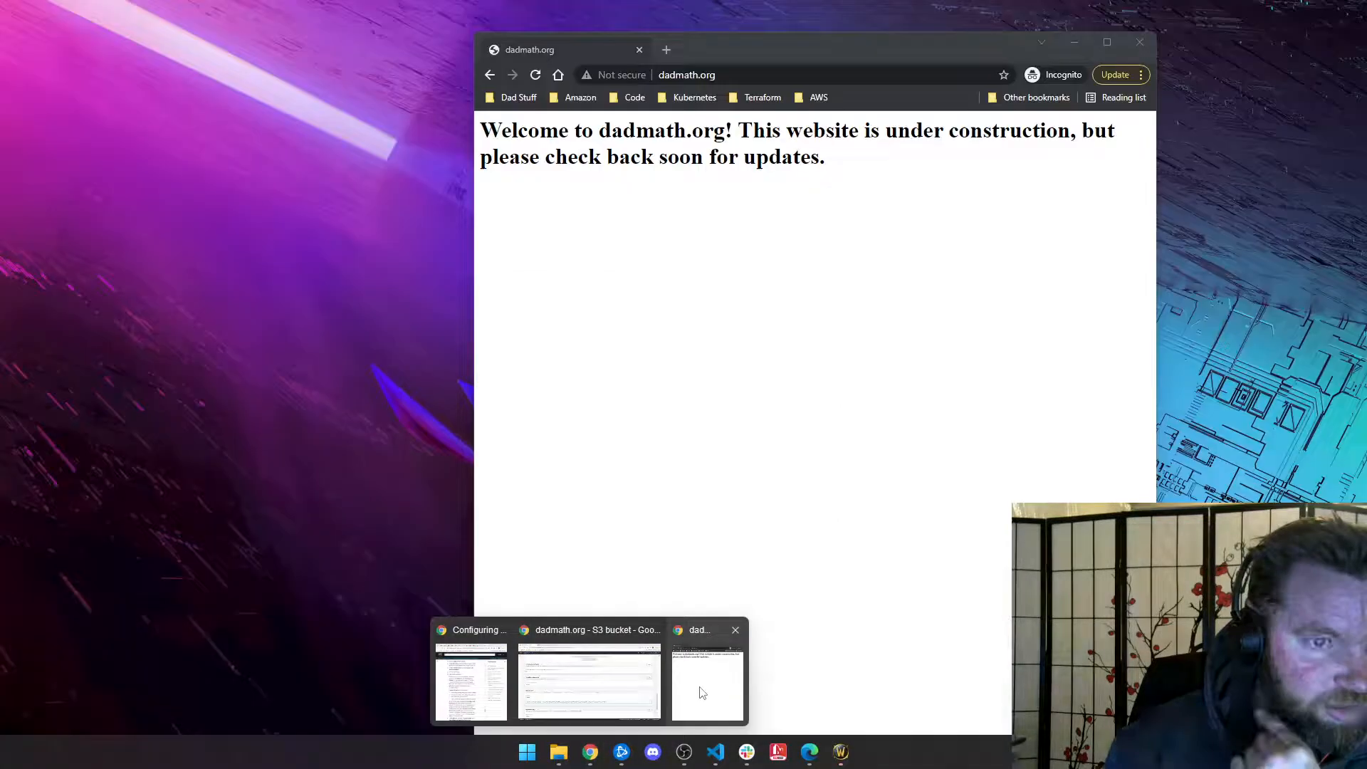
left_click(698, 694)
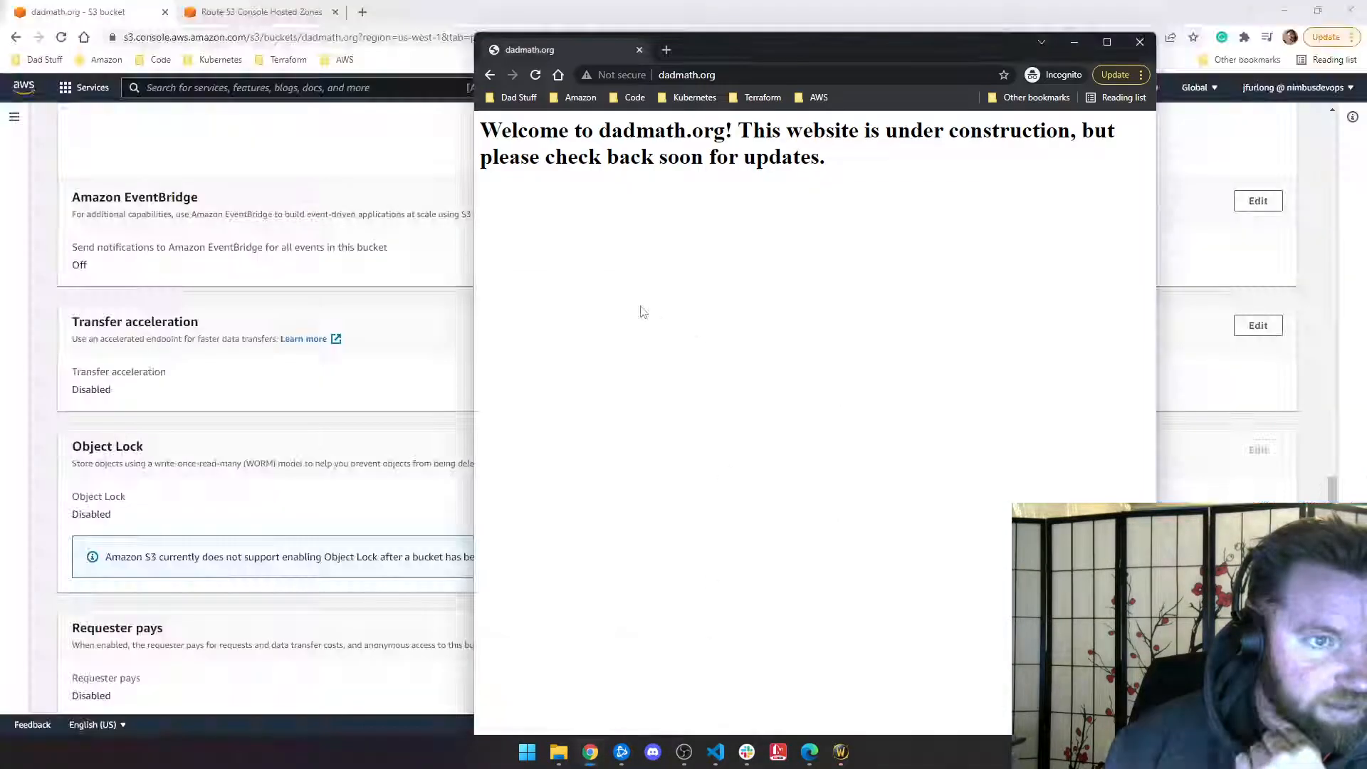
left_click(537, 78)
left_click(638, 50)
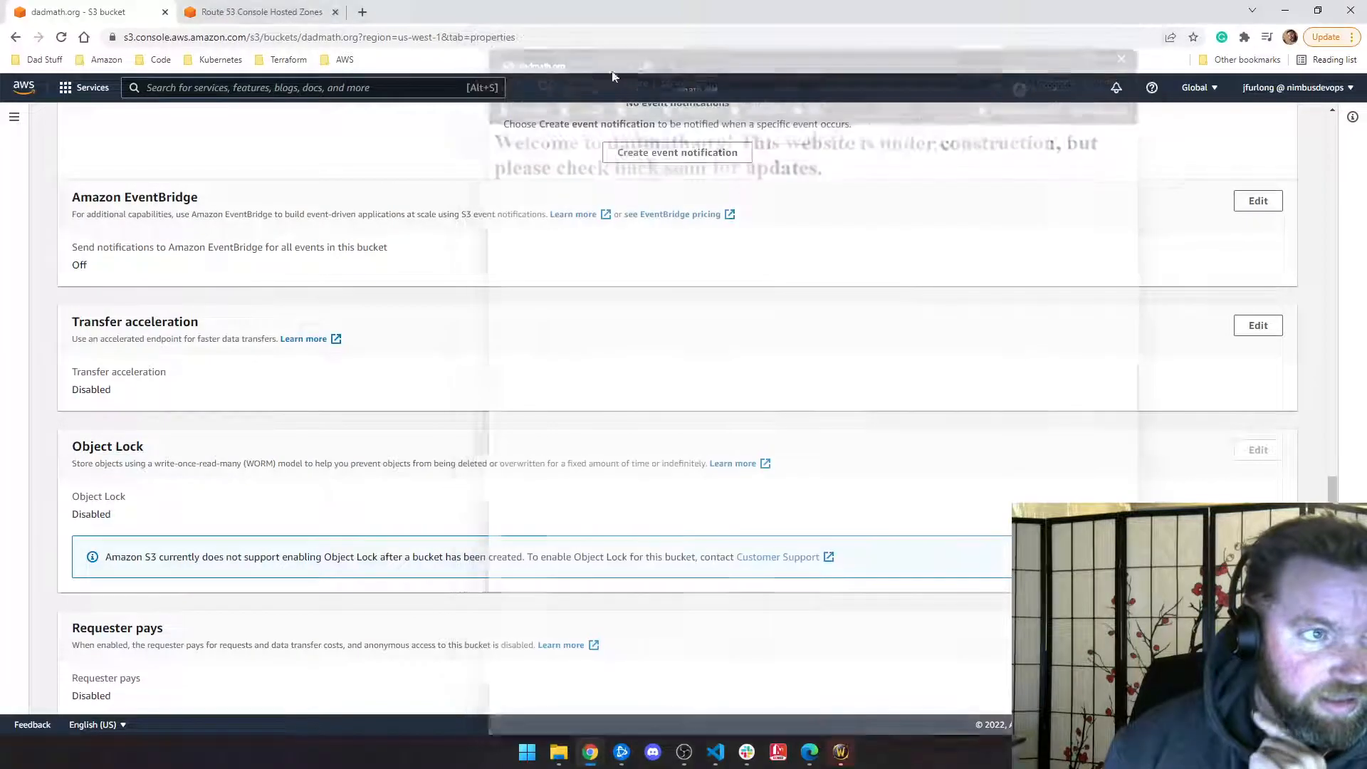
Step: Clear the last 24 hours of Chrome browsing data from Security and Privacy settings
left_click(1352, 37)
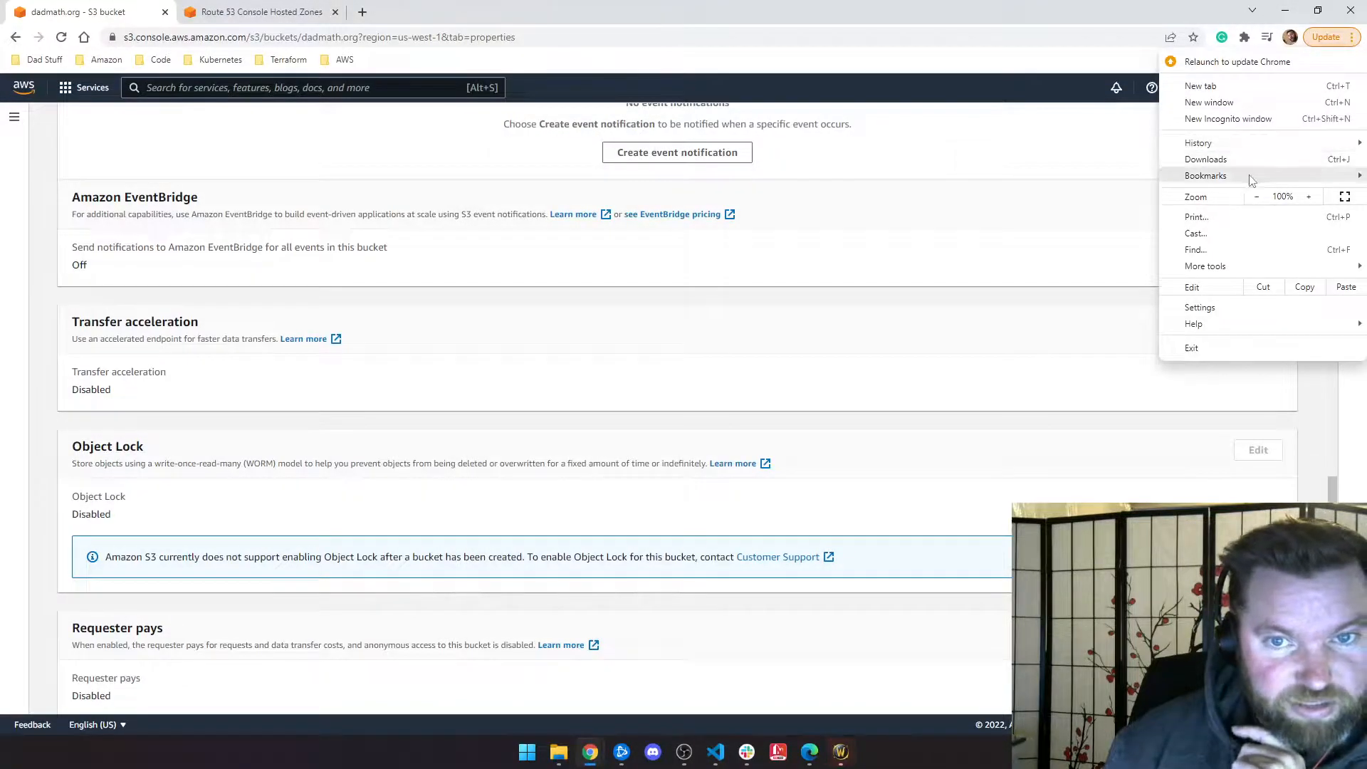
left_click(1222, 307)
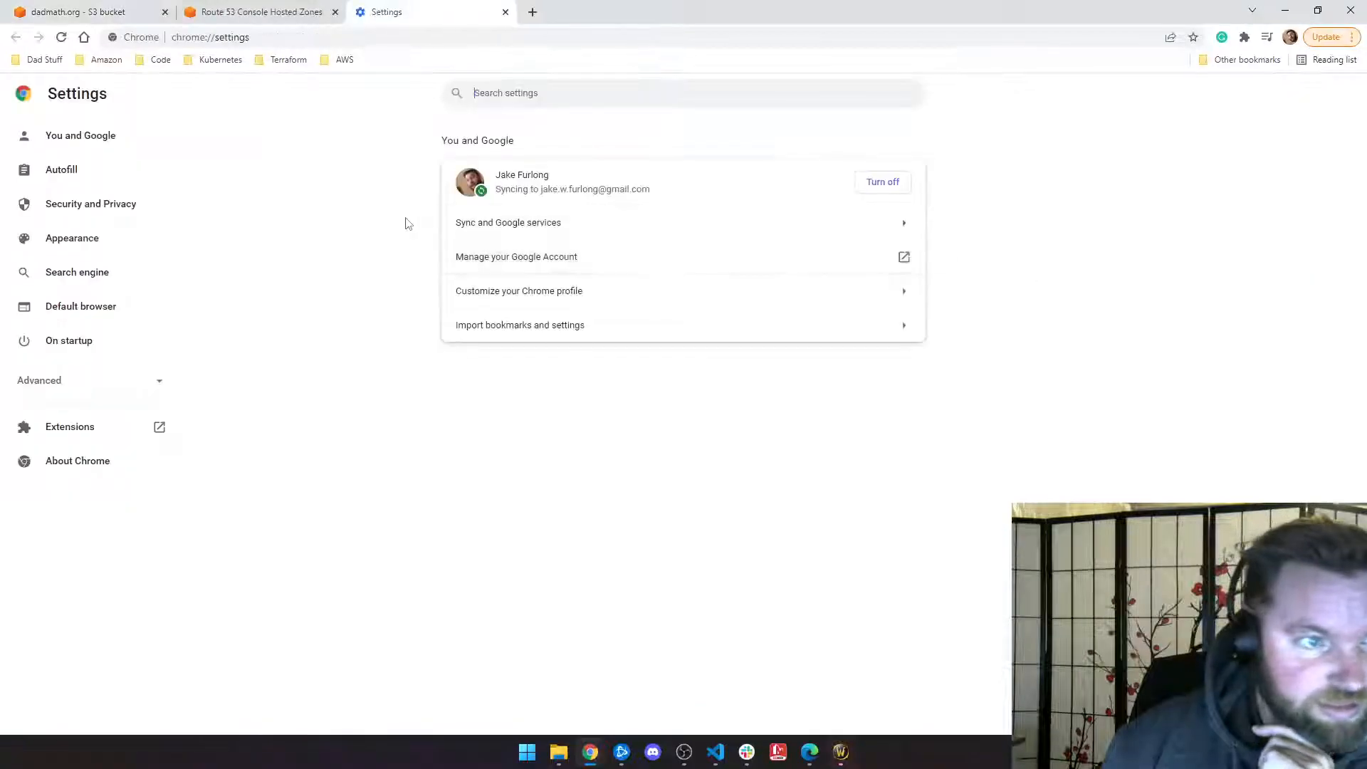
left_click(87, 206)
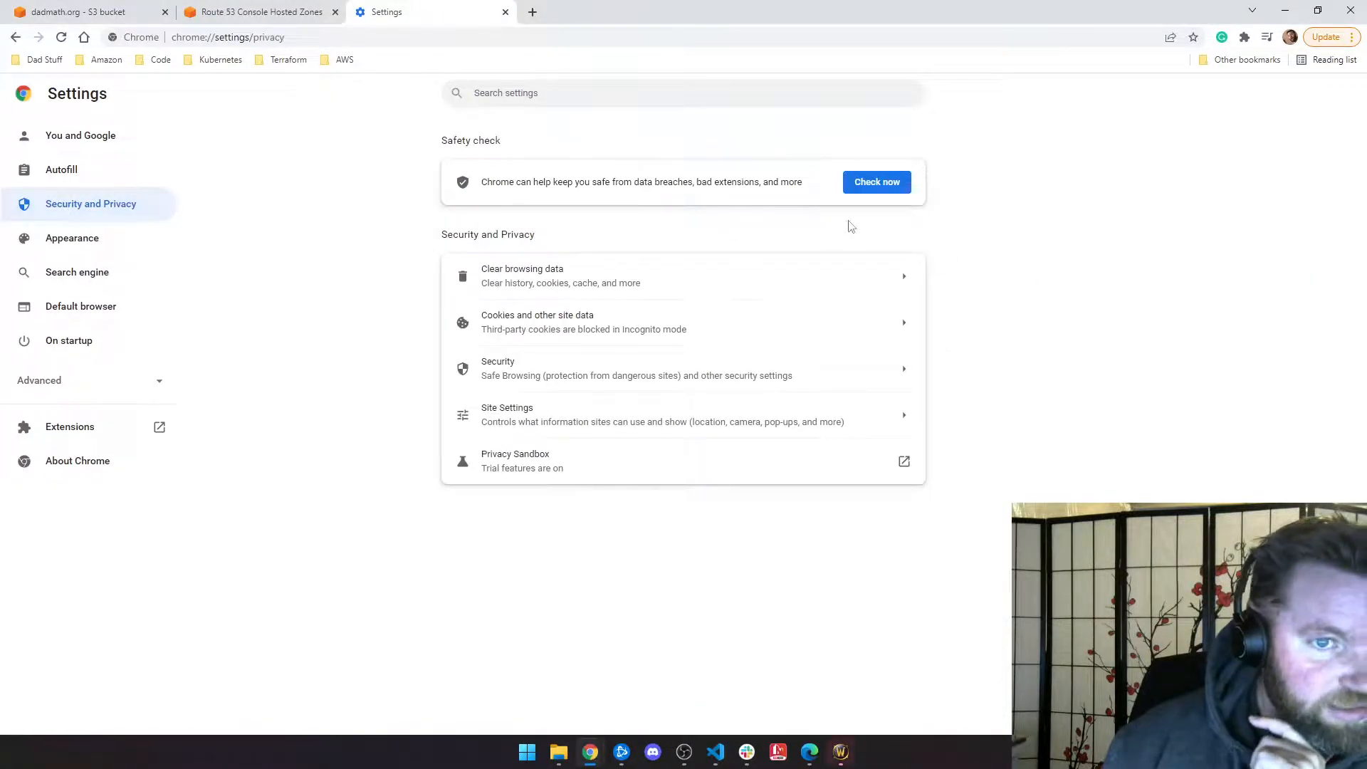
left_click(542, 281)
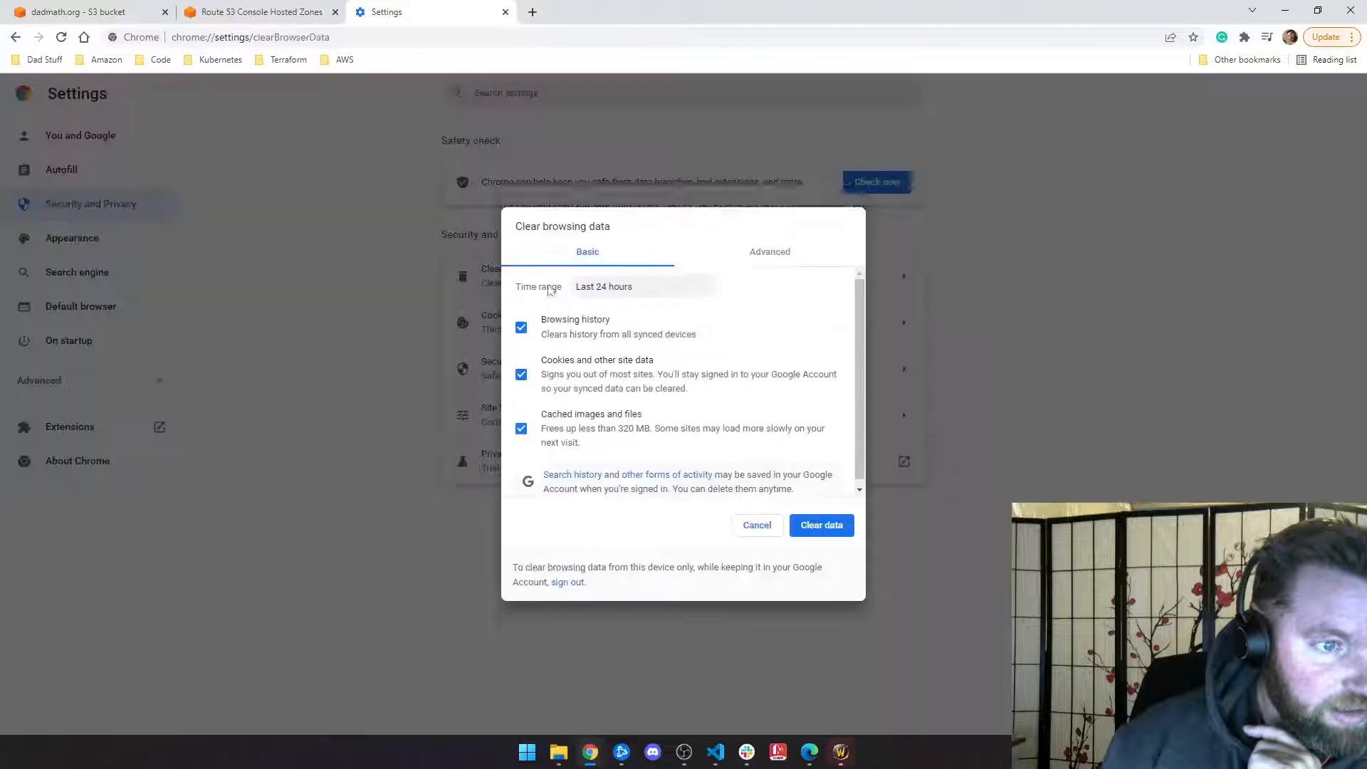
left_click(805, 501)
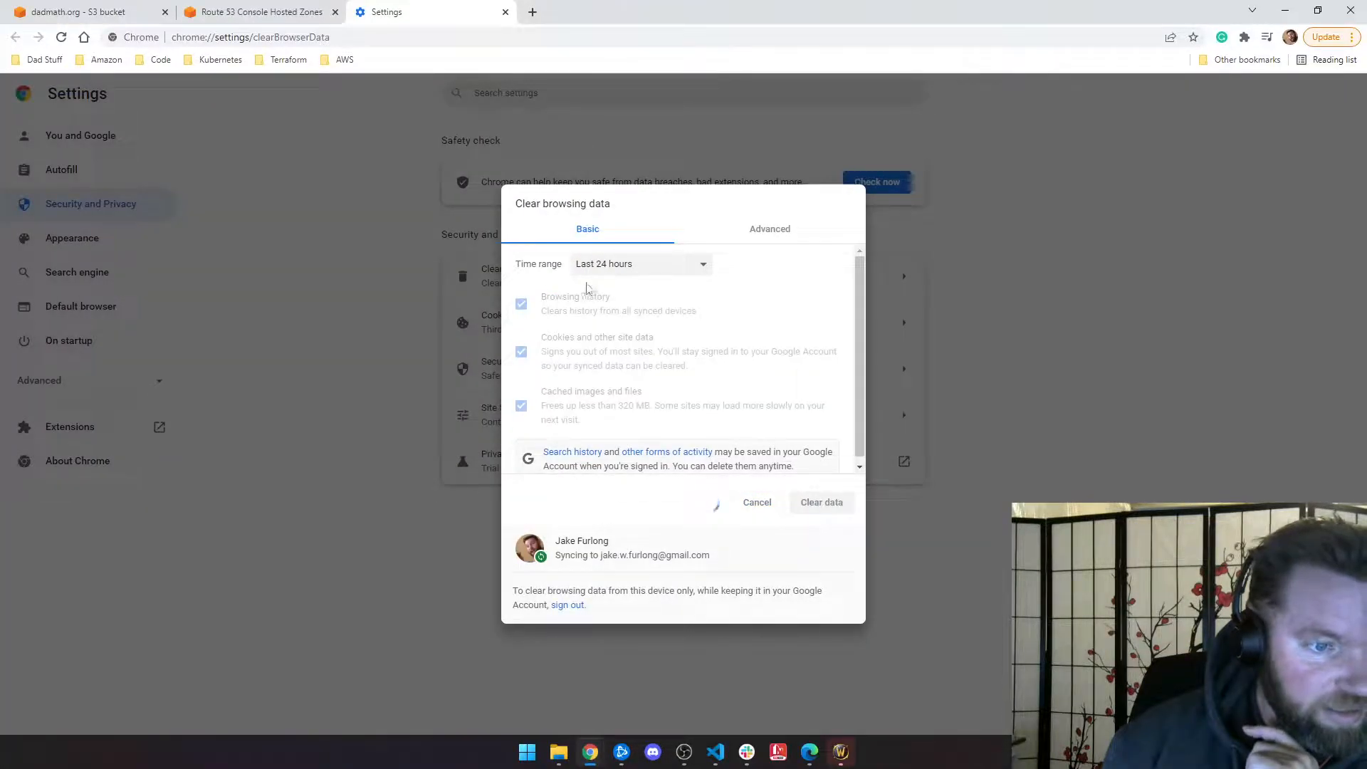
left_click(820, 447)
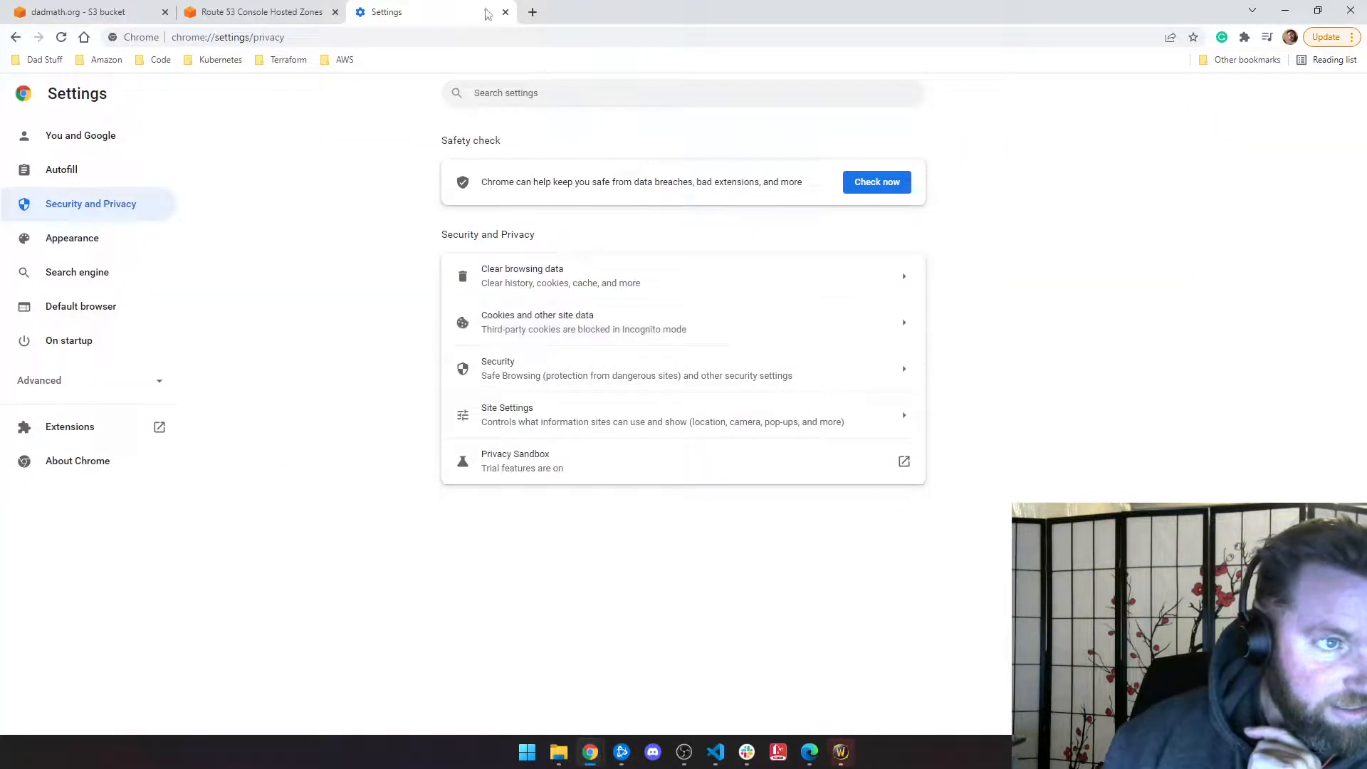
left_click(506, 12)
Step: Load dadmath.org in a new tab to see its welcome page
key("ctrl+t")
type("d")
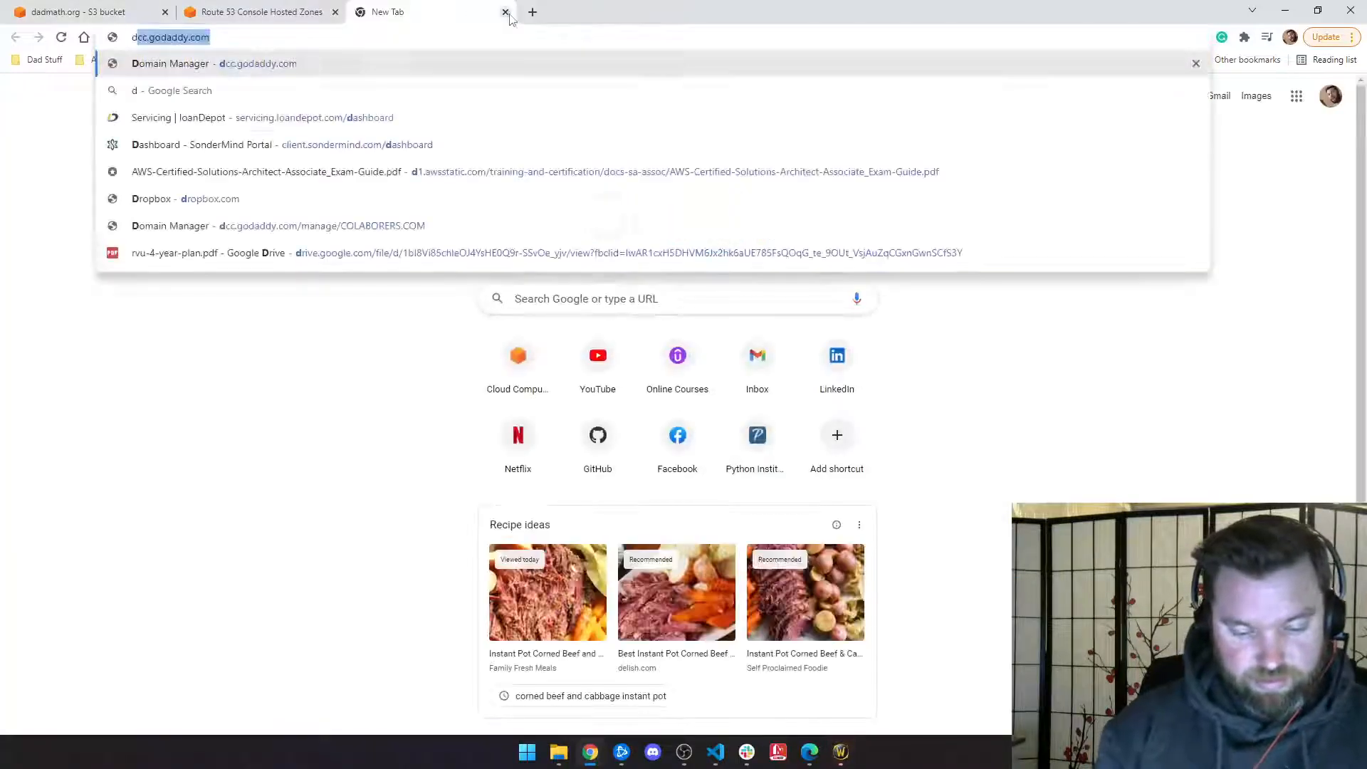
type("admath.org")
key("Return")
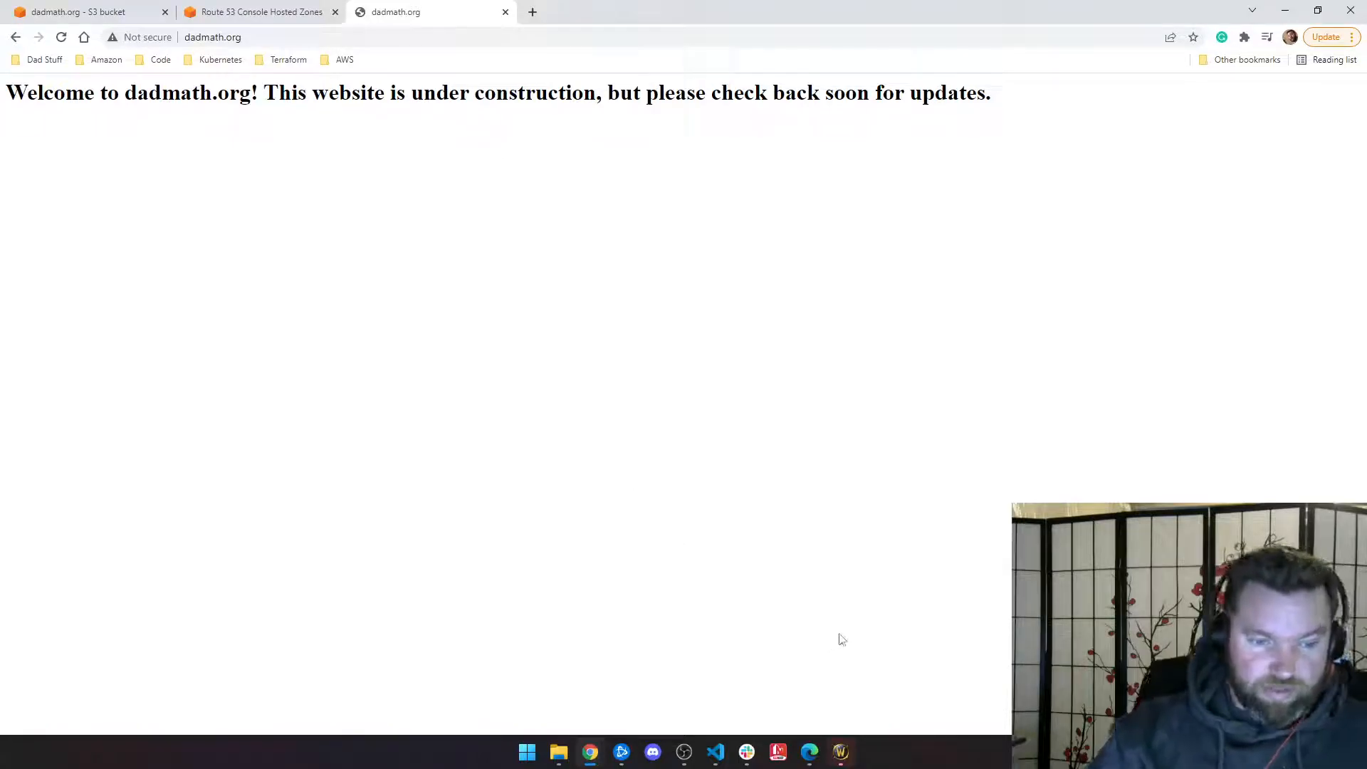
left_click(716, 752)
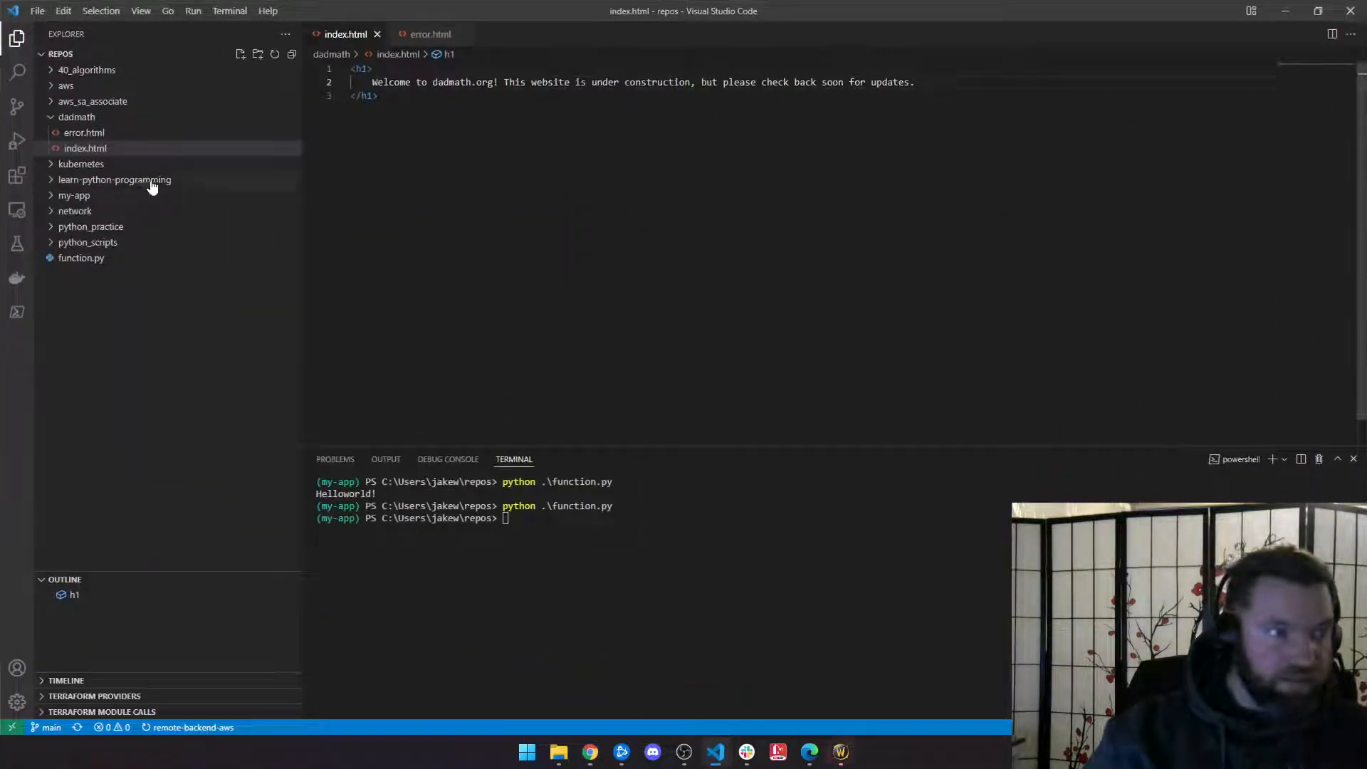
left_click(60, 123)
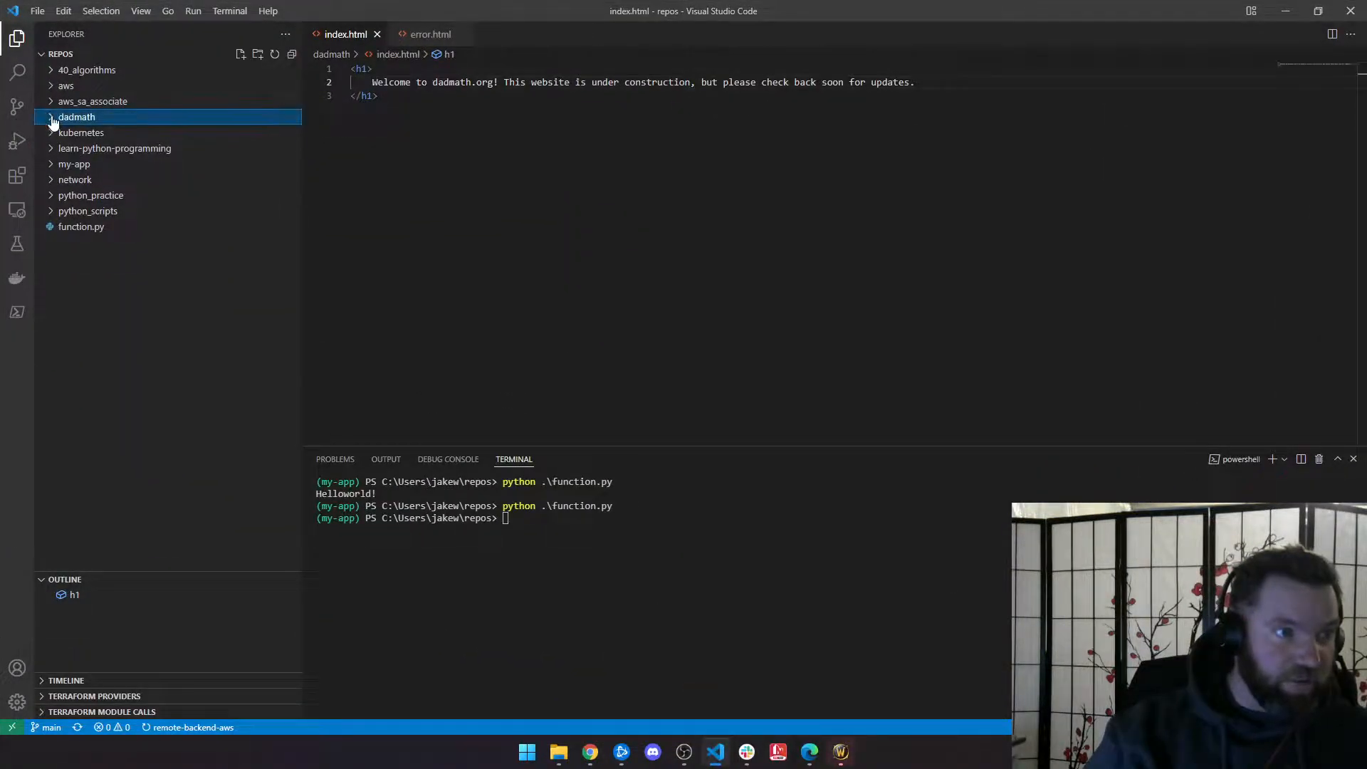
left_click(1285, 10)
double_click(541, 189)
left_click(410, 166)
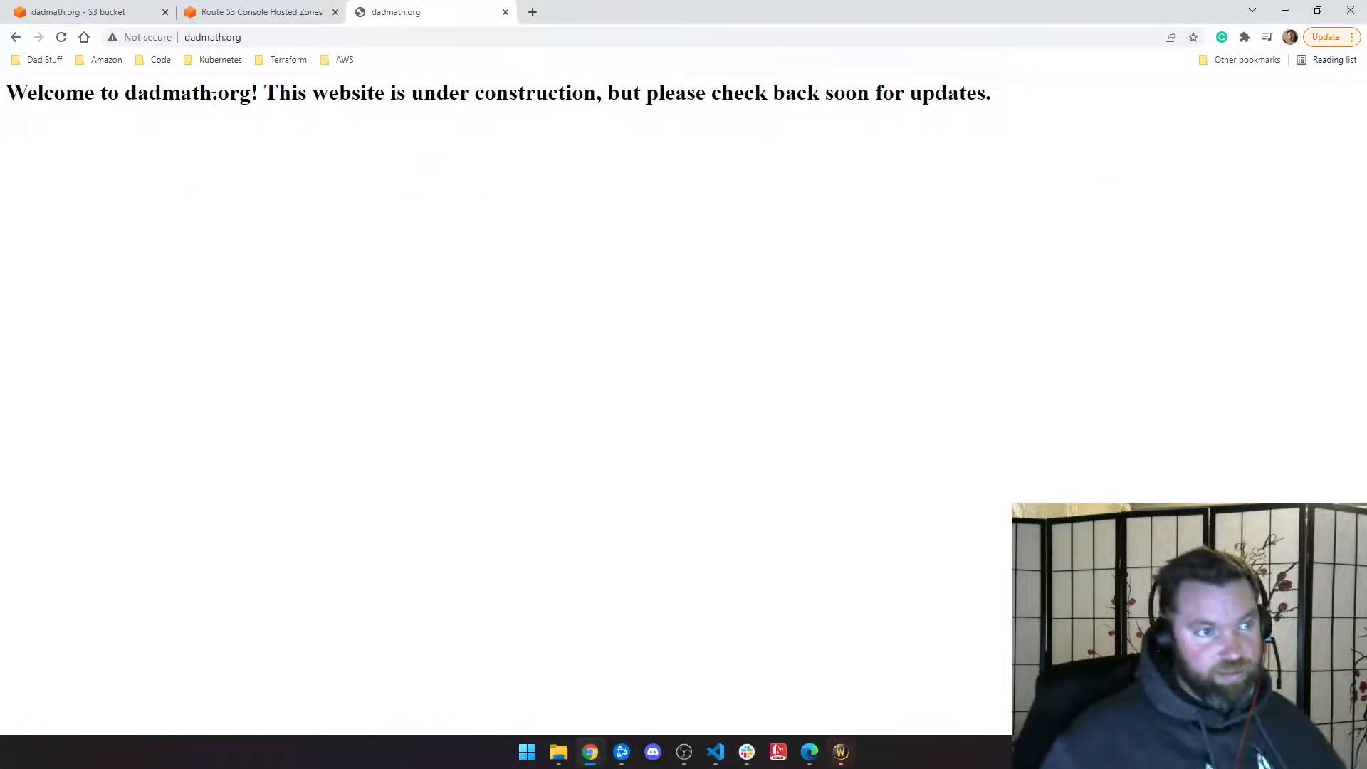